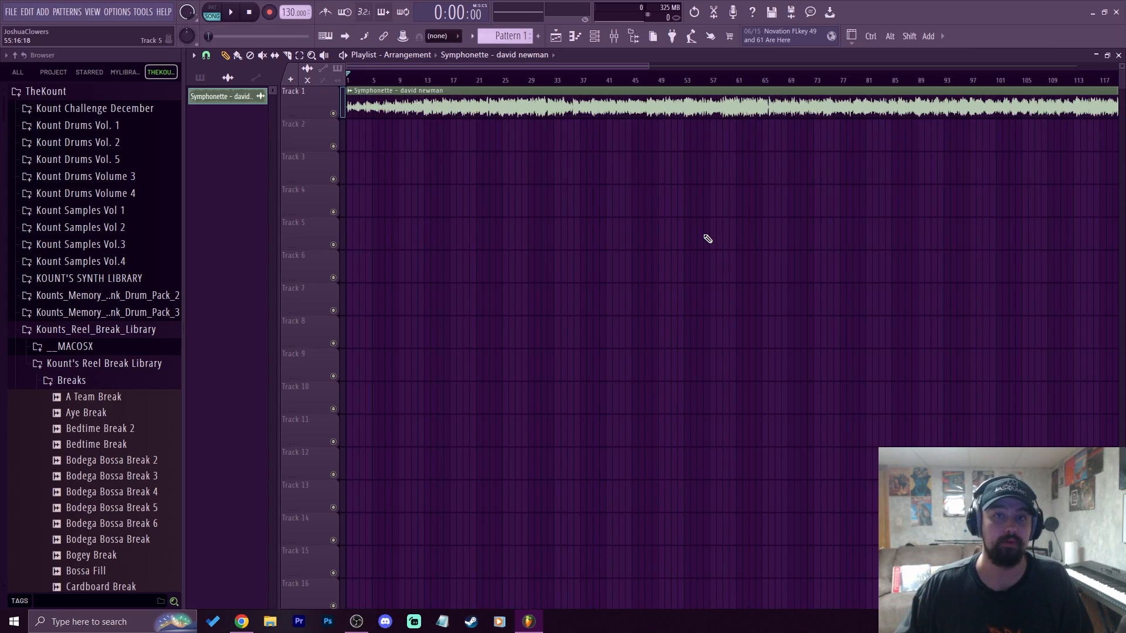
- View the Symphonette source video in the browser, return to FL Studio and check the sample's time-stretching settings
key("alt+Tab")
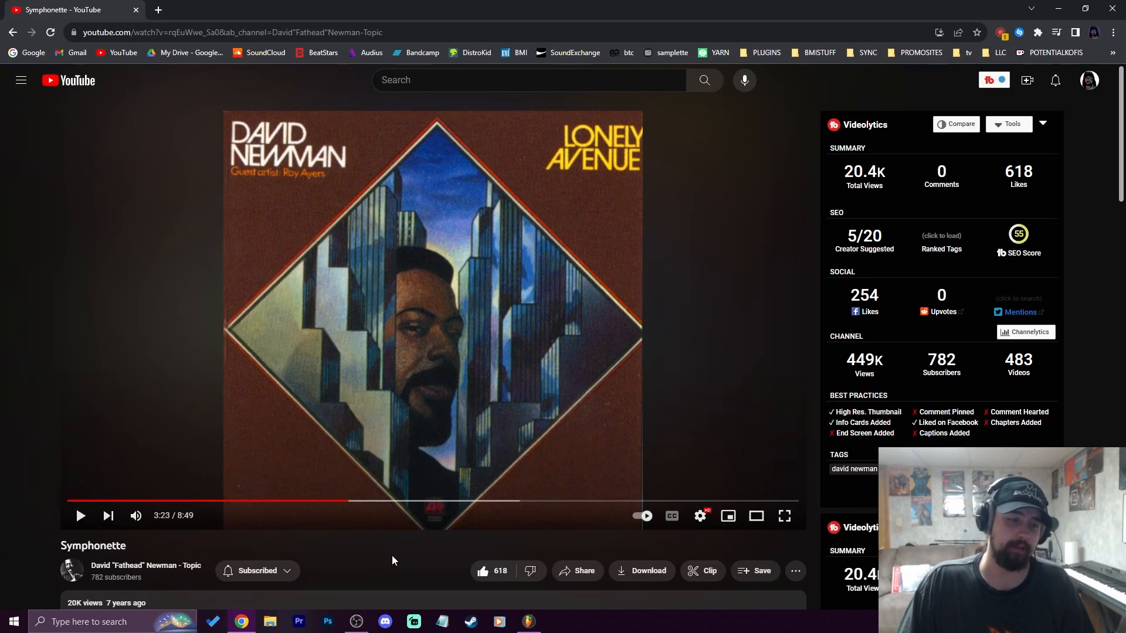
left_click(243, 626)
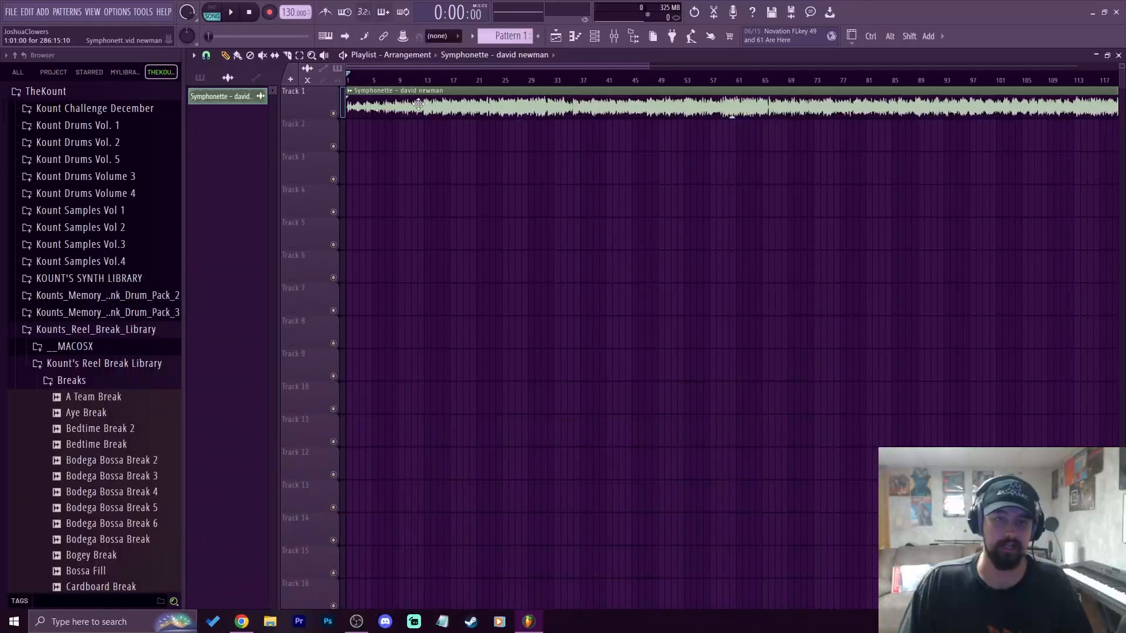
double_click(476, 97)
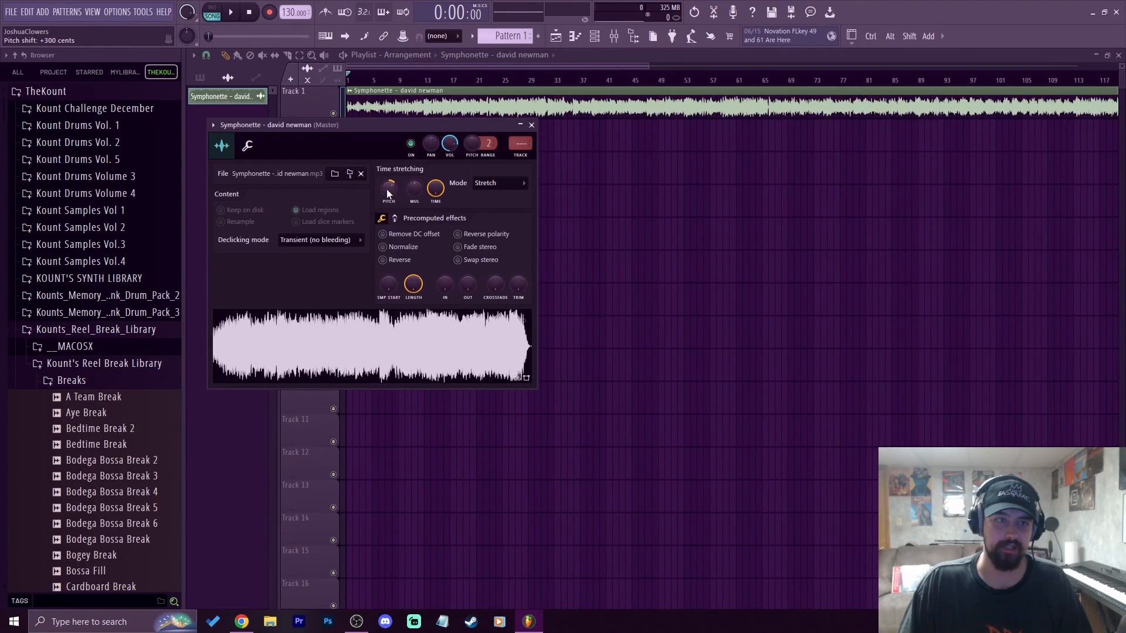
left_click(532, 125)
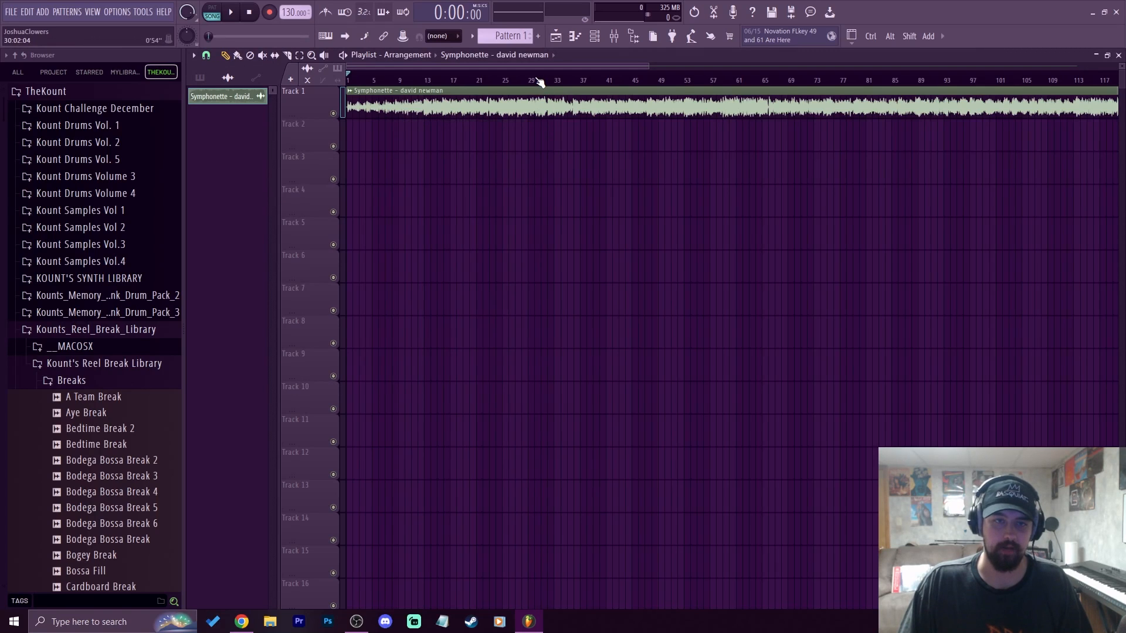
- Play the opening bars of the Symphonette sample to find a section to loop
scroll(538, 83, "up", 3)
scroll(425, 65, "down", 4)
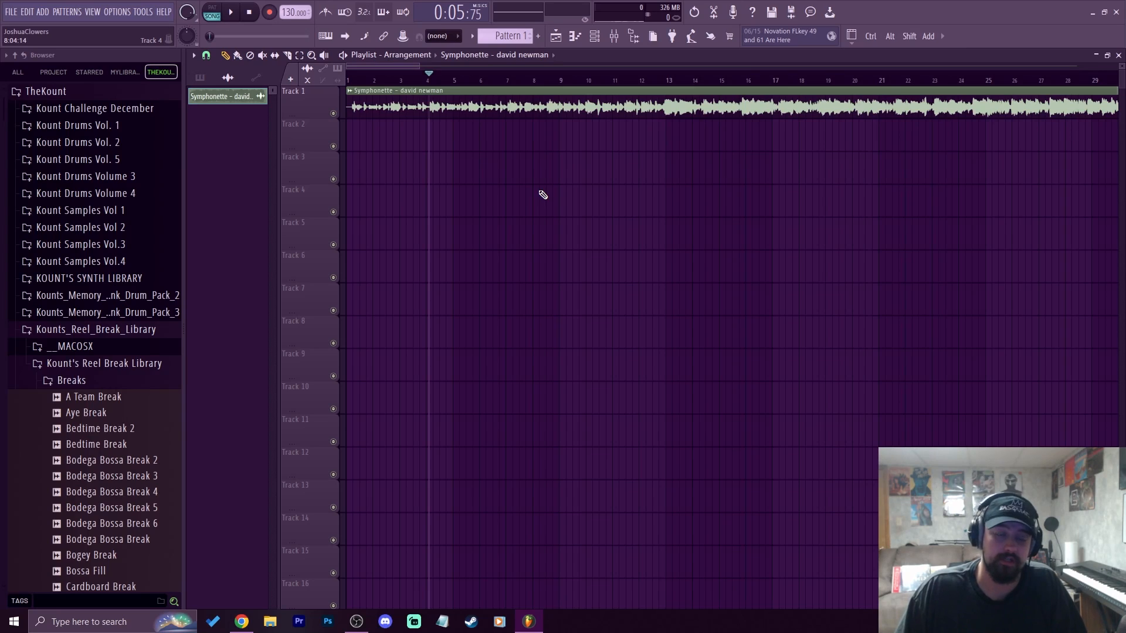
key("space")
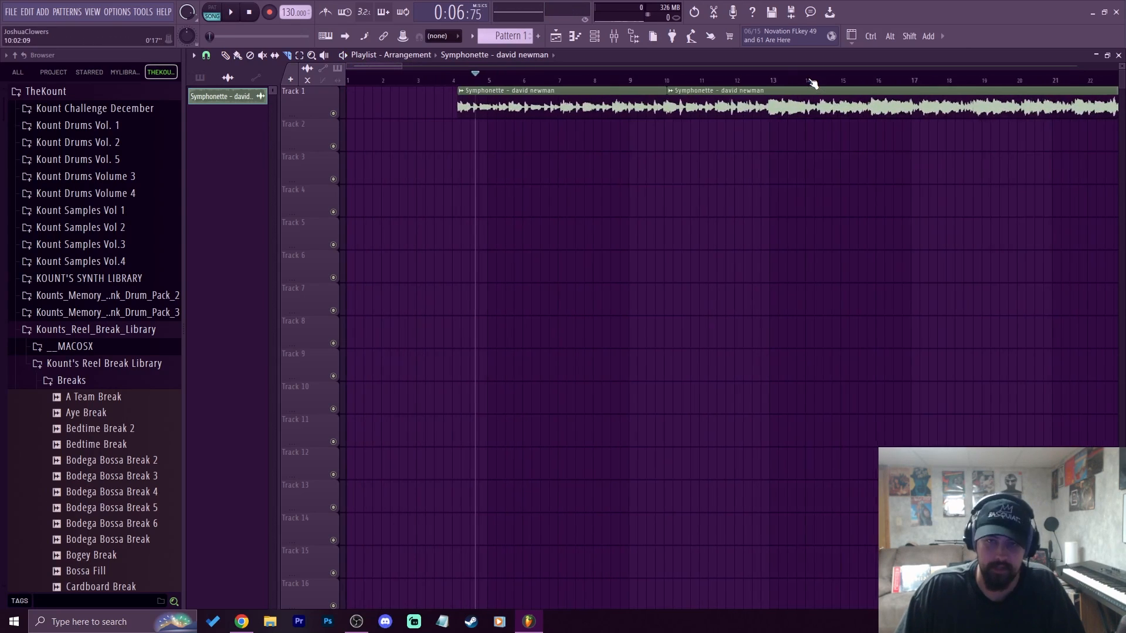
- Place the loop cut from the sample's opening at the start of track 2 and mute that track
key("p")
left_click(581, 99)
left_click_drag(389, 136, 363, 138)
left_click(333, 146)
- Audition the rest of the Symphonette sample around bar 67 for a second section to loop
scroll(603, 78, "down", 5)
left_click_drag(667, 80, 971, 102)
key("space")
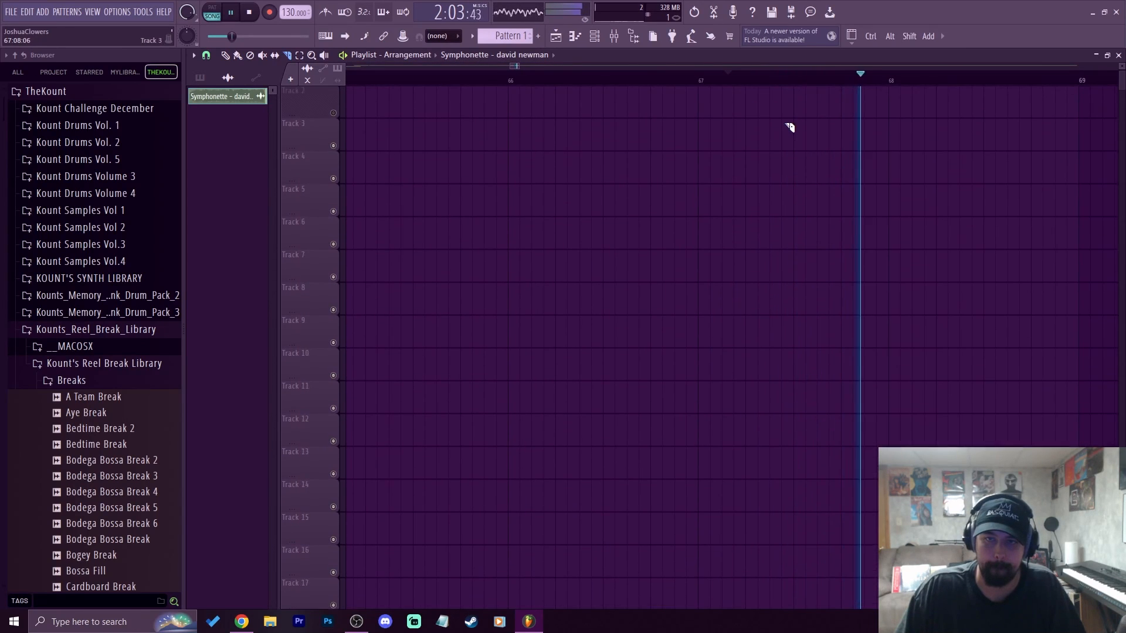
scroll(790, 128, "up", 3)
scroll(762, 82, "down", 3)
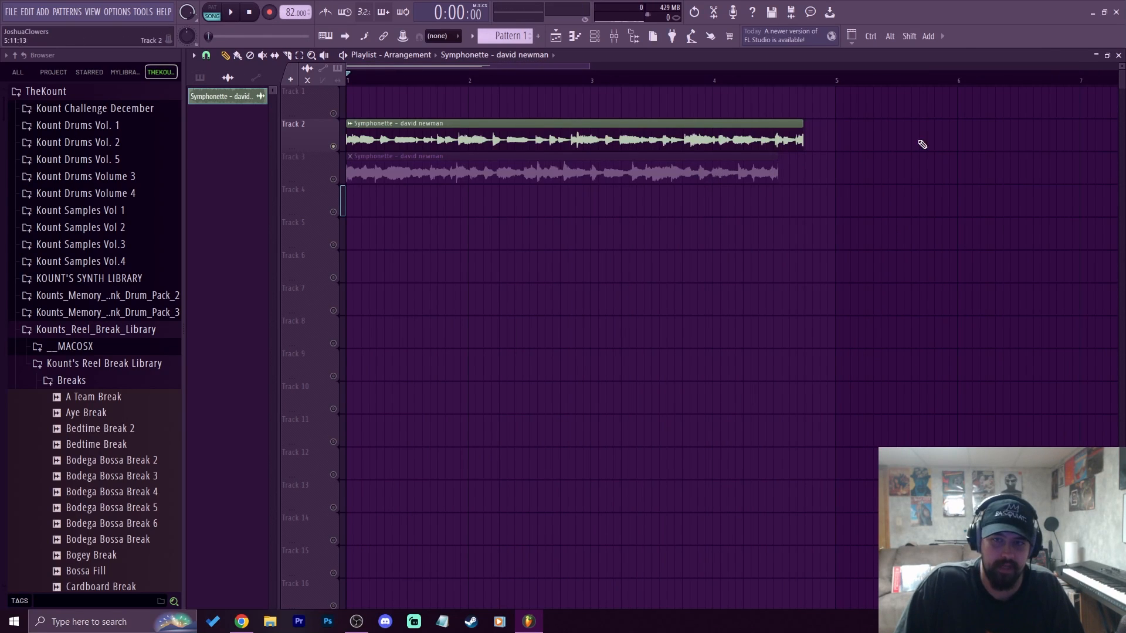
- Consolidate track 2 into a single rendered audio clip
scroll(815, 117, "up", 5)
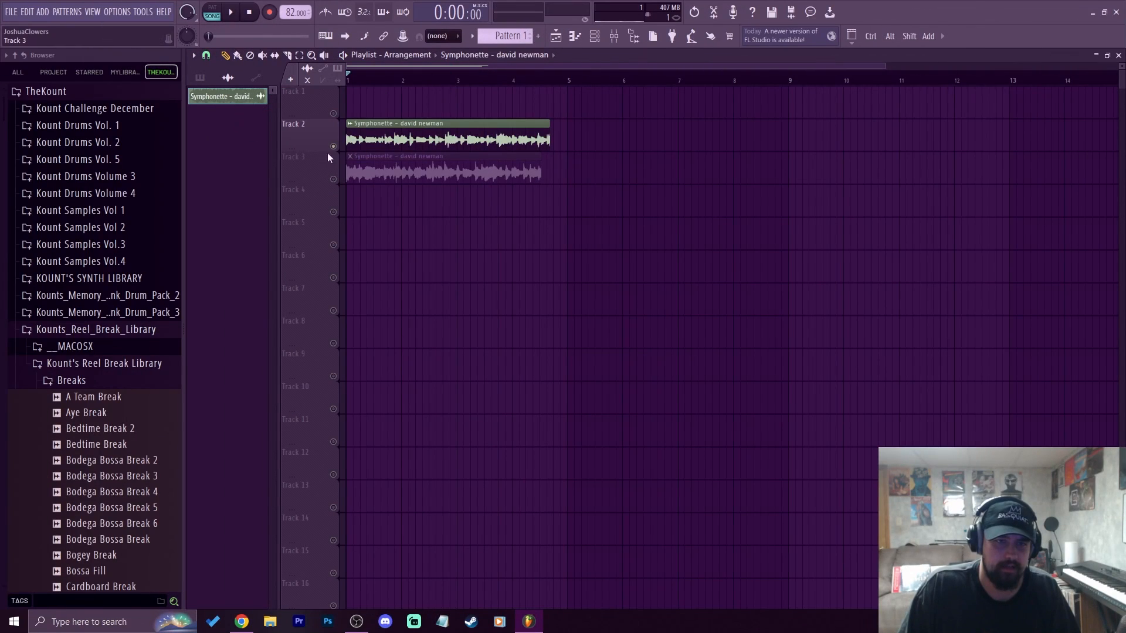
right_click(312, 124)
mouse_move(379, 318)
left_click(440, 322)
left_click(657, 468)
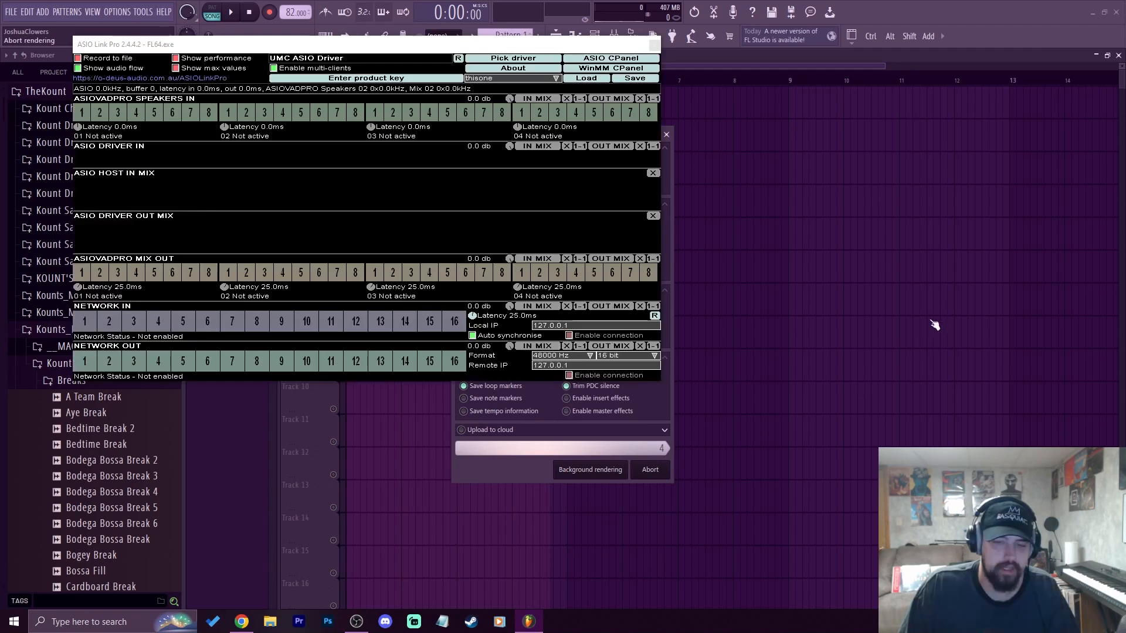
right_click(532, 173)
double_click(450, 141)
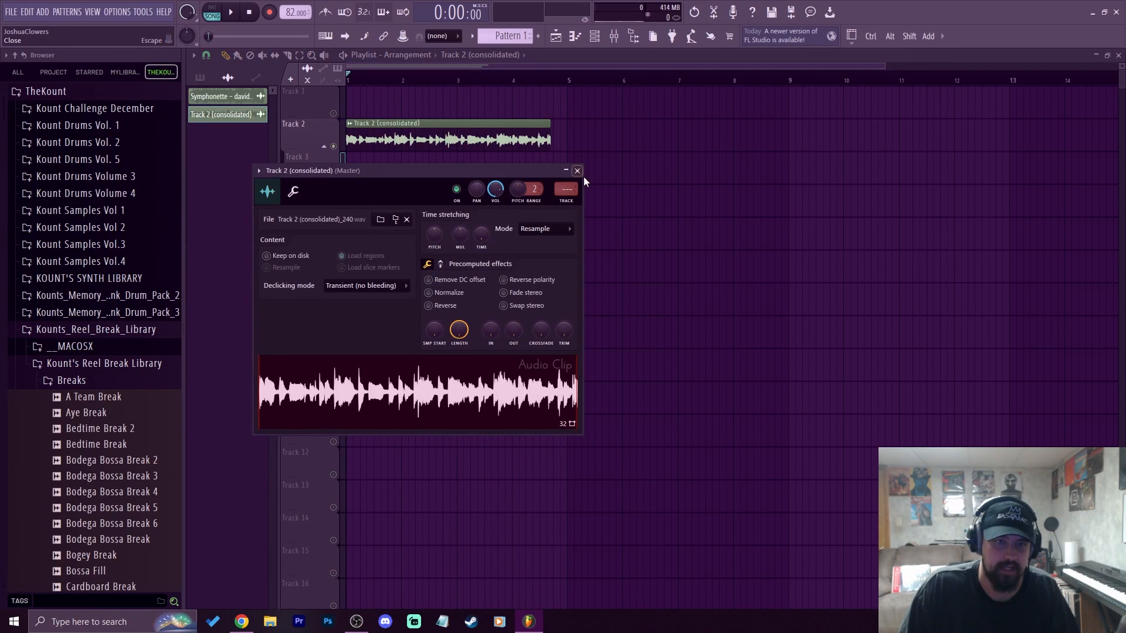
left_click(578, 171)
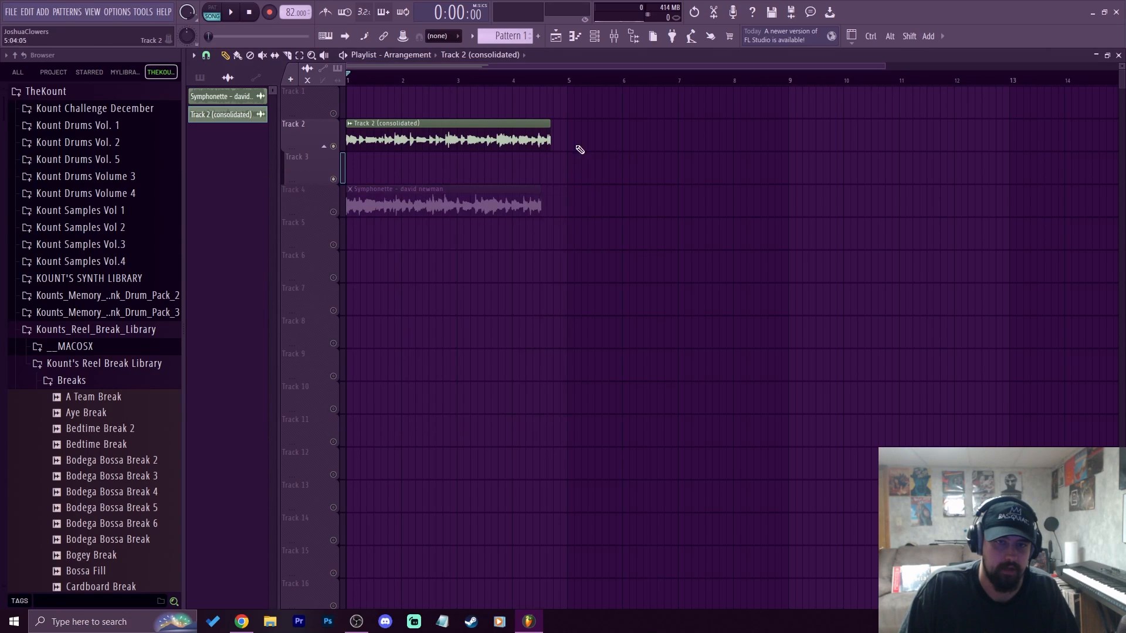
double_click(513, 134)
left_click(578, 171)
left_click(506, 171)
right_click(506, 171)
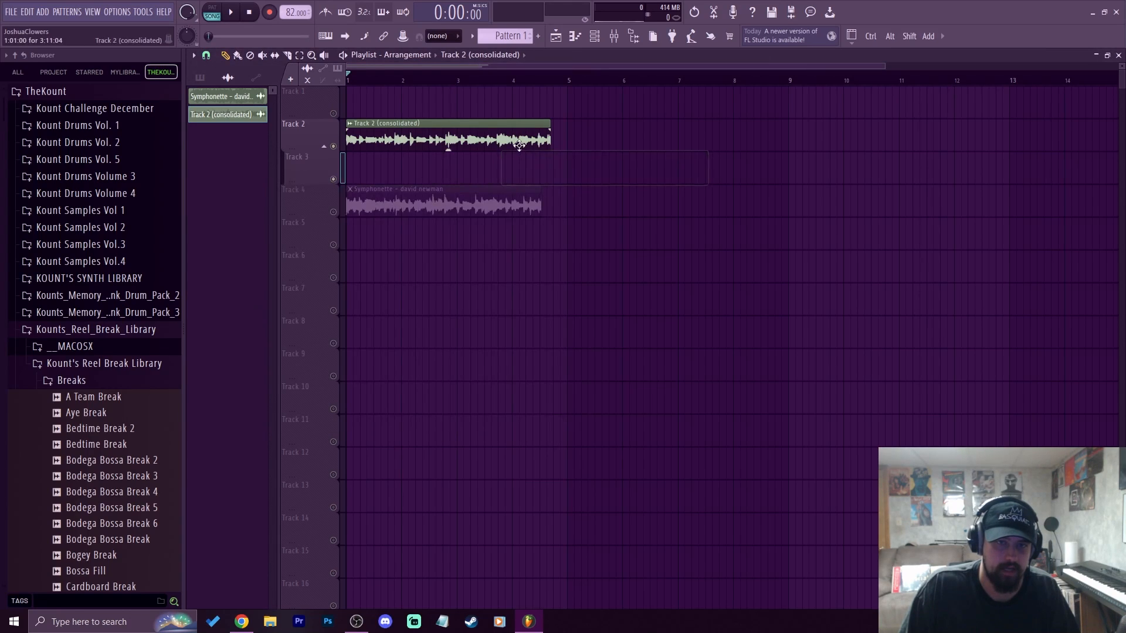
- Time-stretch the consolidated Track 2 clip to four bars using the Stretch mode
double_click(520, 144)
mouse_move(482, 235)
left_mouse_down()
mouse_move(481, 220)
mouse_move(481, 235)
left_mouse_up()
left_click(535, 229)
left_click(537, 263)
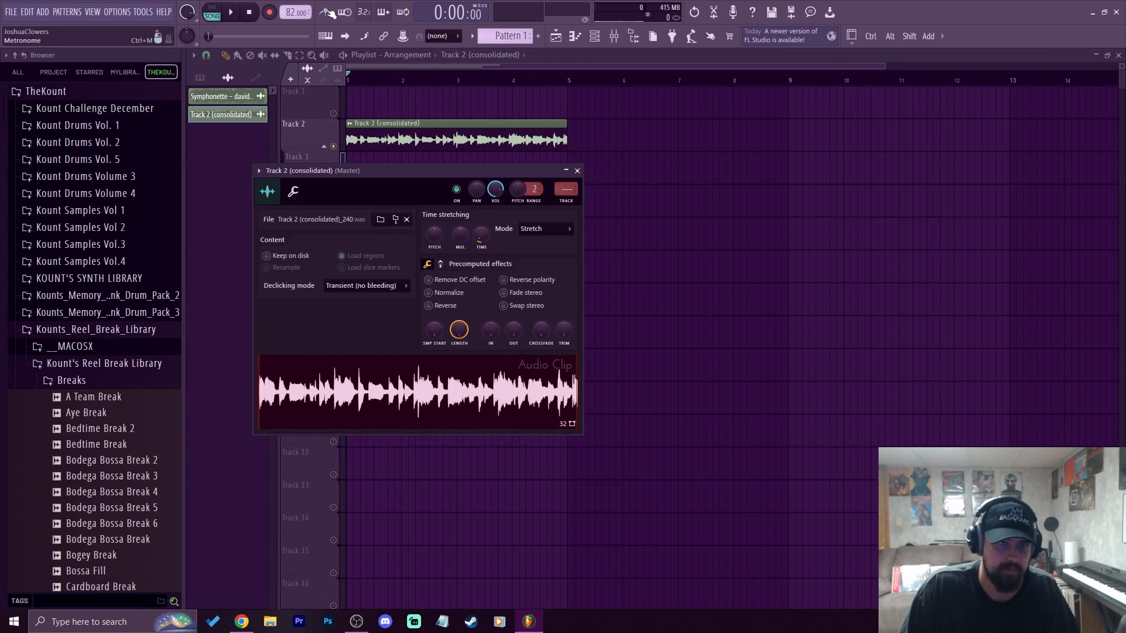
- Play the stretched Track 2 loop to check its timing against the project tempo
key("space")
right_click(711, 199)
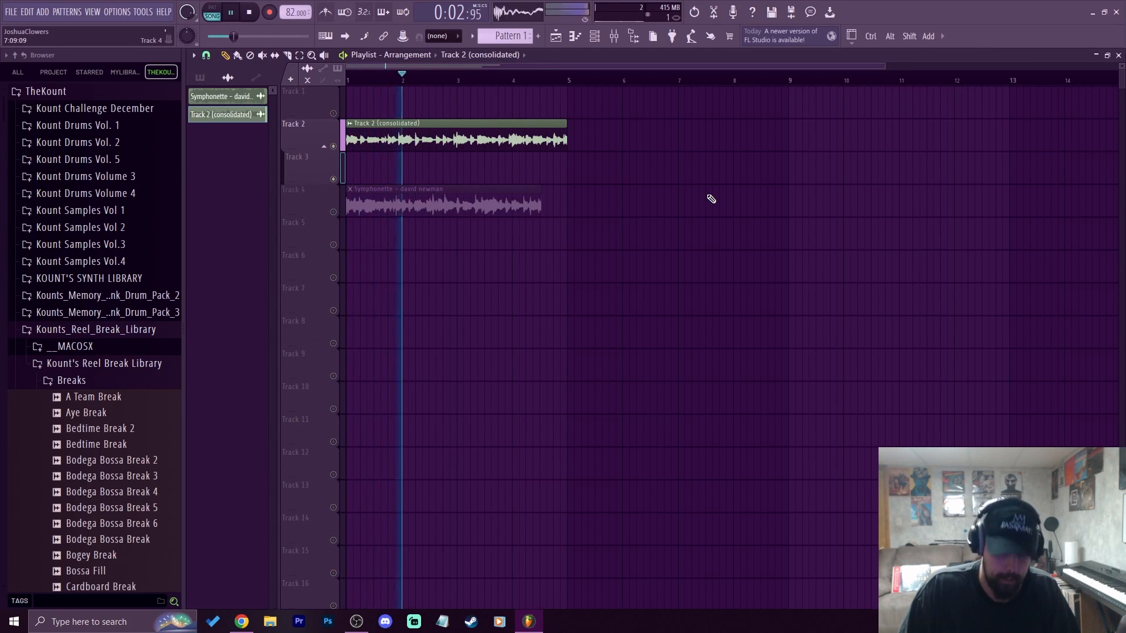
double_click(487, 139)
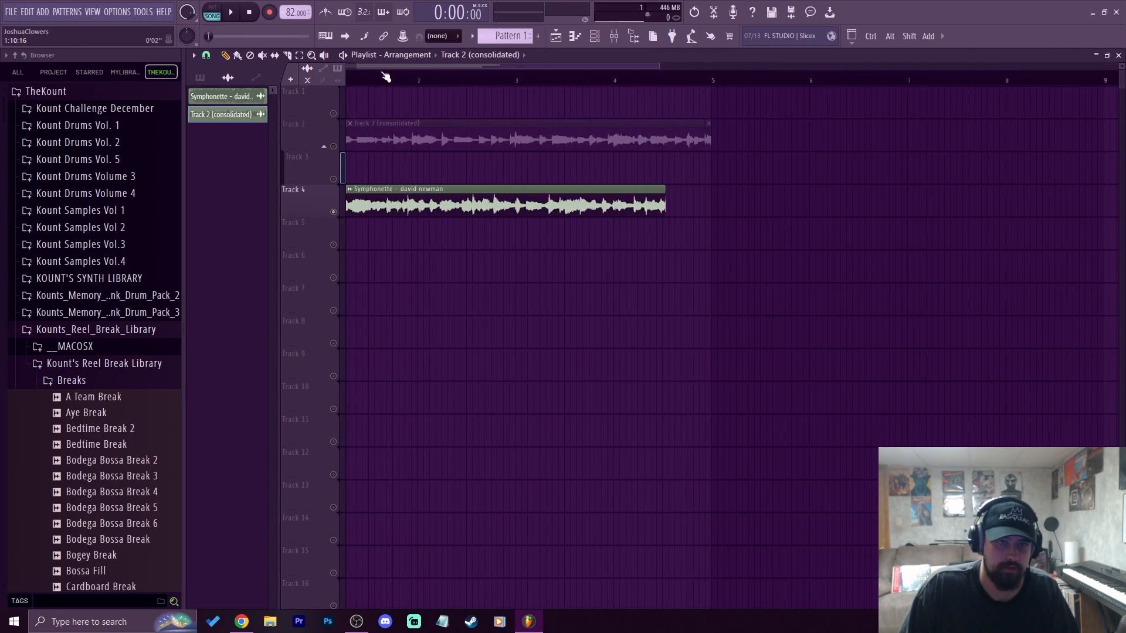
- Play the consolidated four-bar loop on track 4 and examine where its hits fall against the grid
left_click_drag(381, 68, 251, 85)
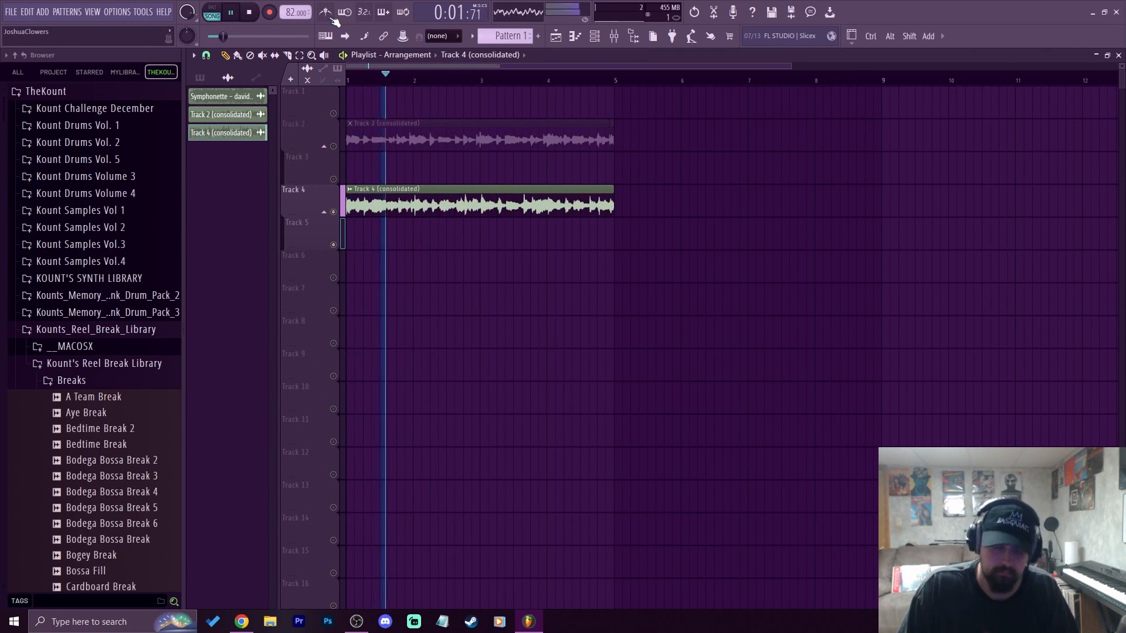
key("space")
key("space")
scroll(359, 82, "up", 5)
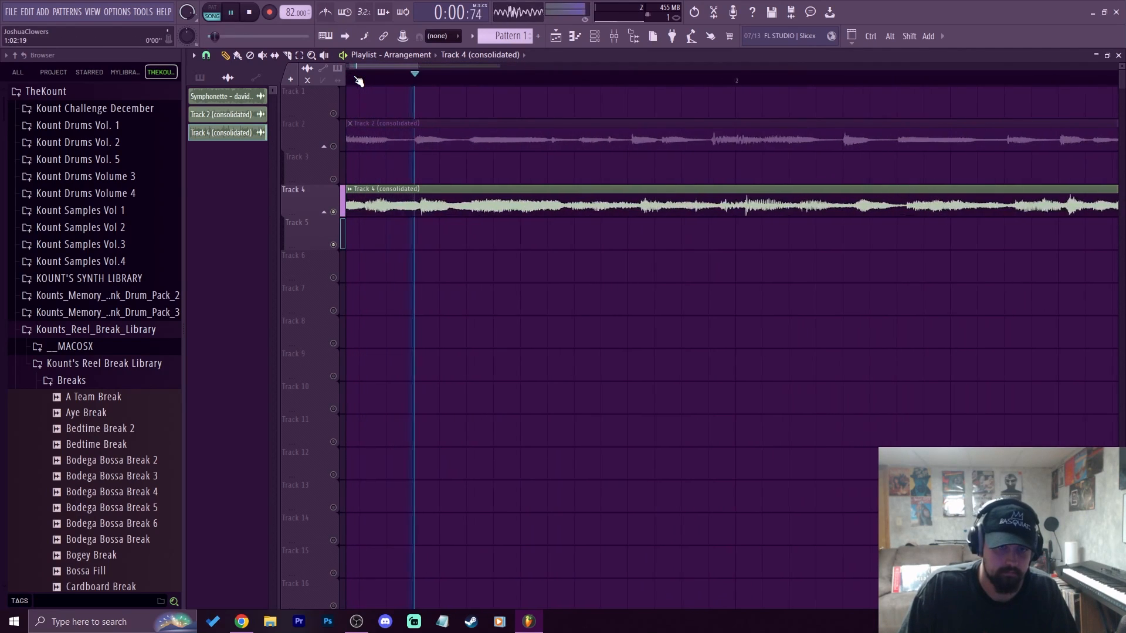
scroll(359, 82, "down", 4)
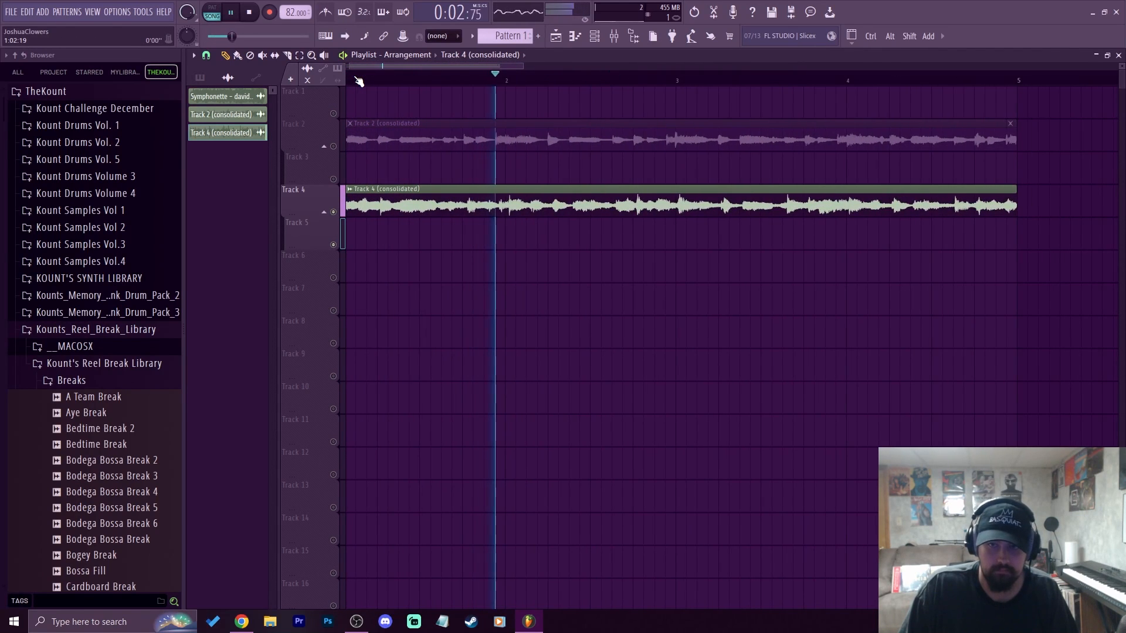
key("space")
scroll(357, 86, "up", 3)
left_click_drag(387, 65, 350, 70)
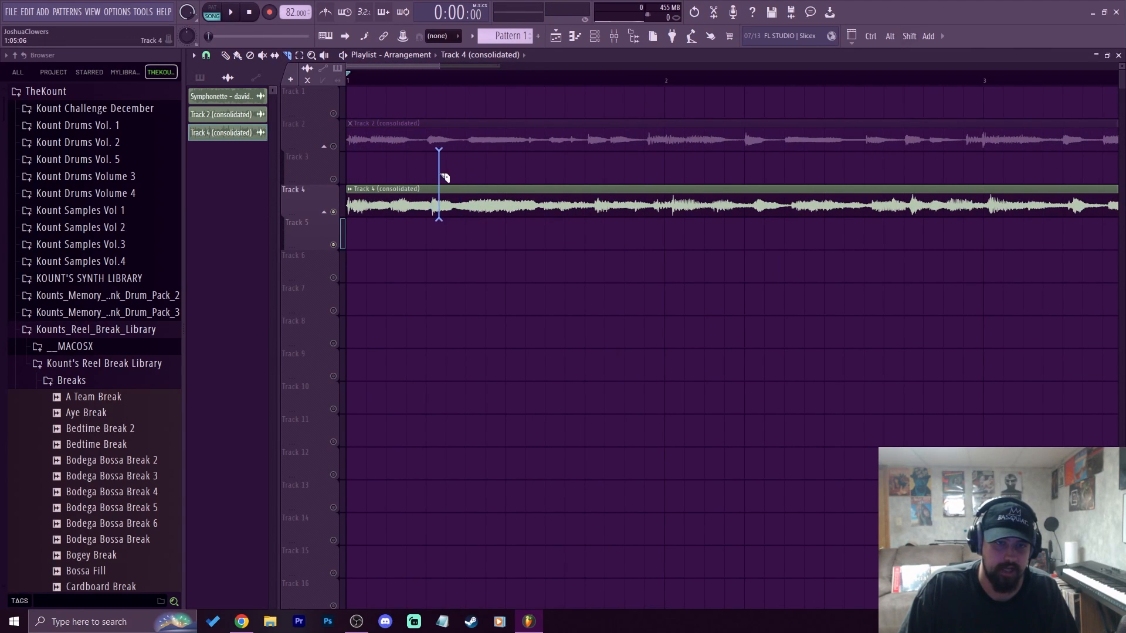
- Change the playlist snap setting, slice the Track 4 clip at its second hit and align the cut to beat 2 of bar 1
left_click(211, 56)
left_click(212, 83)
scroll(425, 80, "up", 3)
scroll(455, 212, "down", 3)
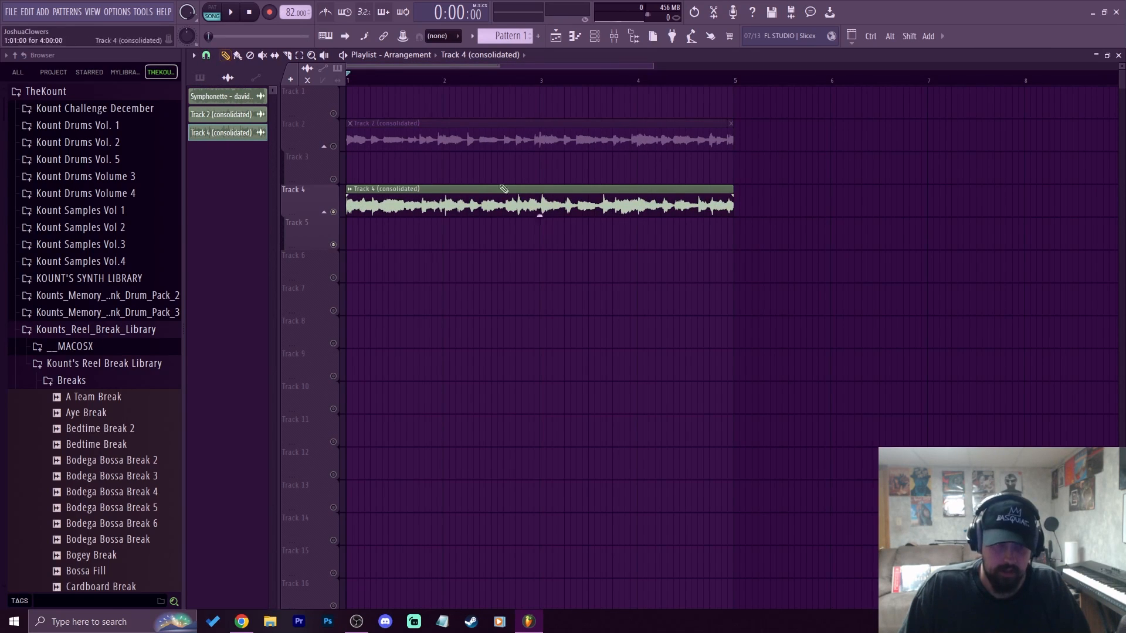
left_click(207, 57)
left_click(216, 109)
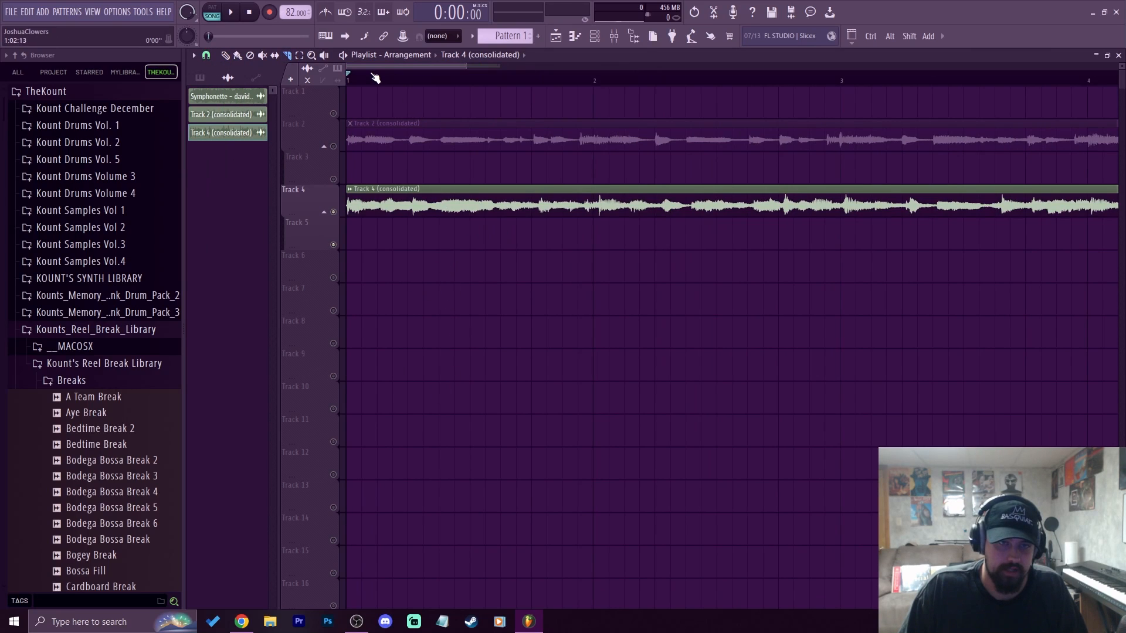
scroll(375, 78, "up", 2)
scroll(428, 88, "up", 3)
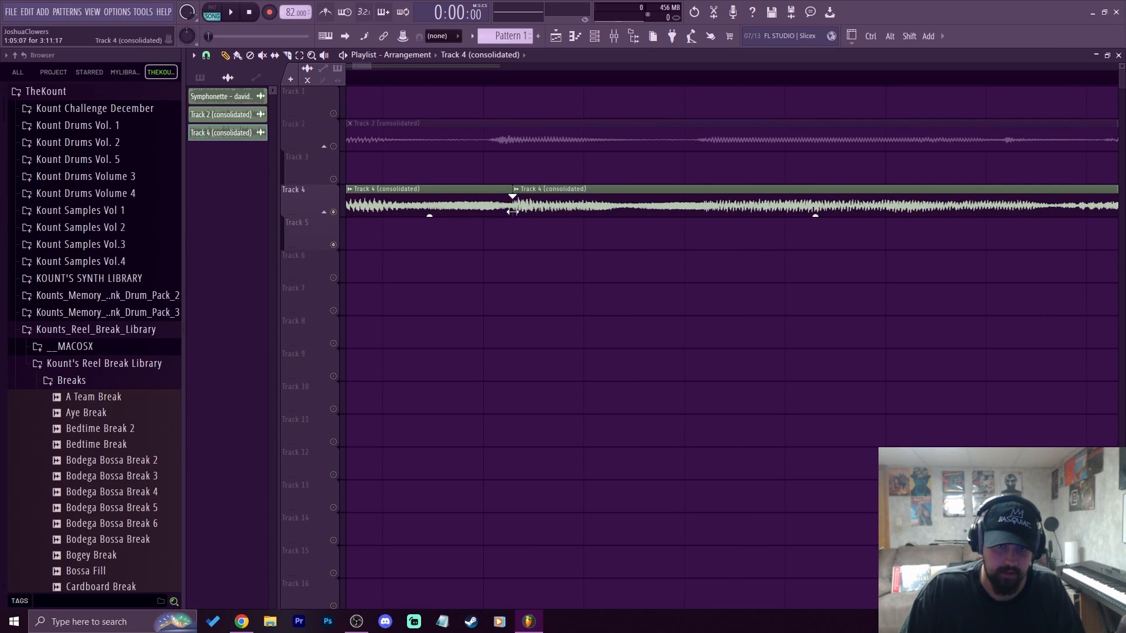
mouse_move(511, 213)
left_mouse_down()
mouse_move(484, 216)
mouse_move(507, 208)
left_mouse_up()
scroll(533, 88, "up", 2)
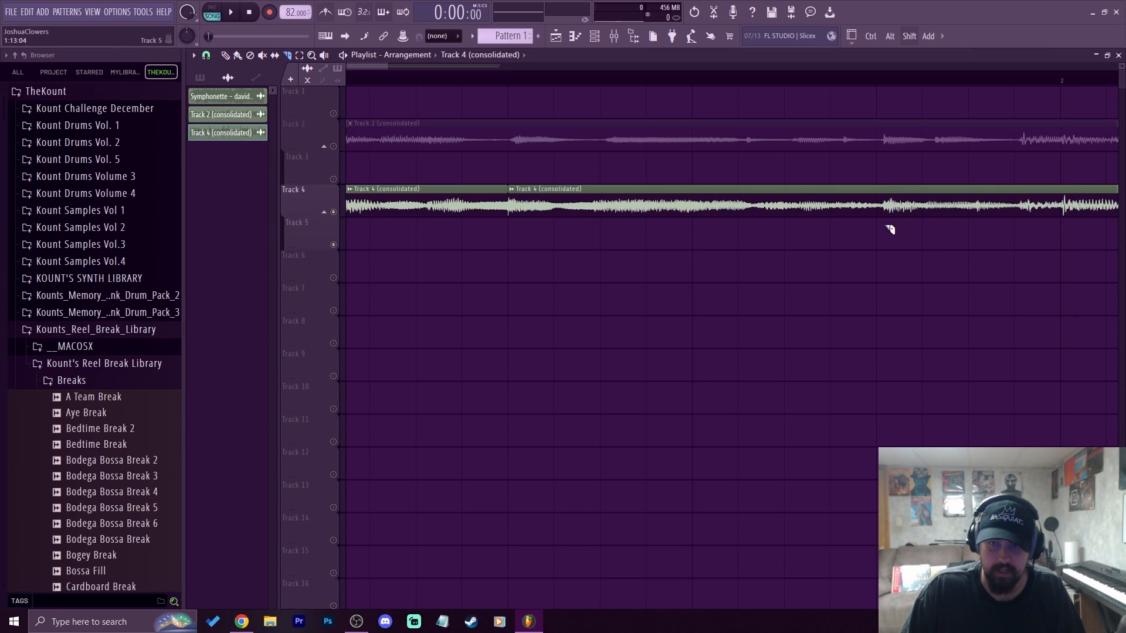
- Play through the sliced Track 4 loop to find the remaining off-grid hits
key("space")
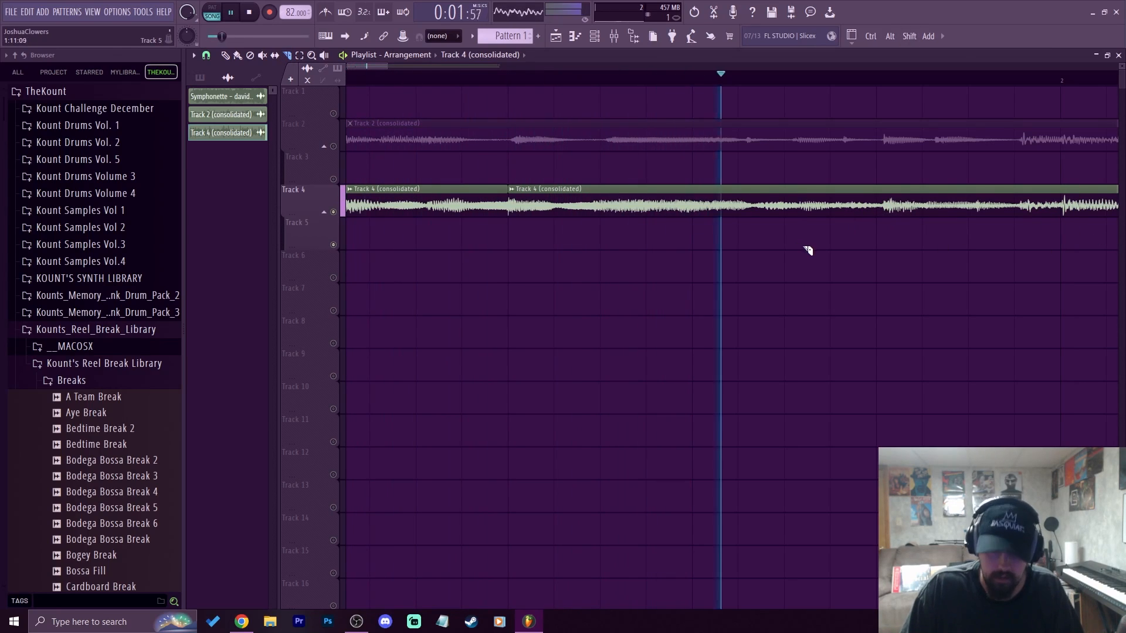
scroll(600, 93, "down", 2)
scroll(618, 84, "down", 3)
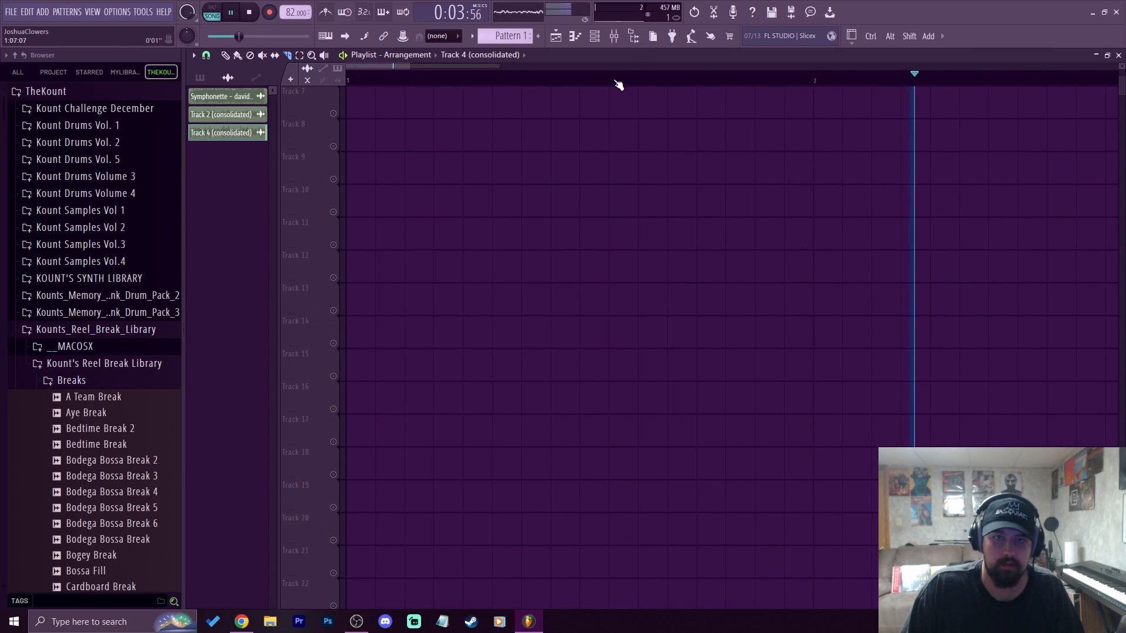
scroll(657, 123, "up", 3)
scroll(619, 83, "down", 4)
scroll(620, 82, "down", 2)
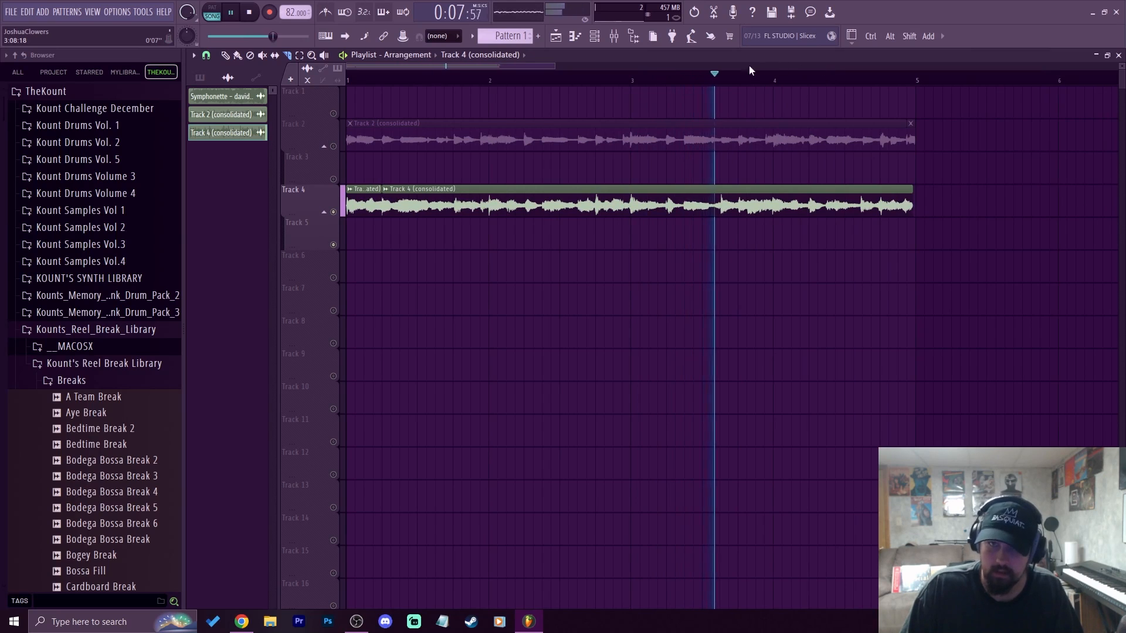
scroll(742, 75, "up", 4)
scroll(745, 76, "down", 1)
scroll(974, 94, "down", 1)
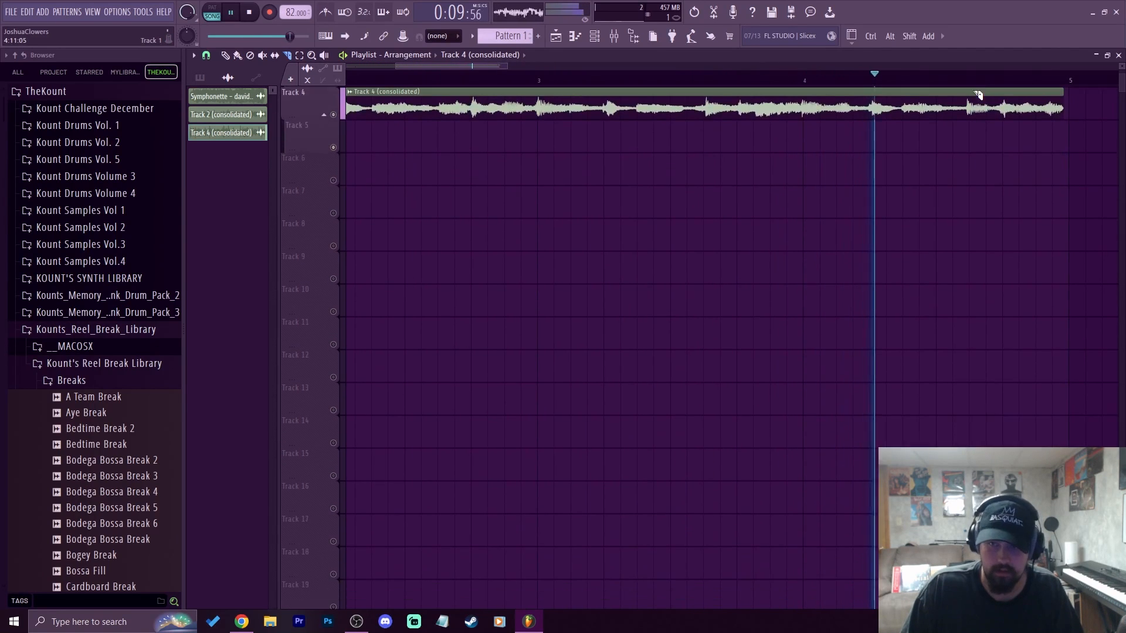
scroll(1055, 89, "up", 3)
scroll(1055, 85, "down", 2)
key("space")
key("space")
- Slice the Track 4 clip near beat 2 of bar 4 and align the cut to the grid
scroll(1050, 88, "up", 3)
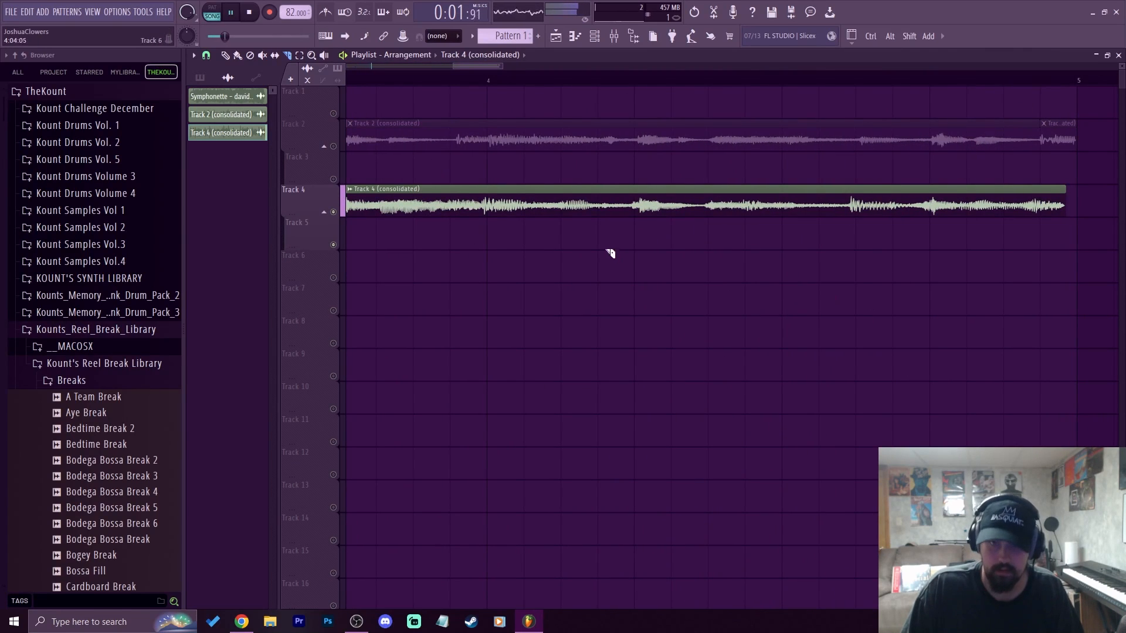
left_click_drag(645, 210, 644, 218)
key("space")
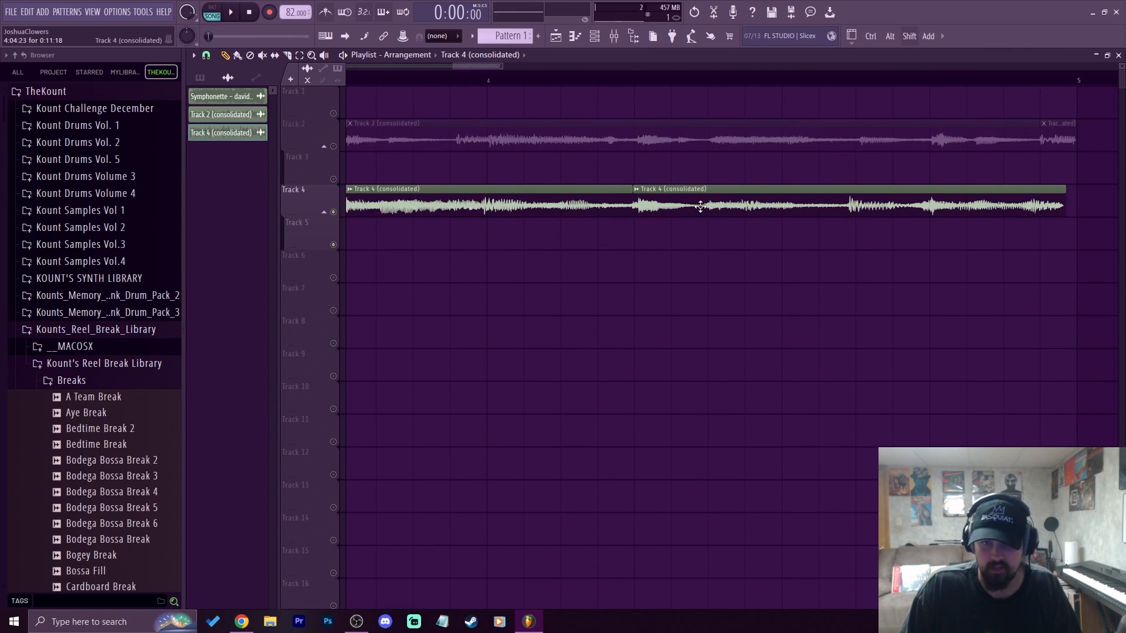
key("c")
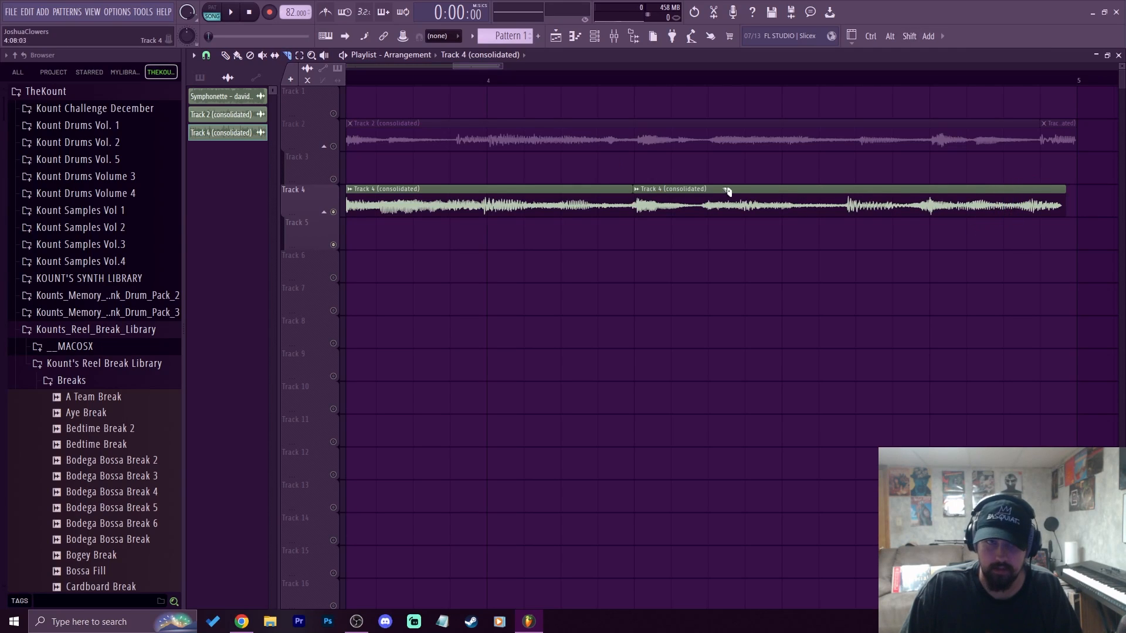
- Slice the last hits of bar 4 on track 4, align them to the grid and end the loop at bar 5
left_click(207, 57)
left_click(224, 97)
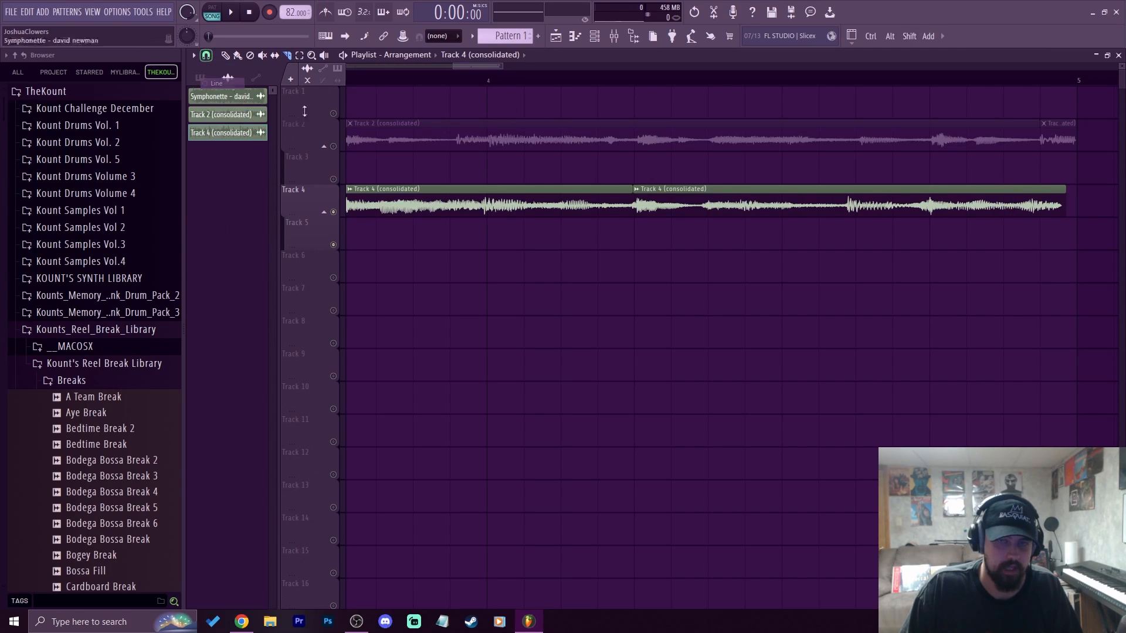
right_click(1005, 213)
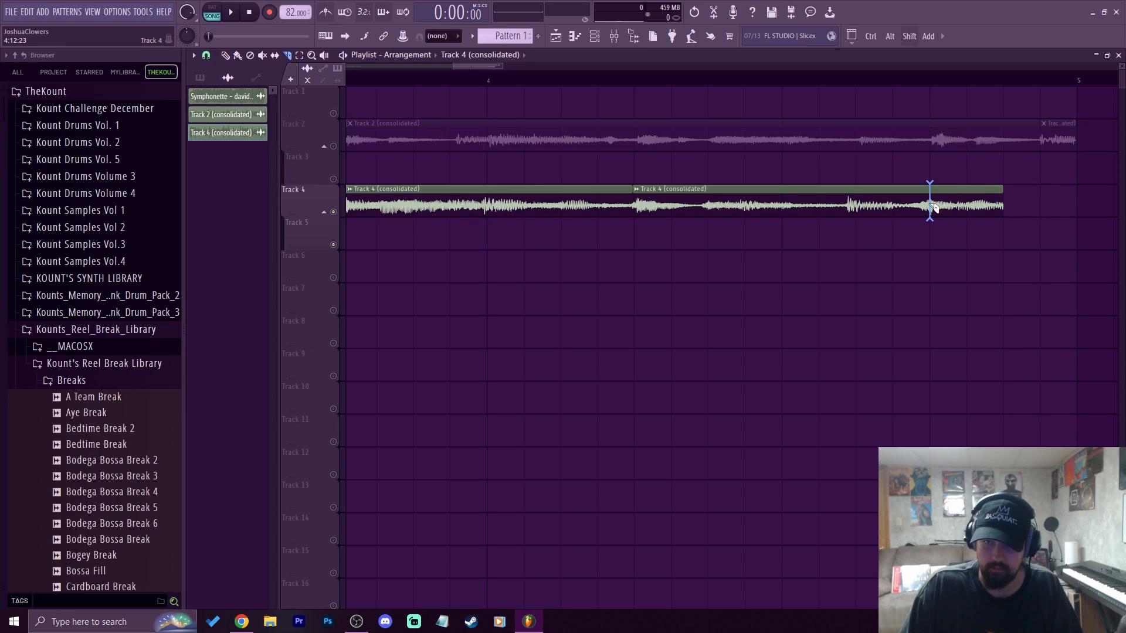
key("p")
key("ctrl+z")
scroll(873, 77, "down", 4)
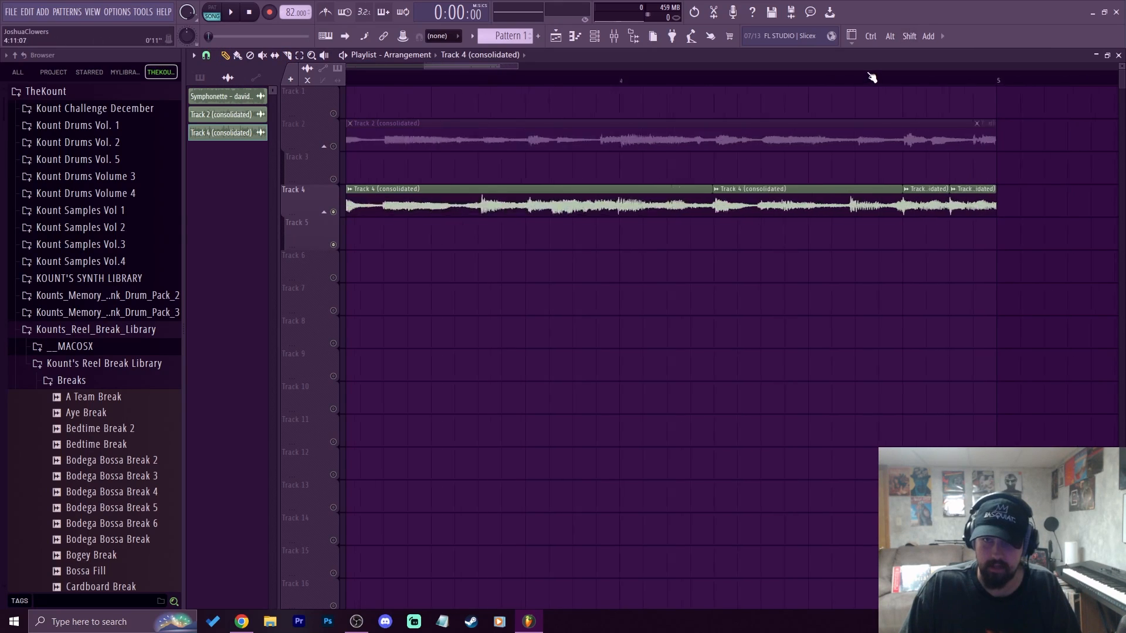
- Set the Track 4 clip's declicking mode to Generic (bleeding) and play back the sliced loop
double_click(708, 203)
left_click(349, 387)
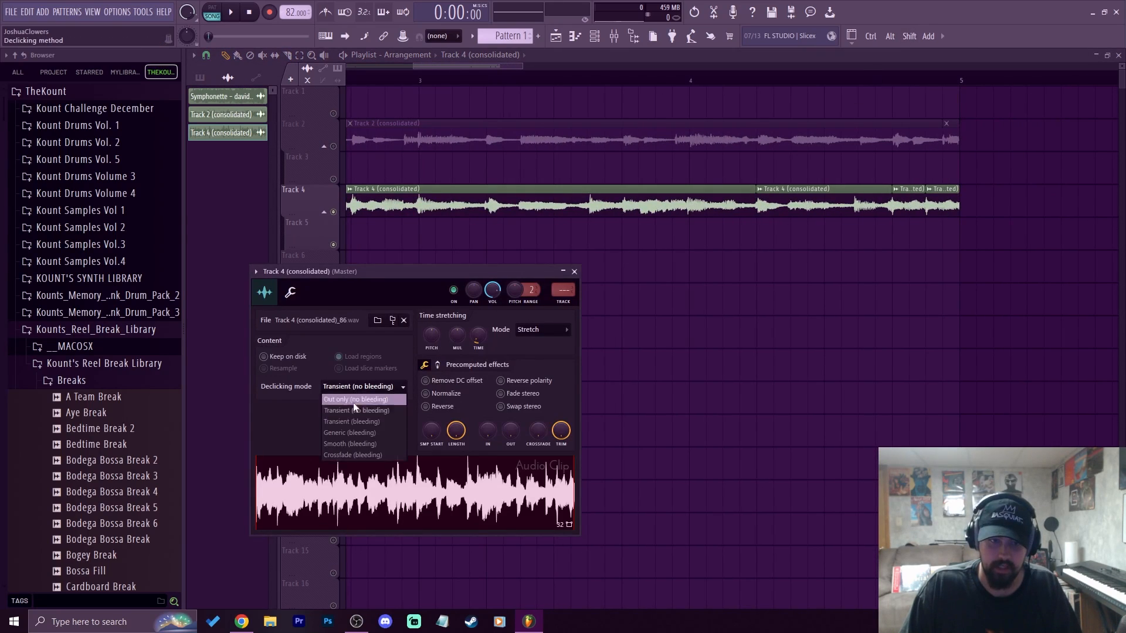
left_click(349, 435)
key("Escape")
scroll(750, 82, "down", 3)
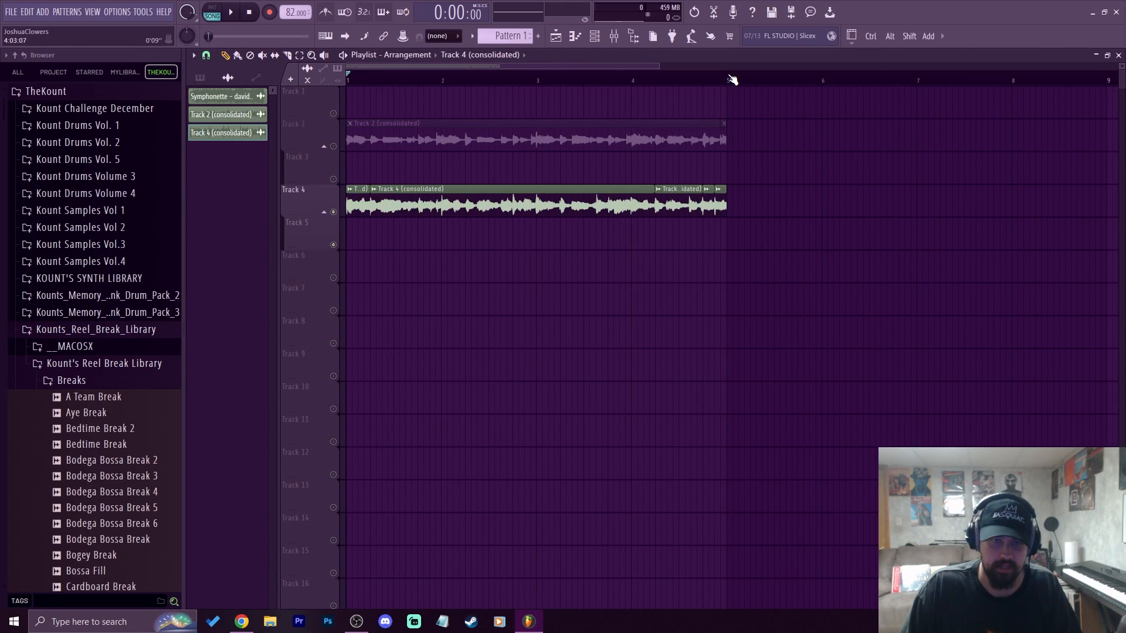
key("space")
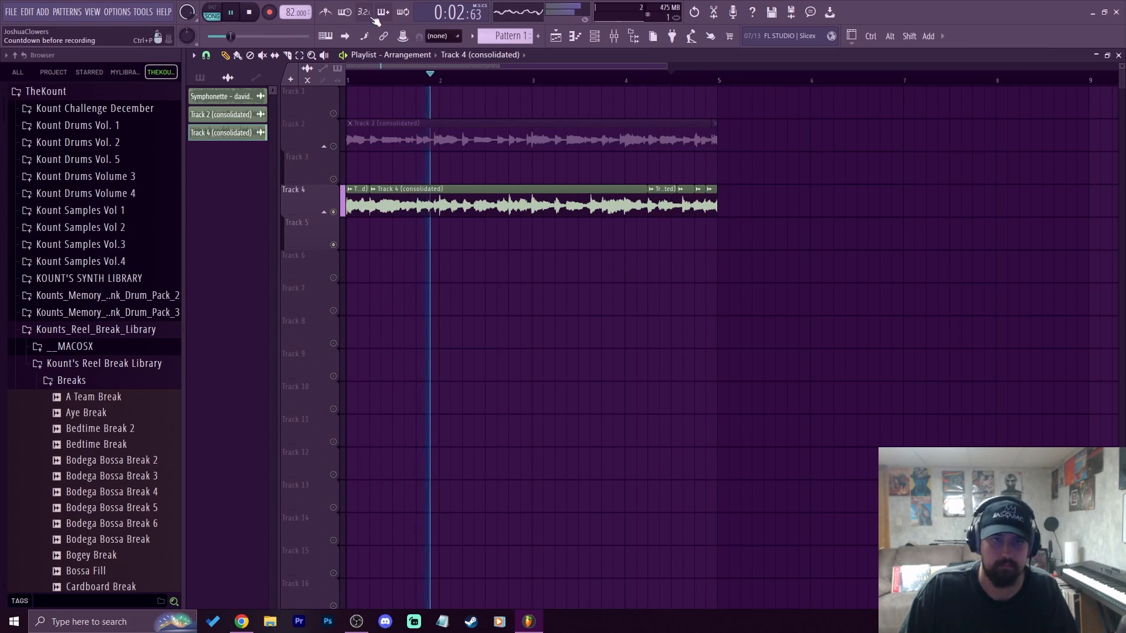
key("space")
- Unmute all playlist tracks and move the Track 4 slices onto Track 2, starting at bar 5 right after the first loop
right_click(335, 145)
right_click(335, 146)
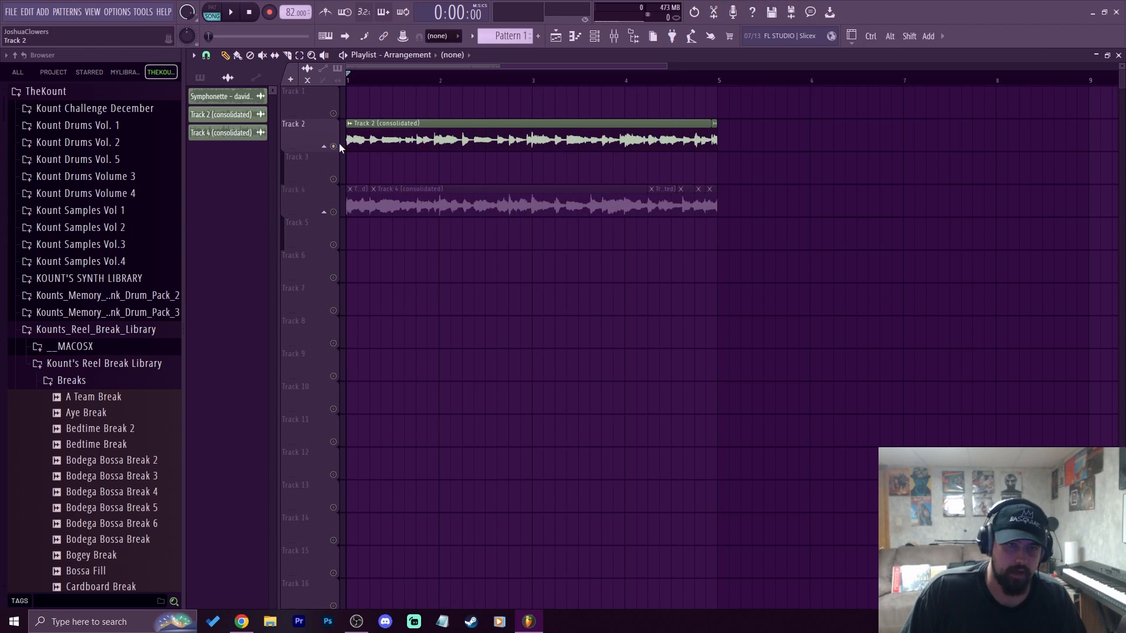
right_click(335, 145)
right_click(335, 145)
left_click_drag(777, 249, 346, 186)
left_click_drag(417, 189, 789, 123)
scroll(759, 78, "down", 3)
left_click(762, 200, "ctrl")
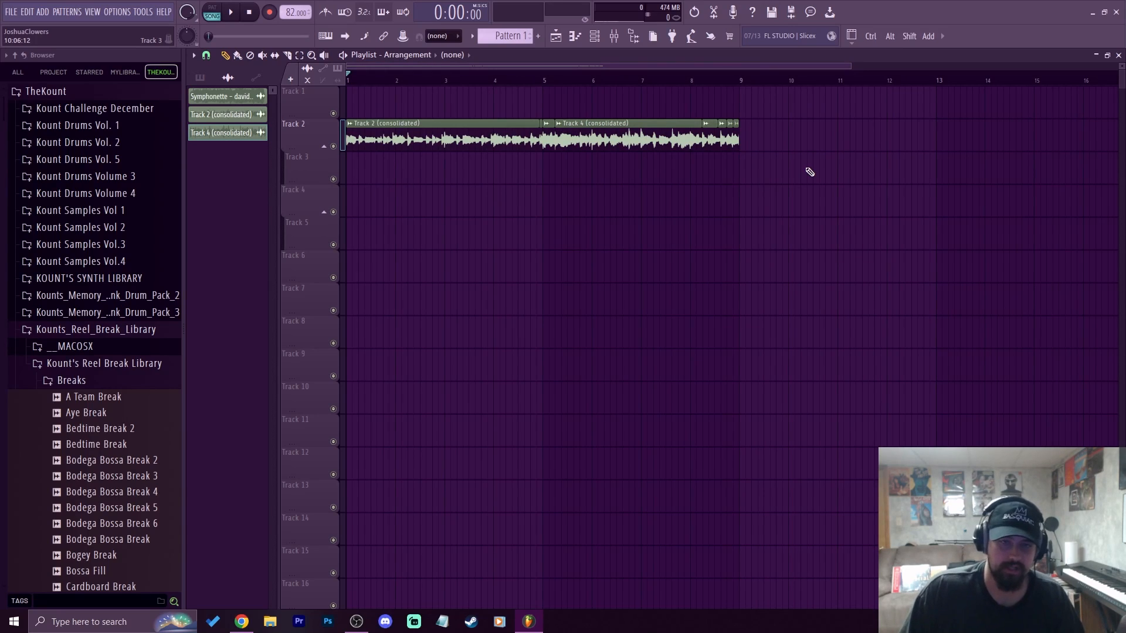
- Select all clips on Track 2 across bars 1 to 8 and consolidate them into one audio clip
left_click_drag(807, 171, 614, 204)
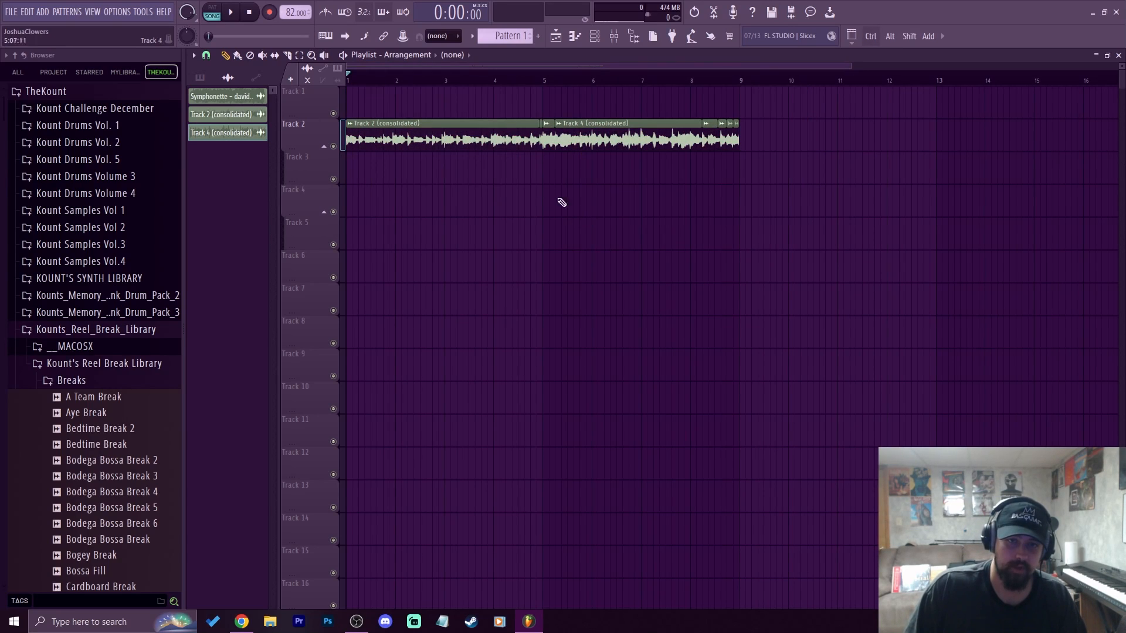
left_click_drag(792, 196, 356, 126)
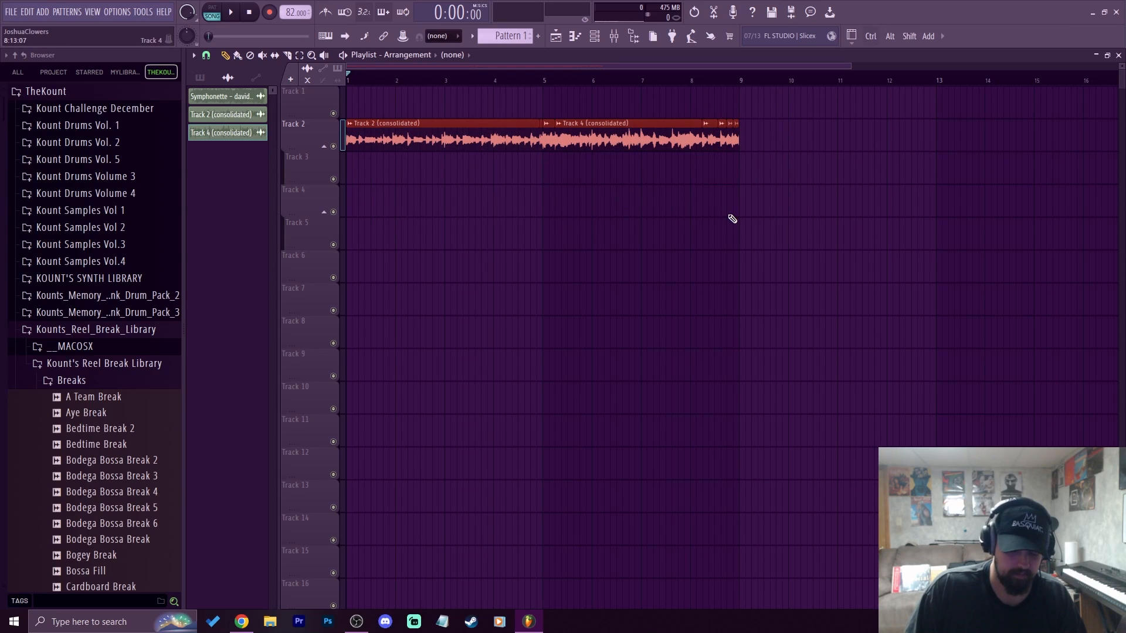
key("ctrl+alt+c")
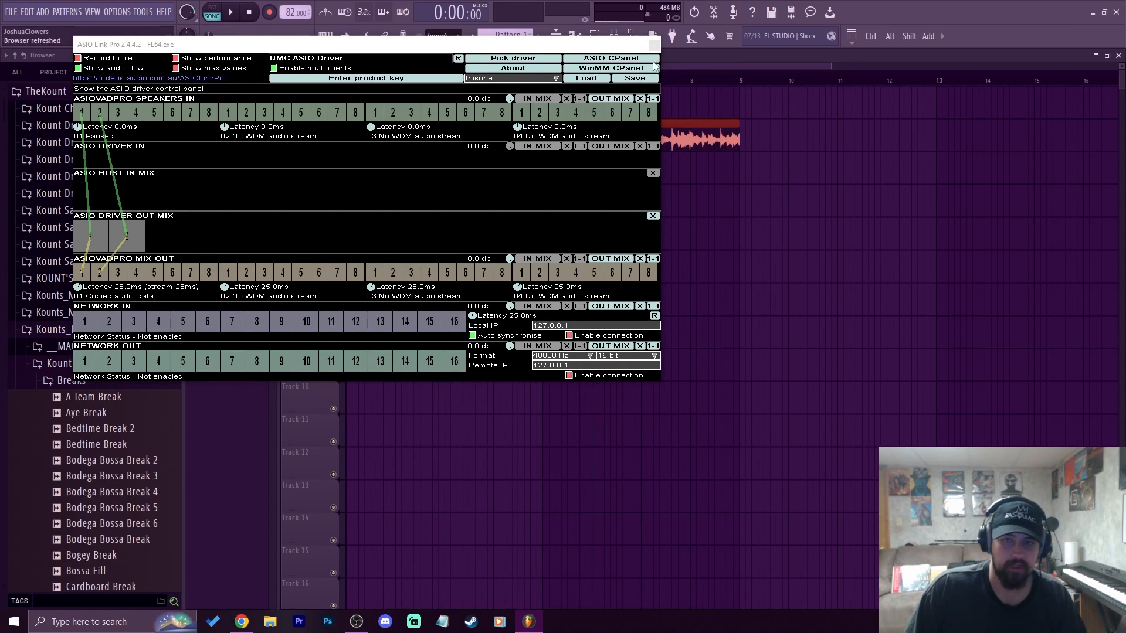
left_click(655, 44)
- Open the consolidated Track 2 clip in a new Slicex channel
double_click(571, 135)
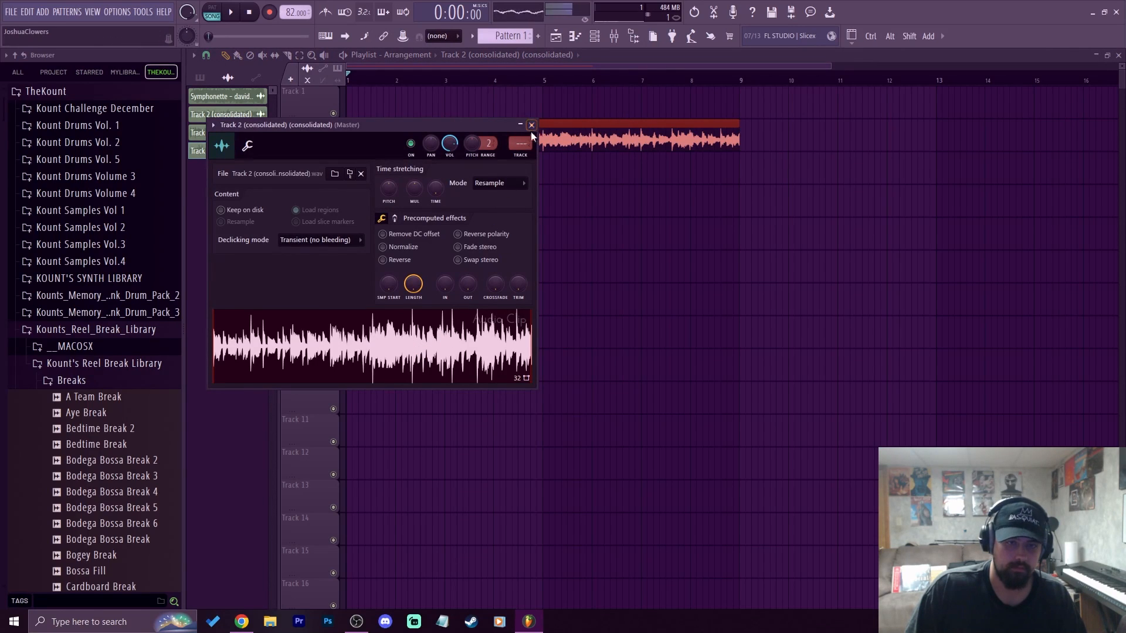
left_click(531, 125)
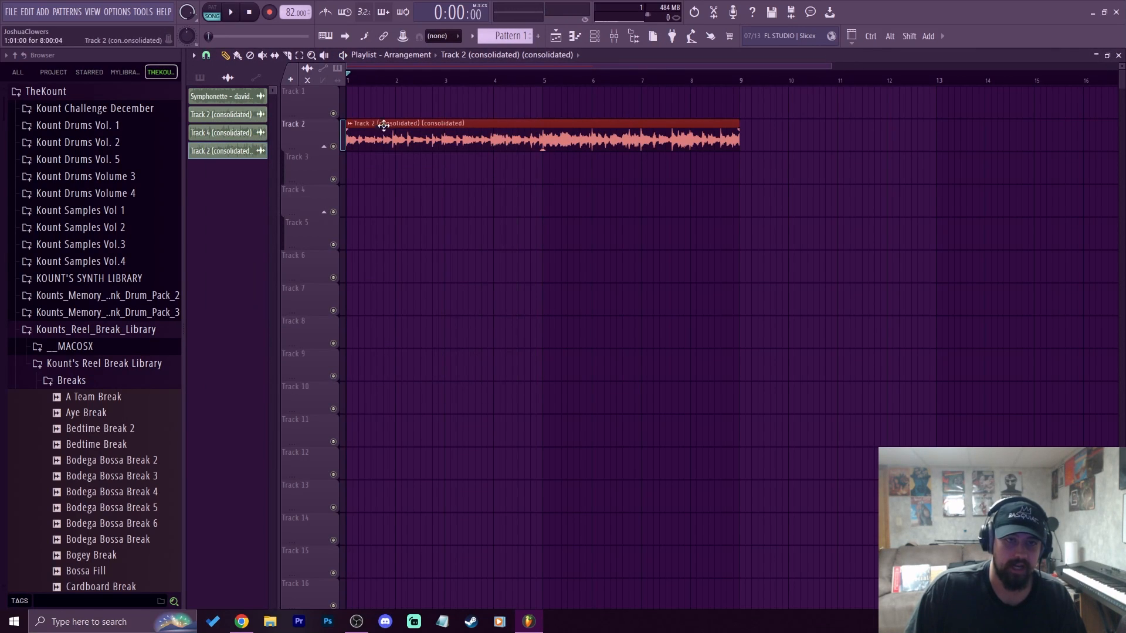
double_click(509, 122)
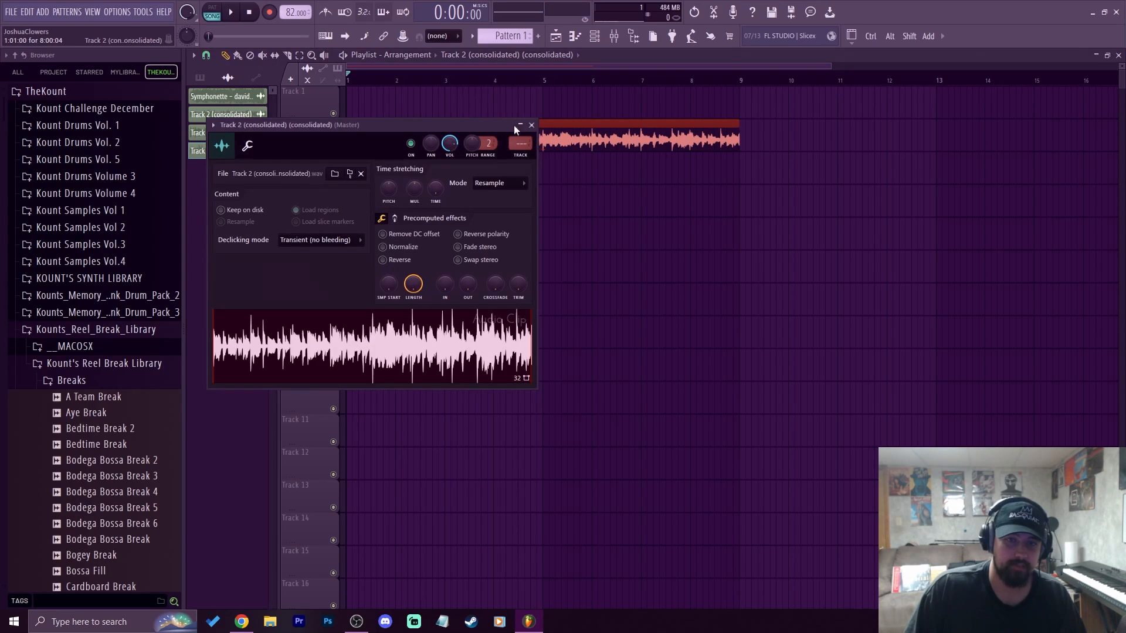
right_click(385, 346)
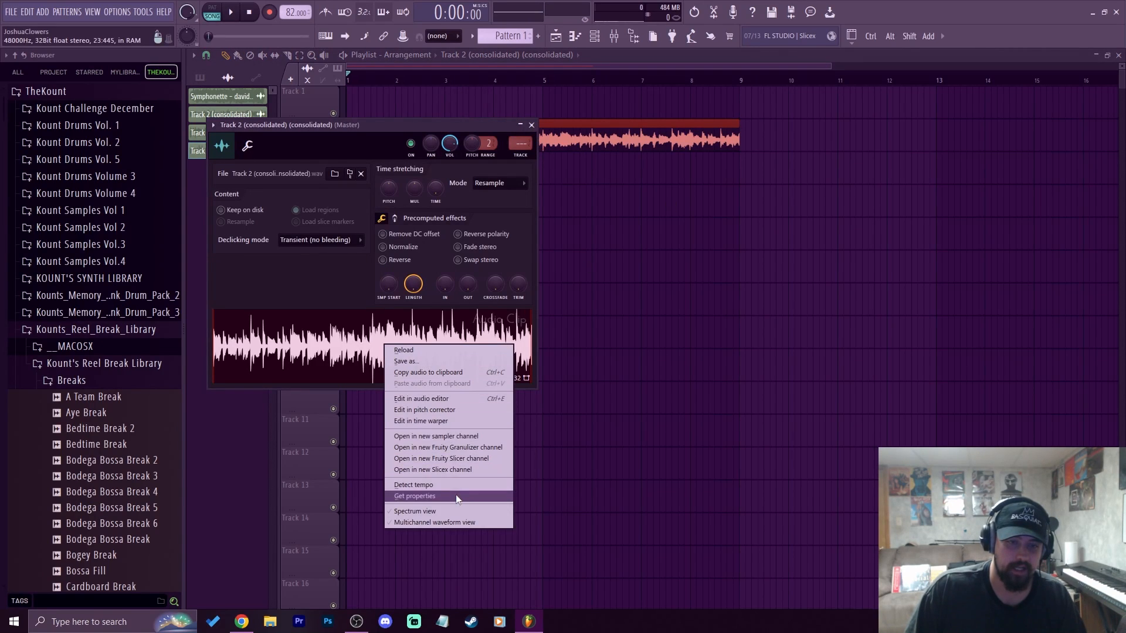
left_click(429, 469)
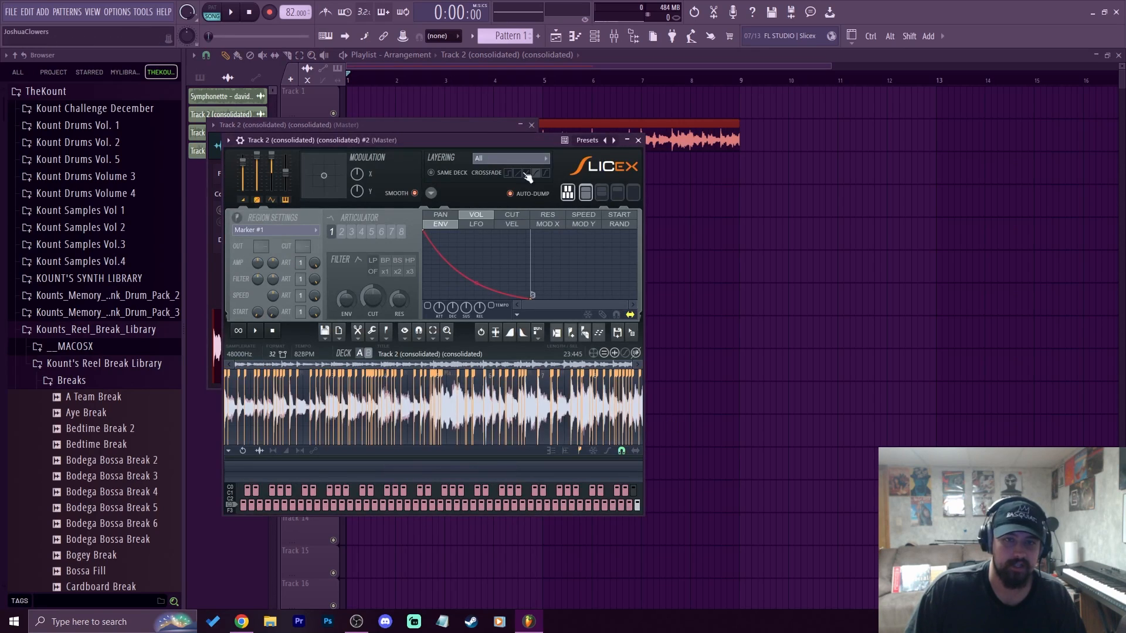
left_click_drag(438, 136, 508, 95)
- Delete all existing Slicex markers and auto-slice the sample with one marker per beat
left_click(461, 282)
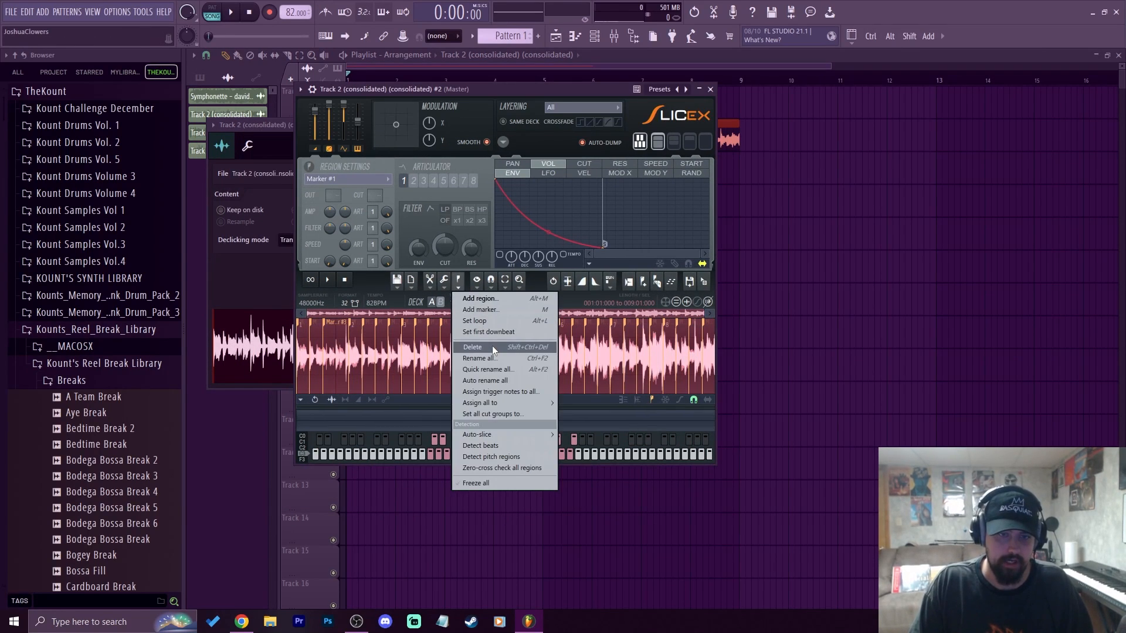
left_click(507, 343)
left_click(467, 287)
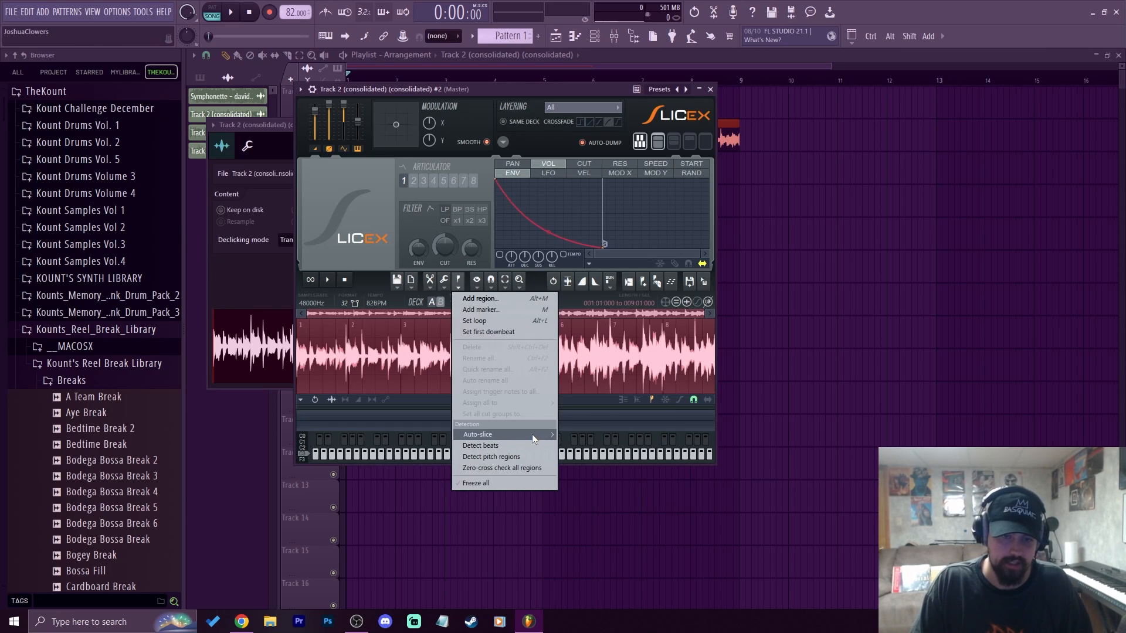
mouse_move(528, 435)
left_click(592, 483)
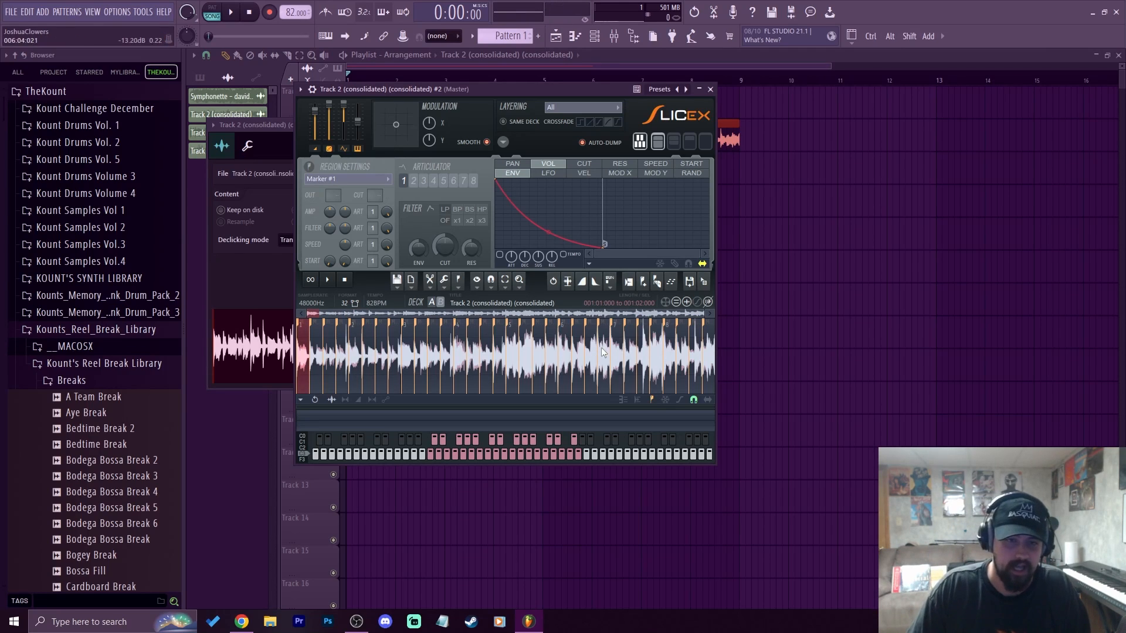
- Turn off auto-dump in Slicex and cut the dumped notes from its channel
left_click(710, 89)
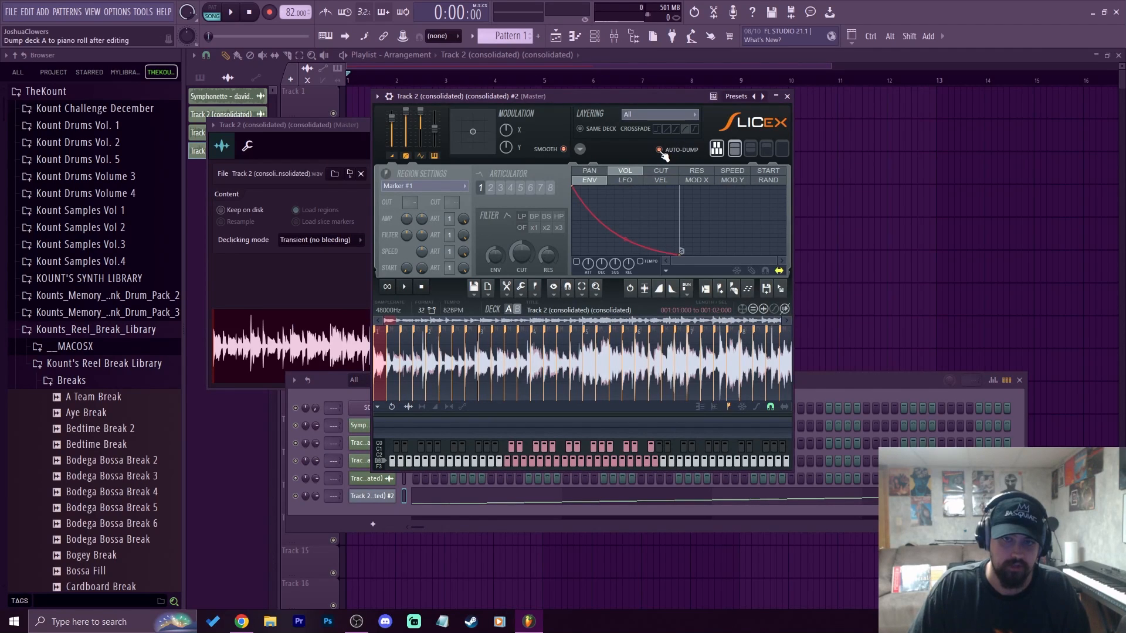
left_click(830, 387)
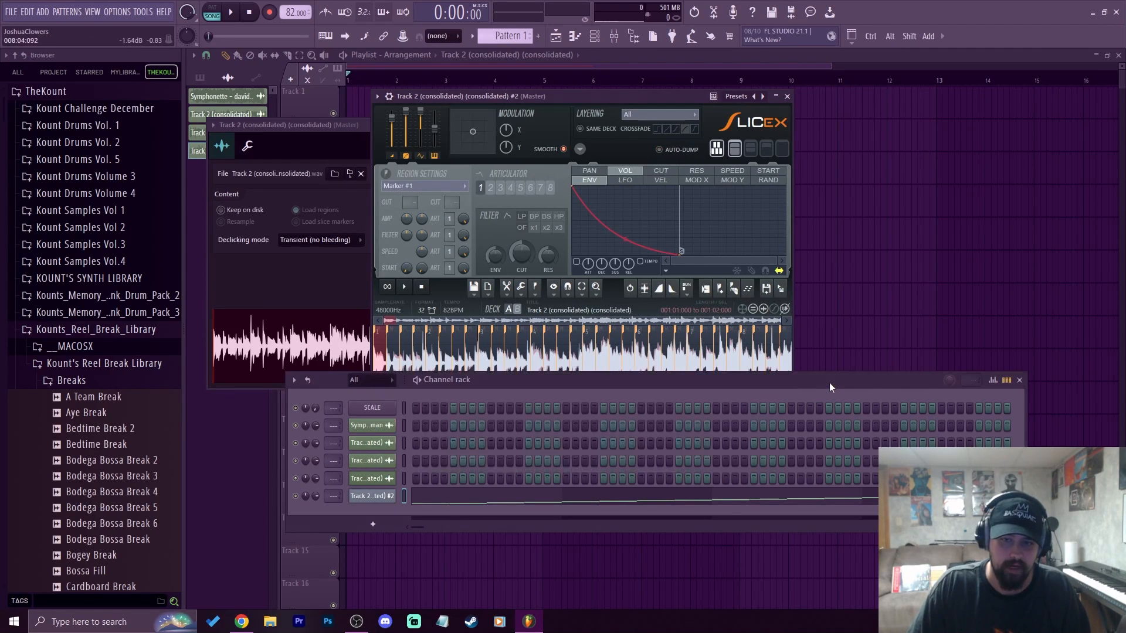
right_click(374, 500)
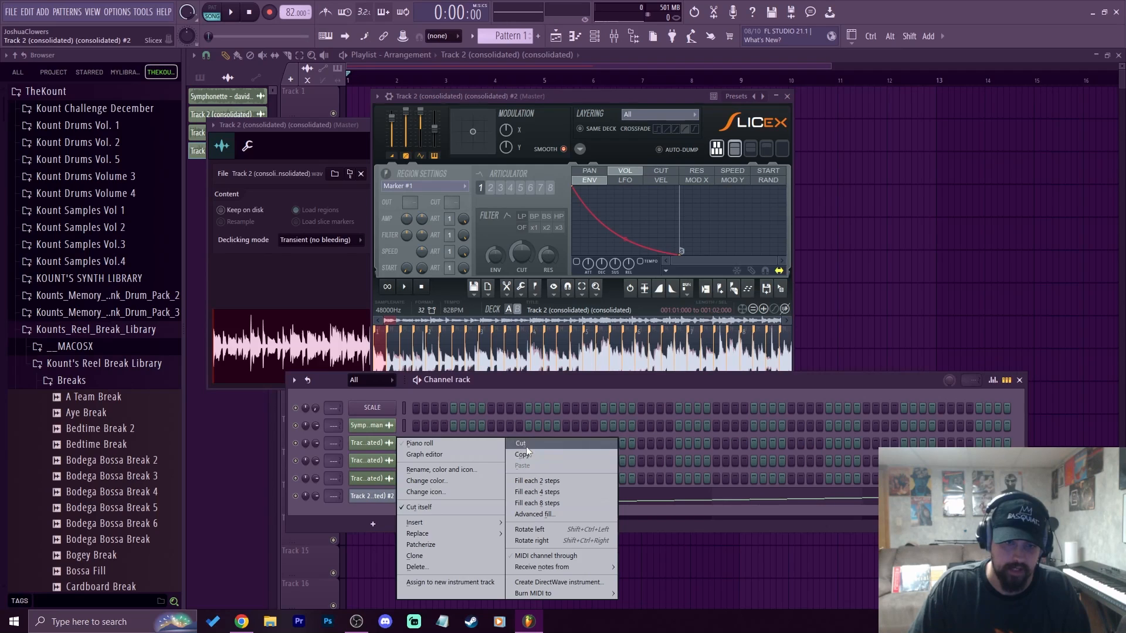
left_click(520, 444)
- Test Marker #1 and Marker #2 notes in the Slicex channel's piano roll, keeping a one-beat Marker #1 note at bar 1
right_click(399, 500)
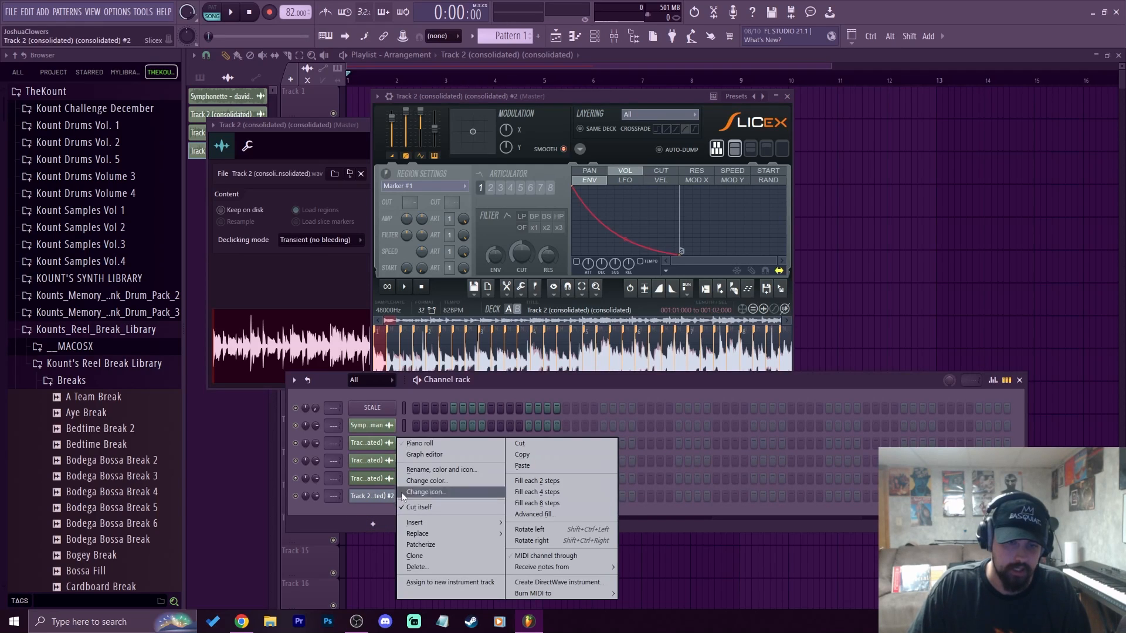
left_click(428, 444)
scroll(647, 465, "up", 1)
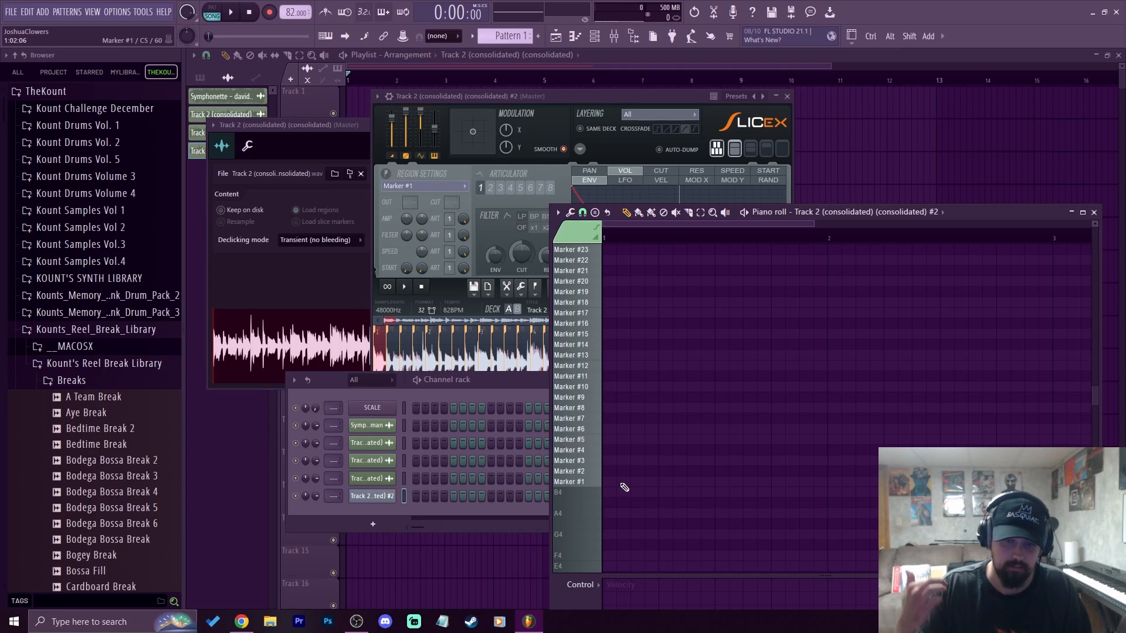
left_click(622, 483)
left_click(650, 472)
left_click_drag(980, 214, 820, 122)
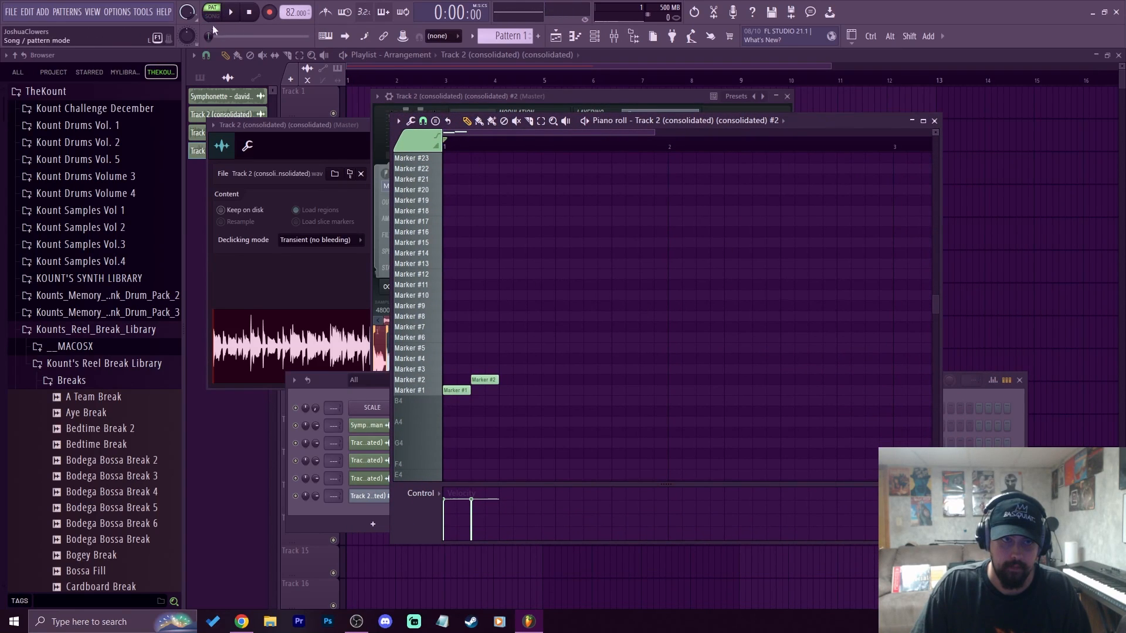
key("space")
key("space")
- Check the cut group in the Slicex channel's detailed settings
left_click(440, 109)
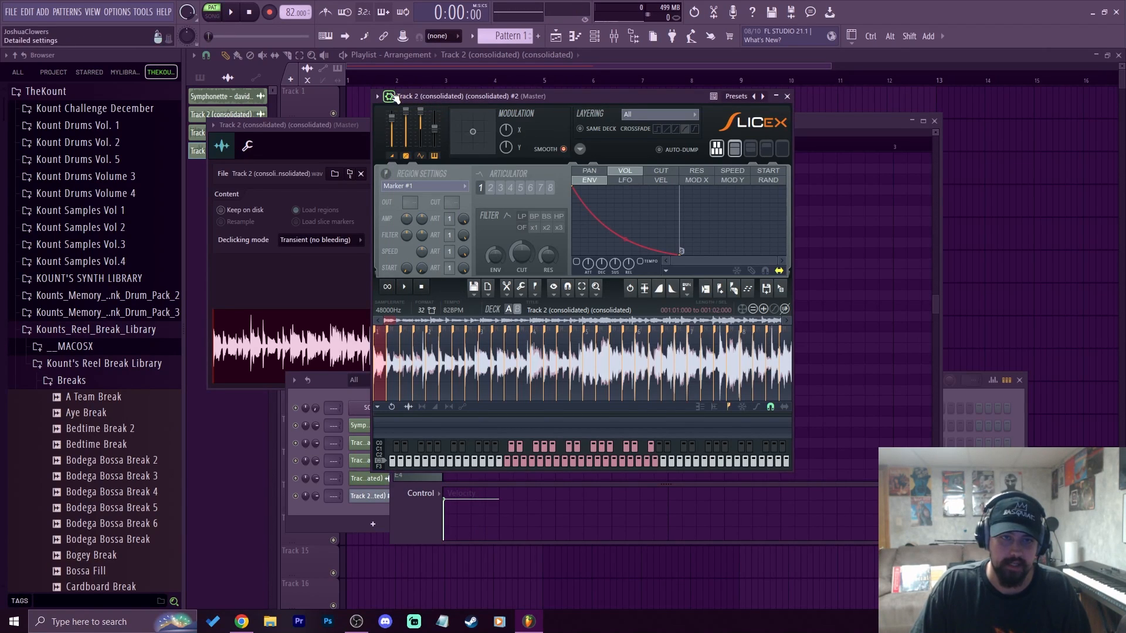
left_click(390, 97)
left_click(414, 119)
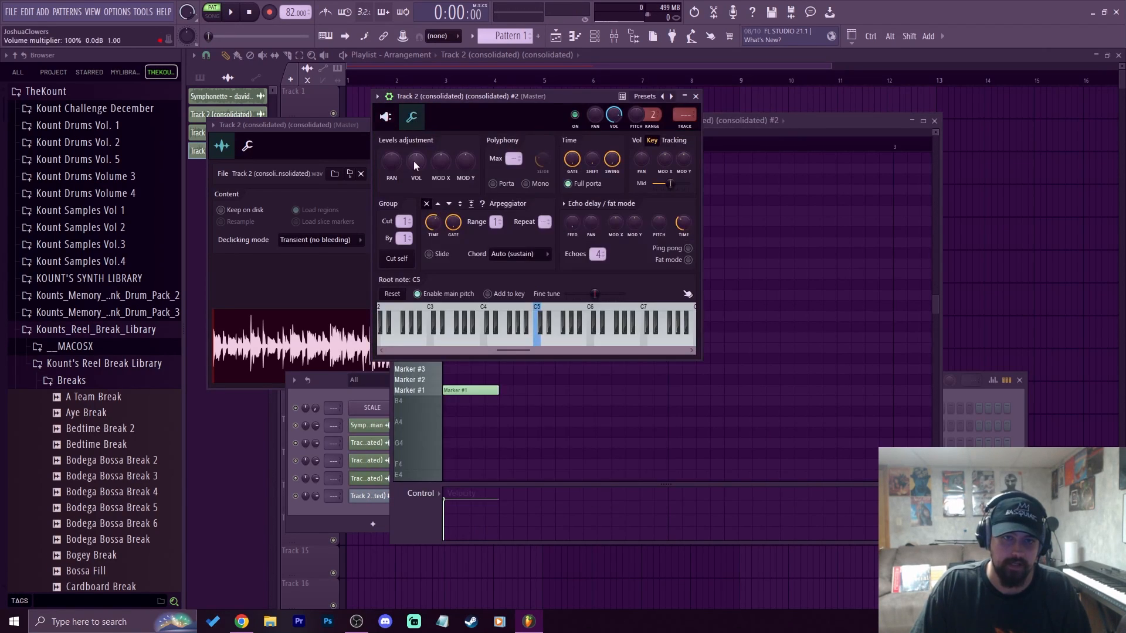
left_click(696, 96)
- Fill the rest of bar 1 with one-beat Marker #2, #3 and #4 notes while the pattern plays
key("space")
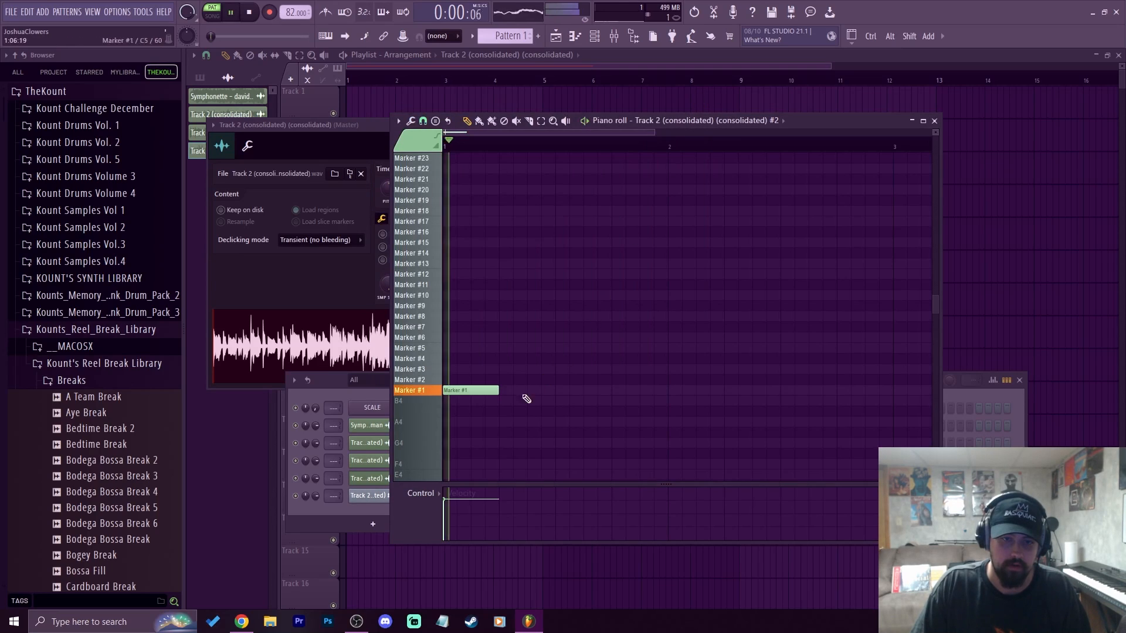
left_click(503, 381)
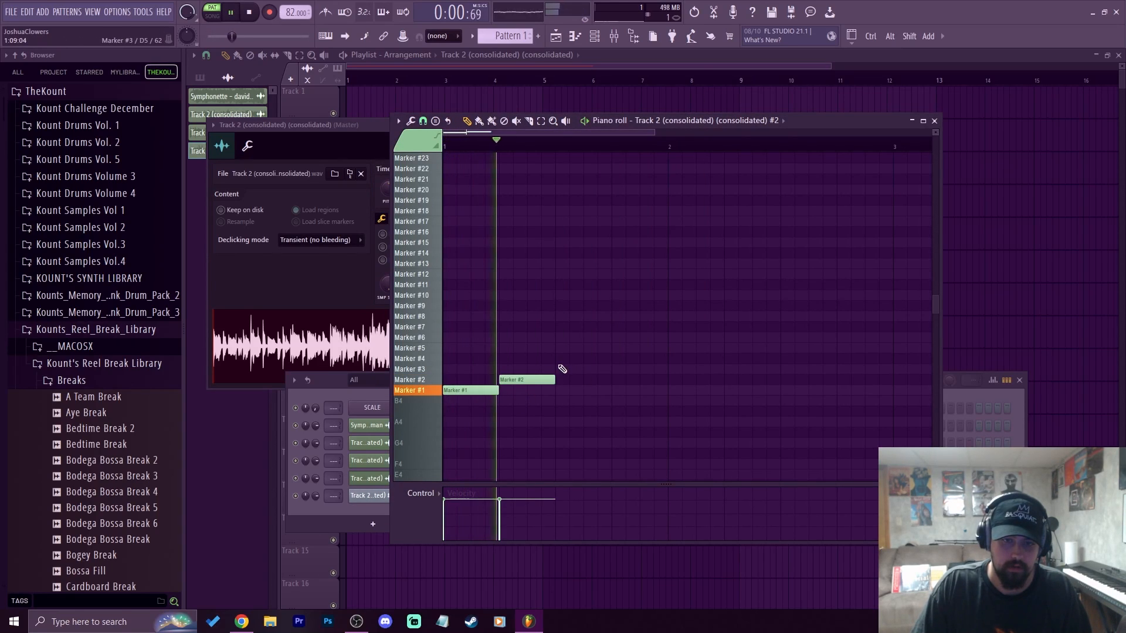
left_click(584, 370)
left_click(639, 358)
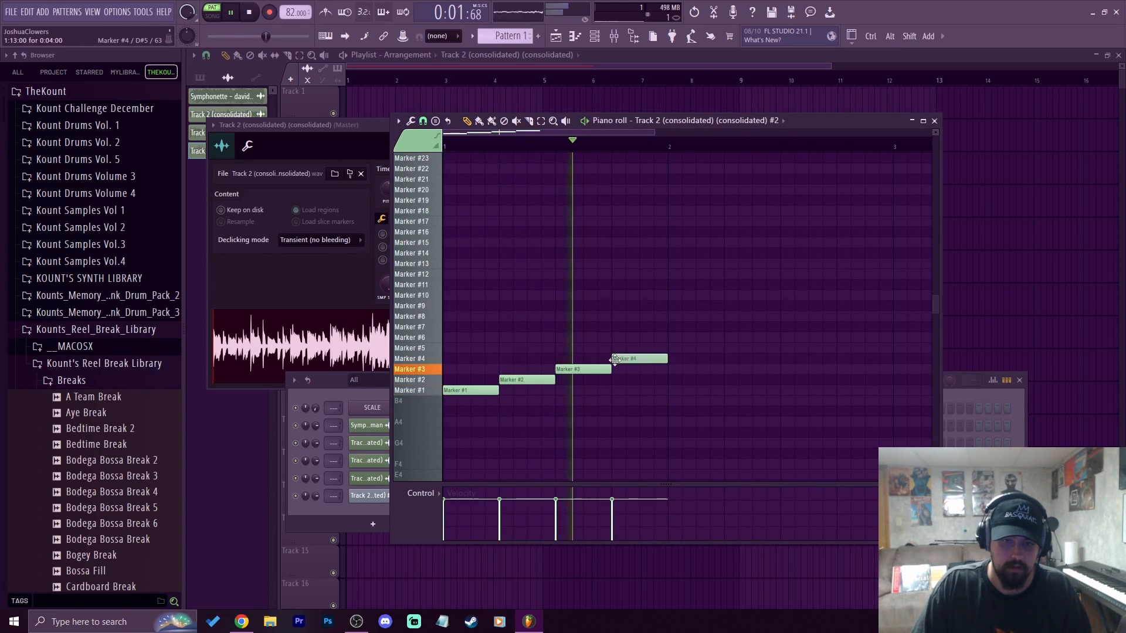
- Fill bar 2 with one-beat notes alternating Marker #5, #4, #5 and #4
left_click(680, 349)
left_click(739, 359)
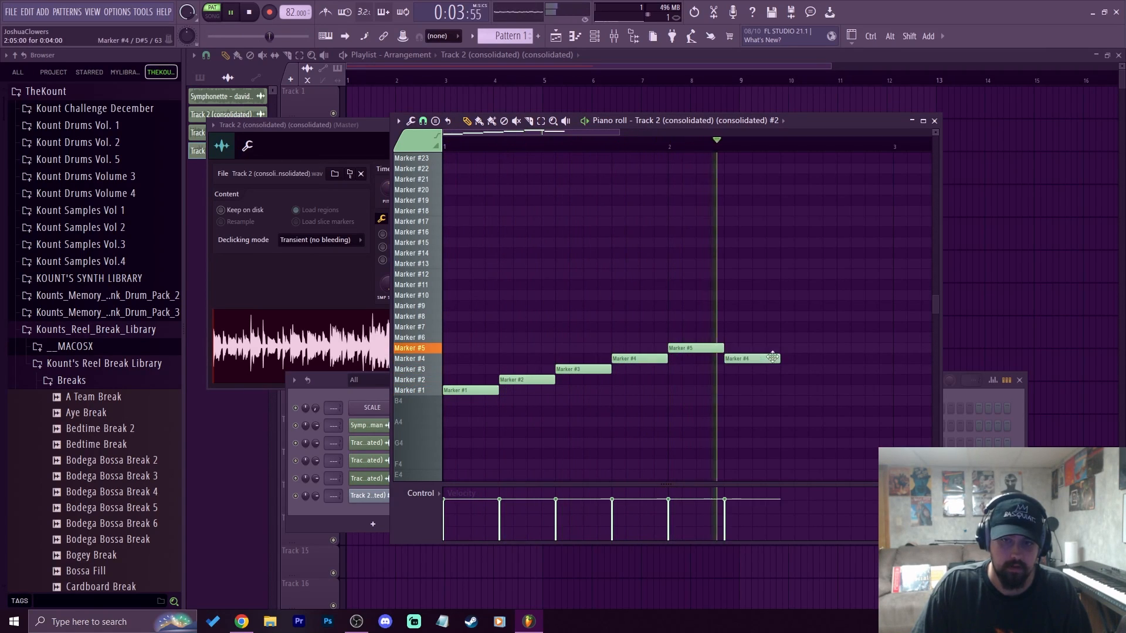
left_click(795, 349)
left_click(848, 359)
- Continue into bar 3 with one-beat notes alternating Marker #5, #4, #5 and #4
scroll(764, 144, "down", 2)
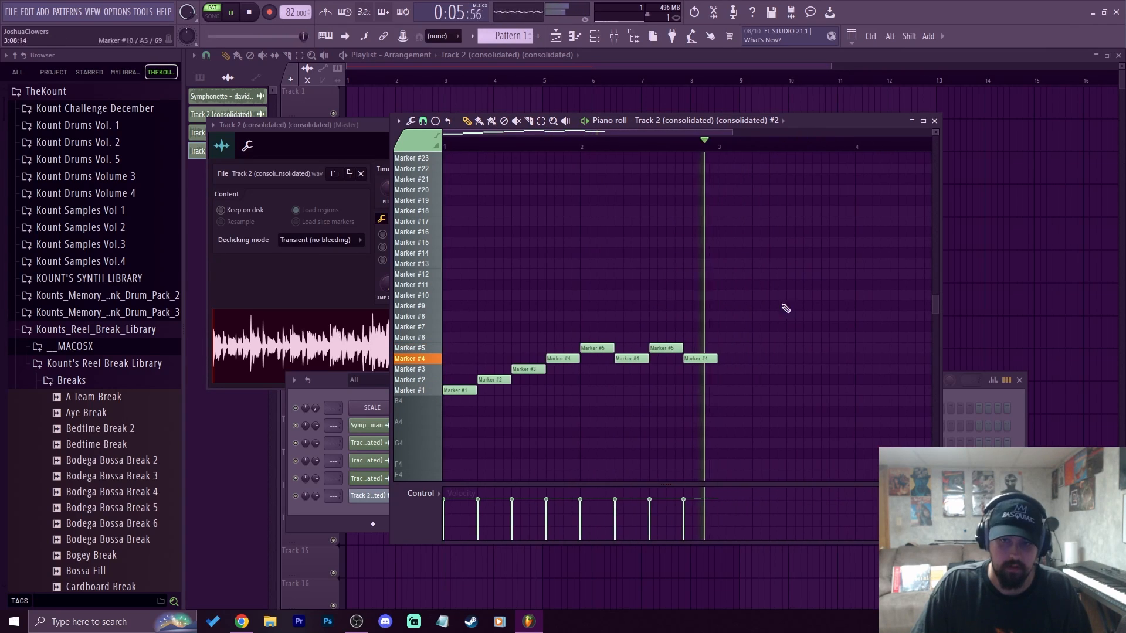
left_click(727, 349)
left_click(762, 359)
left_click(797, 349)
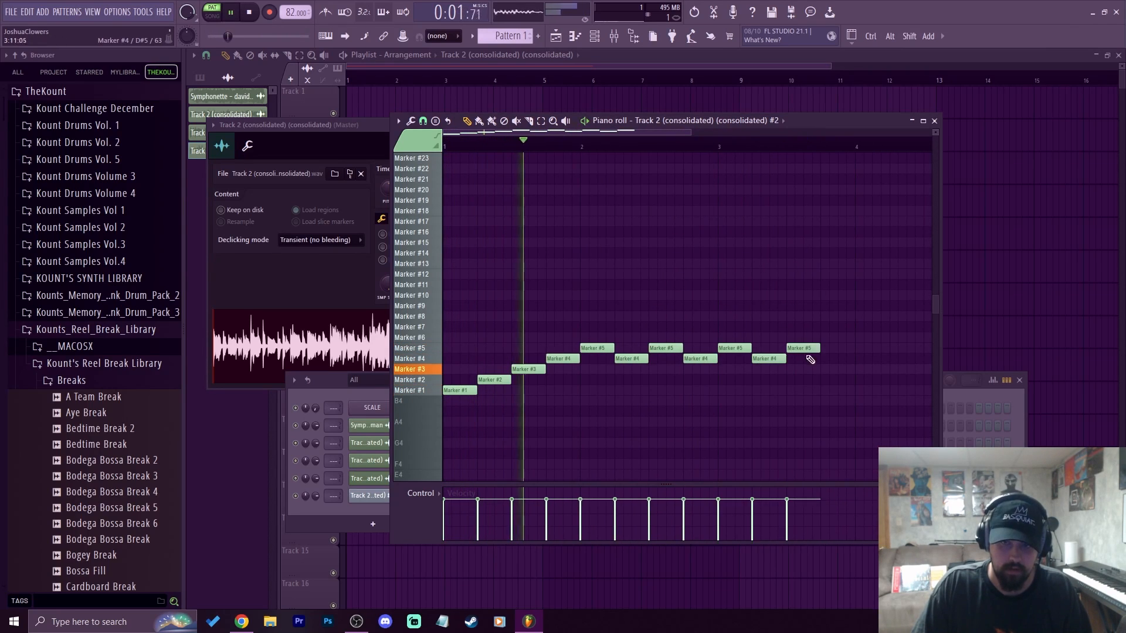
left_click(831, 359)
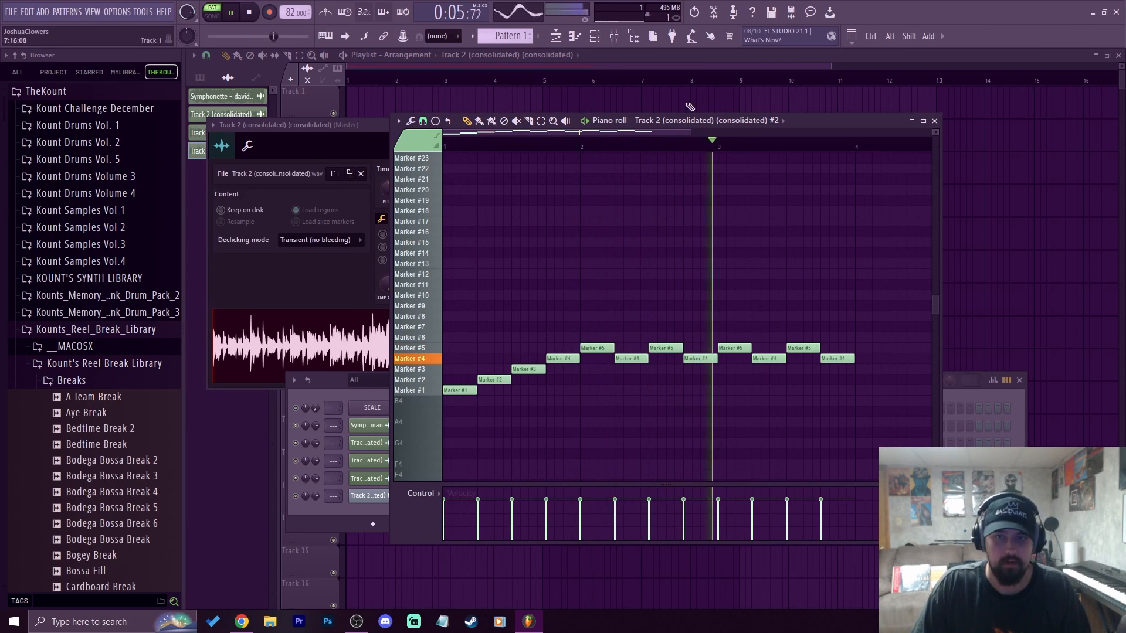
- Delete the four notes in bar 3
scroll(655, 143, "down", 2)
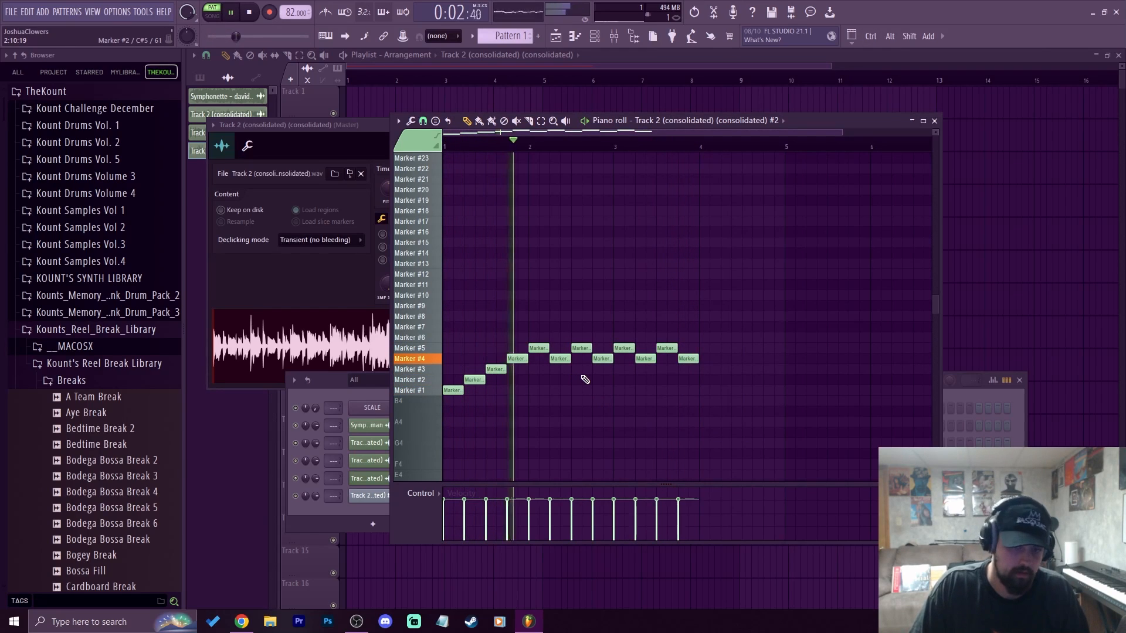
right_click(624, 349)
right_click(646, 359)
right_click(667, 348)
right_click(688, 359)
- Duplicate the two-bar note phrase into bars 3 and 4 and resume playback near the end of bar 2
left_click_drag(653, 435, 338, 290)
key("ctrl+b")
left_click(599, 157)
right_click(599, 157)
left_click(583, 142)
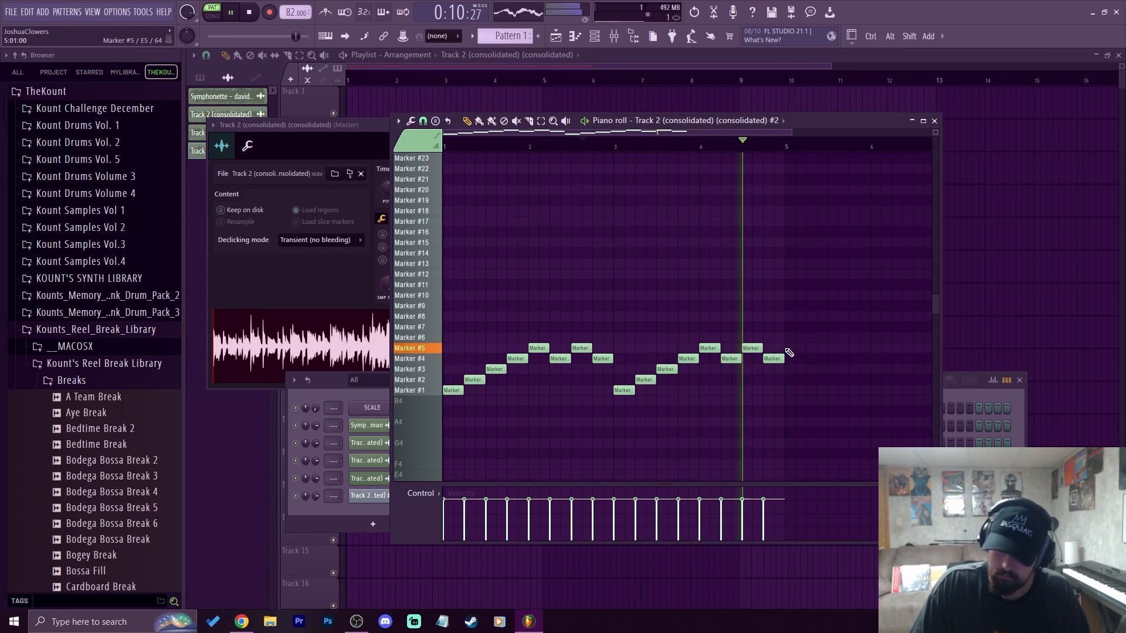
- Try one-beat Marker #8, #7 and #8 notes from the start of bar 5 and remove them
left_click(791, 316)
left_click(812, 327)
left_click(838, 317)
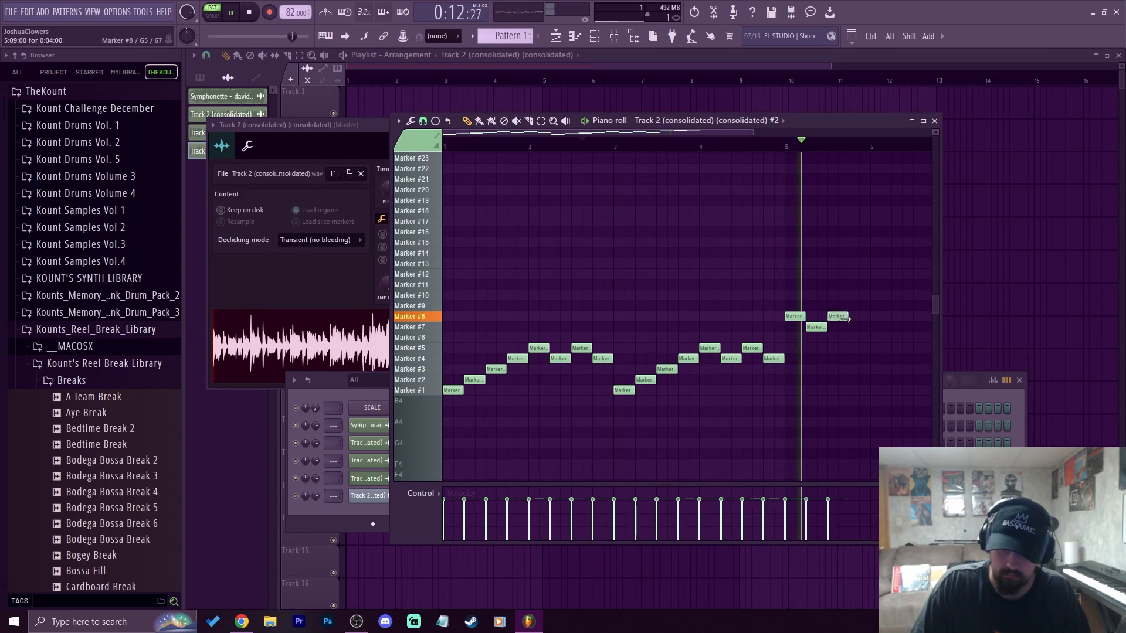
key("space")
right_click(838, 317)
right_click(816, 326)
key("space")
right_click(796, 317)
left_click(799, 327)
scroll(783, 206, "right", 1)
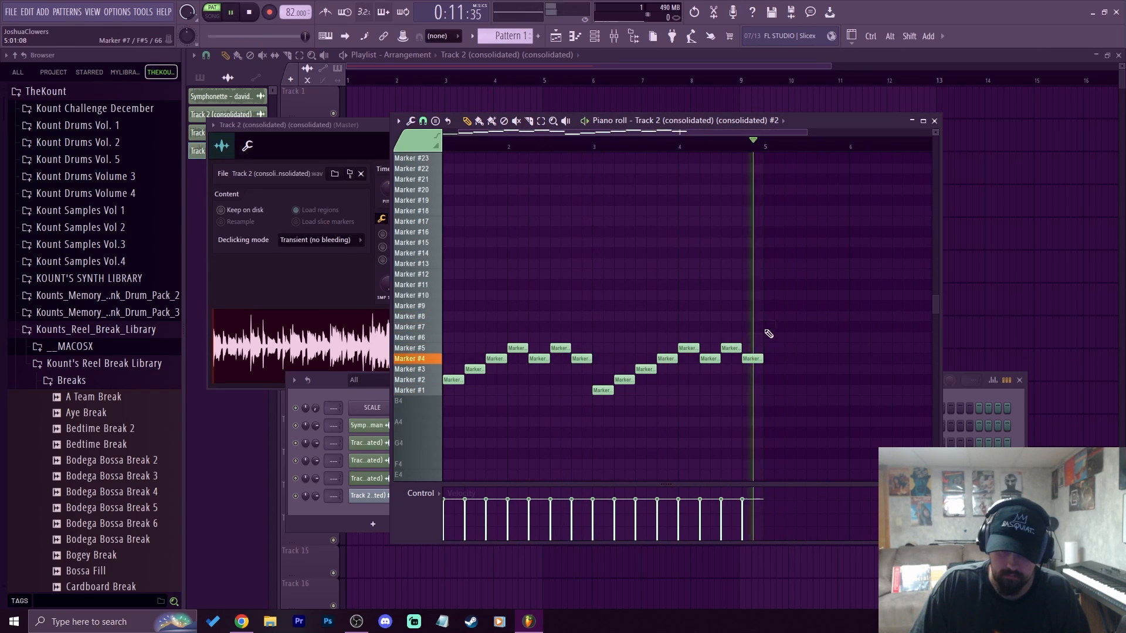
- Try one-beat Marker #6, #7 and #6 notes from the start of bar 5, audition them and remove them
left_click(769, 334)
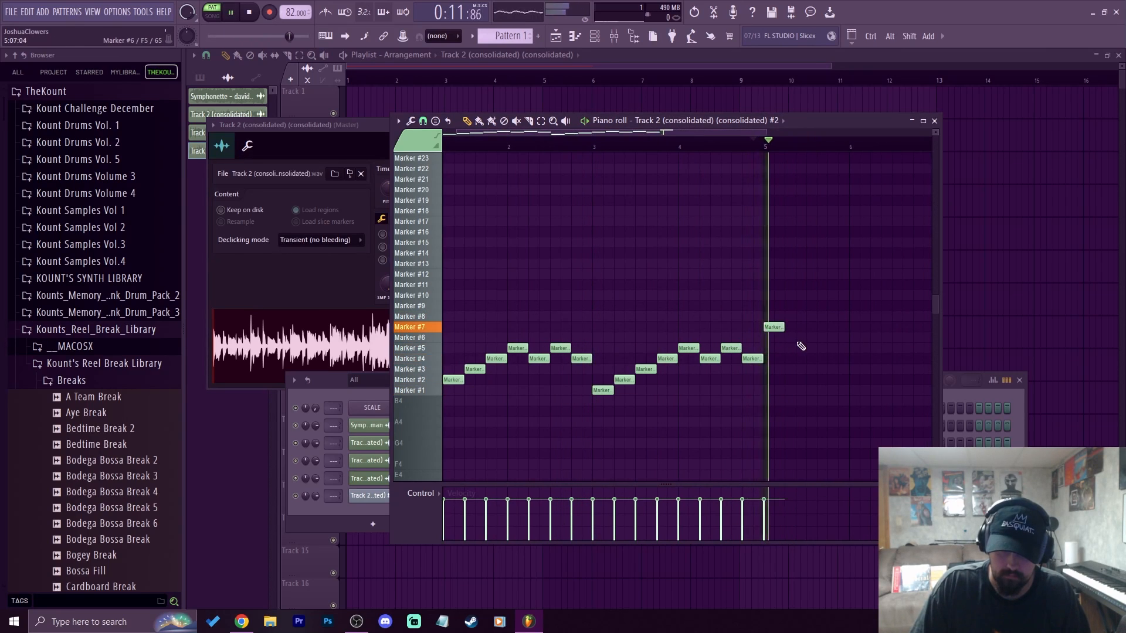
left_click(793, 327)
left_click(812, 338)
key("space")
key("space")
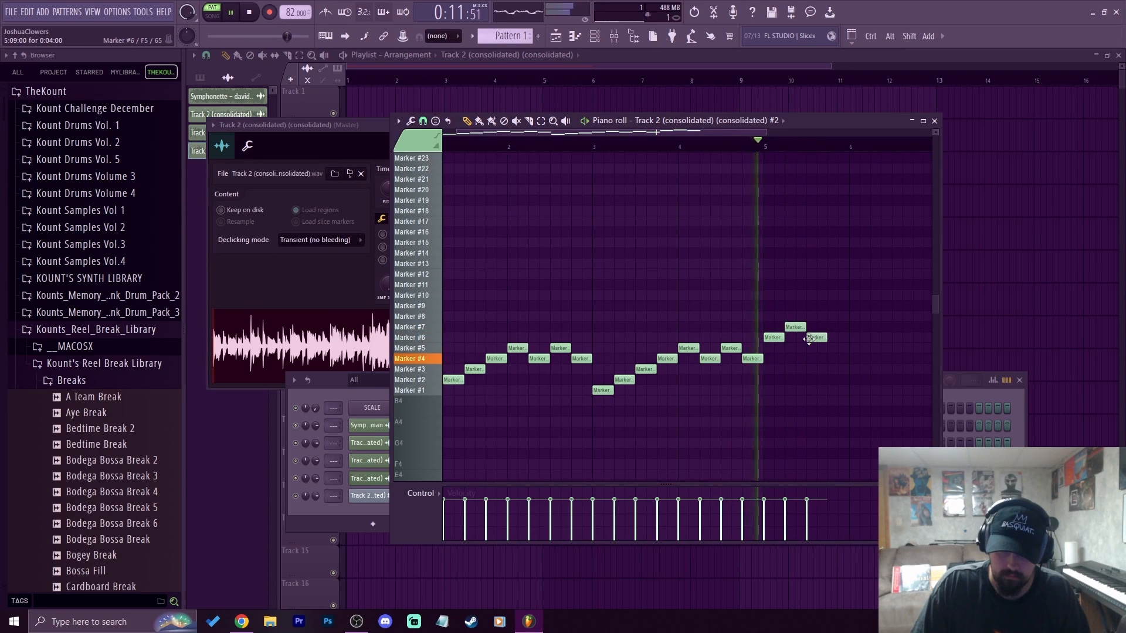
key("space")
key("space")
right_click(795, 327)
right_click(775, 337)
right_click(814, 338)
key("space")
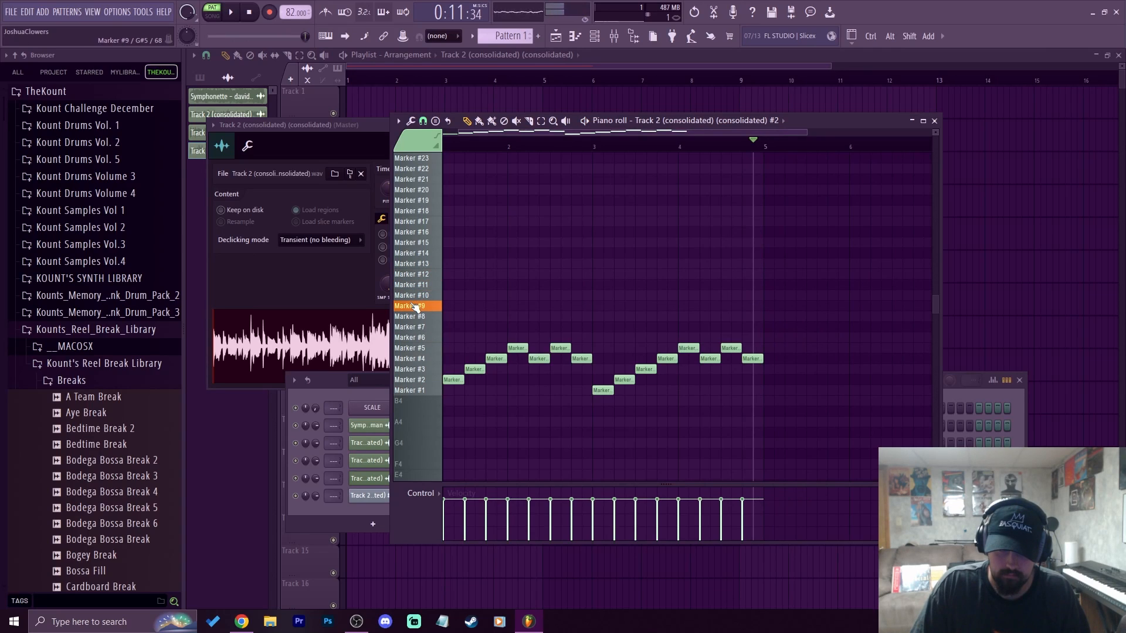
- Fill bars 5 and 6 with one-beat notes on Marker #9, #10, #11, #12, #13, #12, #13 and #12
key("space")
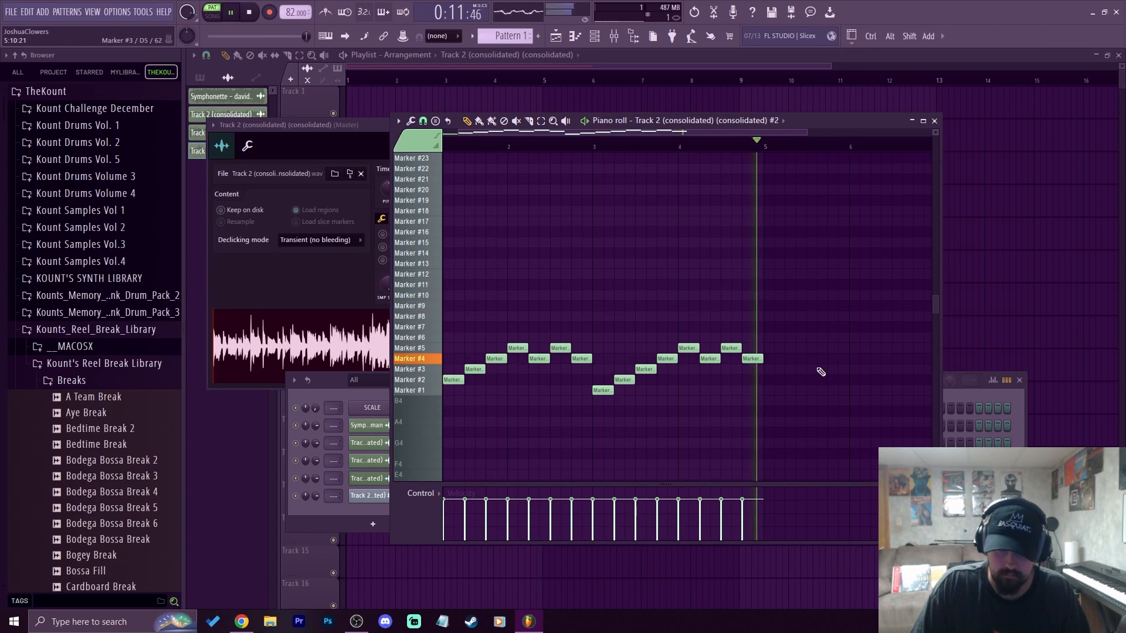
left_click(769, 306)
left_click(792, 295)
left_click(823, 285)
left_click(843, 274)
left_click(853, 265)
left_click(873, 274)
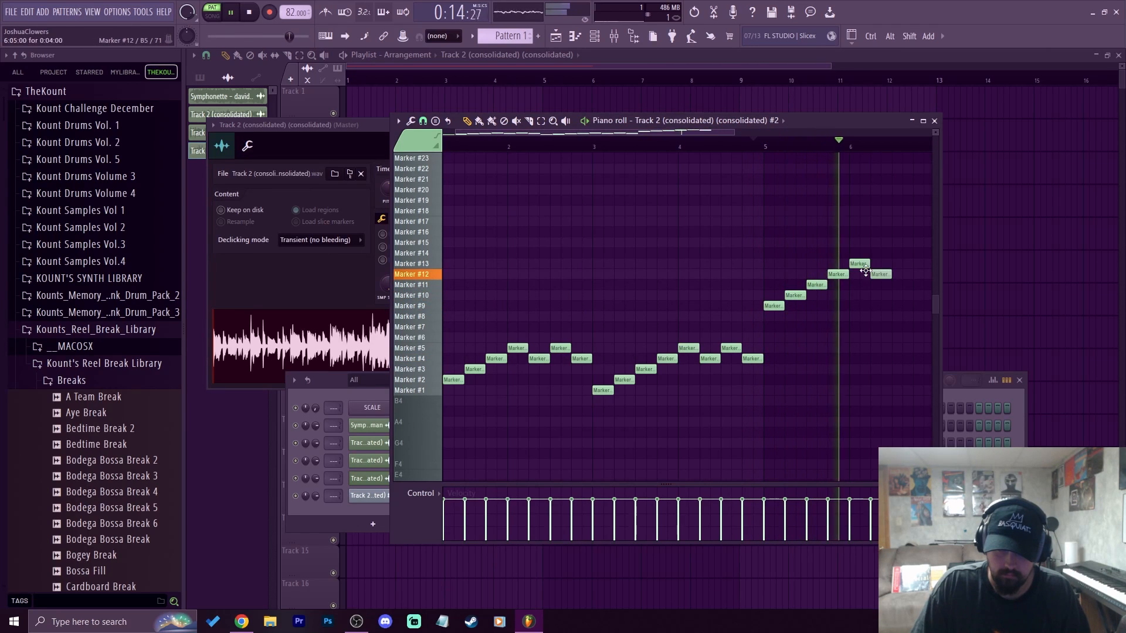
scroll(829, 150, "down", 1)
left_click(809, 263)
left_click(830, 274)
- Try continuing from bar 7 with one-beat notes on Marker #13, #12 and the following higher slices, and delete them
left_click(846, 263)
left_click(864, 274)
left_click(879, 253)
left_click(896, 242)
left_click(914, 232)
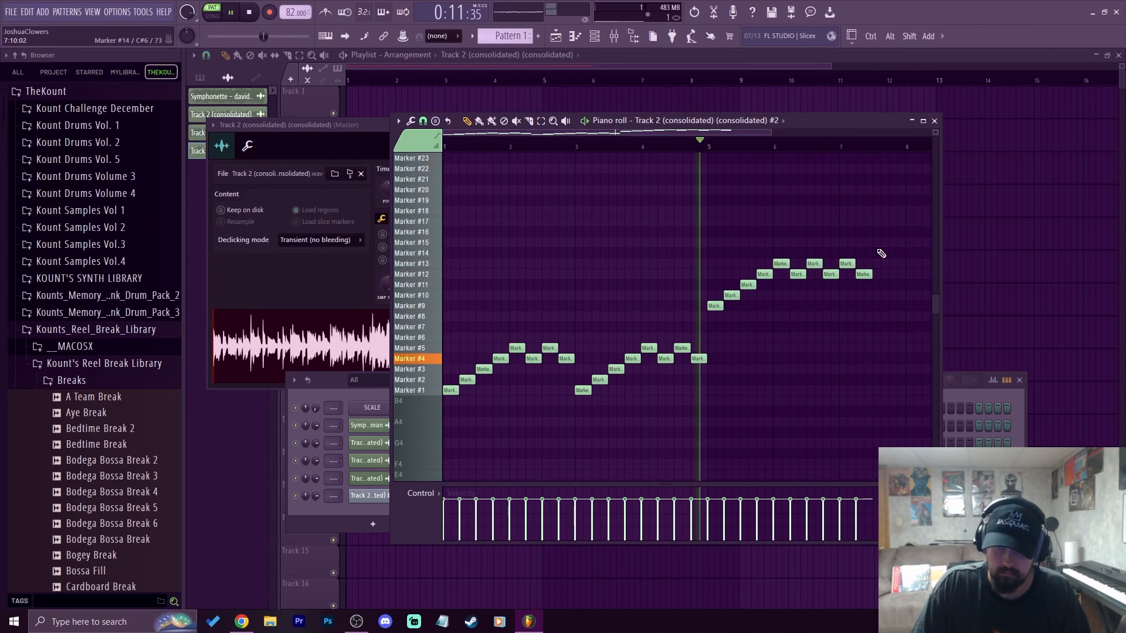
left_click(880, 263)
left_click_drag(902, 252, 895, 250)
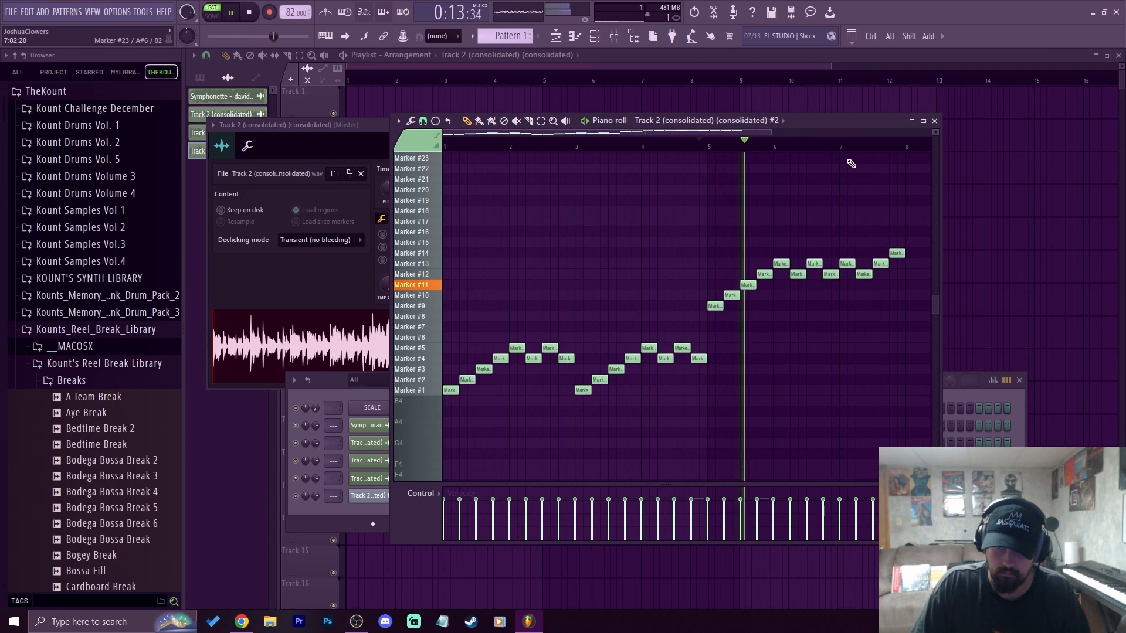
scroll(854, 169, "down", 2)
scroll(877, 195, "up", 2)
left_click(868, 306)
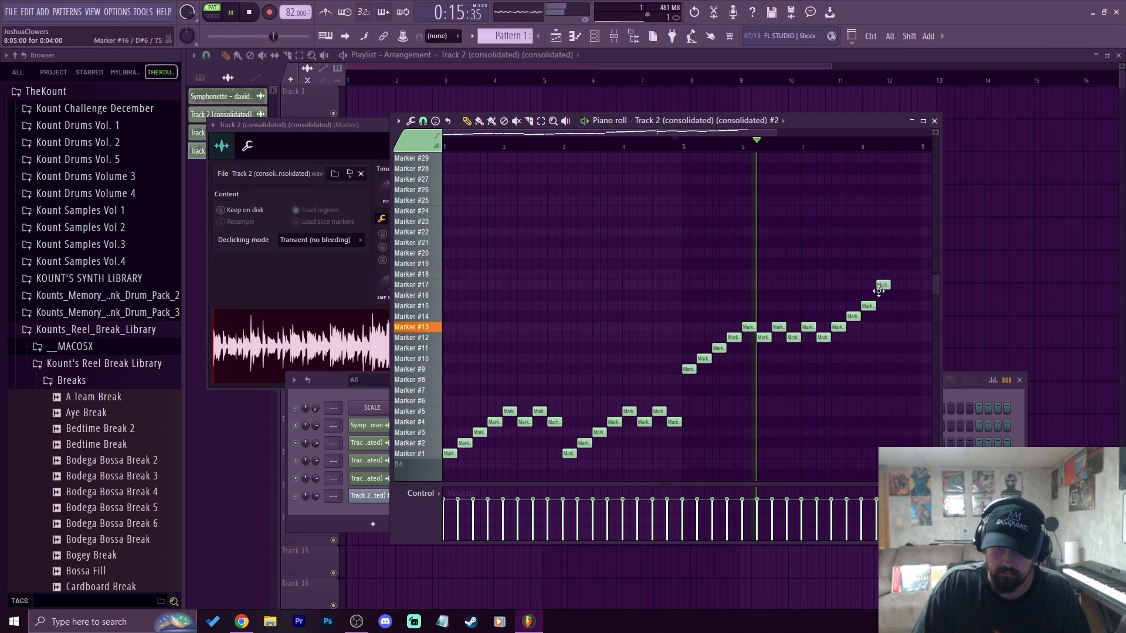
left_click(884, 295)
right_click(885, 293)
key("space")
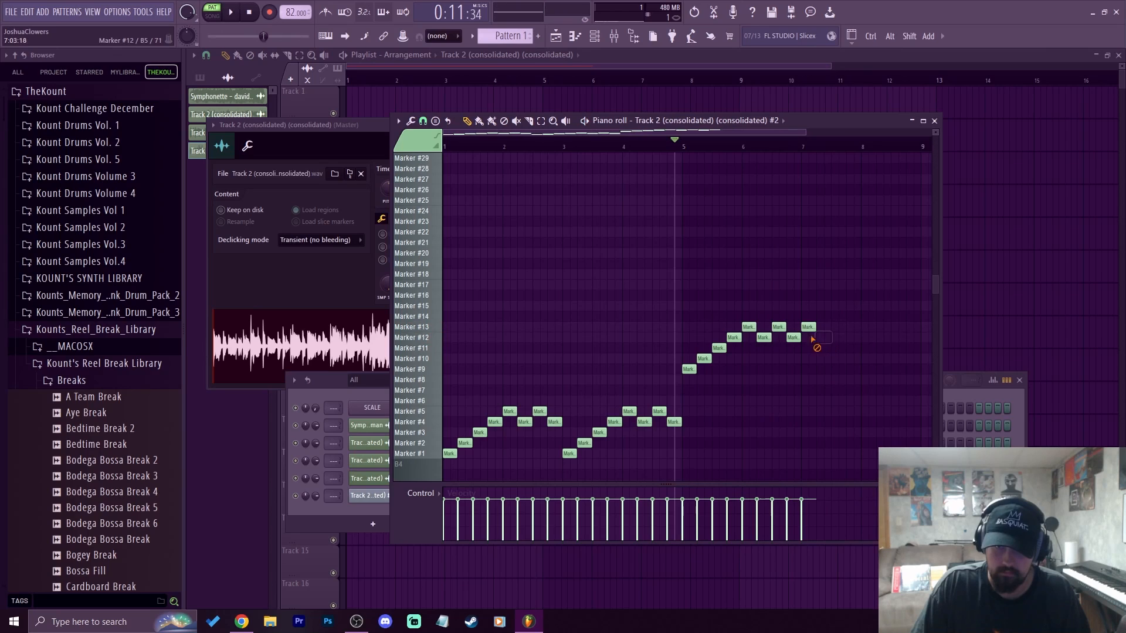
- Duplicate the eight-note phrase from bars 5 and 6 into bars 7 and 8 and listen to it
key("space")
left_click_drag(826, 395, 685, 318)
mouse_move(689, 368)
left_mouse_down()
mouse_move(869, 365)
mouse_move(809, 359)
left_mouse_up()
right_click(846, 384)
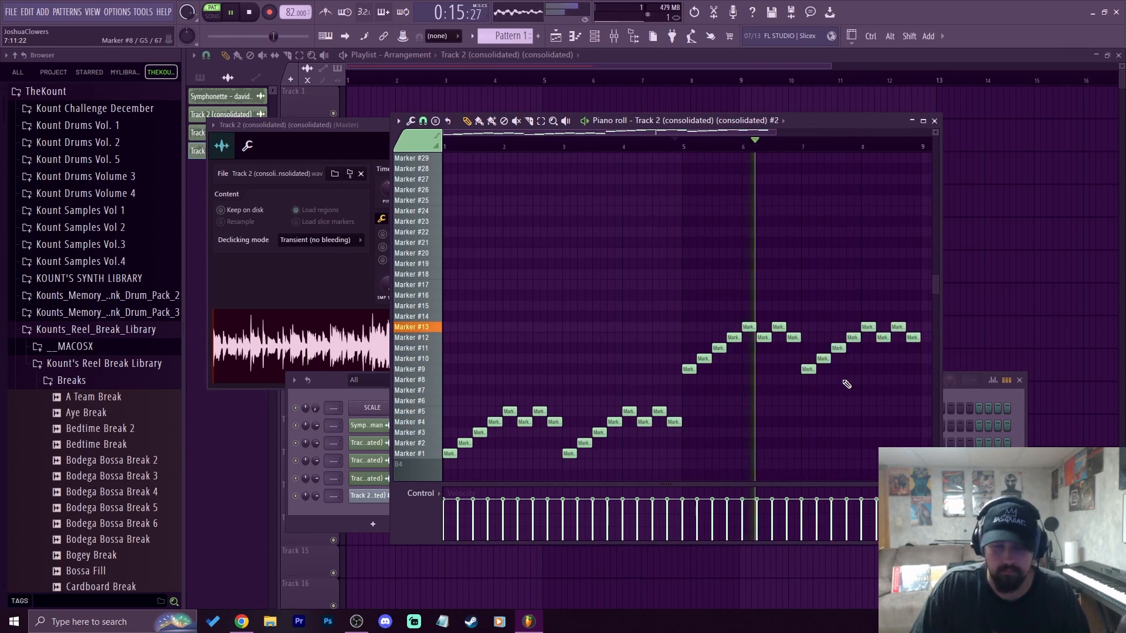
scroll(682, 150, "down", 3)
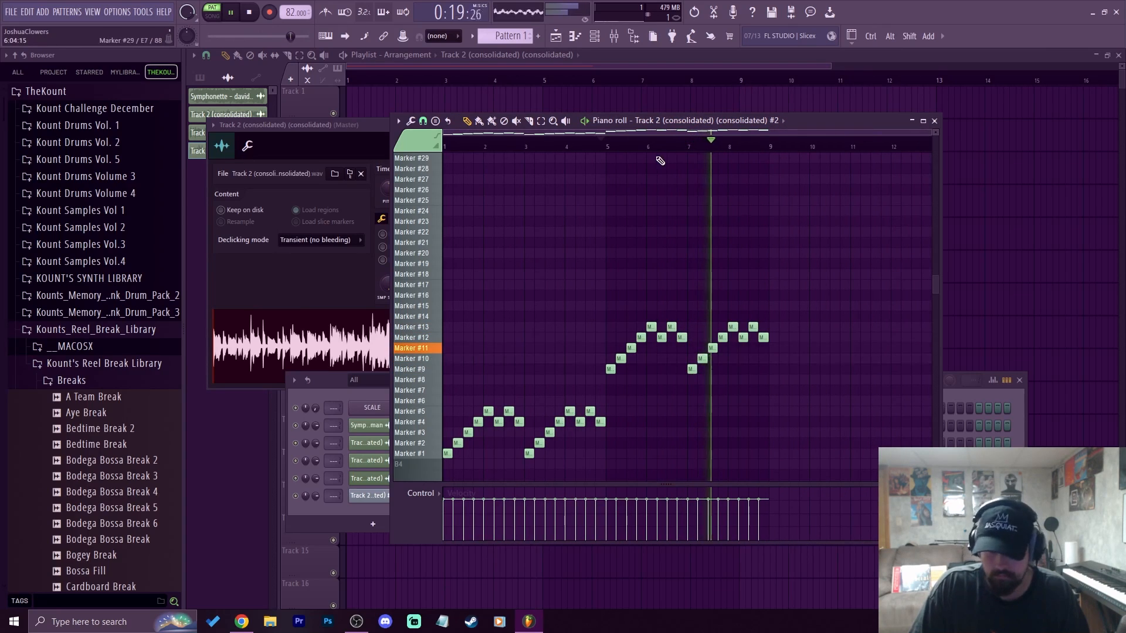
scroll(629, 281, "up", 3)
key("space")
- Play the opening of the chop pattern from bar 1 to check how the slices sound
scroll(690, 280, "down", 5)
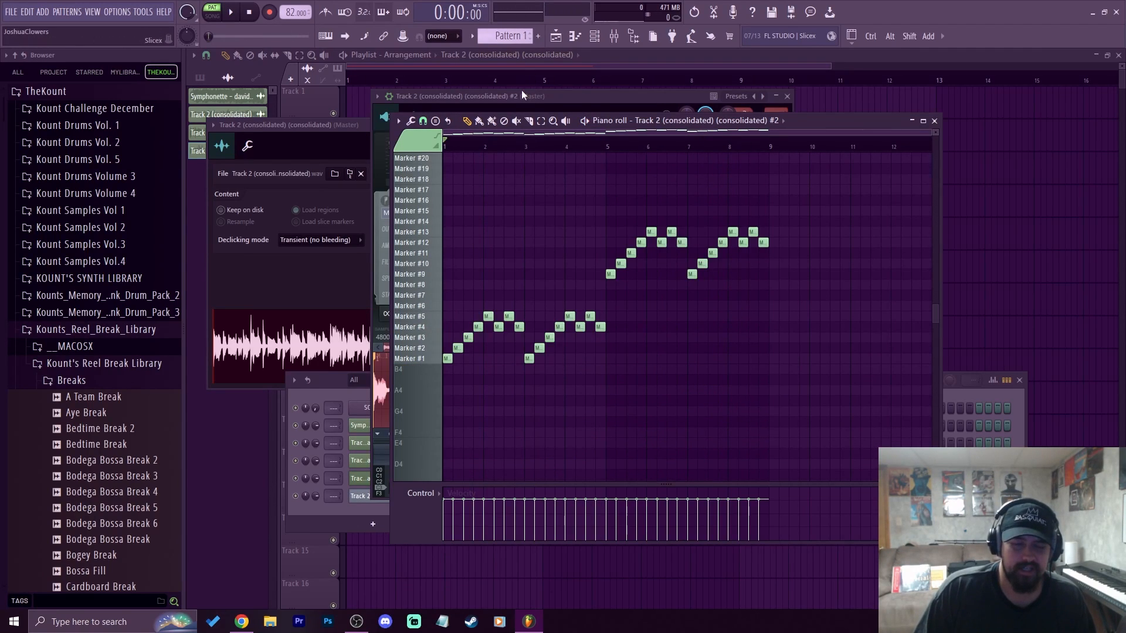
key("space")
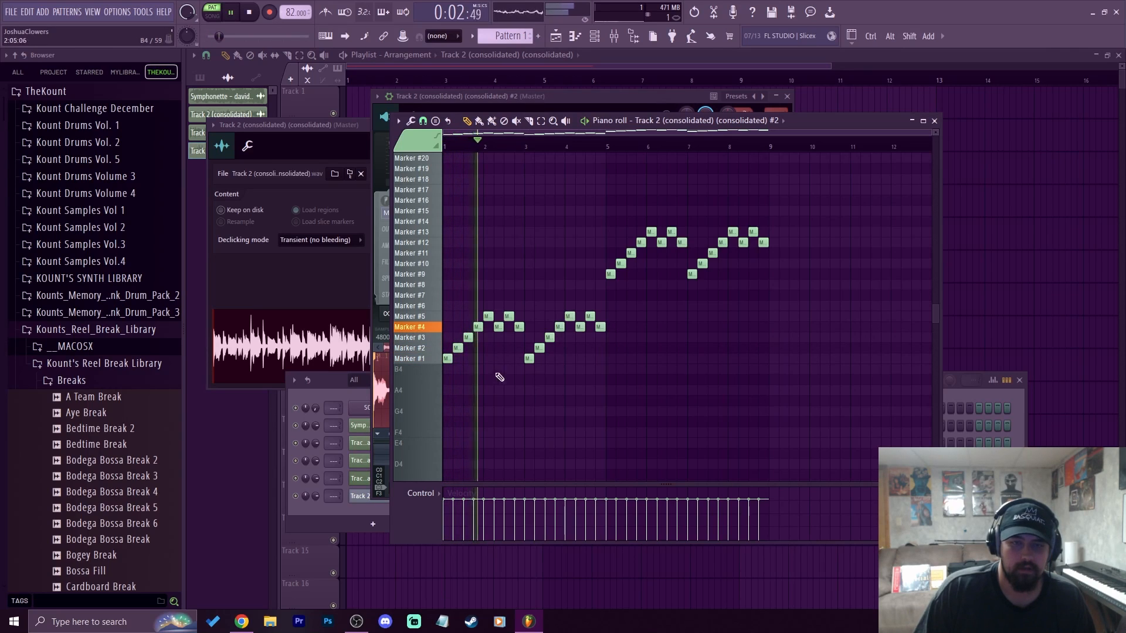
key("space")
- Bring up the Slicex window, select the entire sample waveform and apply Perfect all regions
left_click(586, 96)
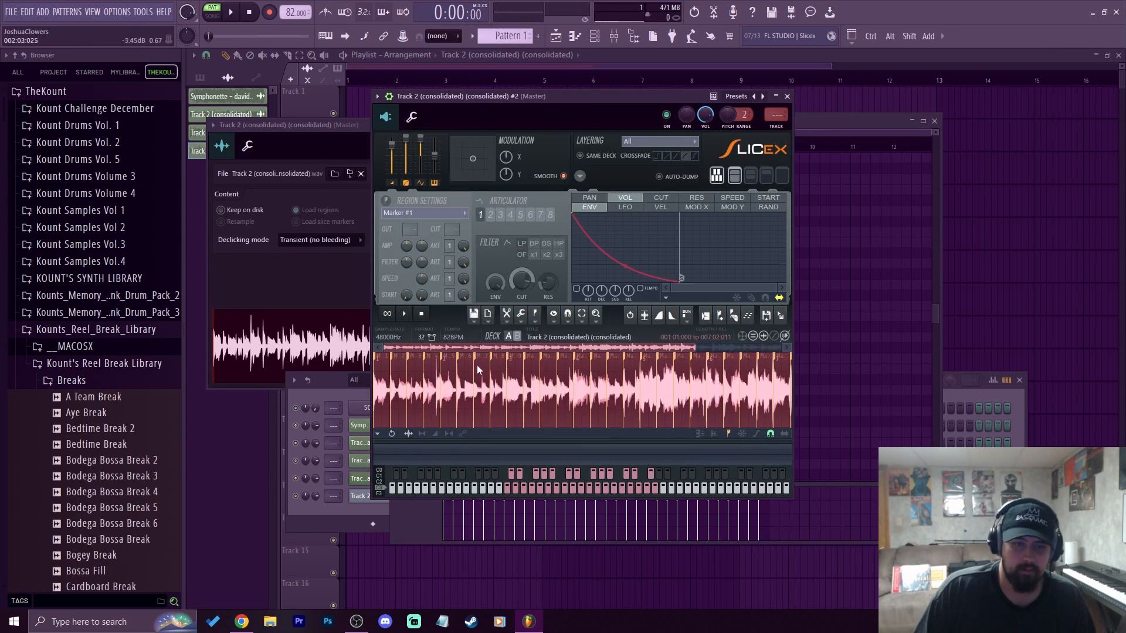
scroll(716, 398, "down", 2)
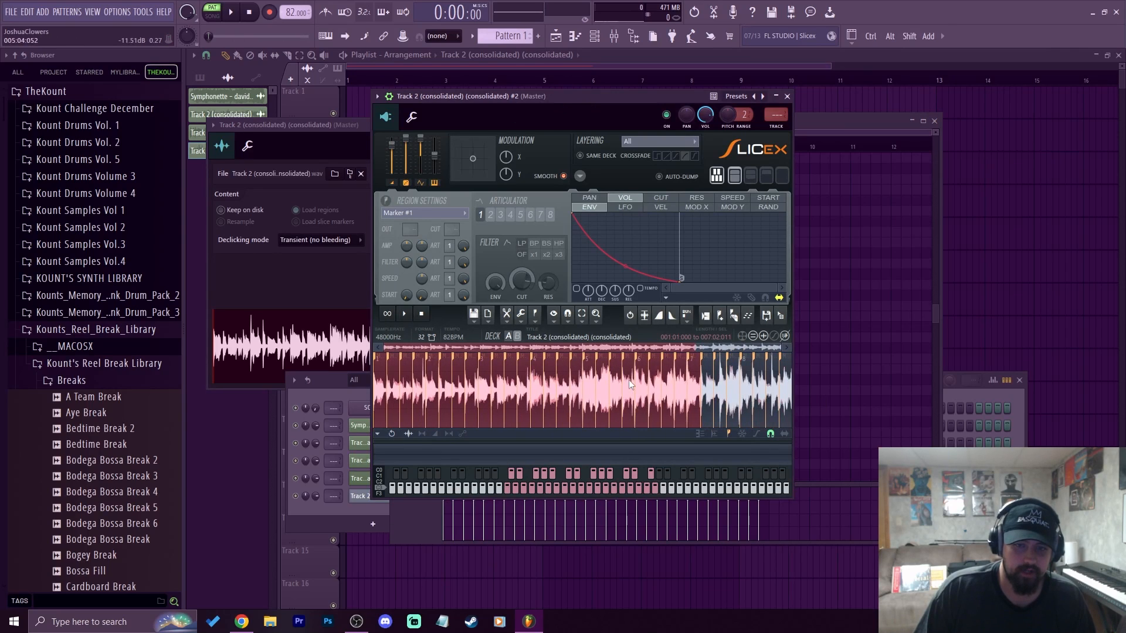
left_click(621, 380)
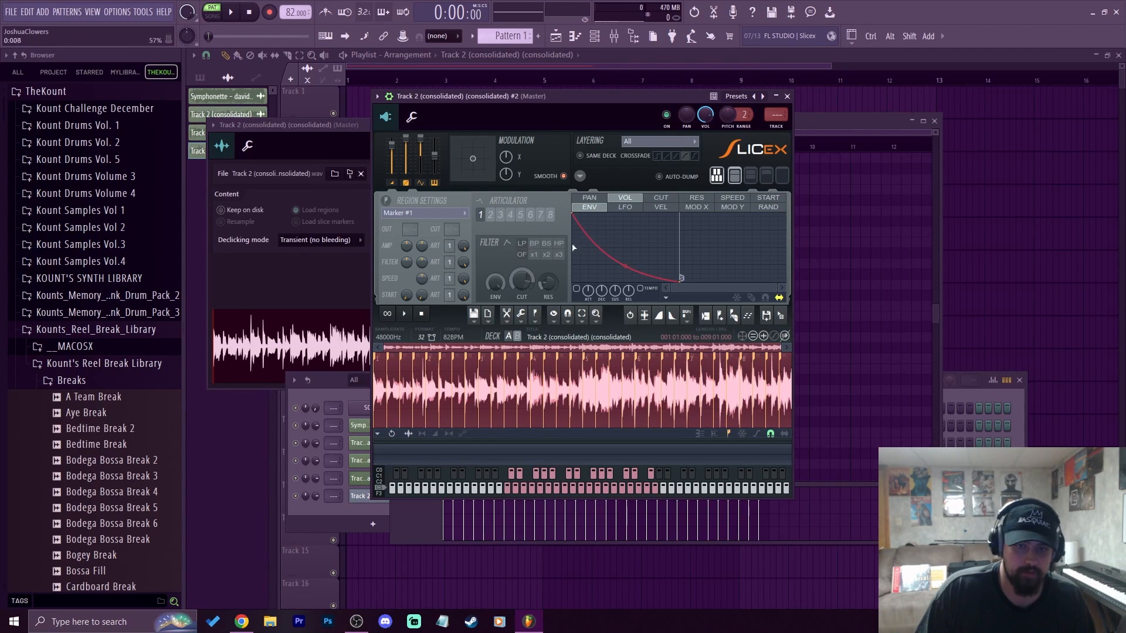
left_click(523, 316)
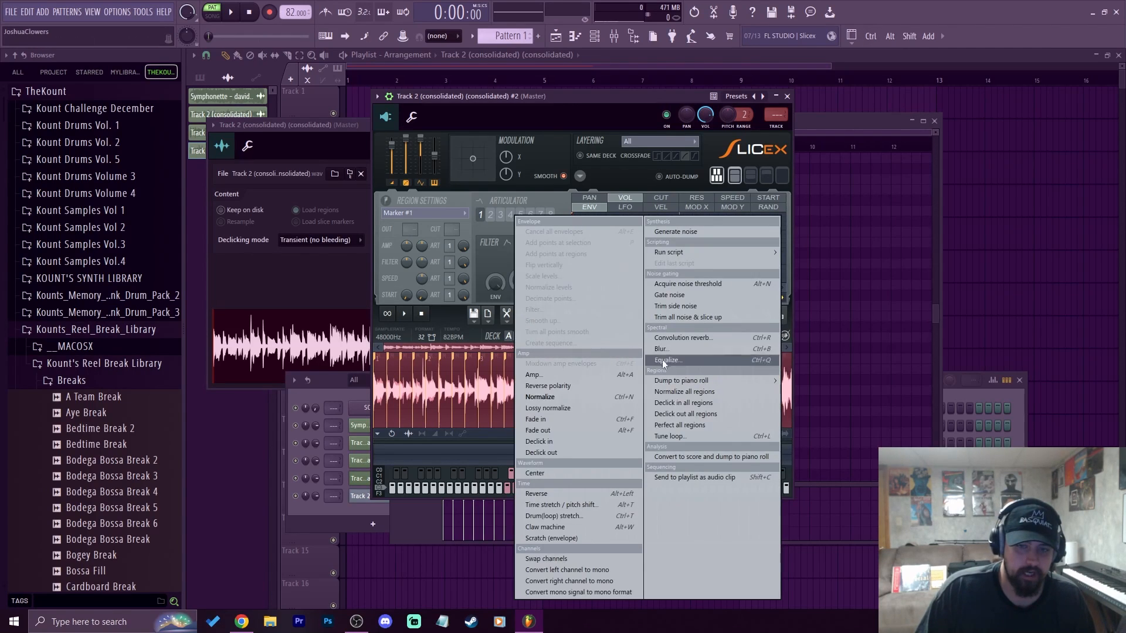
left_click(706, 427)
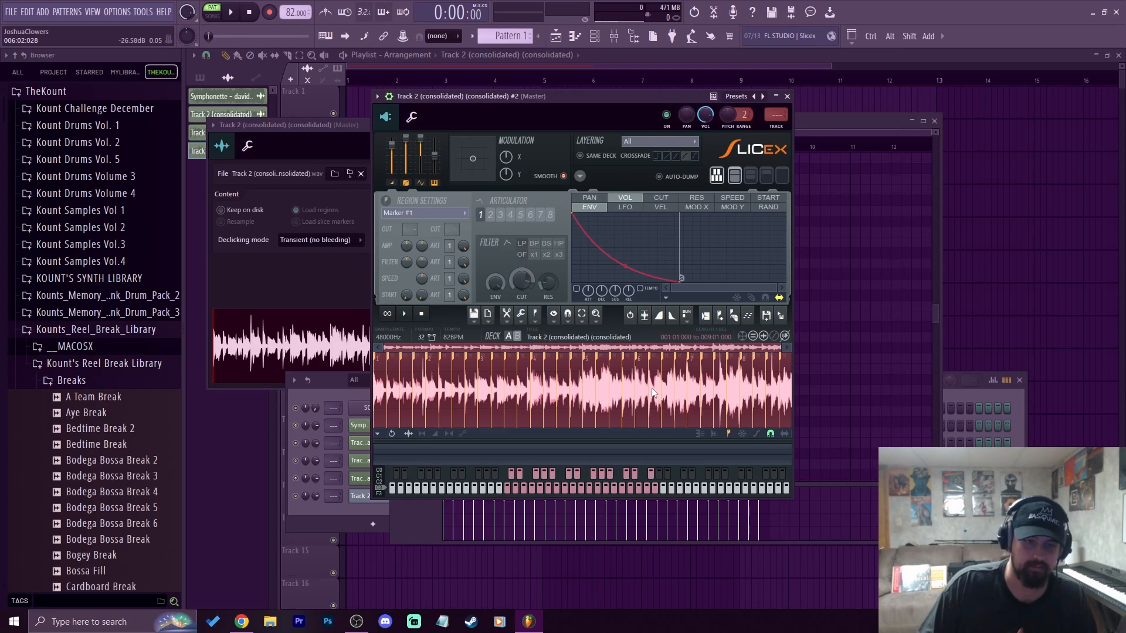
- Play back the eight-bar pattern from the piano roll and with Slicex in view, and close Slicex
left_click(828, 129)
left_click(231, 13)
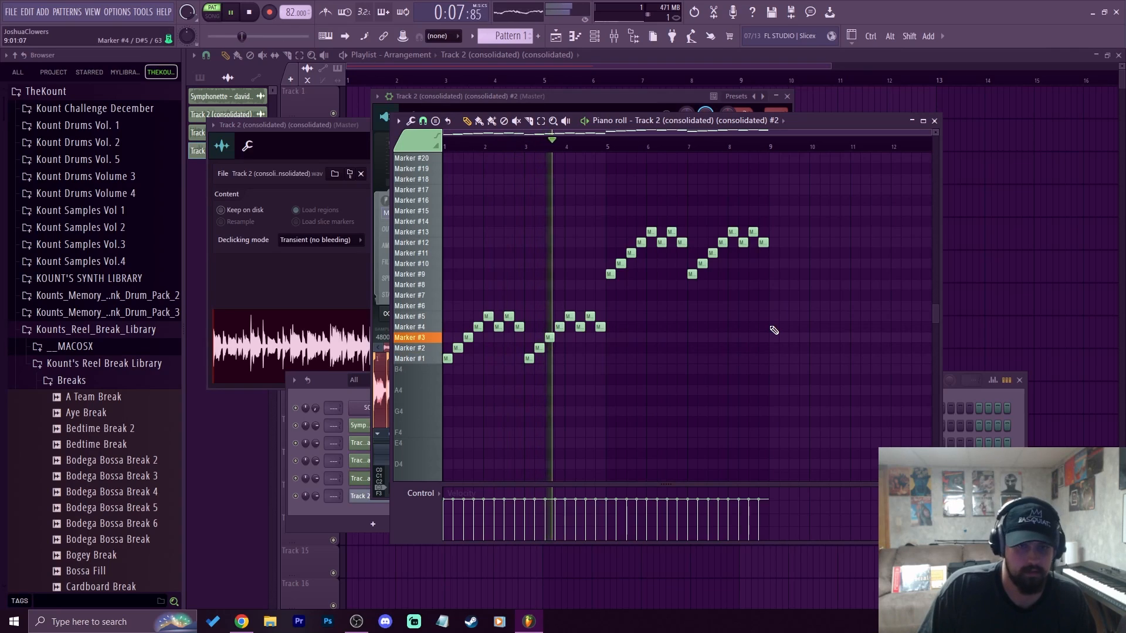
key("space")
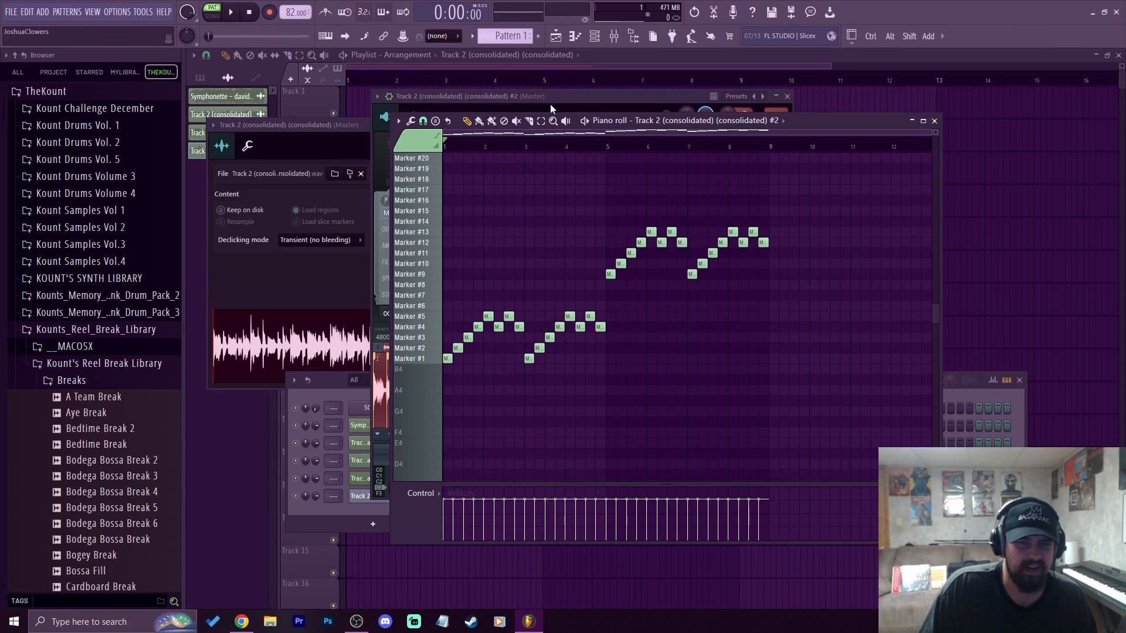
left_click(569, 97)
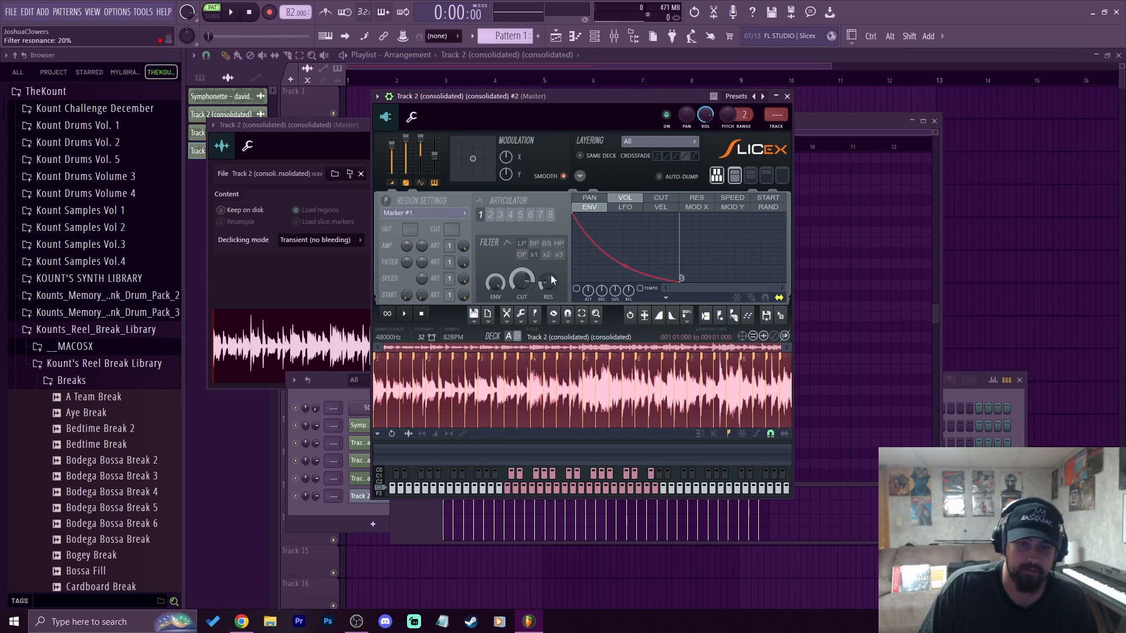
key("space")
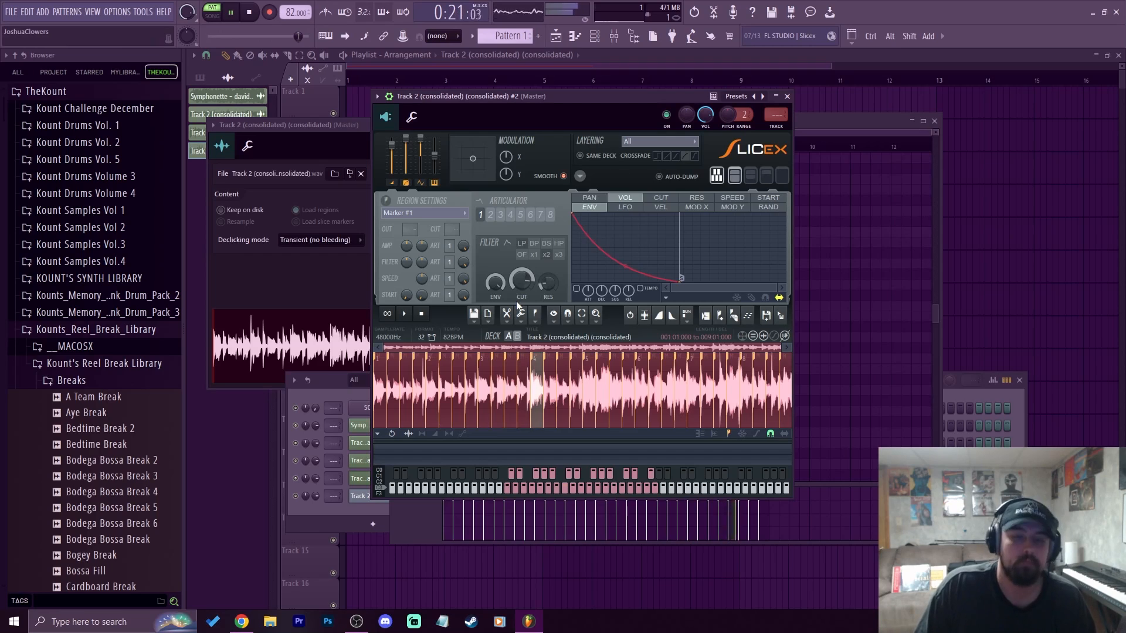
left_click(787, 96)
key("space")
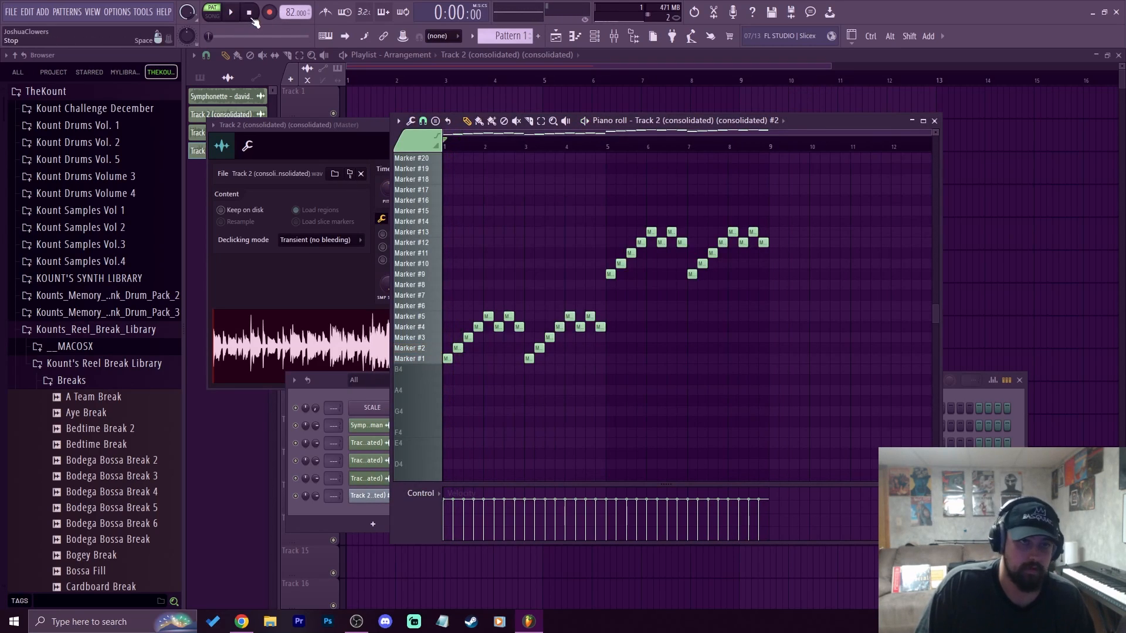
- Add one-beat notes on Marker #17, #18, #19 and #20 in bar 9 and the same four in bar 10
scroll(704, 264, "up", 5)
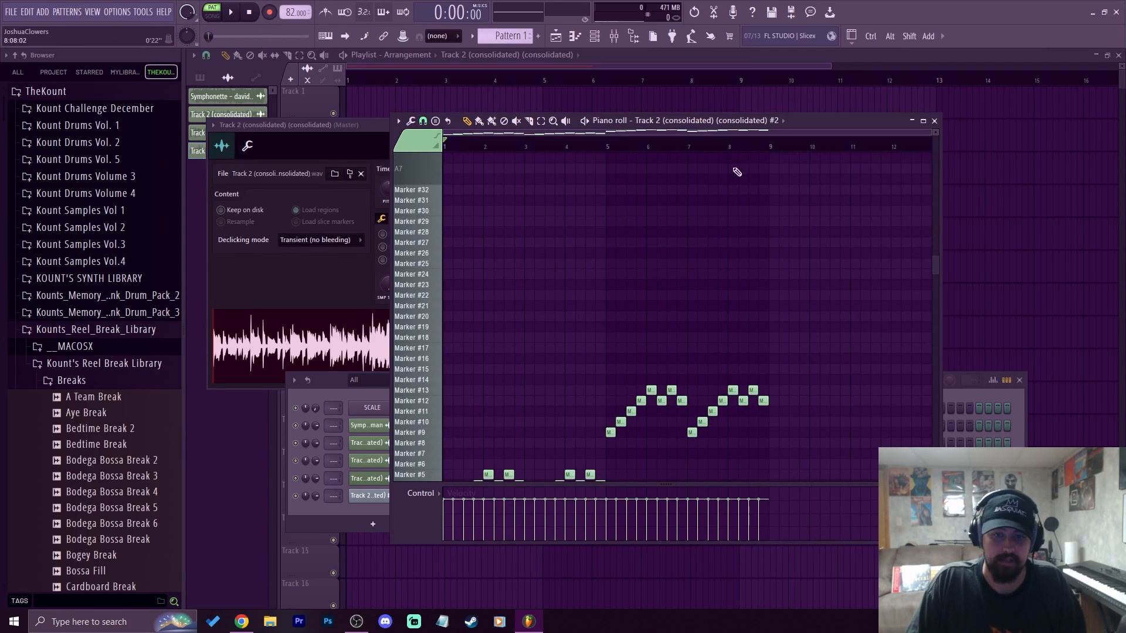
key("space")
left_click(774, 347)
left_click(784, 337)
left_click(794, 326)
left_click(805, 316)
left_click(814, 348)
left_click(824, 337)
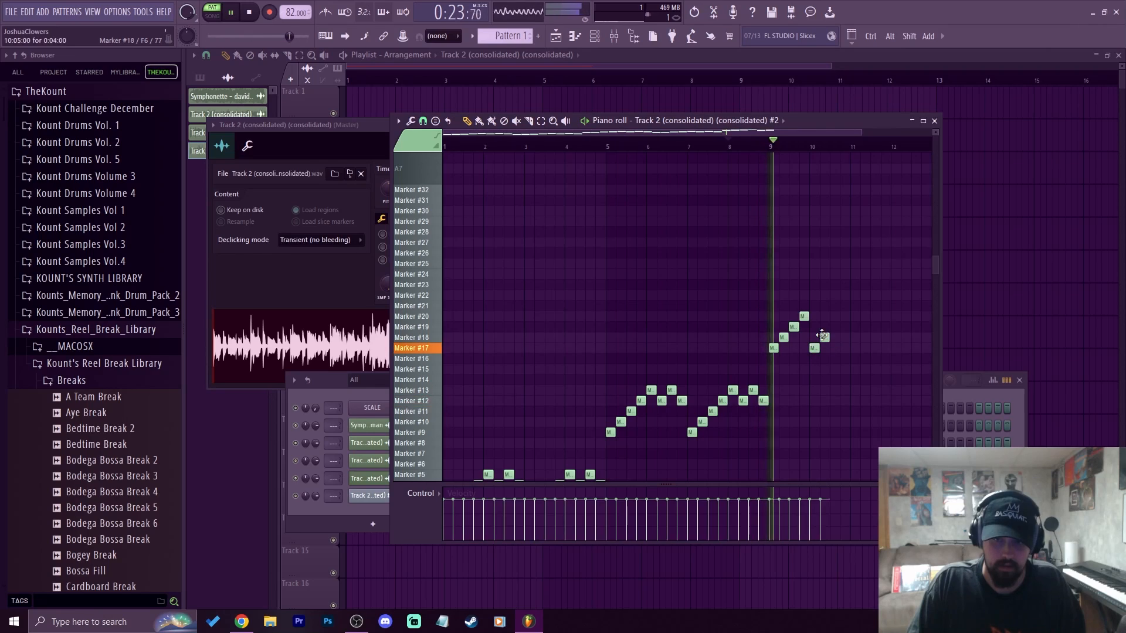
left_click(830, 326)
left_click(845, 316)
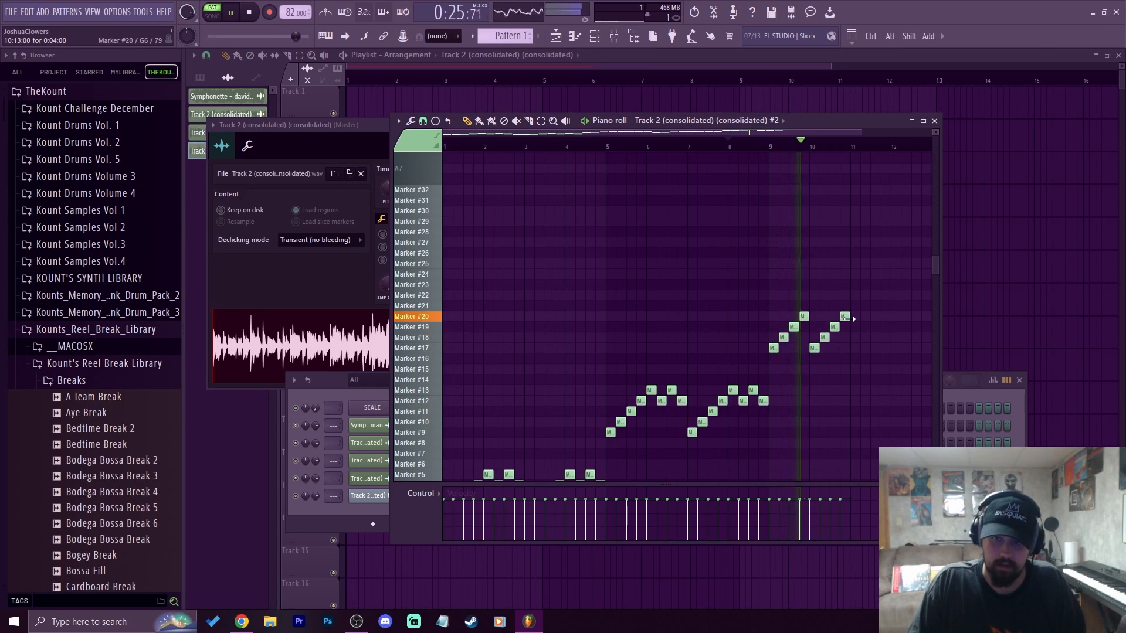
- Repeat the one-beat Marker #17, #18, #19 and #20 notes in bar 11
left_click(855, 348)
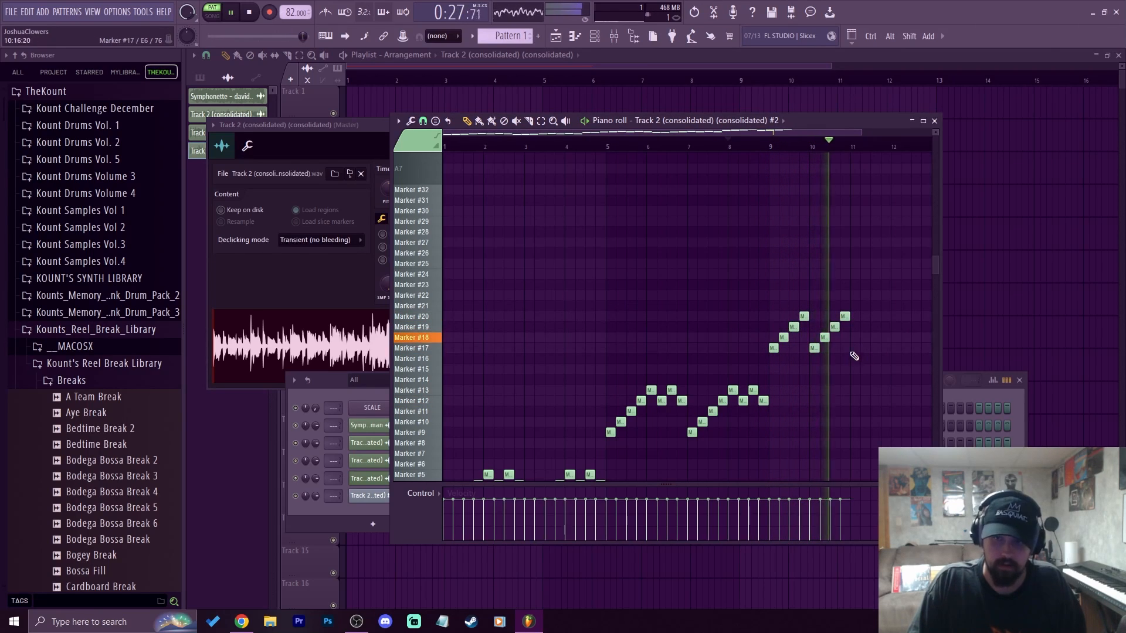
left_click(865, 337)
left_click(875, 326)
left_click(886, 316)
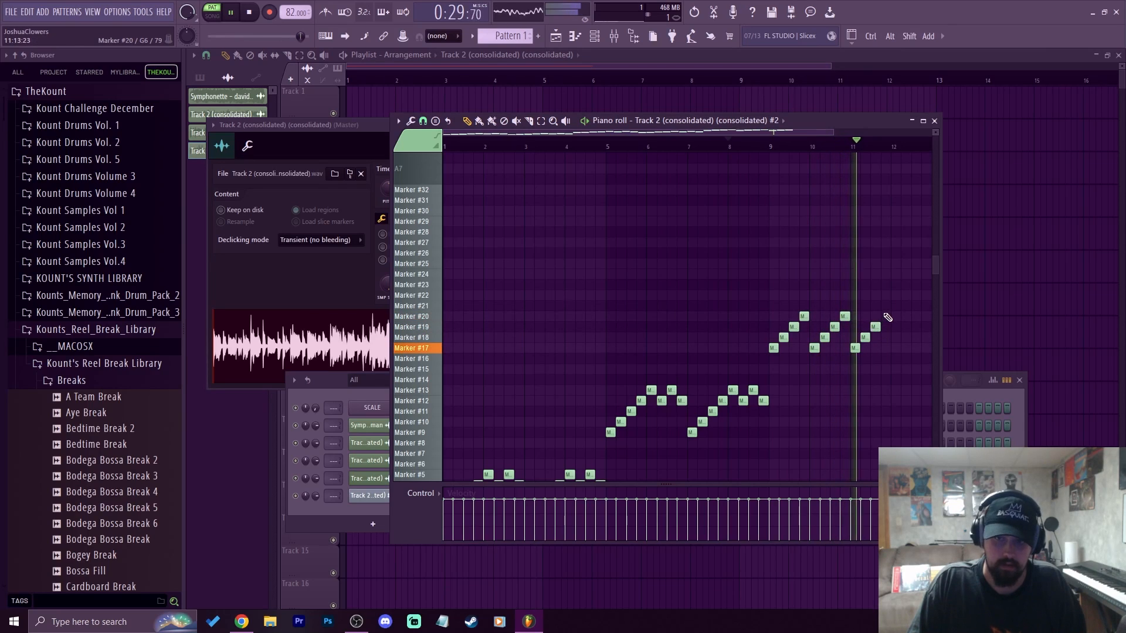
- Try Marker #21 and #22 notes from the start of bar 12, audition them and remove them
scroll(821, 154, "up", 3)
left_click(792, 306)
left_click(818, 295)
right_click(827, 295)
right_click(799, 306)
key("space")
key("space")
left_click(779, 306)
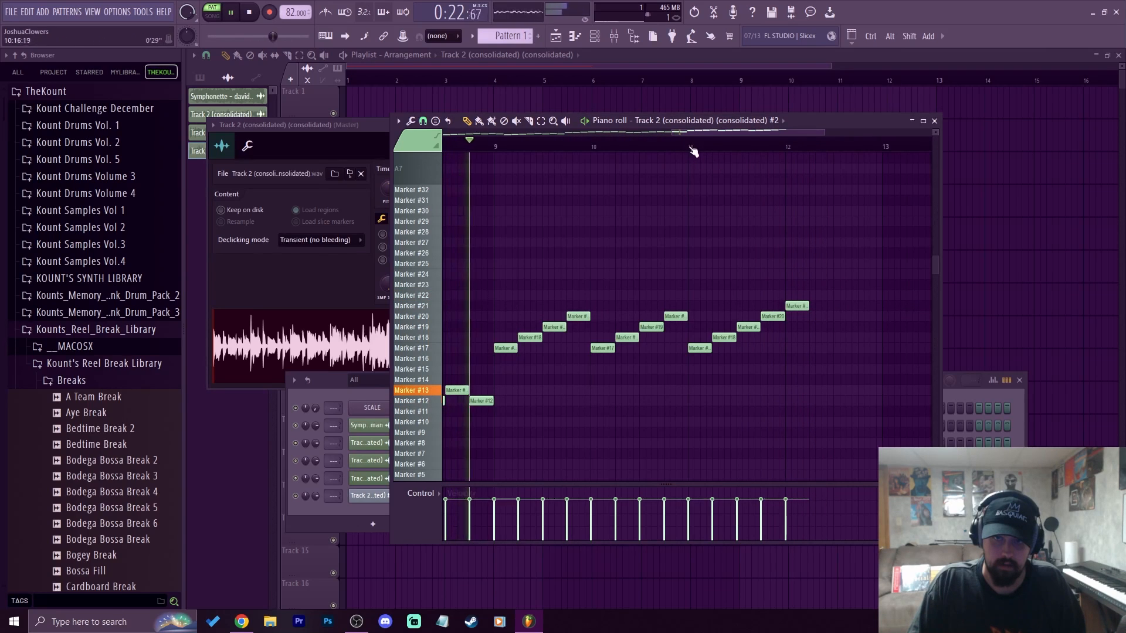
left_click(692, 145)
scroll(692, 146, "down", 2)
right_click(758, 305)
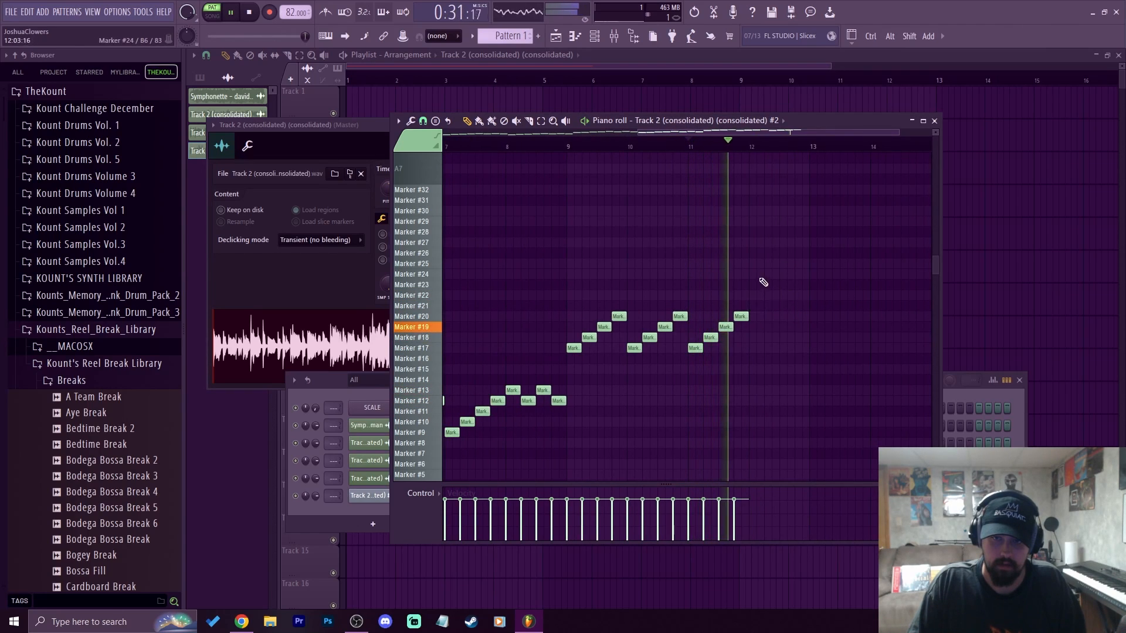
- Fill bar 12 with one-beat notes alternating Marker #25, #24, #25 and #24, removing the trial #23 and #22 notes
left_click(757, 264)
left_click(771, 274)
left_click(786, 285)
left_click(801, 295)
key("space")
right_click(803, 297)
right_click(788, 286)
key("space")
left_click(786, 265)
left_click(796, 276)
- Duplicate the four-bar phrase from bars 9 to 12 into bars 13 to 16 and deselect the copied notes
scroll(829, 319, "down", 3)
left_click_drag(824, 228, 687, 359)
key("ctrl+b")
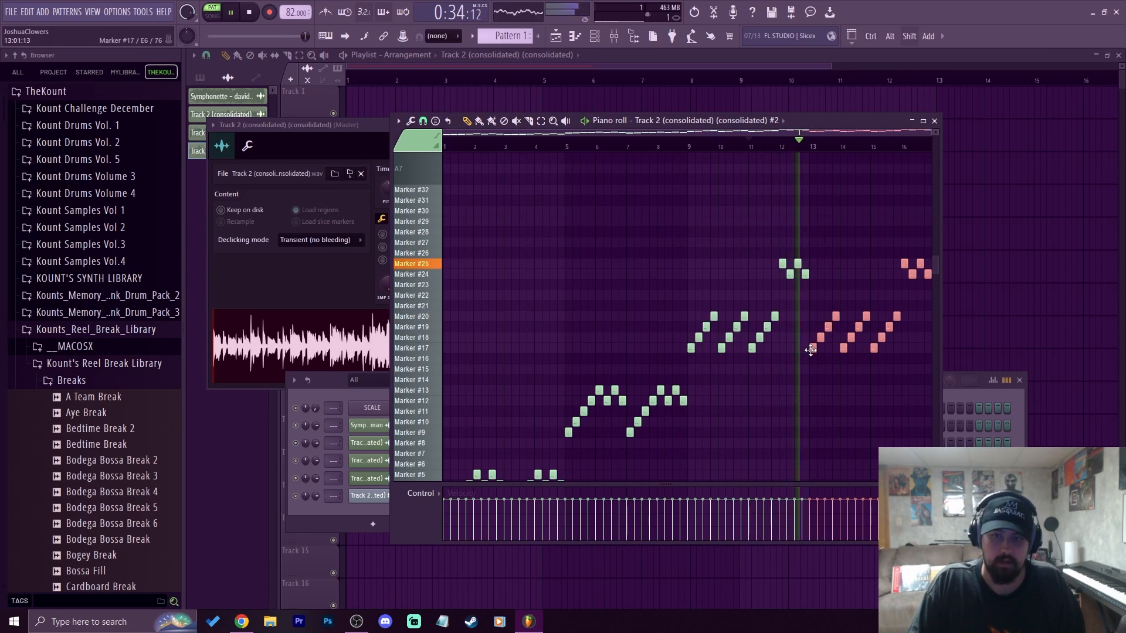
key("ctrl+d")
scroll(800, 149, "down", 1)
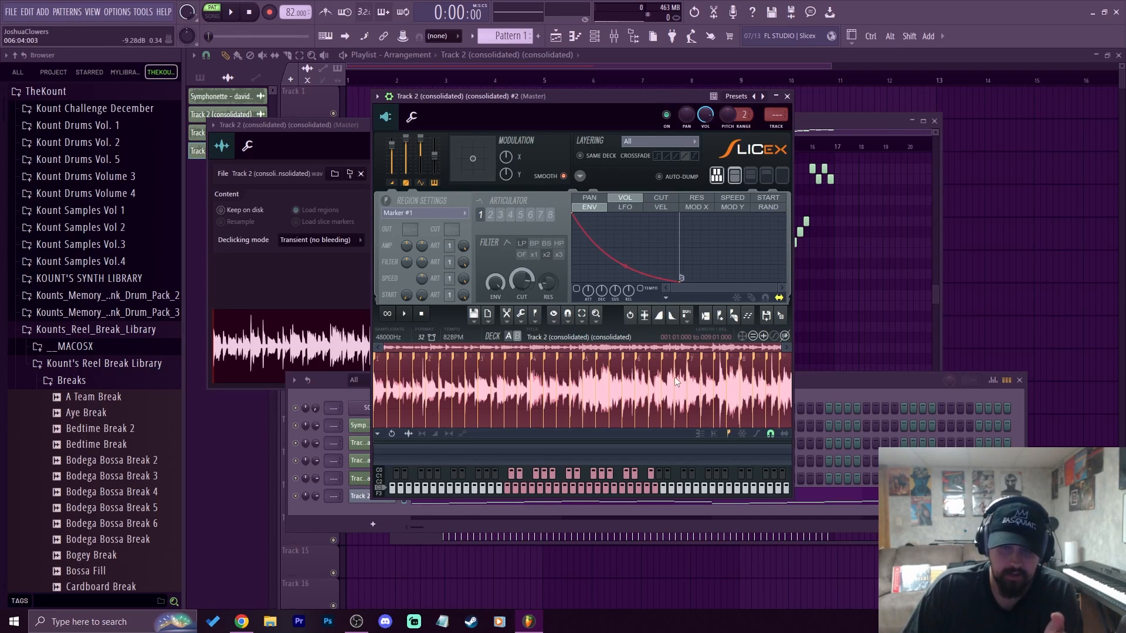
- Clear the full waveform selection, select the Marker #9 slice, and switch the region settings to Marker #1
right_click(592, 384)
right_click(573, 383)
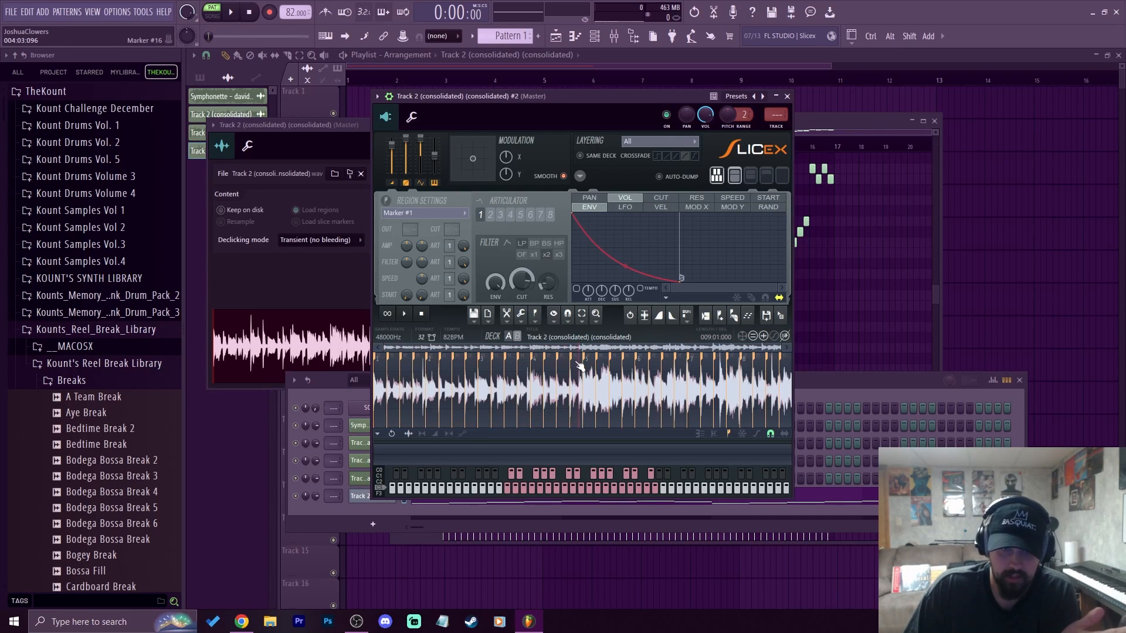
left_click(482, 363)
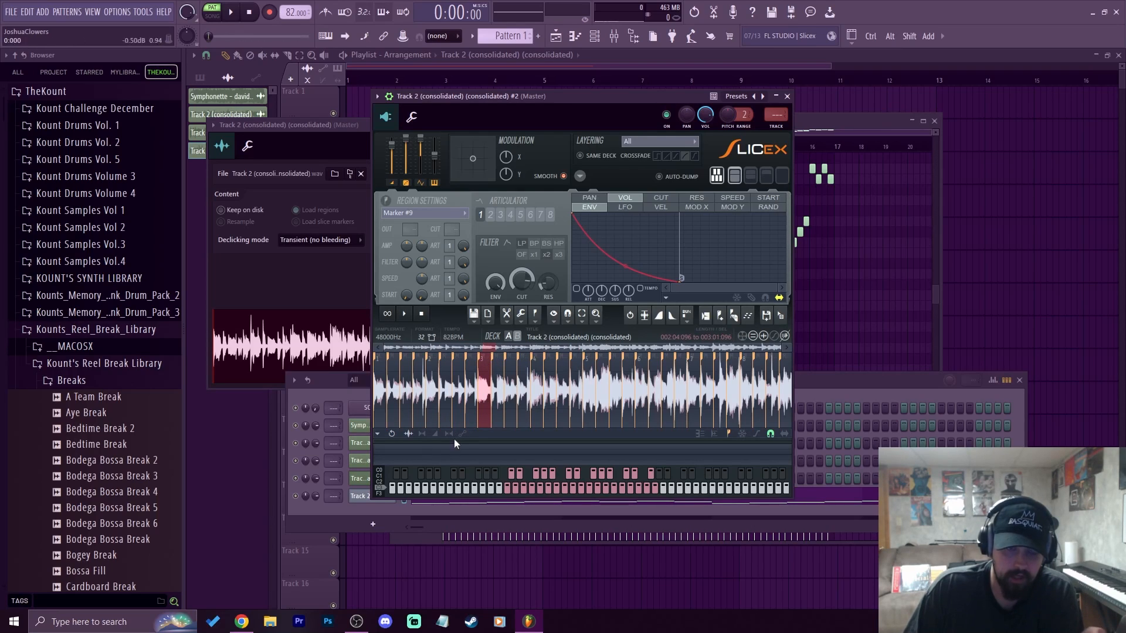
left_click(417, 209)
left_click(423, 211)
left_click(418, 213)
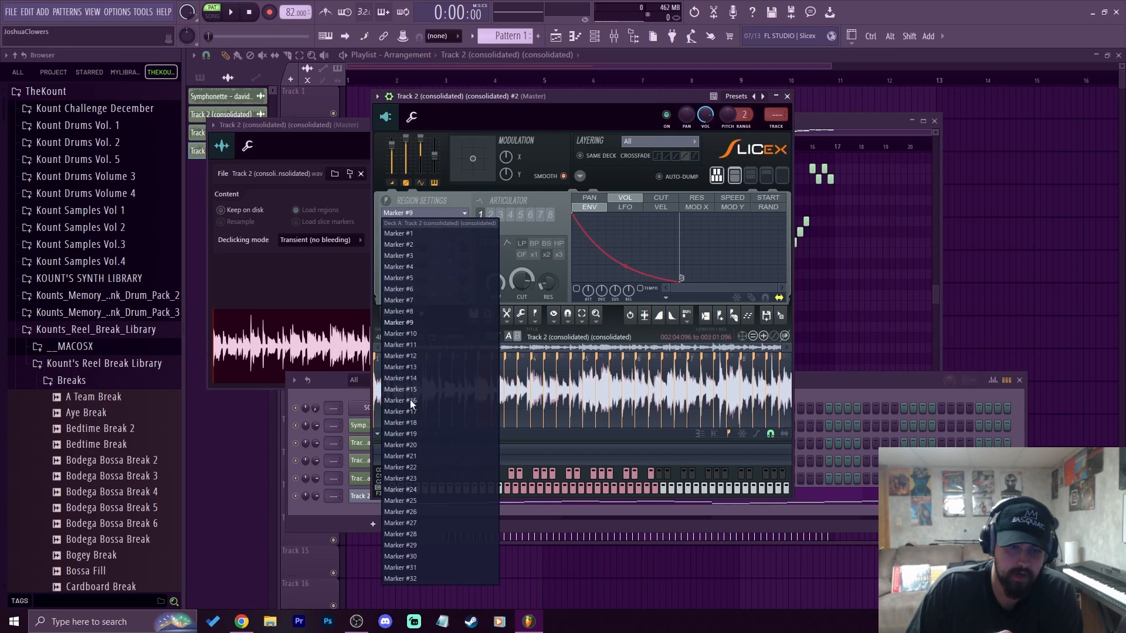
left_click(417, 234)
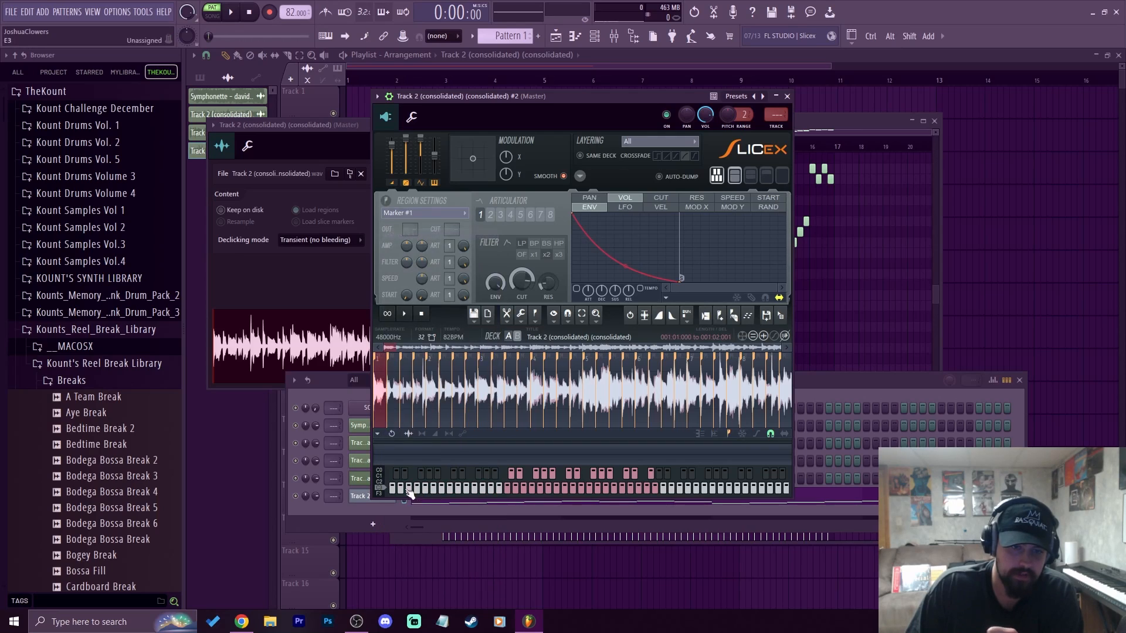
left_click(413, 214)
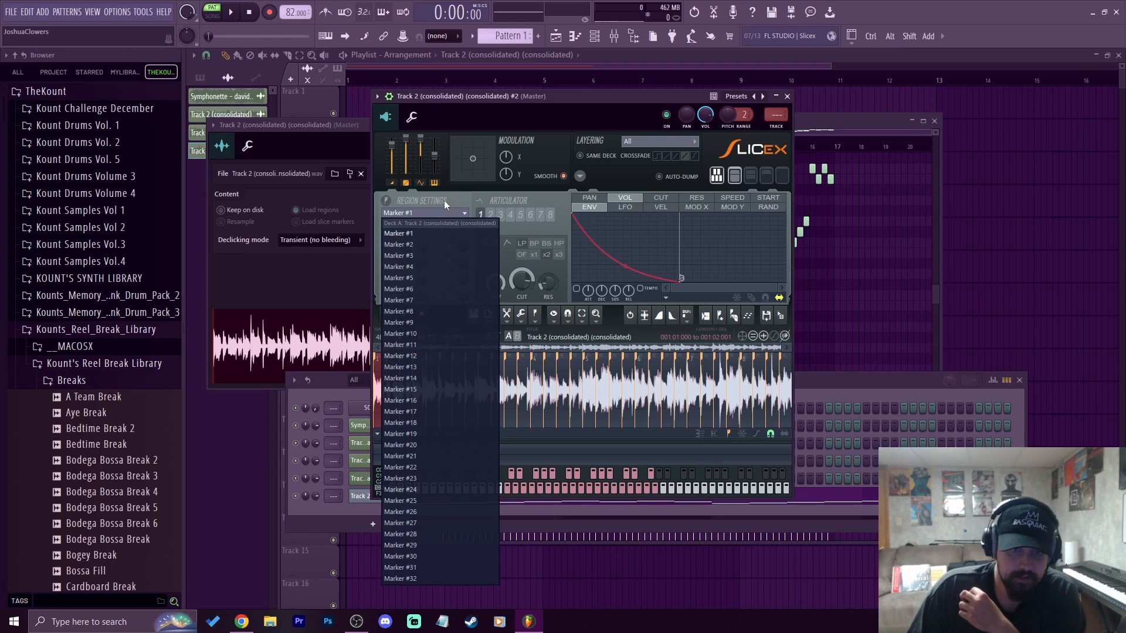
left_click(462, 199)
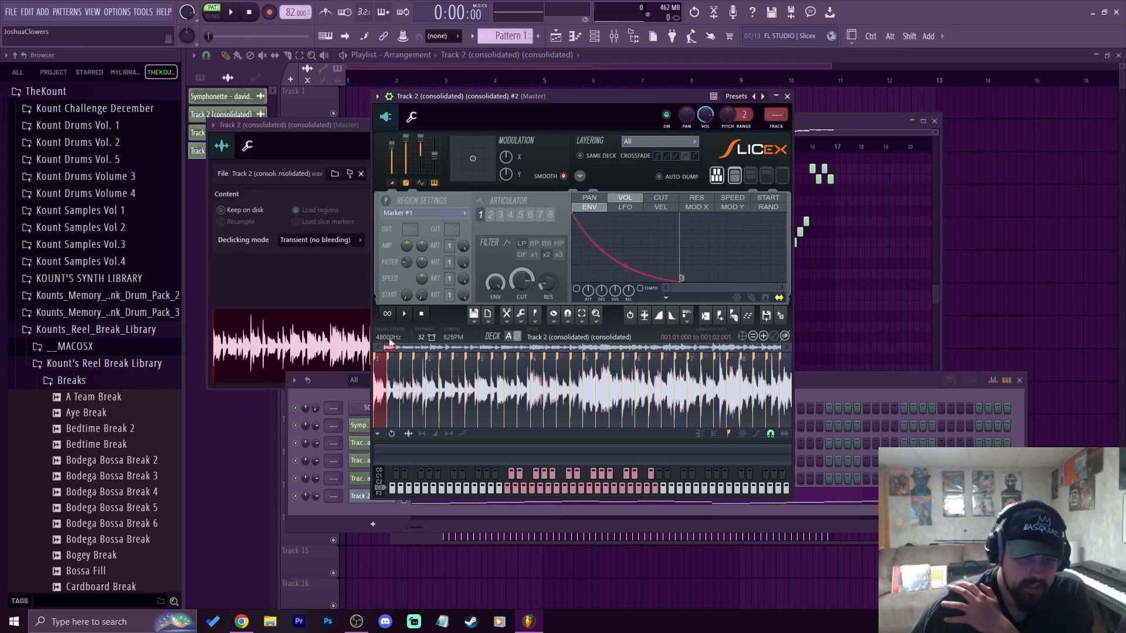
- Assign Marker #1's filter to articulator group 2 and audition the start of the pattern before and after
left_click(232, 13)
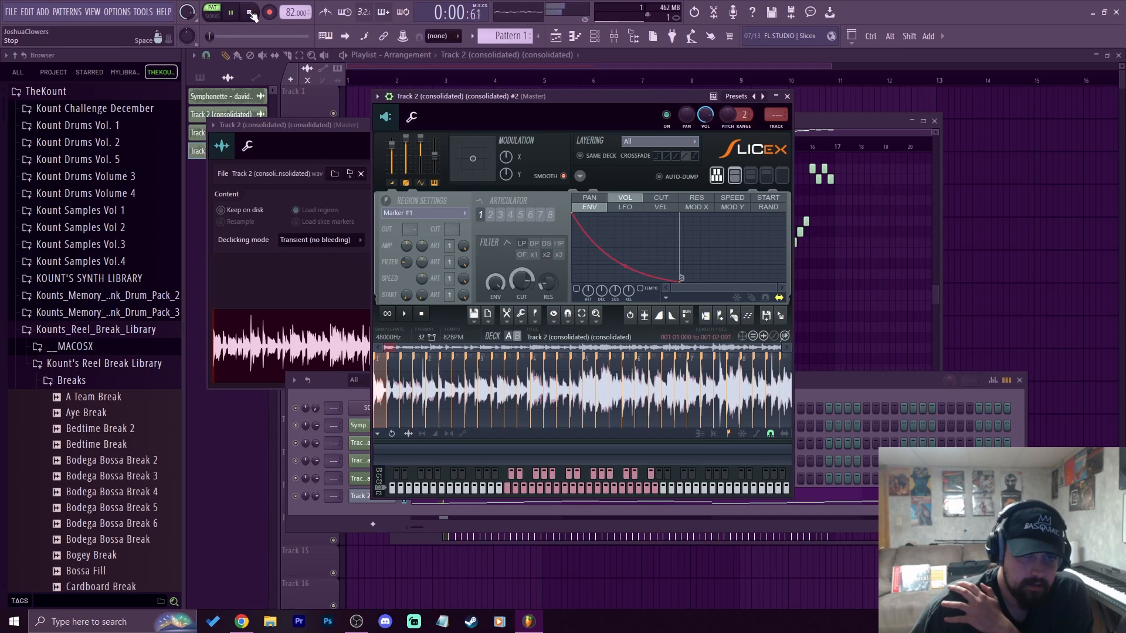
left_click(250, 13)
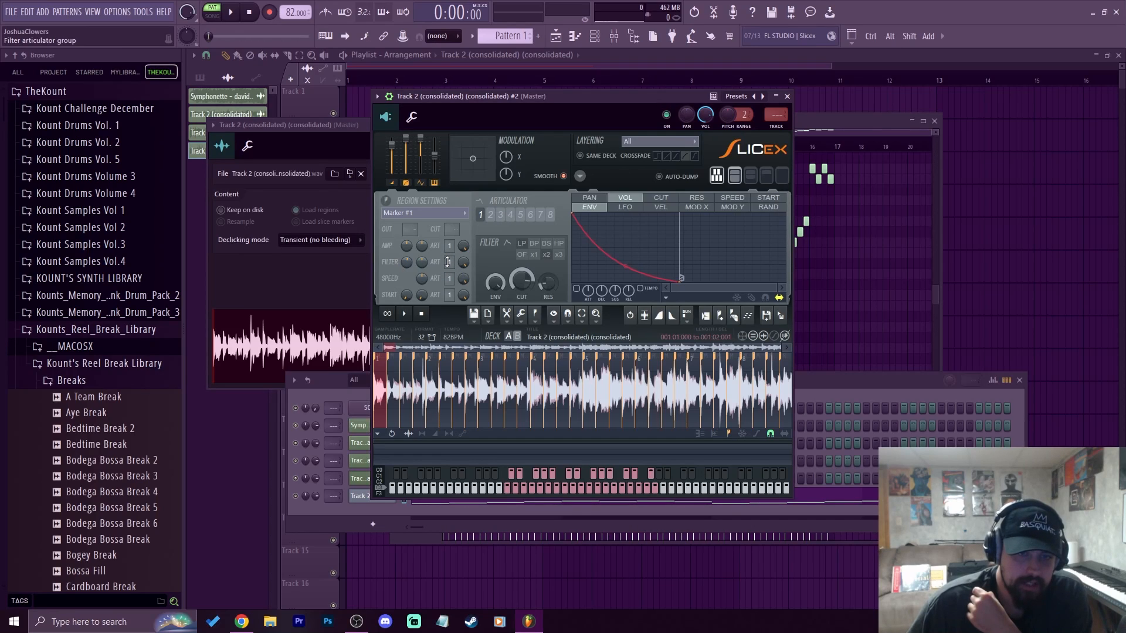
scroll(448, 262, "up", 1)
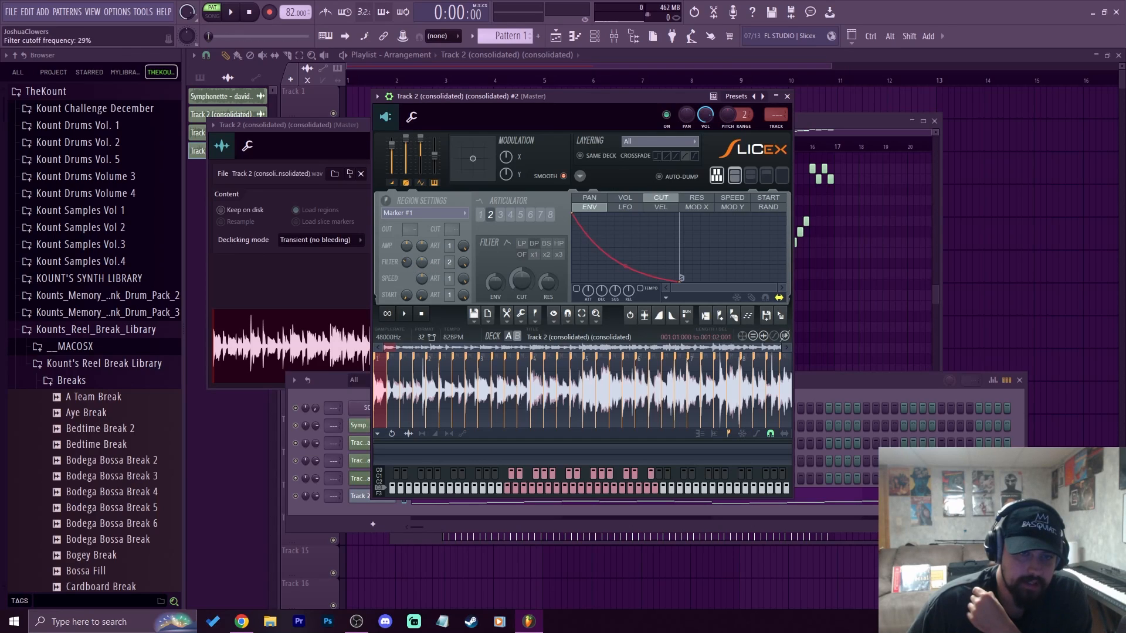
left_click(230, 12)
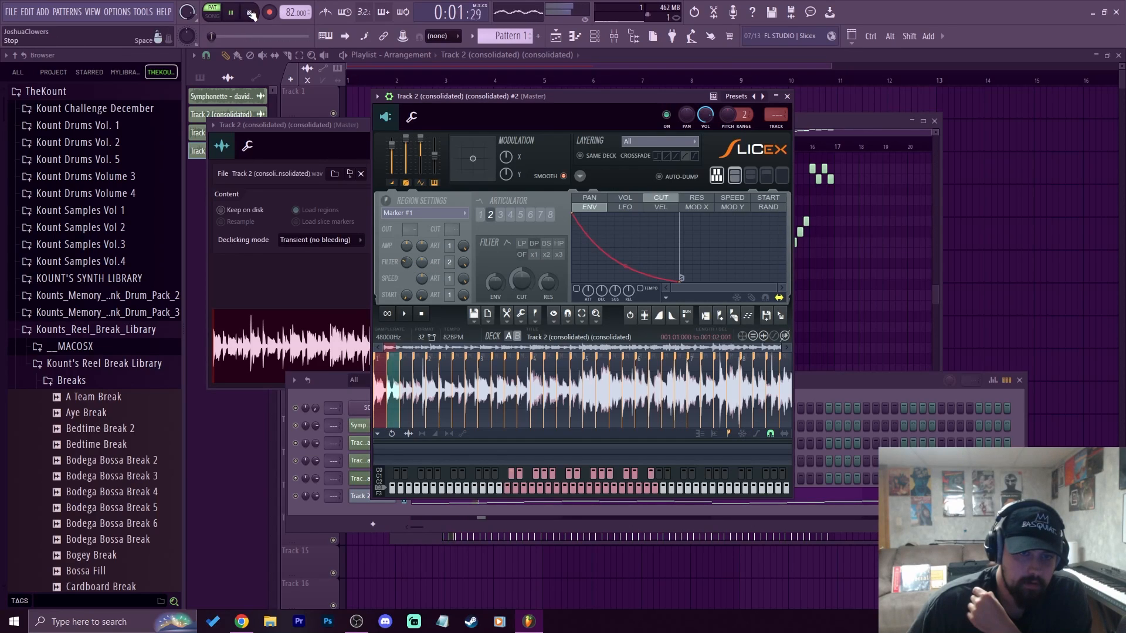
left_click(250, 12)
key("space")
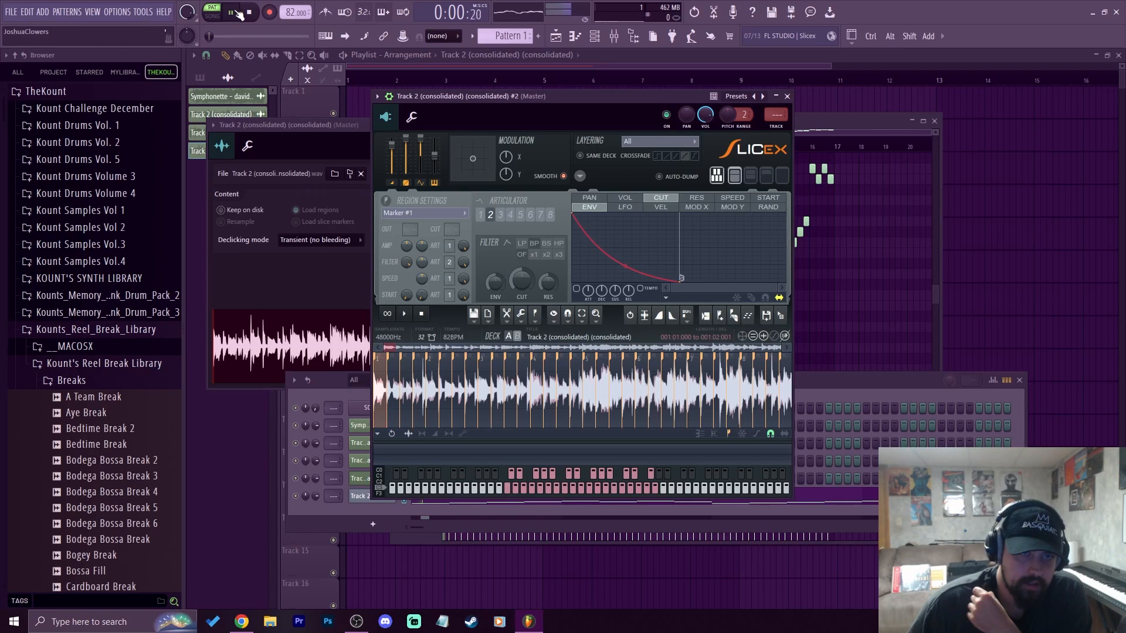
left_click(250, 13)
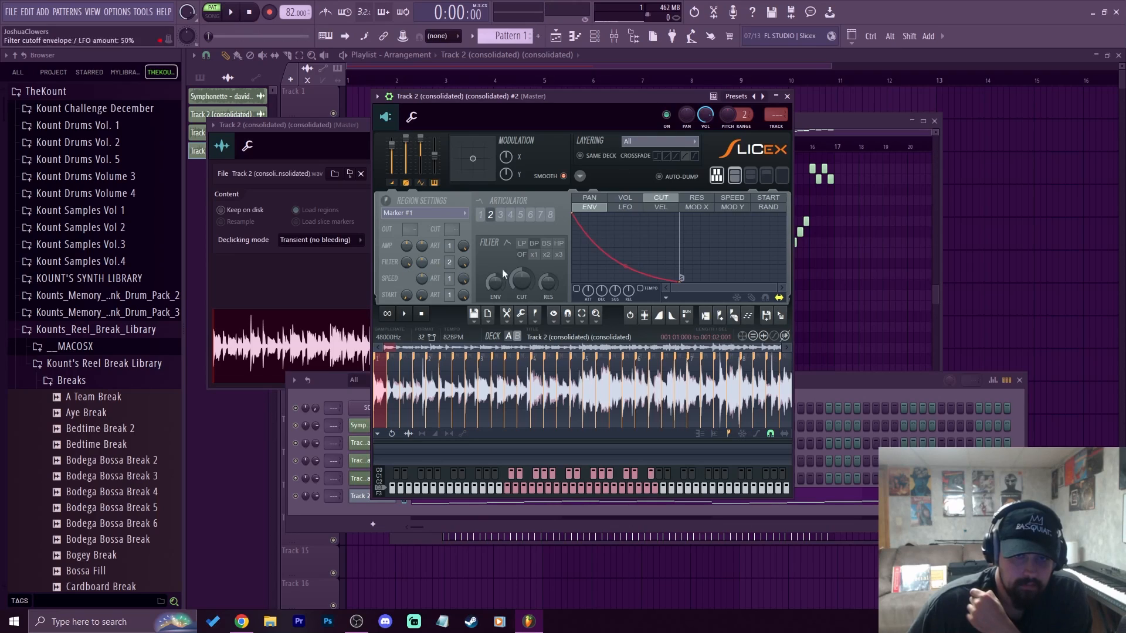
- Try other filter mode and cutoff settings on articulator 2, auditioning the start of the pattern between changes
left_click(535, 256)
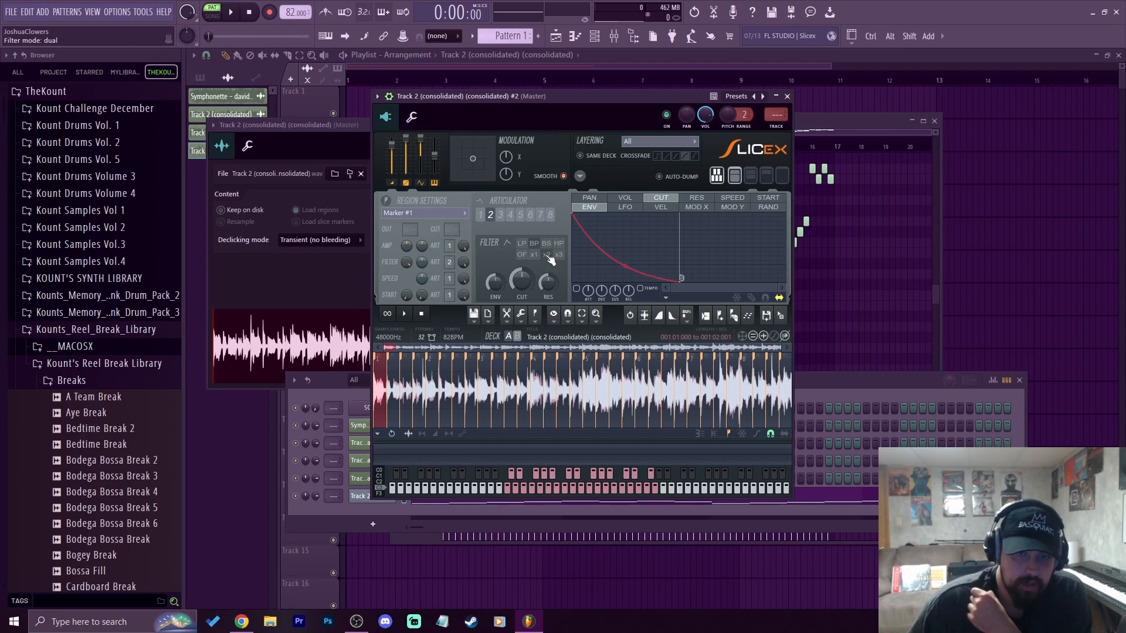
left_click(231, 12)
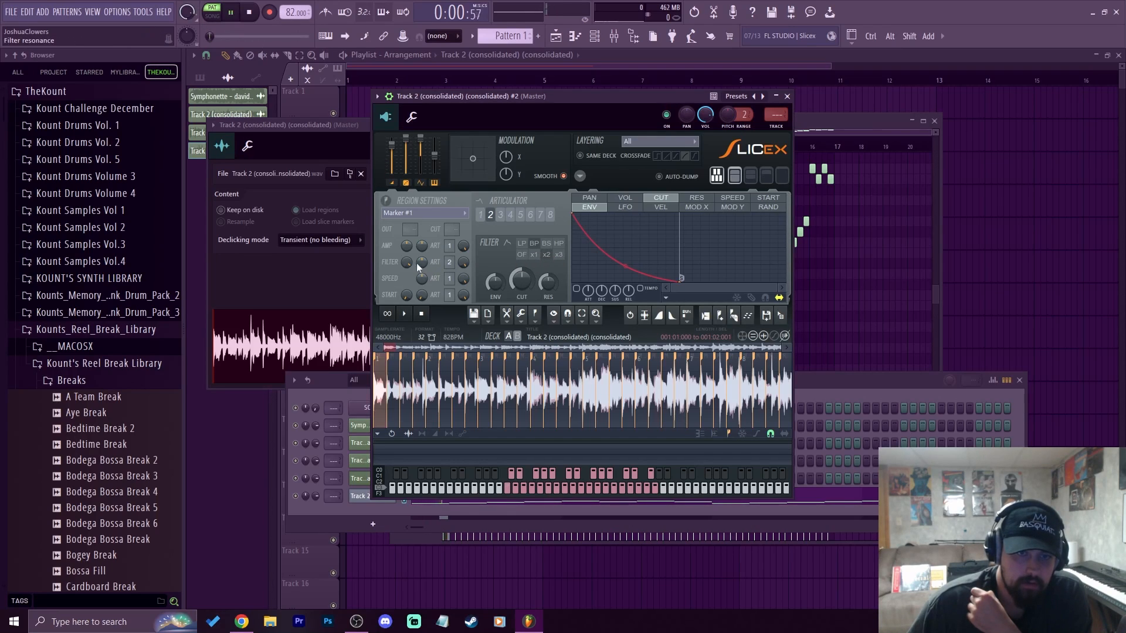
left_click(249, 12)
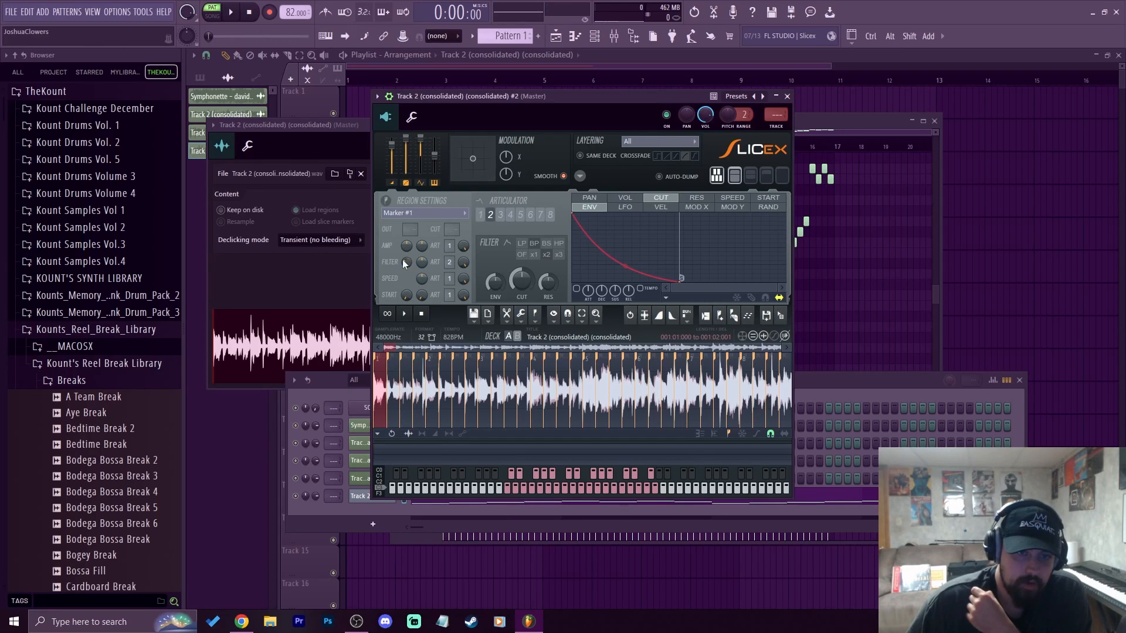
key("space")
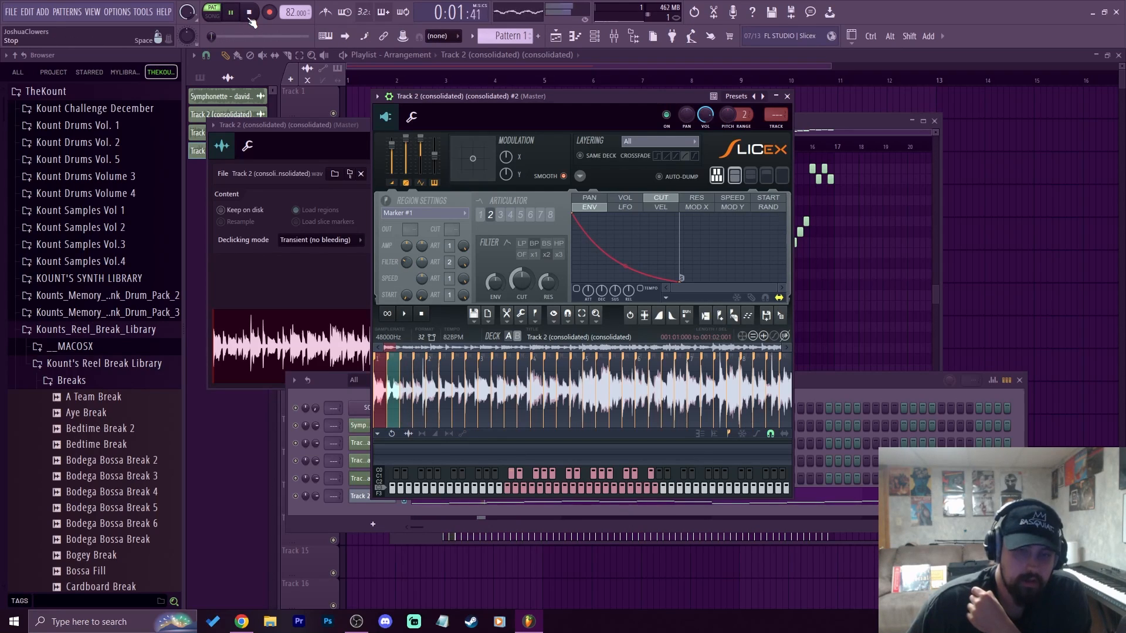
key("space")
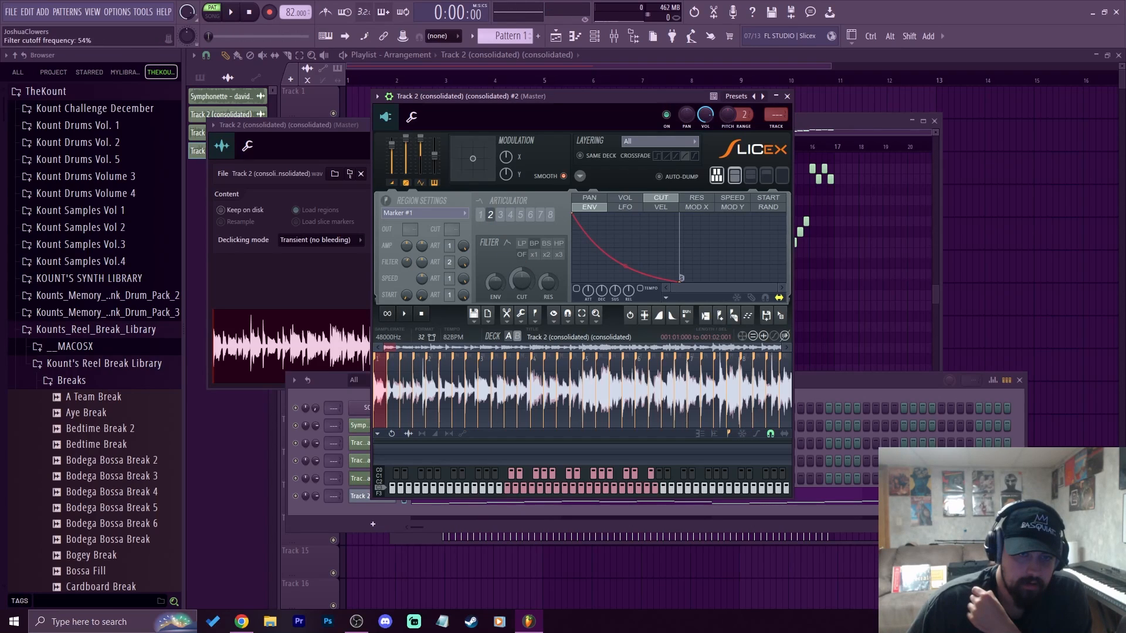
key("space")
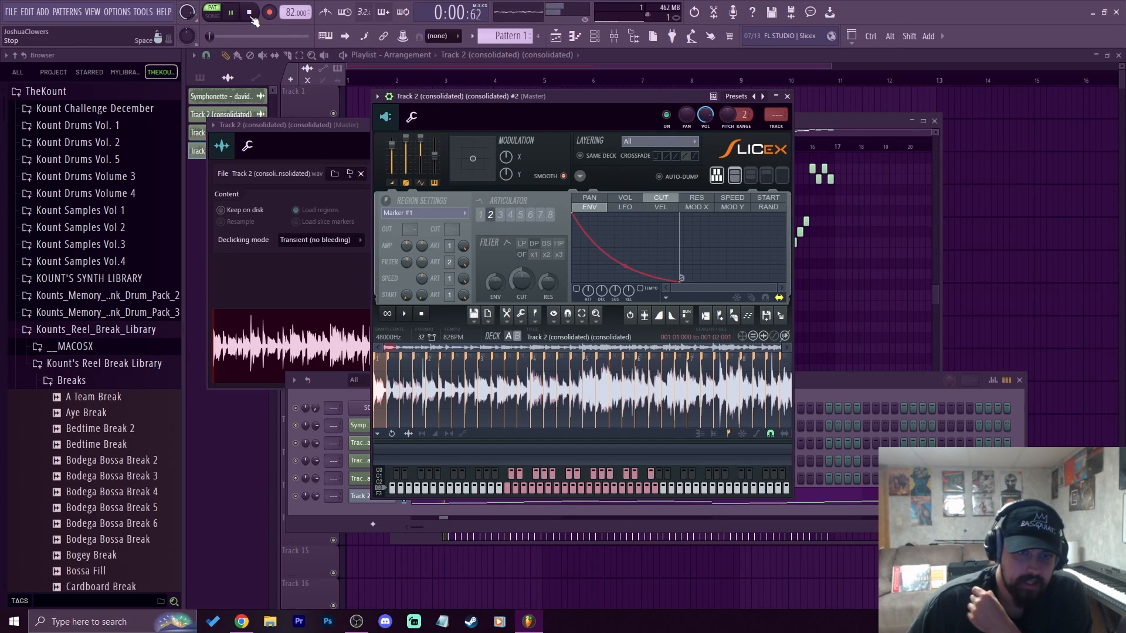
left_click(251, 18)
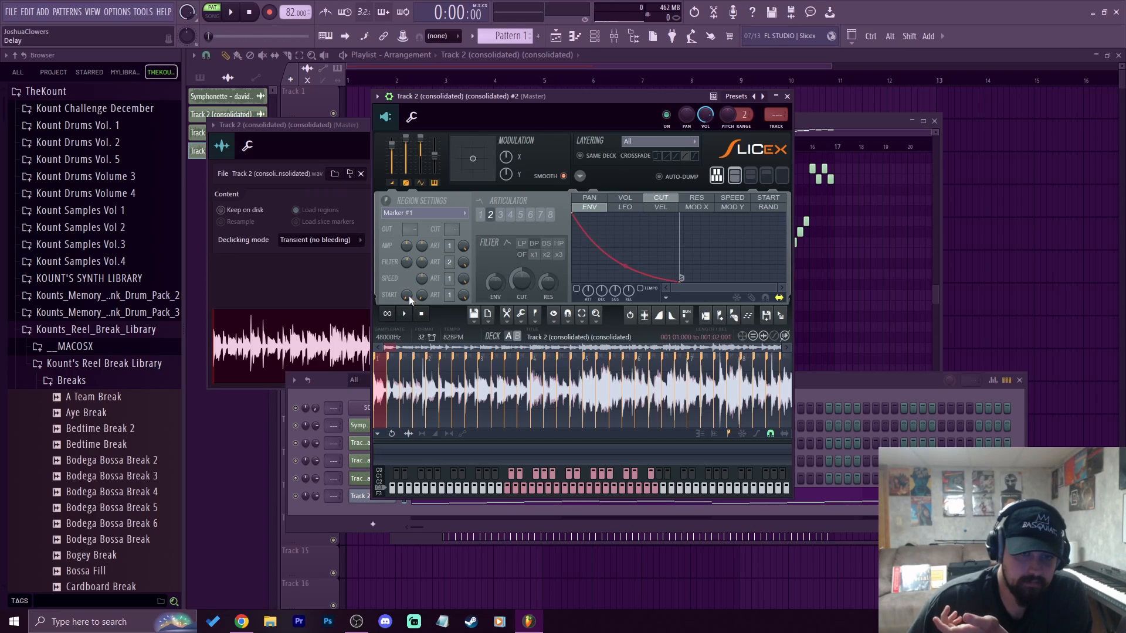
- Try a start delay on Marker #1, audition it, reset the delay to its default and audition again
left_click_drag(409, 296, 410, 287)
key("space")
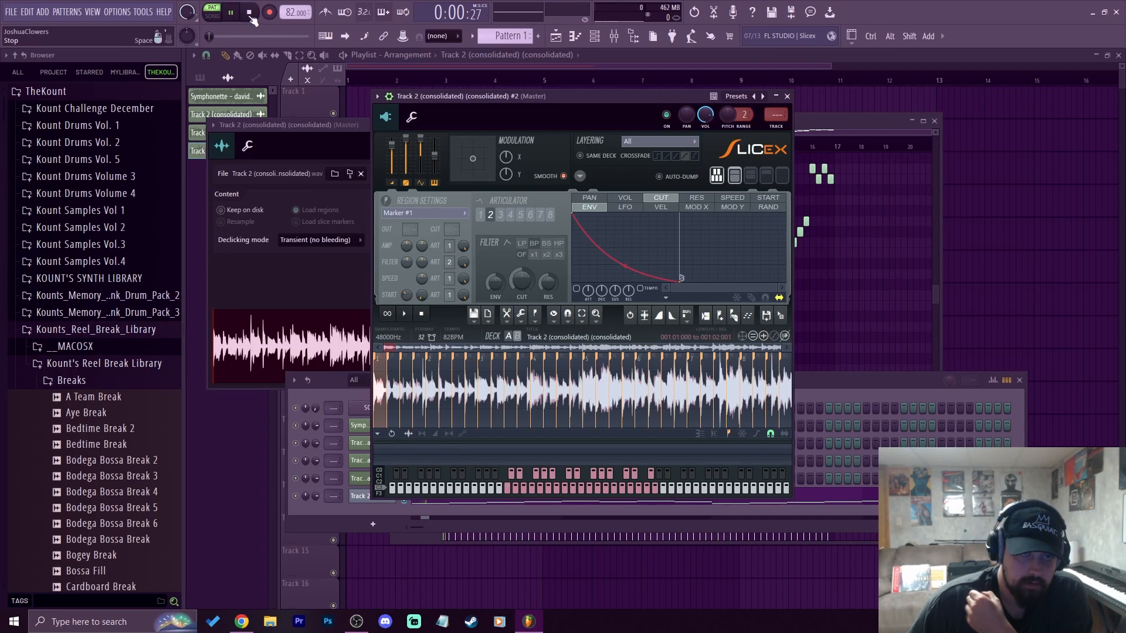
left_click(251, 17)
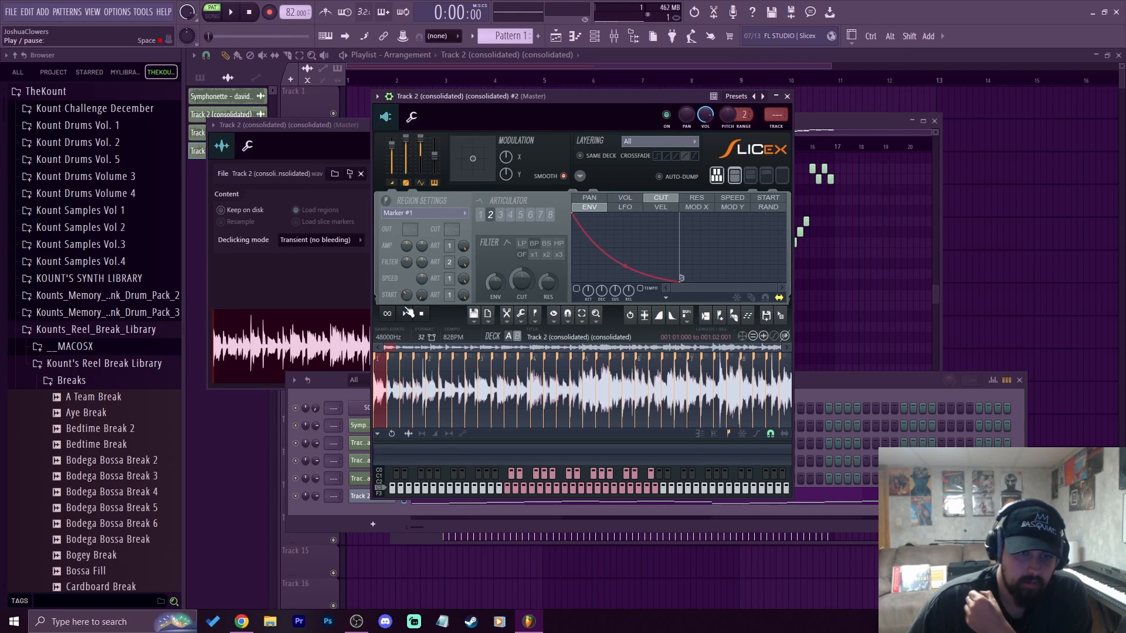
left_click(232, 12)
left_click(249, 13)
left_click(407, 295, "alt")
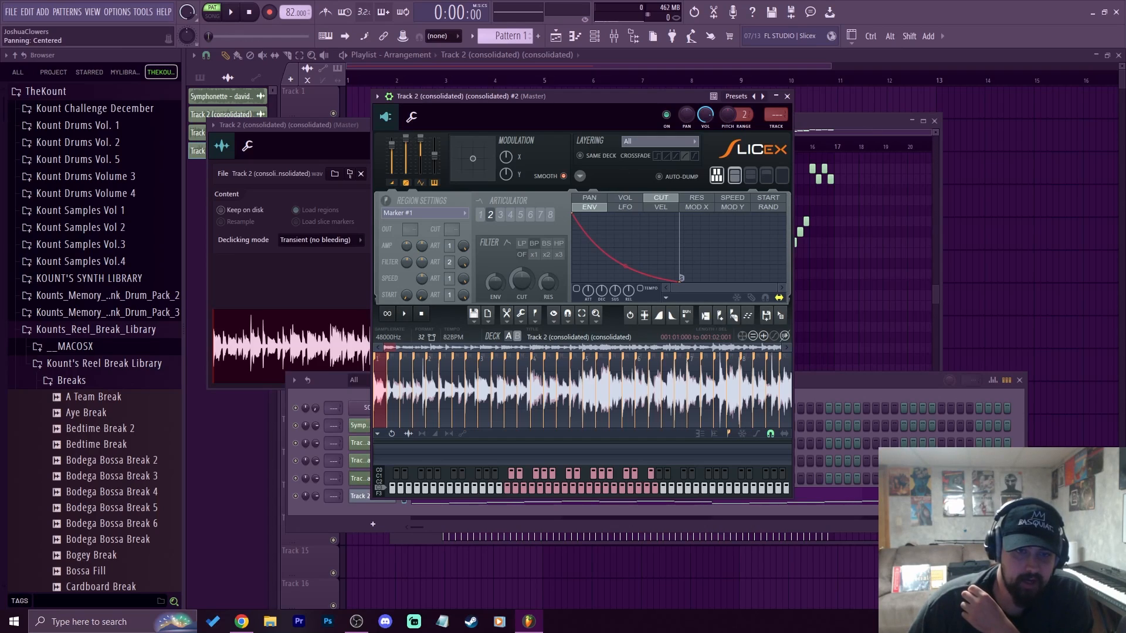
left_click(232, 12)
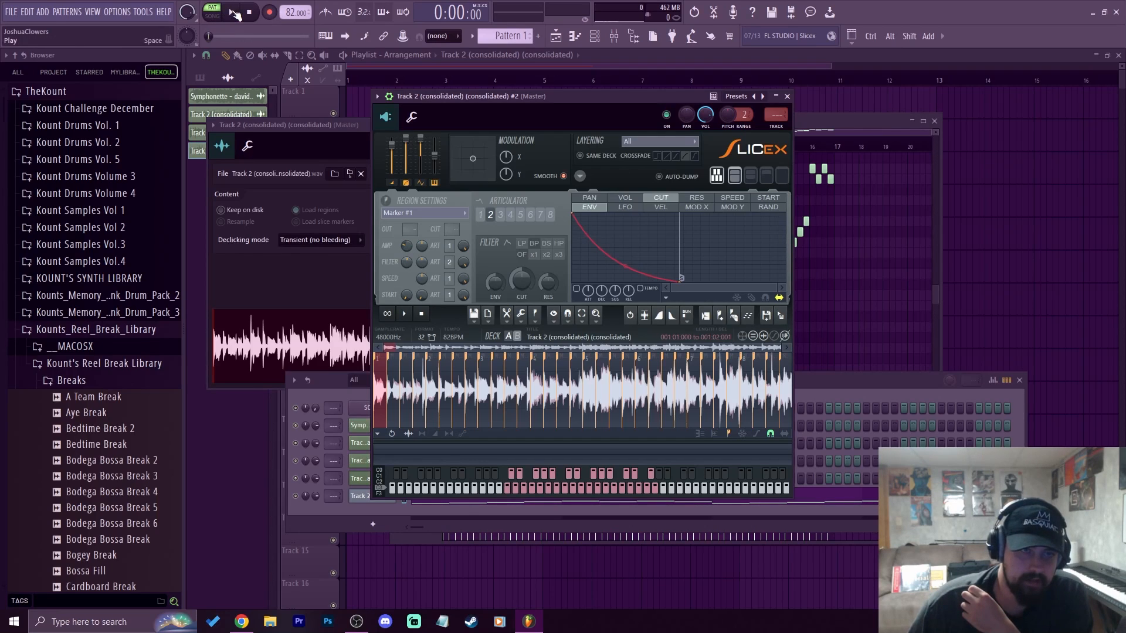
left_click(252, 15)
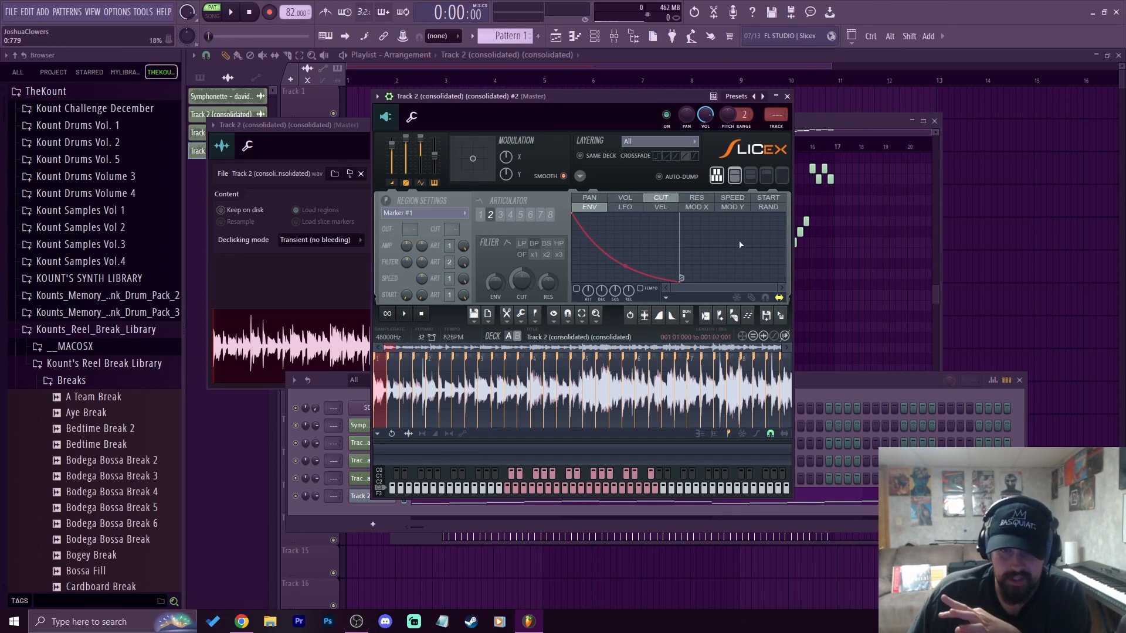
- Apply the Drum(loop) stretcher to the whole sample with a coarse pitch shift of +6 semitones, previewing it before accepting
left_click(595, 382)
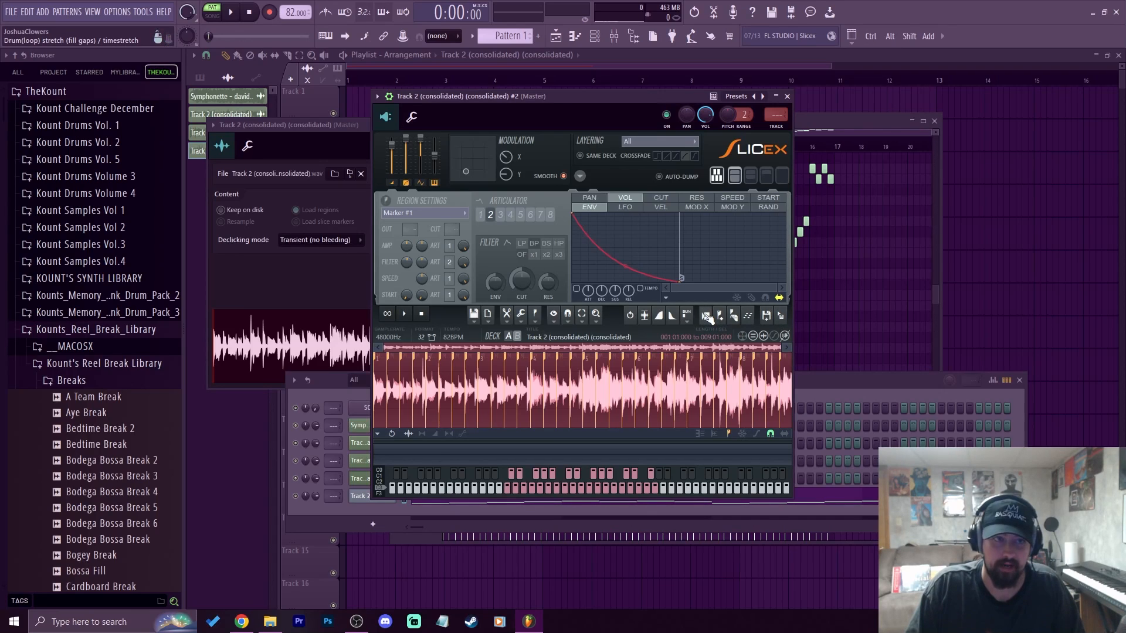
left_click(706, 317)
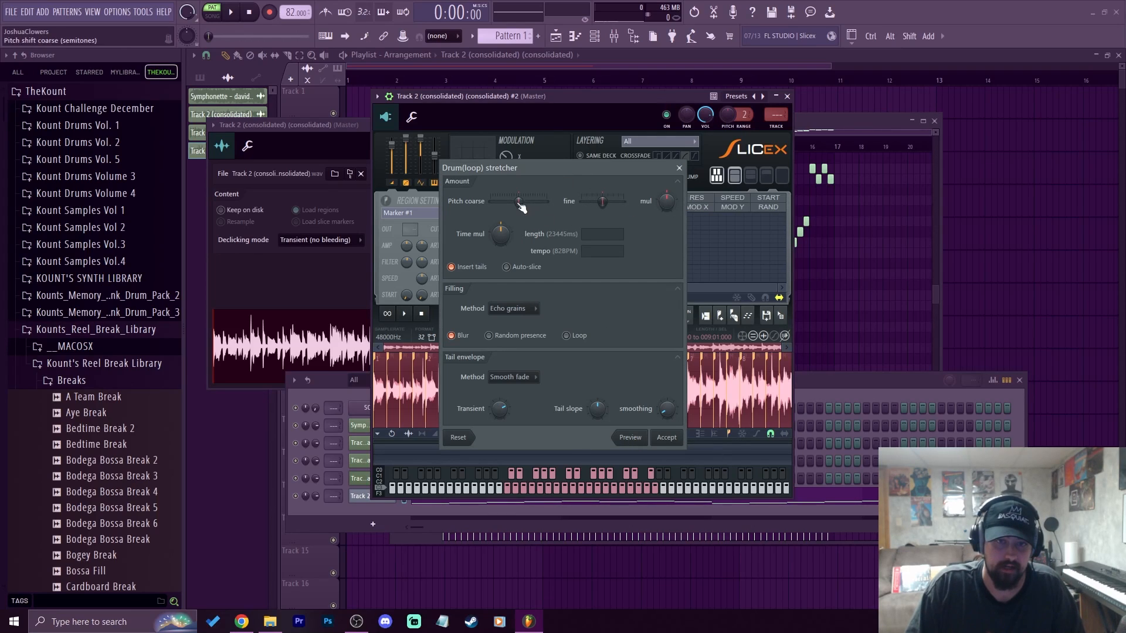
left_click_drag(519, 201, 523, 201)
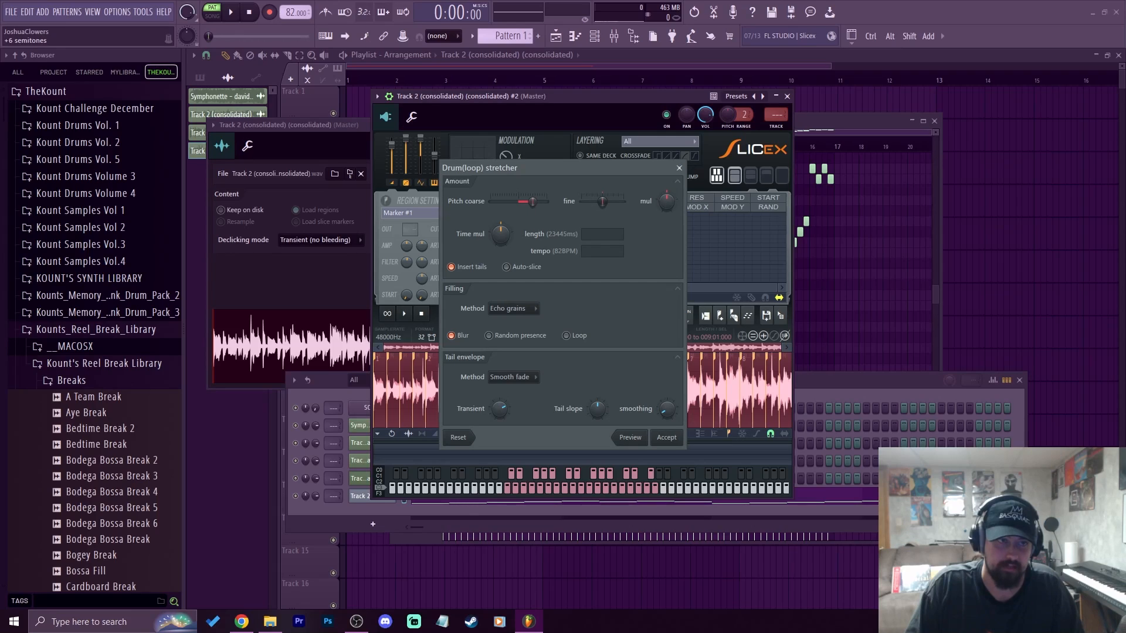
left_click(641, 439)
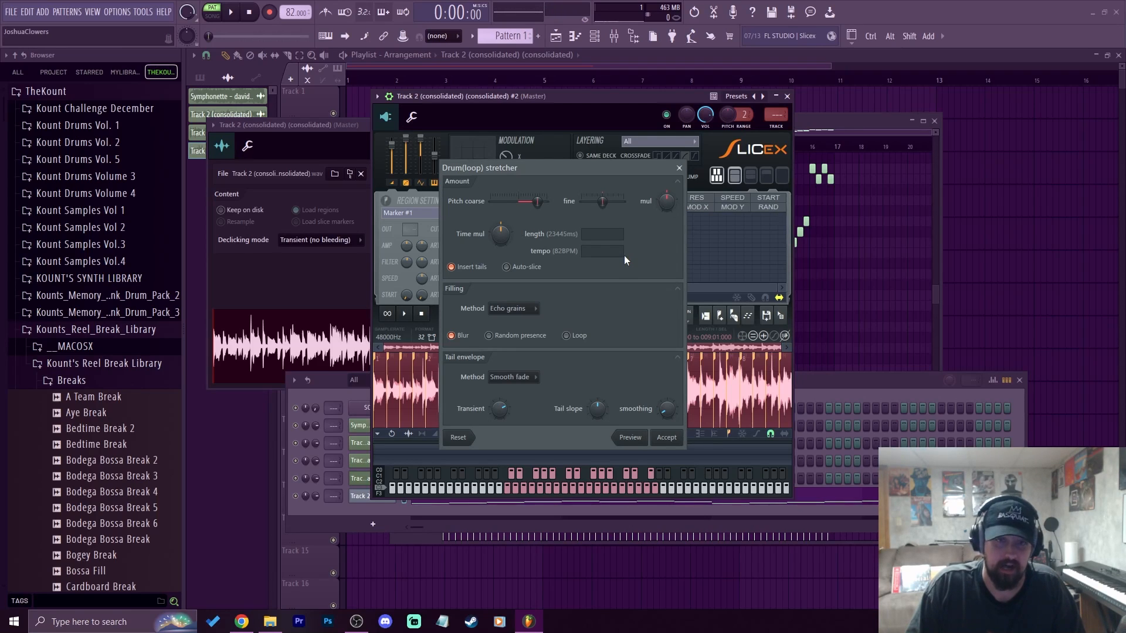
left_click_drag(537, 201, 528, 202)
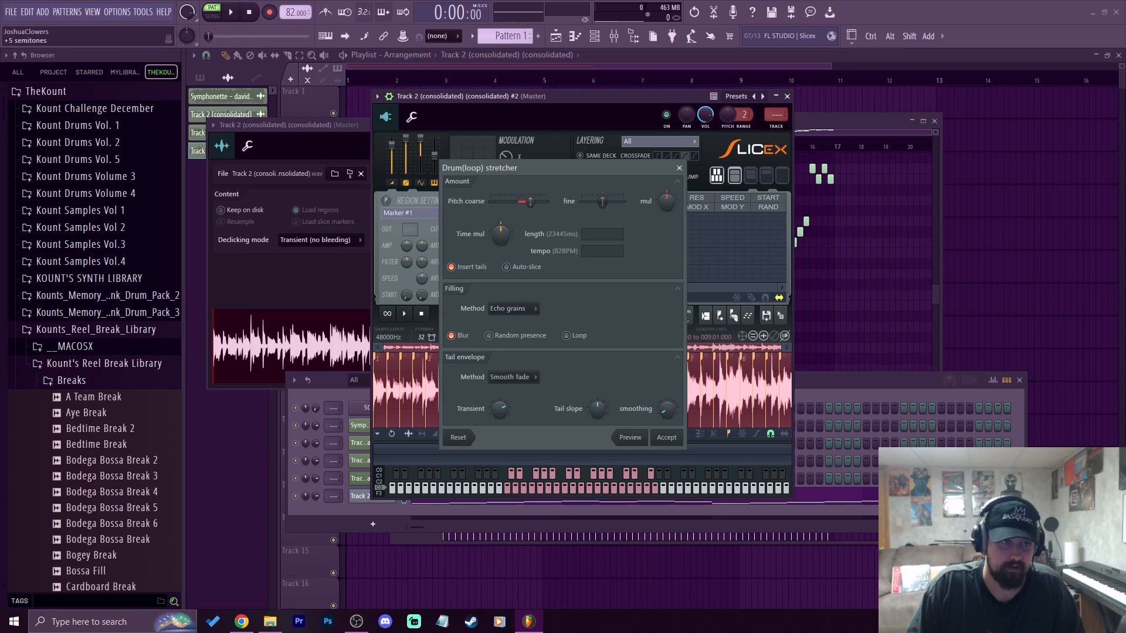
left_click(637, 440)
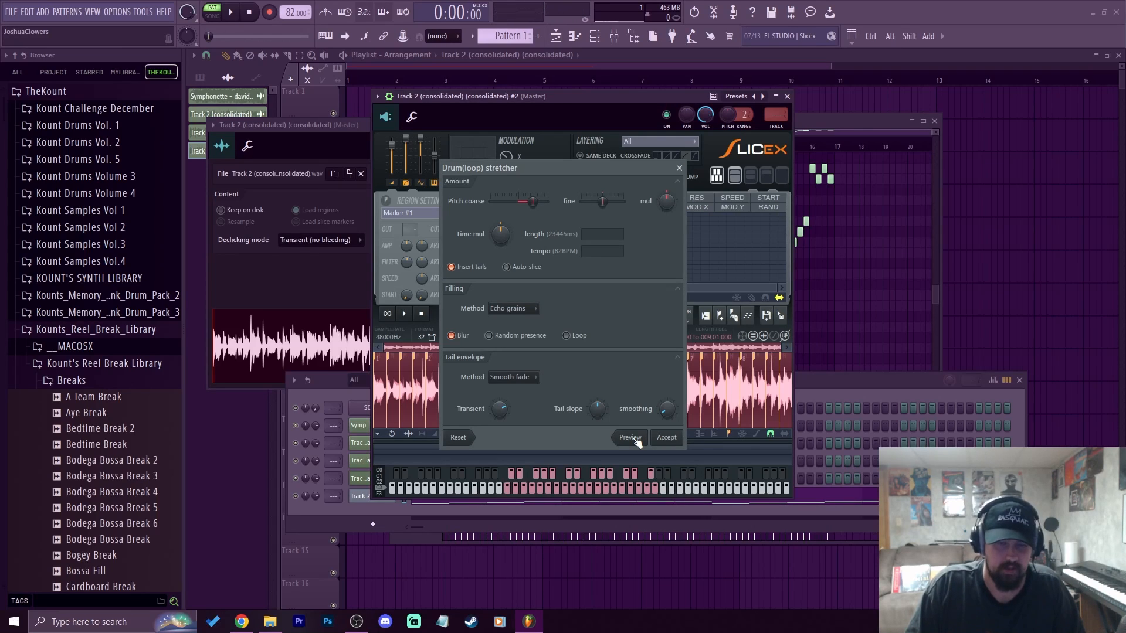
left_click(668, 438)
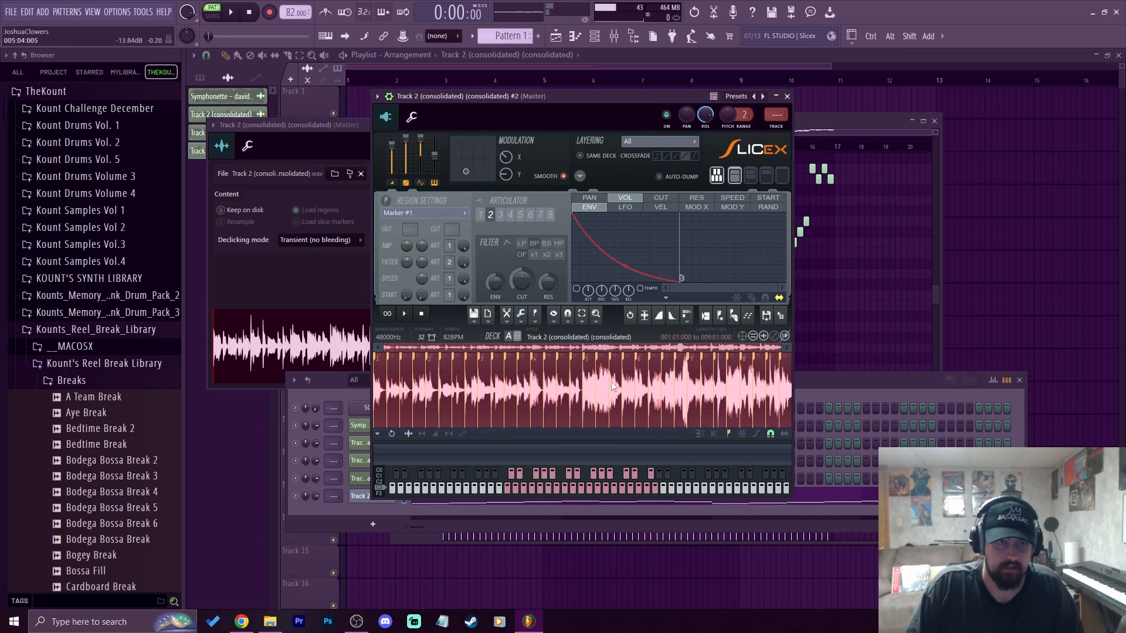
- Audition the pattern with the pitch-shifted sample and undo the Drum(loop) stretch
key("space")
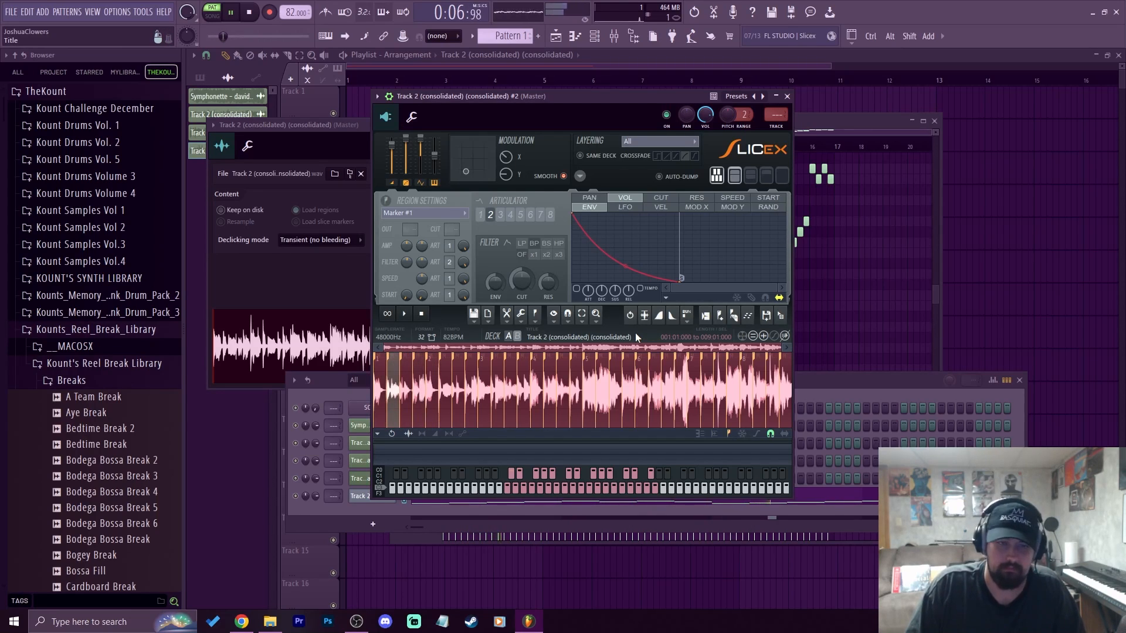
key("space")
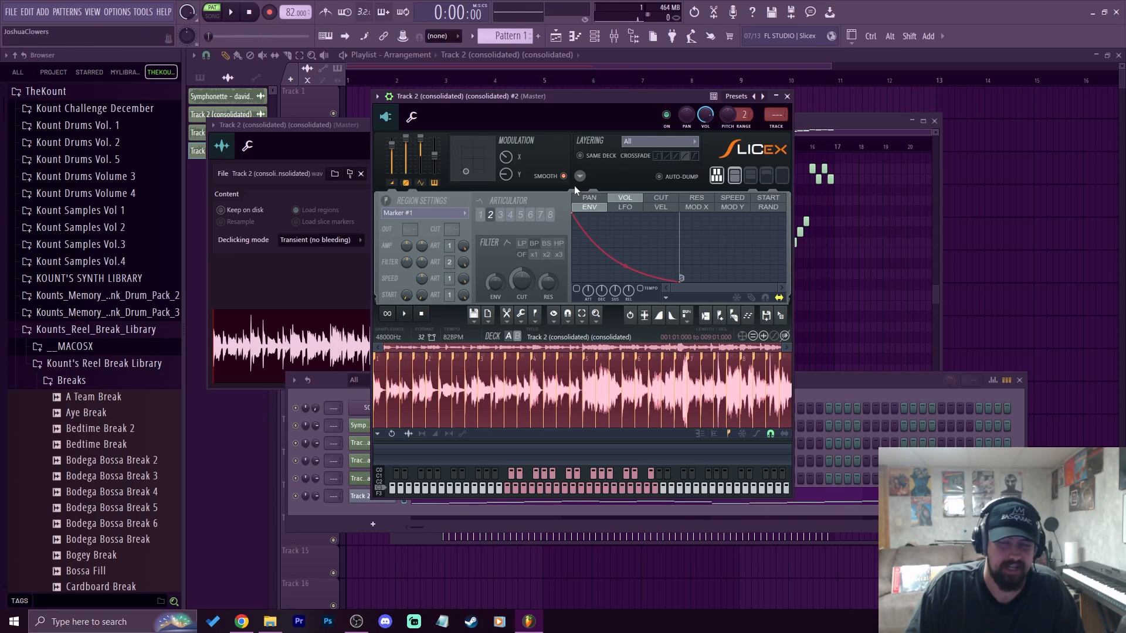
key("ctrl+z")
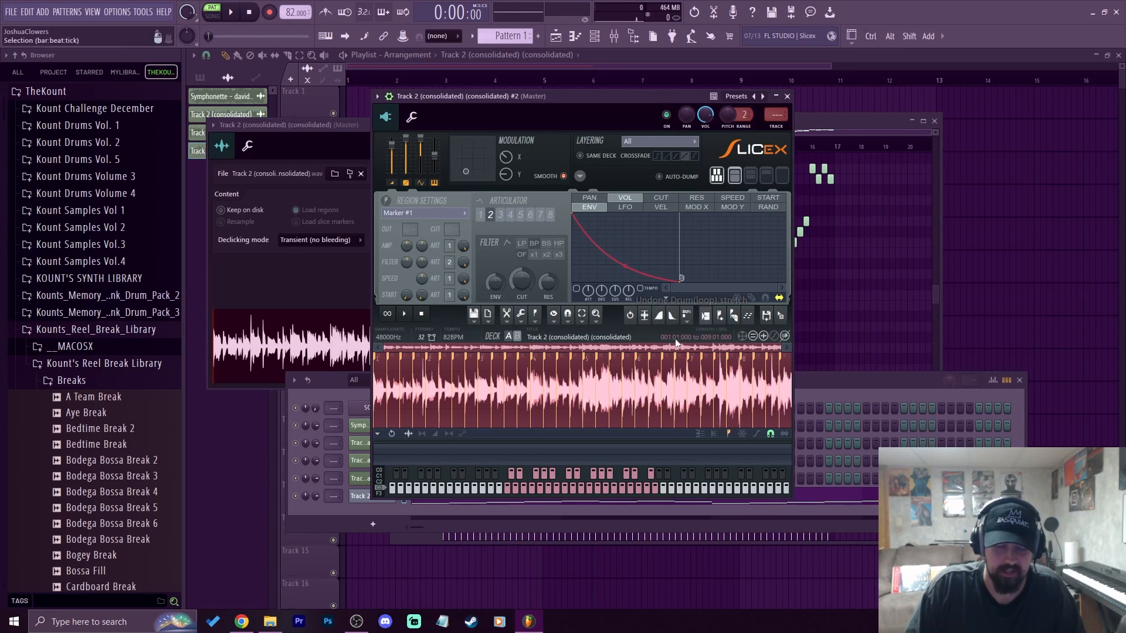
- Try the Drum(loop) stretcher on the sample with the Stretch filling method, previewing it with a fine pitch offset and returning that to +0 cents
left_click(705, 317)
left_click(523, 309)
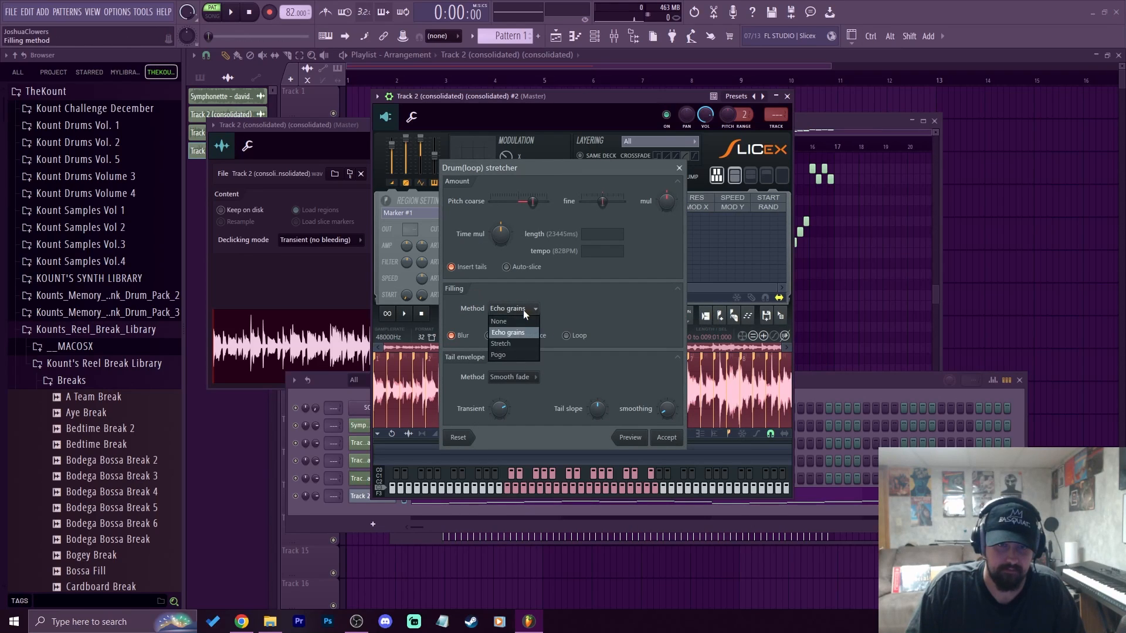
left_click(511, 344)
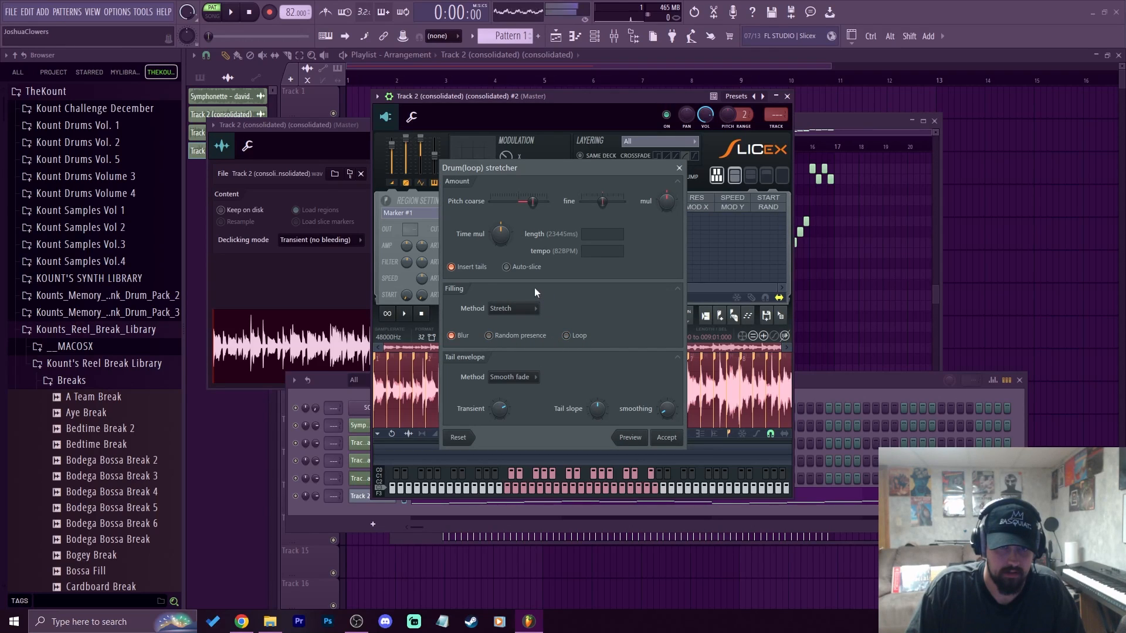
left_click_drag(535, 201, 610, 202)
left_click(638, 442)
left_click_drag(623, 204, 596, 205)
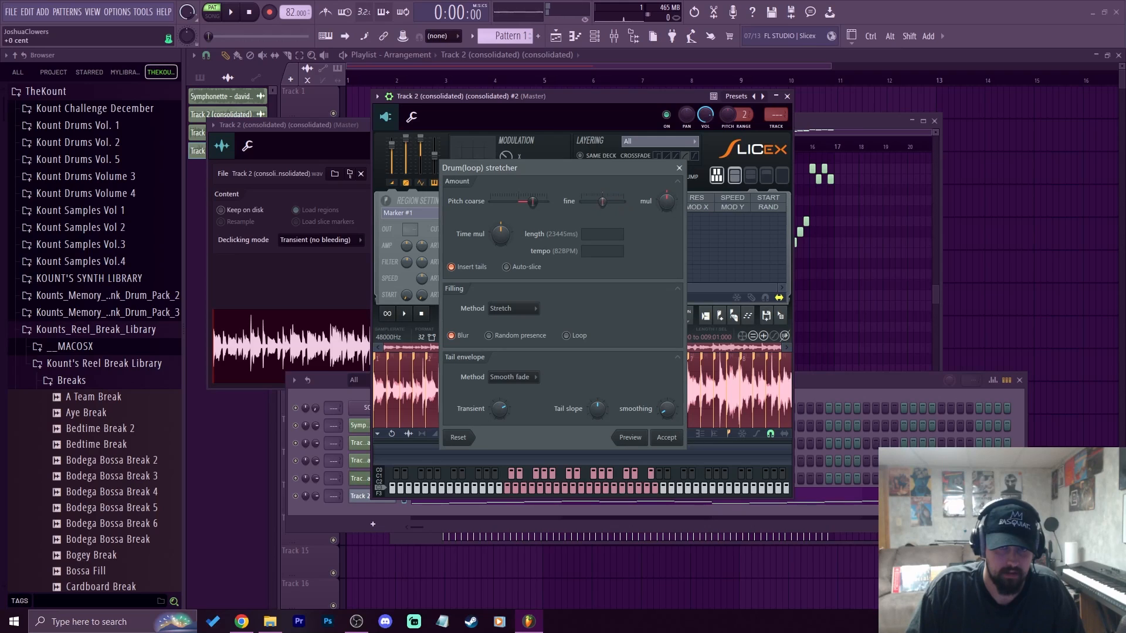
- Try the Pogo filling method in the stretcher, change the transient amount and tail envelope method to Append, and preview the result
left_click(516, 311)
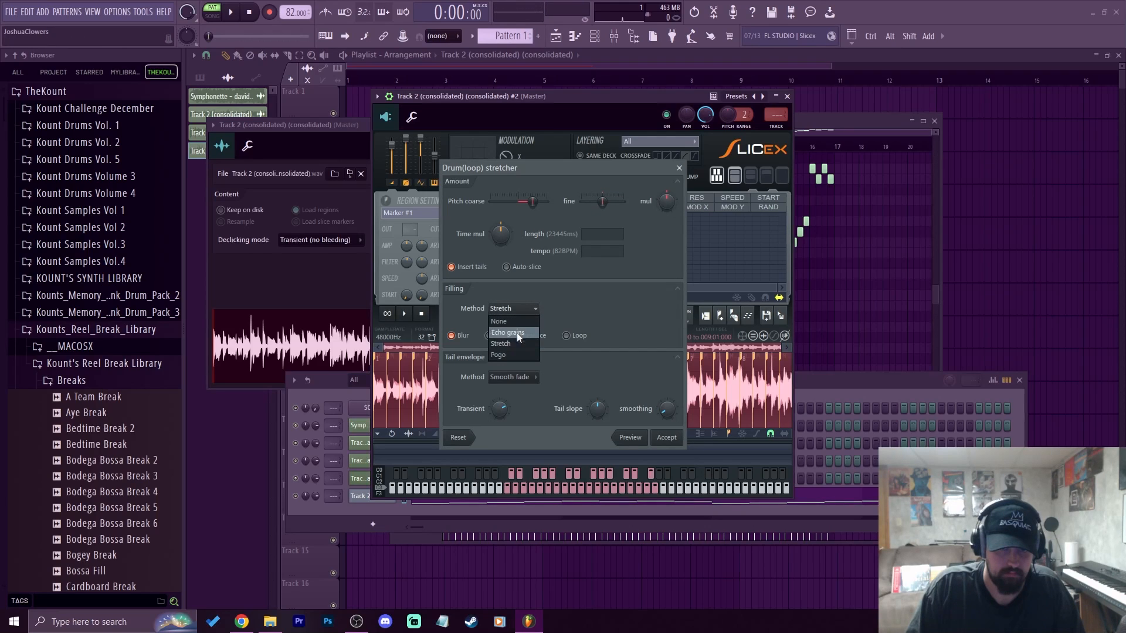
left_click(508, 355)
left_click(631, 438)
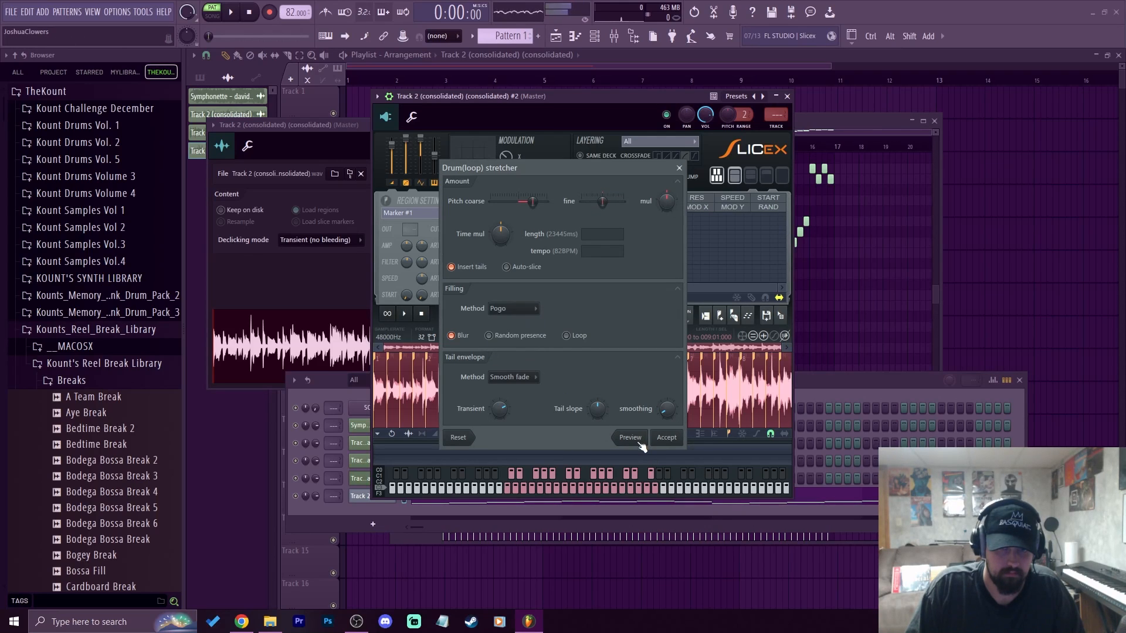
left_click_drag(502, 406, 502, 394)
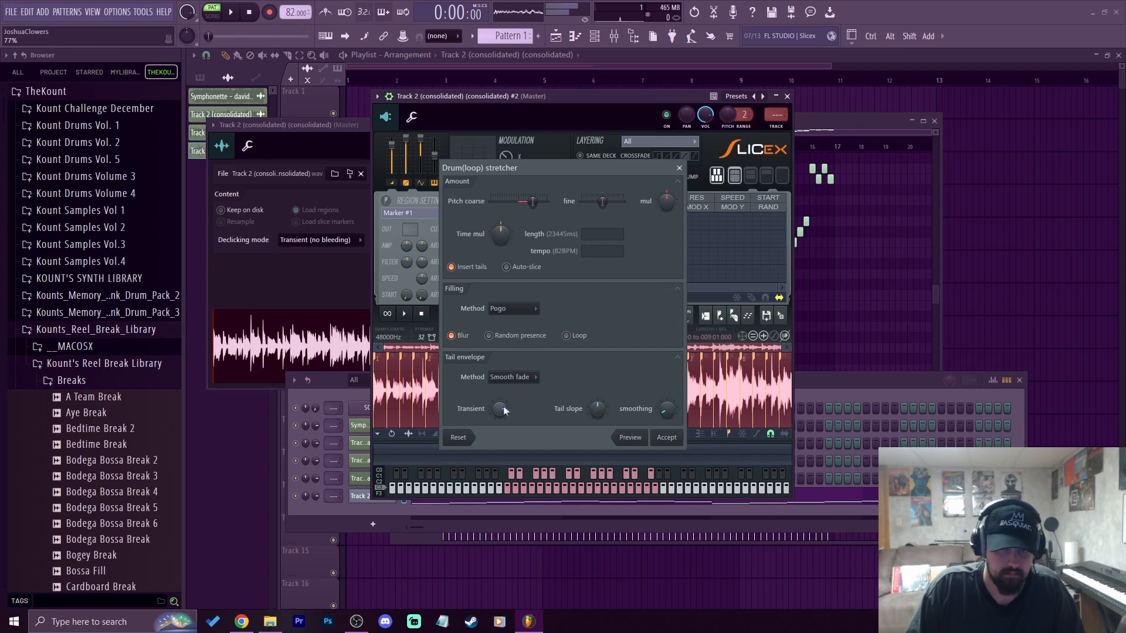
left_click(496, 377)
left_click(518, 417)
left_click(628, 437)
- Try other smoothing, transient and tail slope amounts in the tail envelope, preview them, and close the stretcher without applying it
left_click_drag(666, 409, 666, 398)
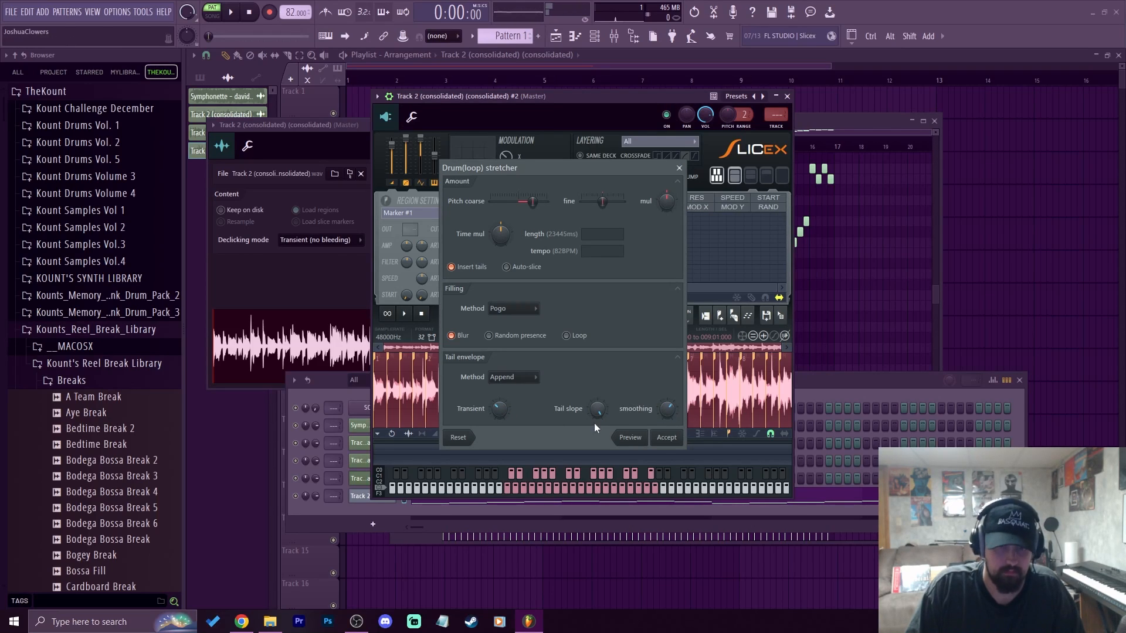
left_click_drag(501, 404, 501, 413)
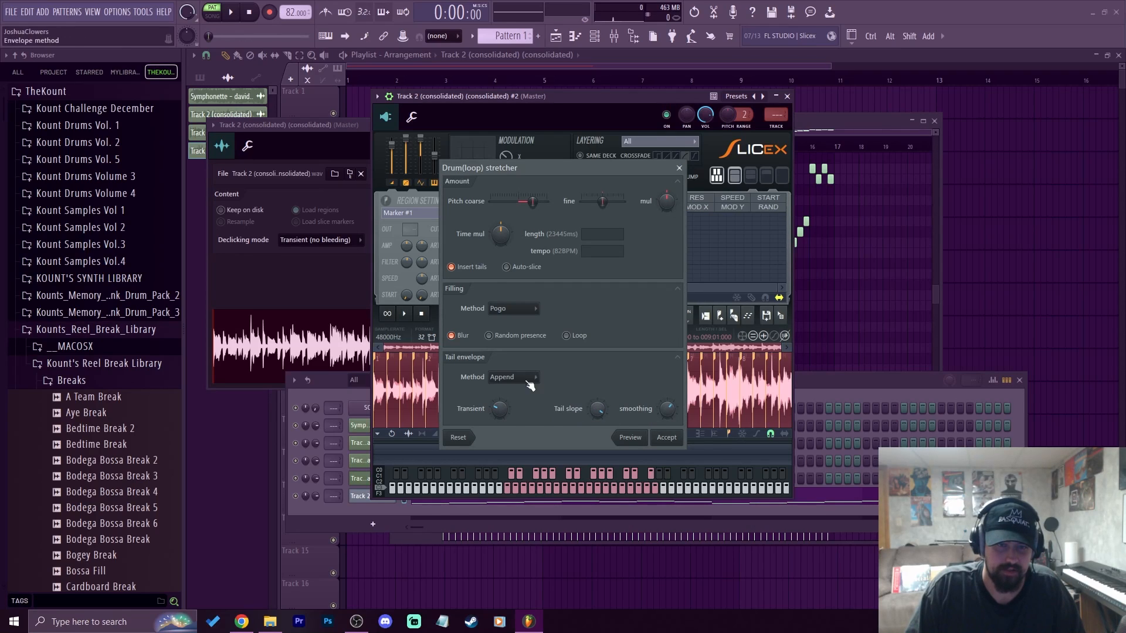
left_click_drag(599, 416, 599, 424)
left_click(630, 438)
left_click_drag(603, 409, 603, 422)
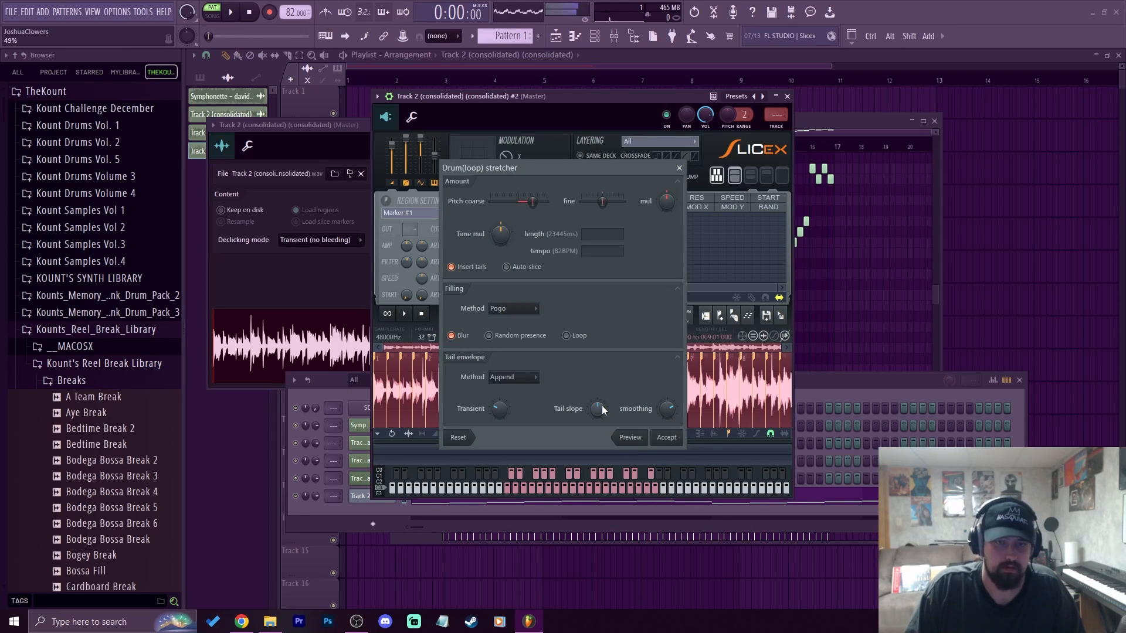
left_click(507, 310)
left_click(657, 292)
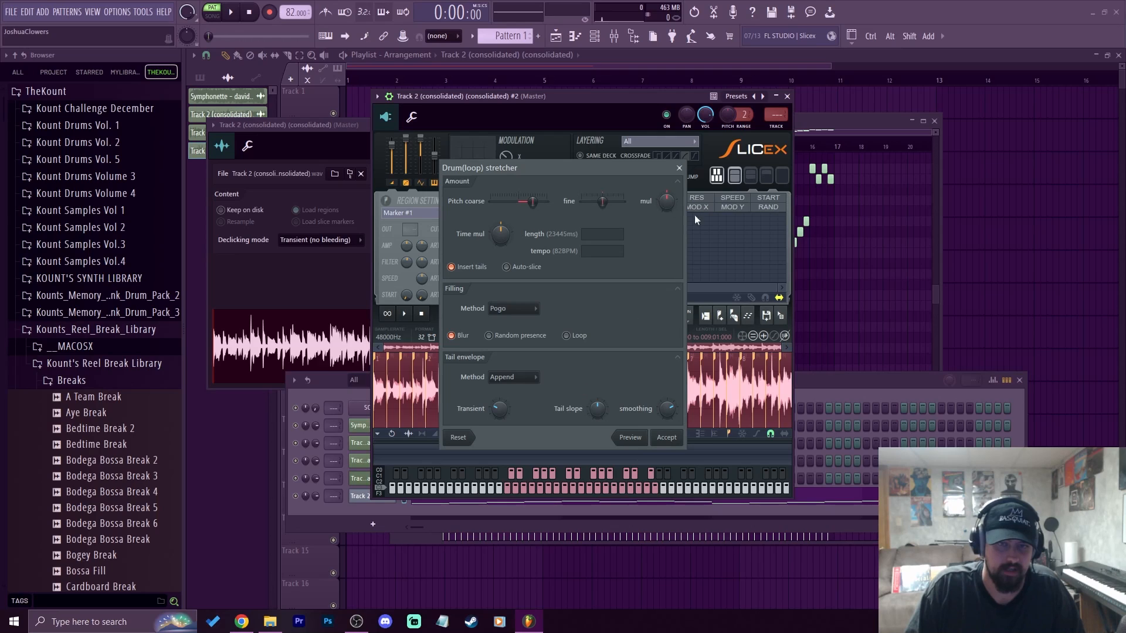
left_click(679, 170)
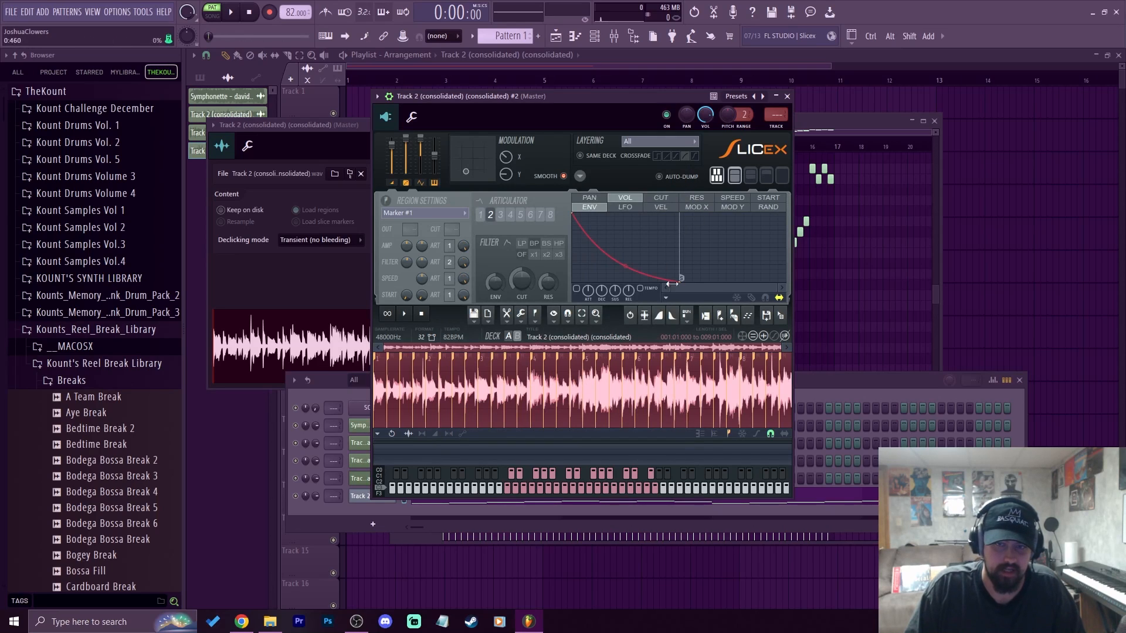
- Try the Old school FX script on the whole sample, auditioning the pattern with it and again after undoing it
left_click(688, 323)
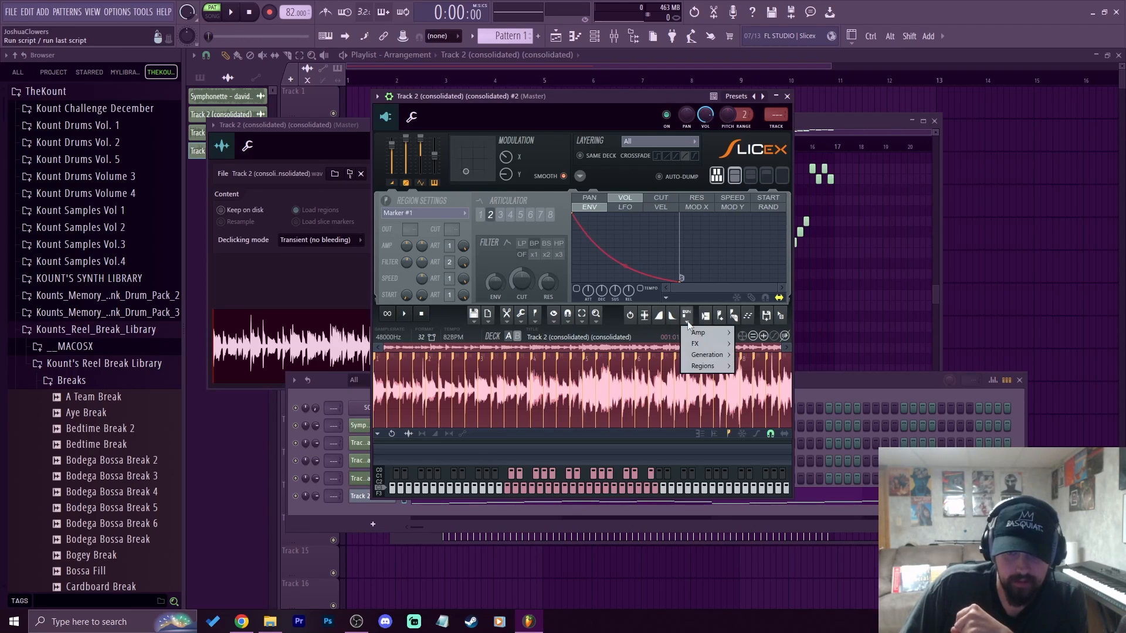
mouse_move(713, 346)
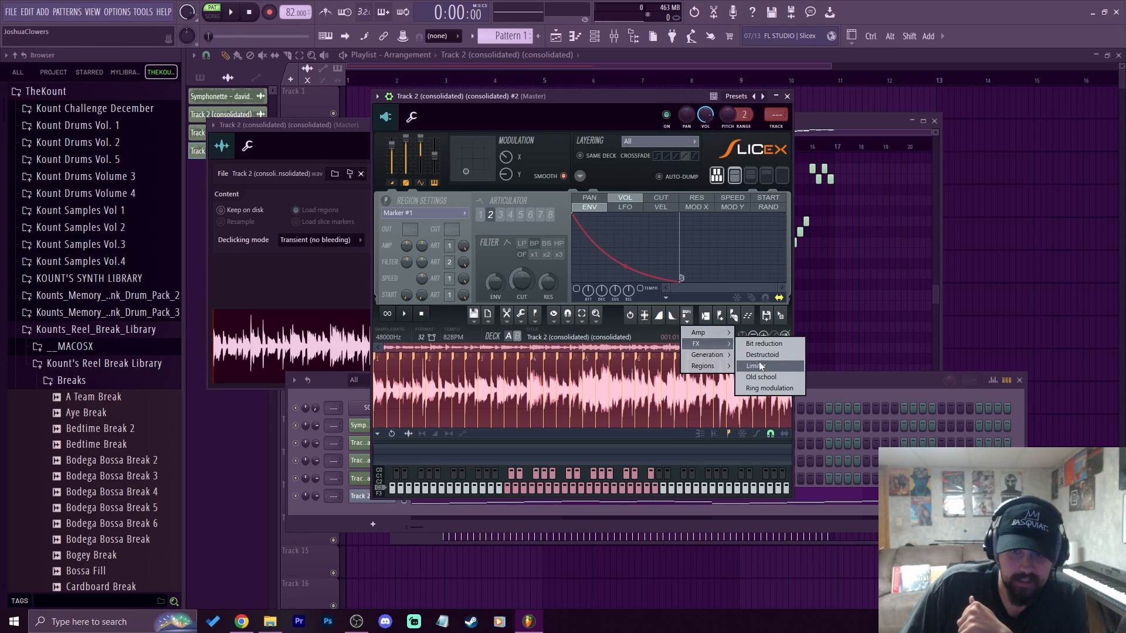
left_click(758, 377)
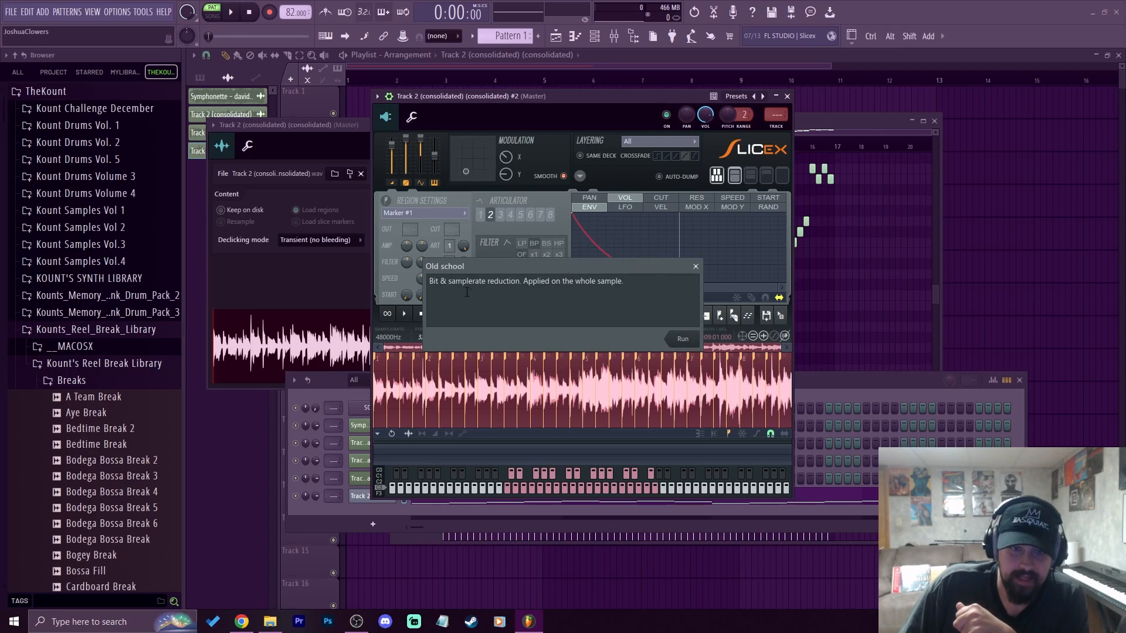
left_click(683, 339)
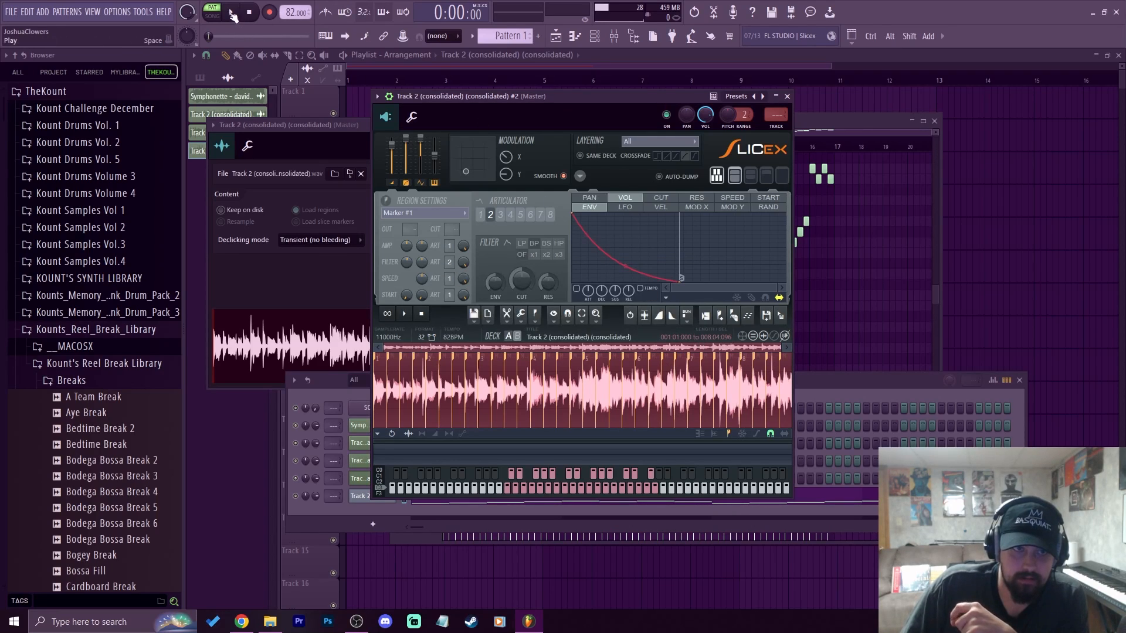
key("space")
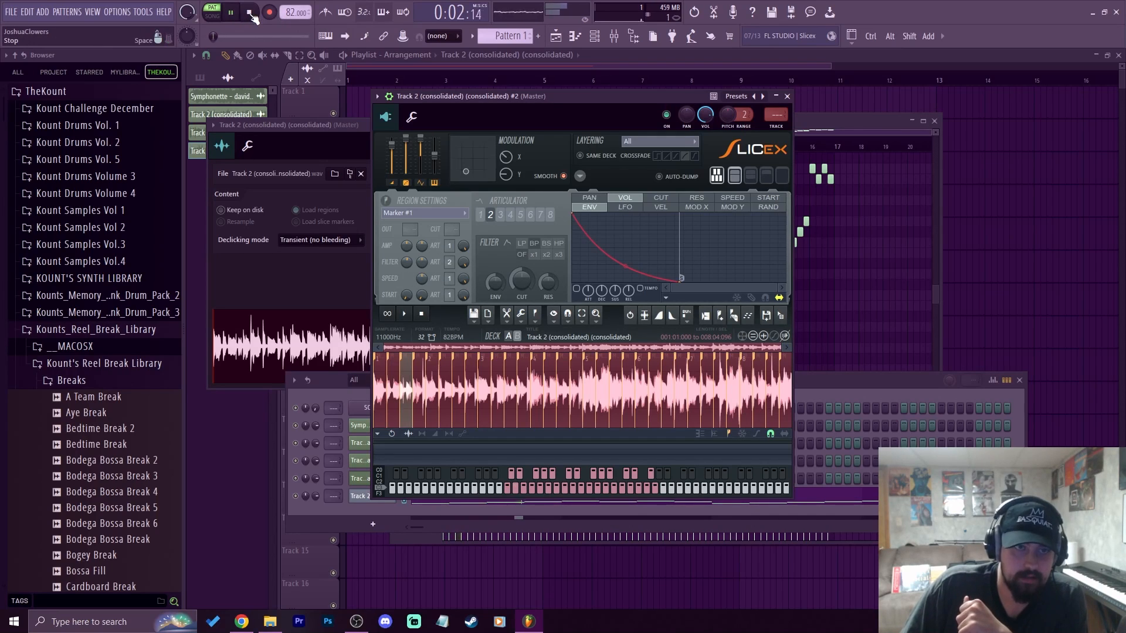
left_click(251, 12)
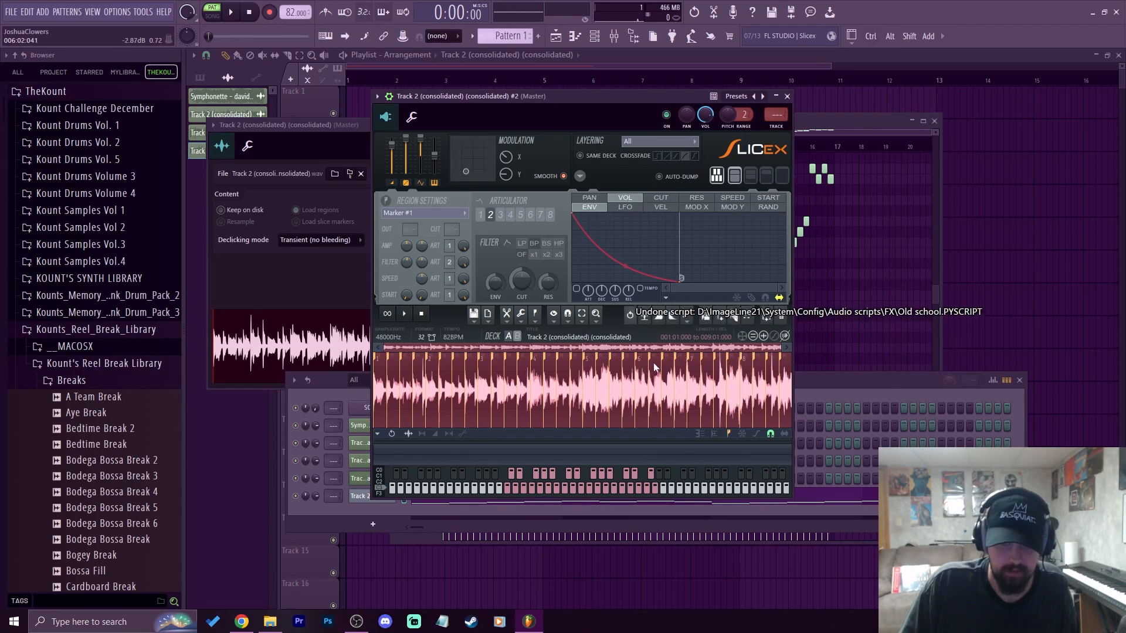
left_click(232, 12)
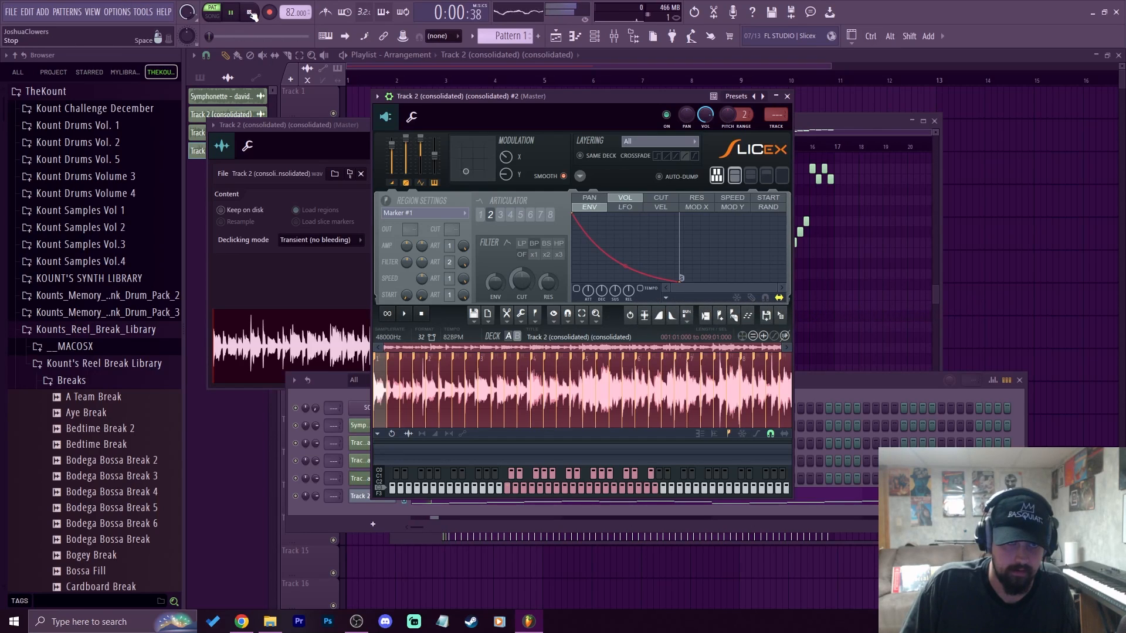
left_click(249, 12)
left_click(687, 317)
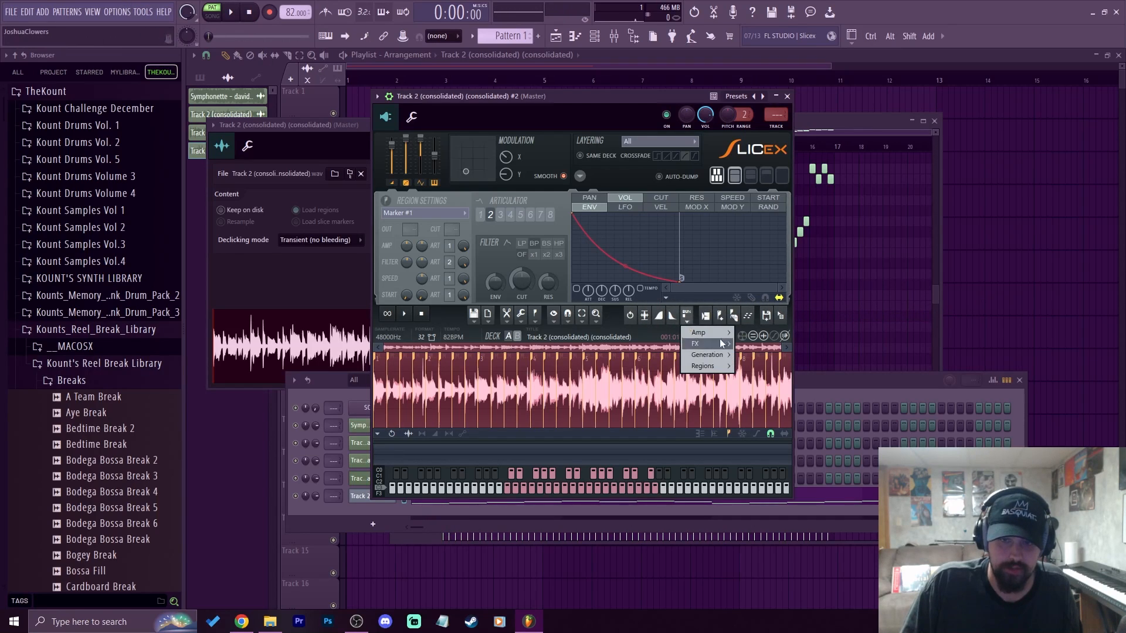
mouse_move(723, 343)
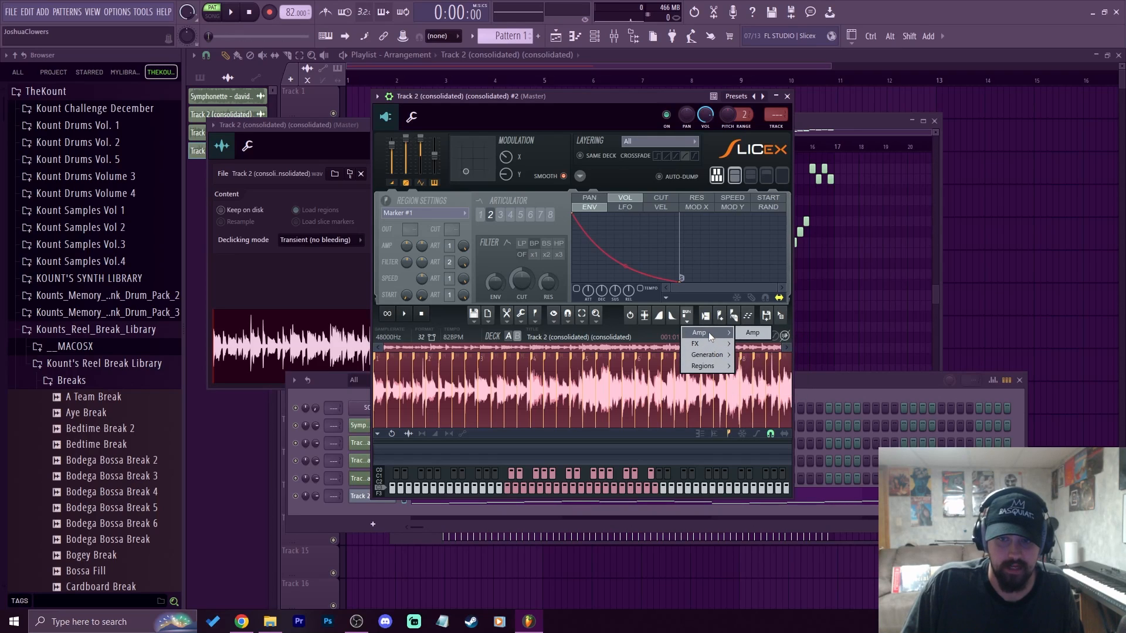
left_click(754, 333)
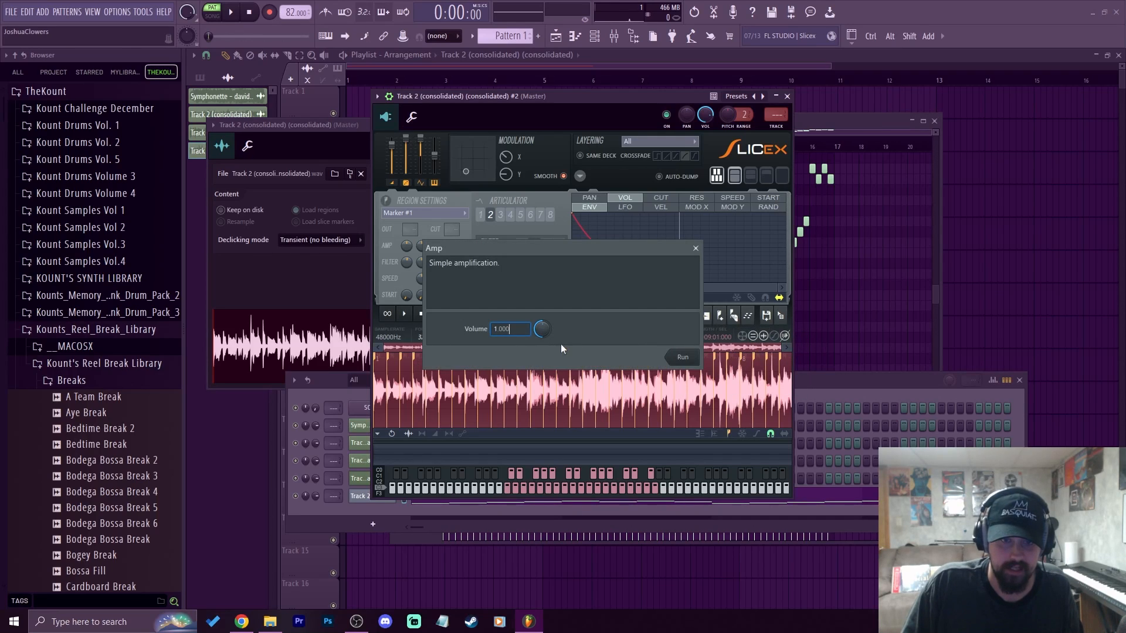
left_click(695, 248)
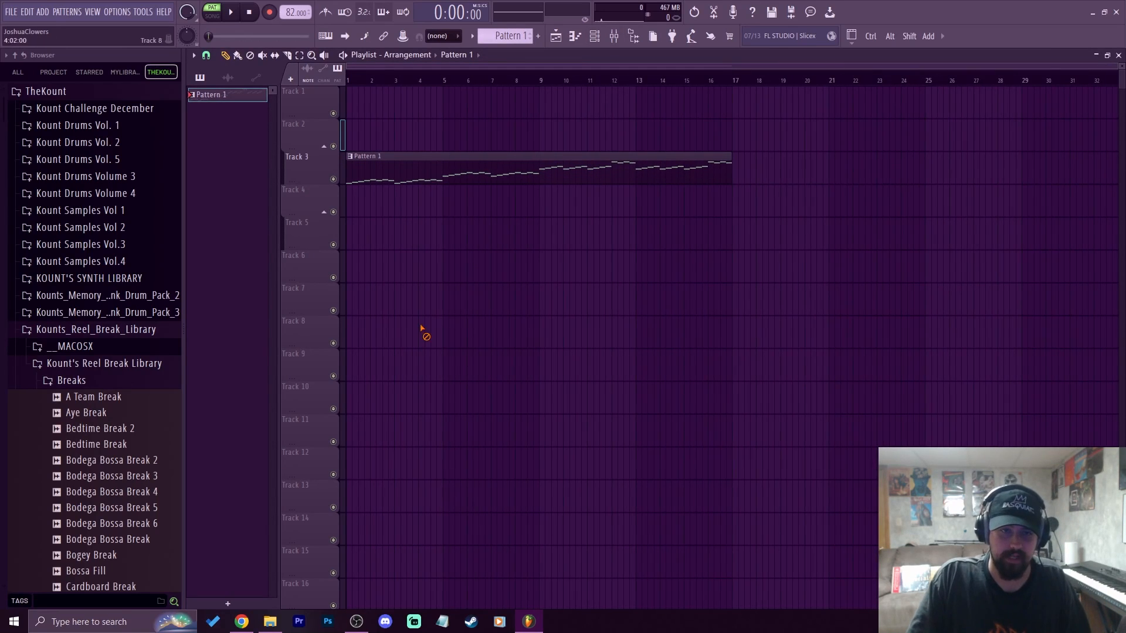
- Switch to song mode and audition the start of the arrangement from bar 1
key("l")
key("space")
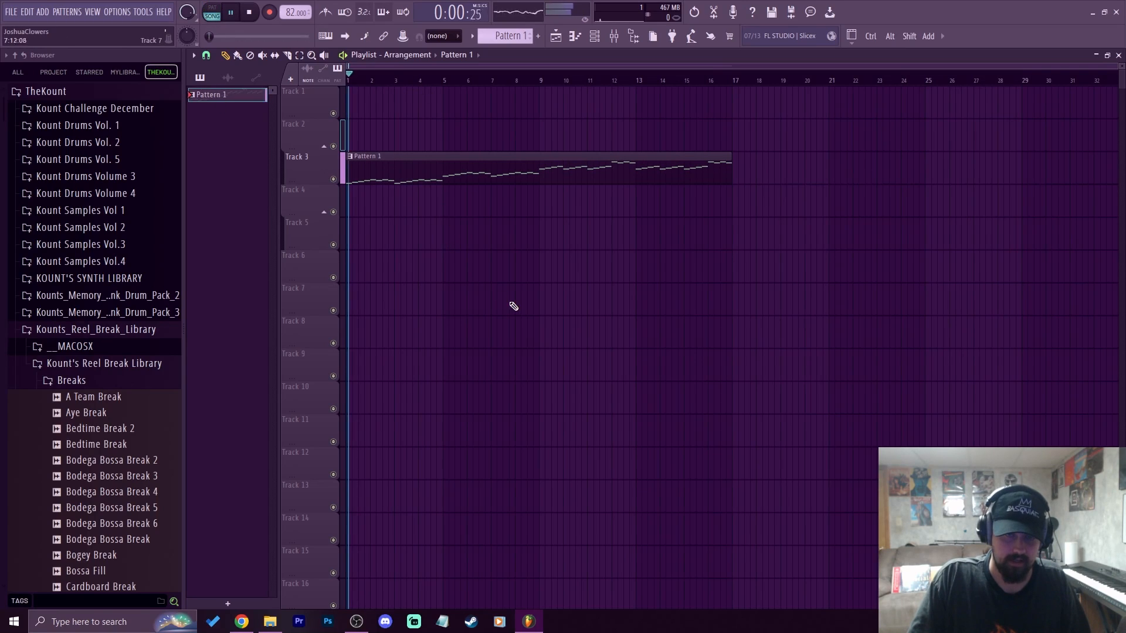
key("space")
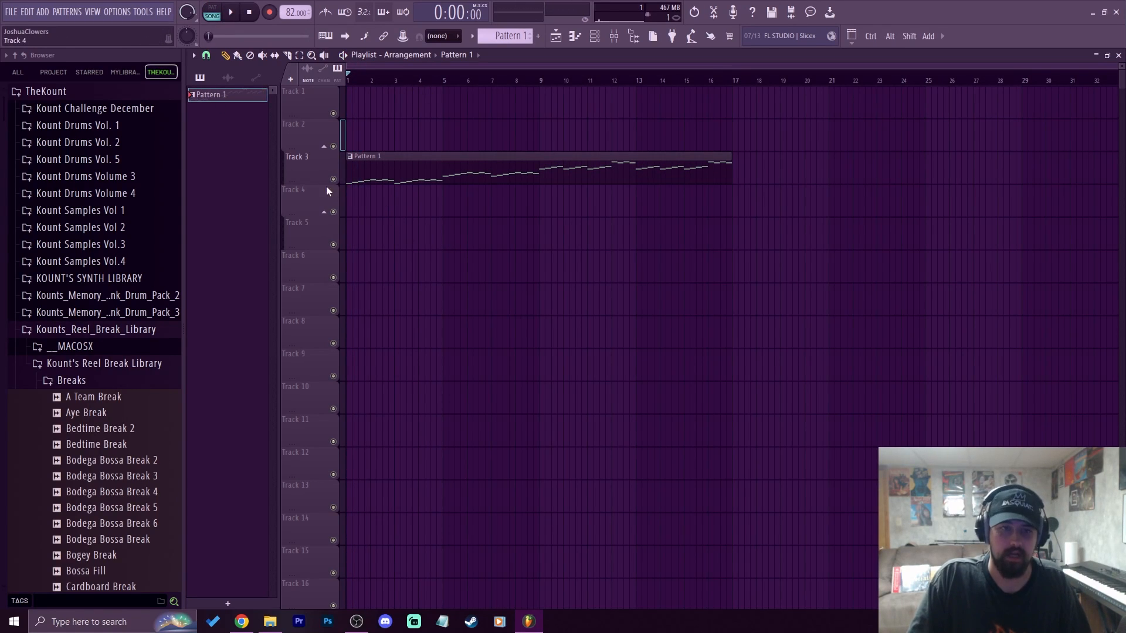
- Consolidate the Pattern 1 clip on Track 3 into a 32Bit float stereo WAV and dismiss the ASIO Link Pro window
right_click(307, 154)
left_click(408, 352)
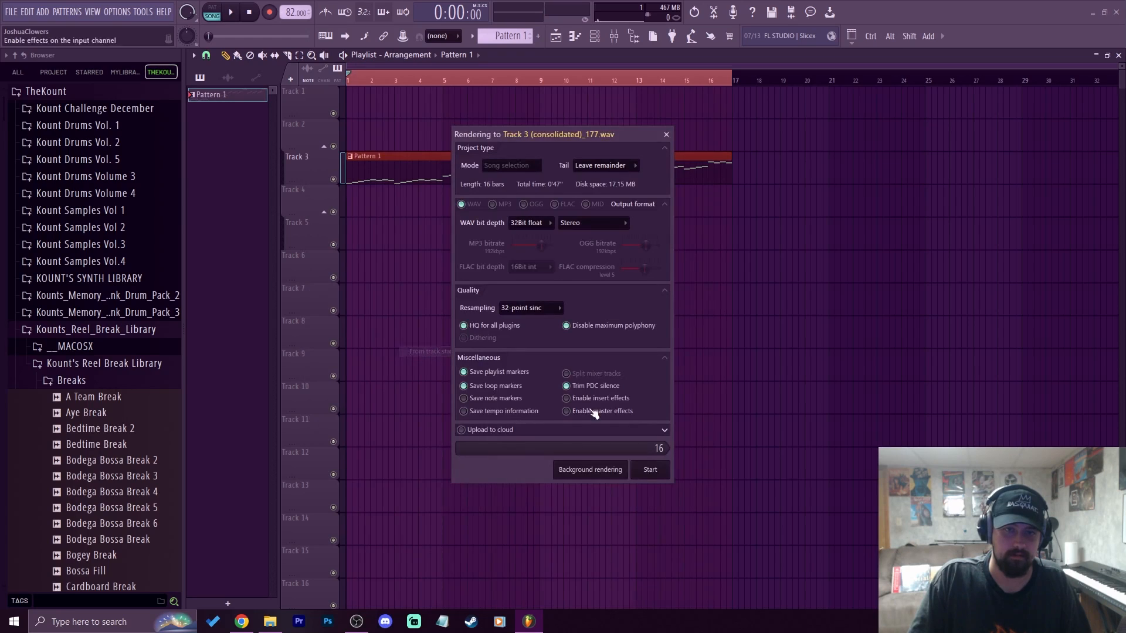
left_click(650, 471)
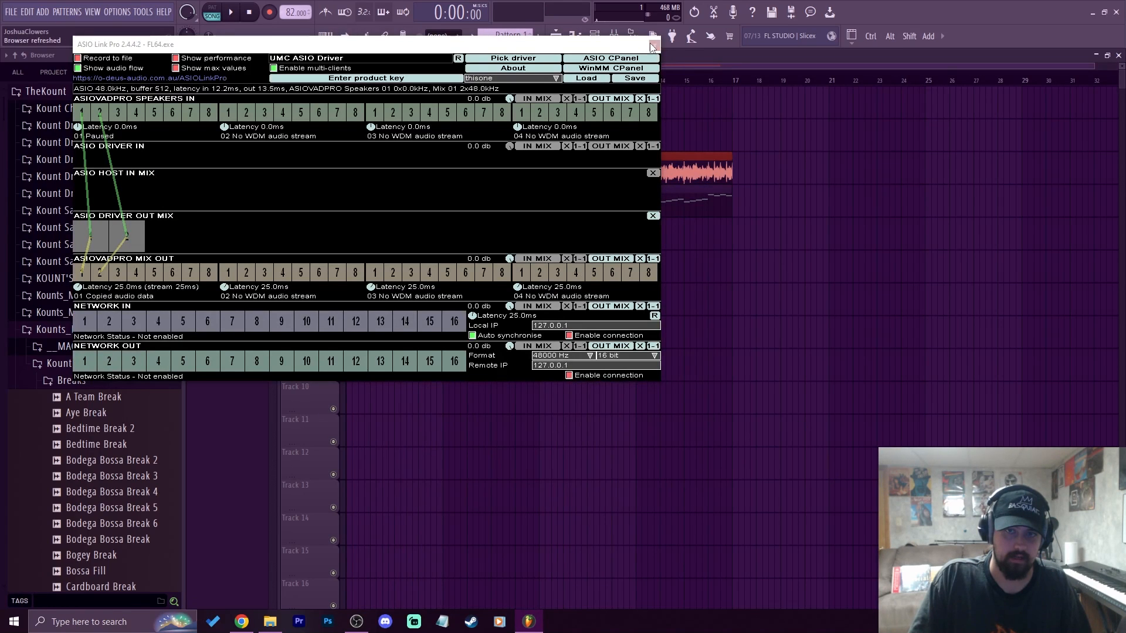
left_click(653, 45)
left_click_drag(616, 166, 464, 171)
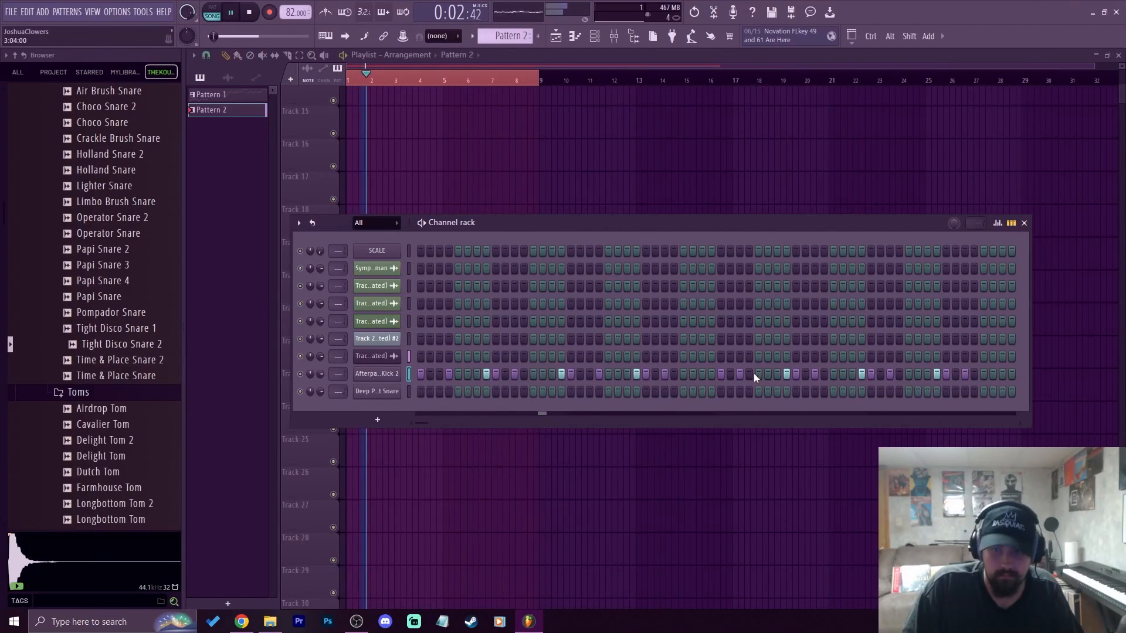
- Move the Kick 2 hits on the third step of bars 3 and 4 to the fourth step
left_click(749, 374)
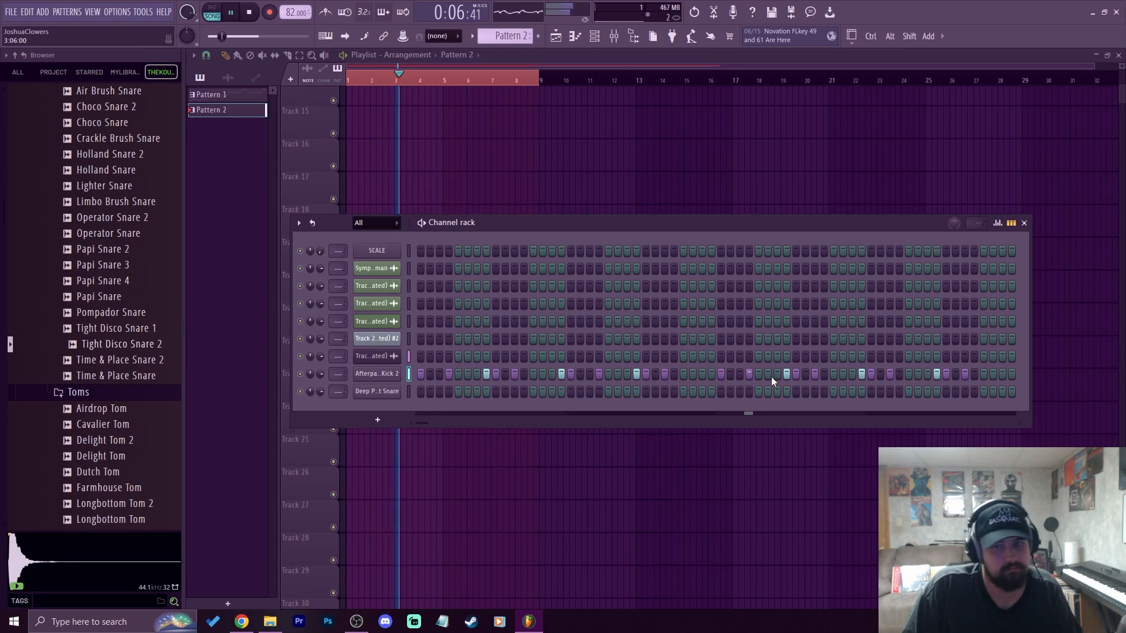
left_click(890, 375)
left_click(899, 374)
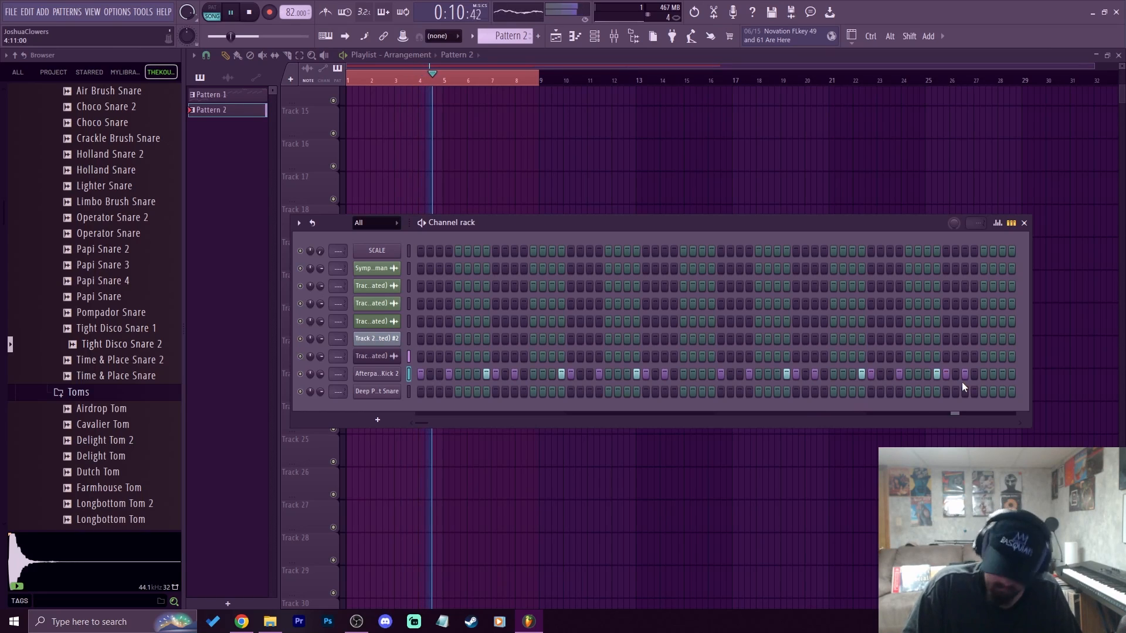
- Audition brush, Operator and Choco snares from the one-shot Snares folder and add Choco Snare 2 as a new channel
scroll(114, 398, "up", 4)
left_click(130, 391)
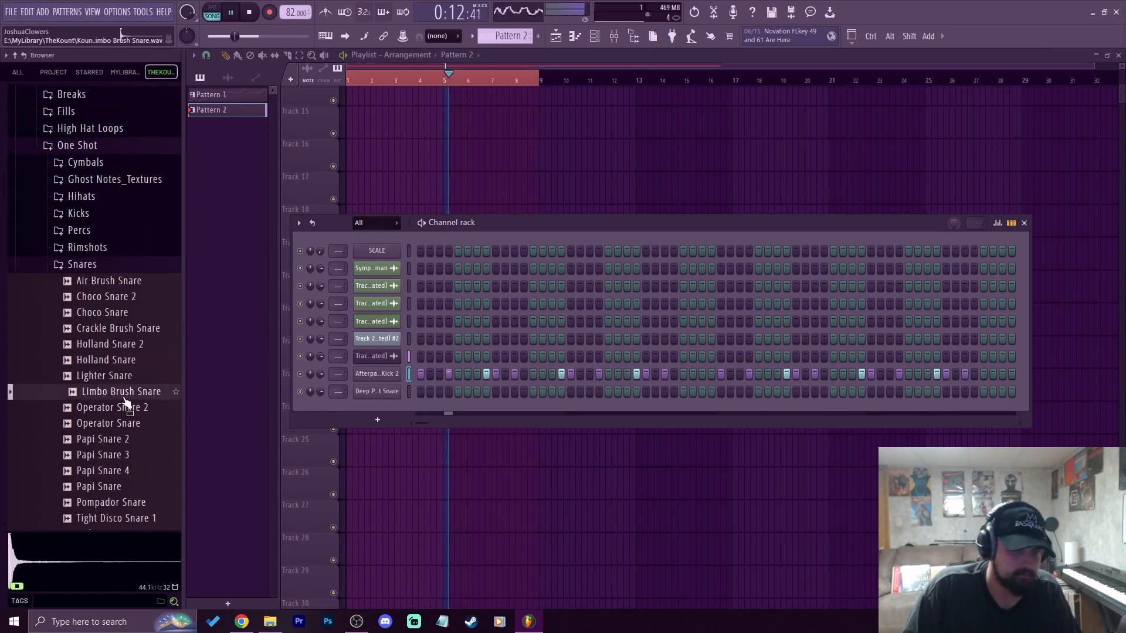
left_click(131, 407)
left_click(142, 391)
left_click(126, 312)
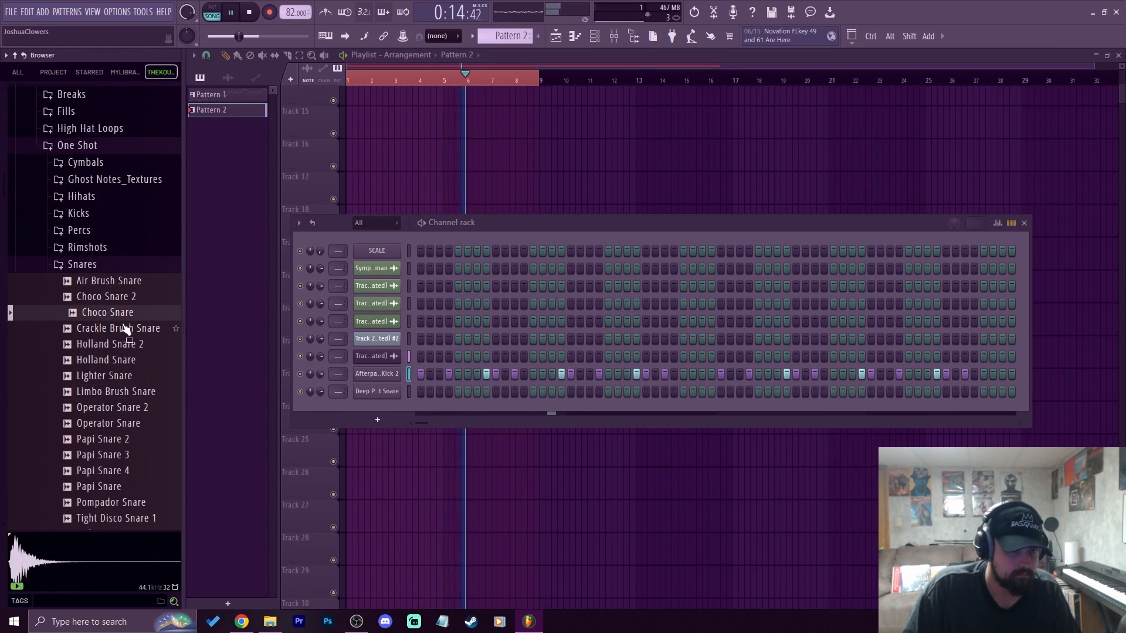
left_click(112, 297)
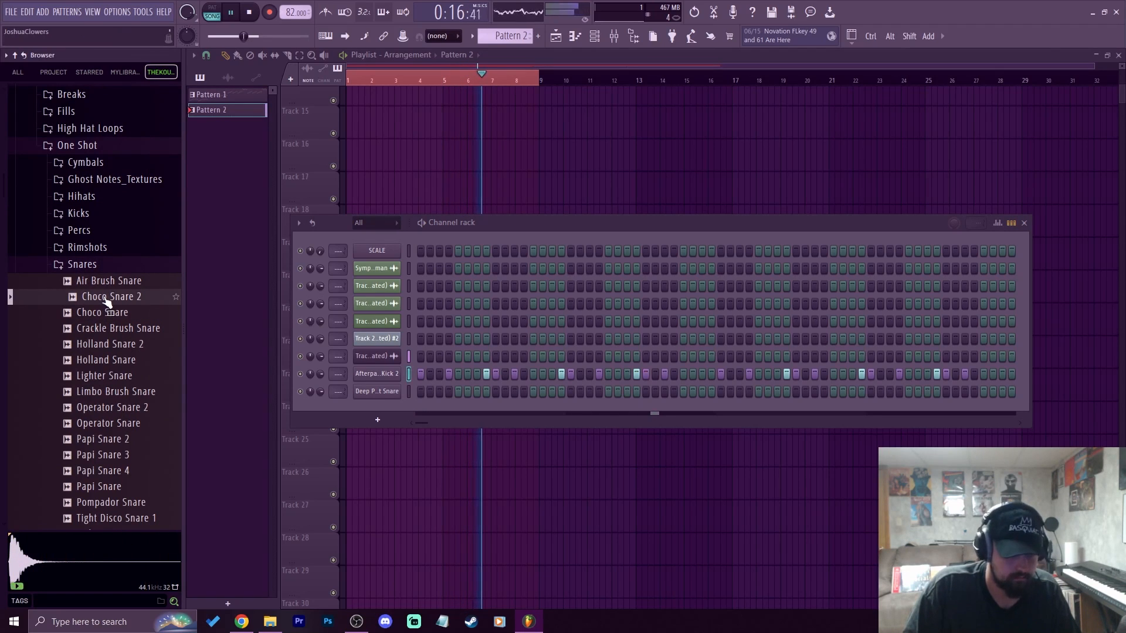
left_click_drag(112, 300, 410, 419)
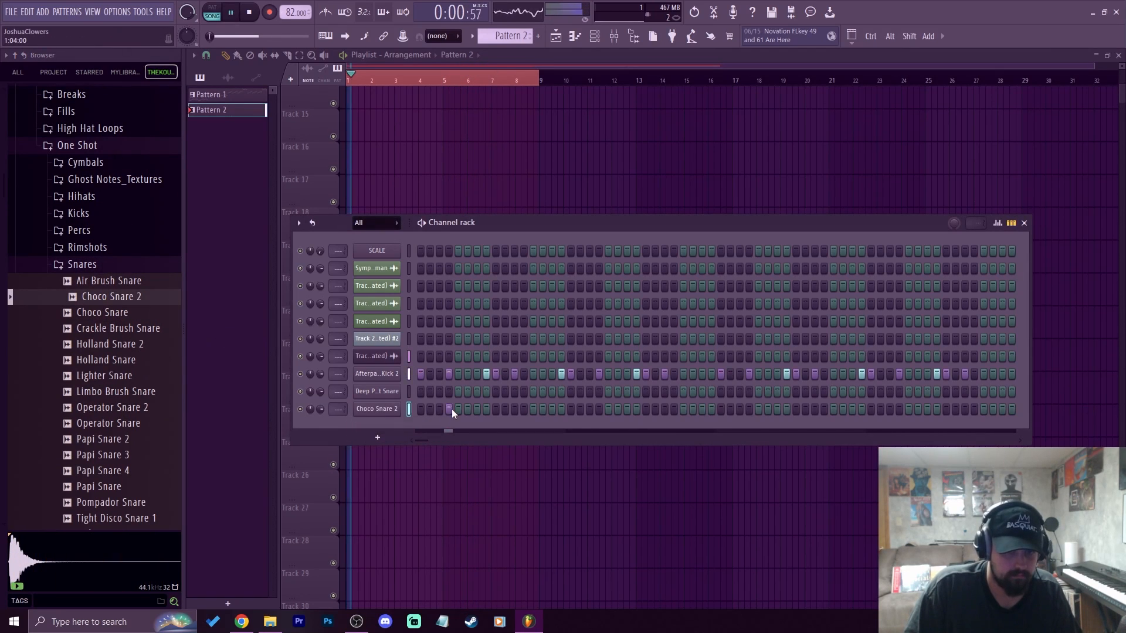
- Sequence Choco Snare 2 on steps 5 and 13 of each of the four bars in Pattern 2
left_click(459, 409)
key("space")
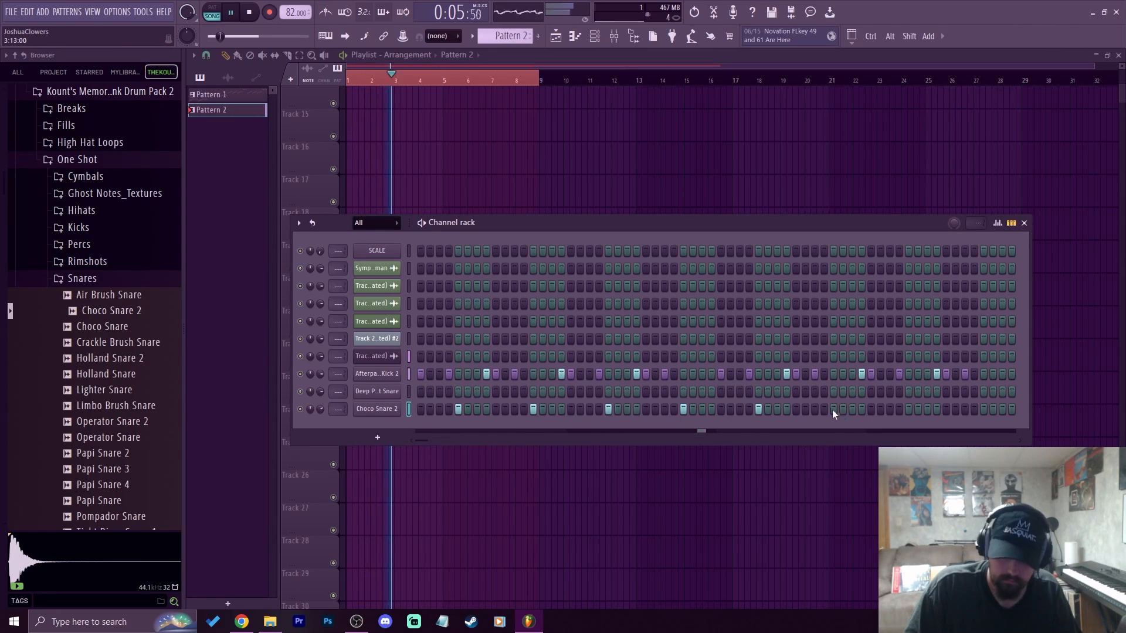
left_click(899, 410)
left_click(899, 409)
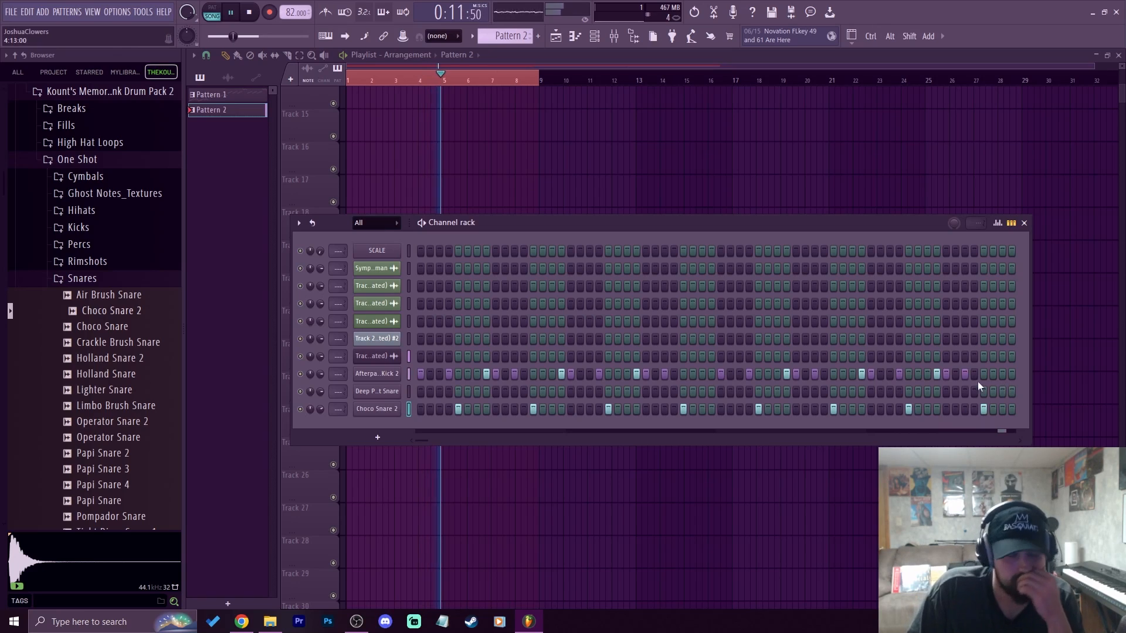
- Browse the one-shot drum folders for a hi-hat and fill the Century Hihat channel on every fourth step of Pattern 2
left_click(87, 261)
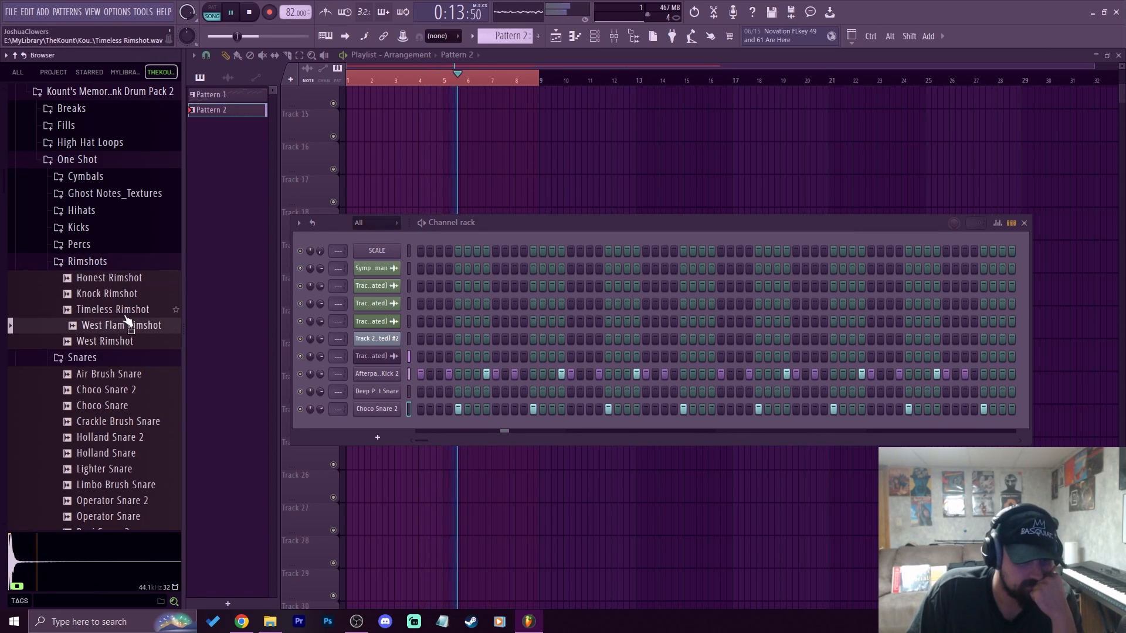
scroll(105, 305, "up", 6)
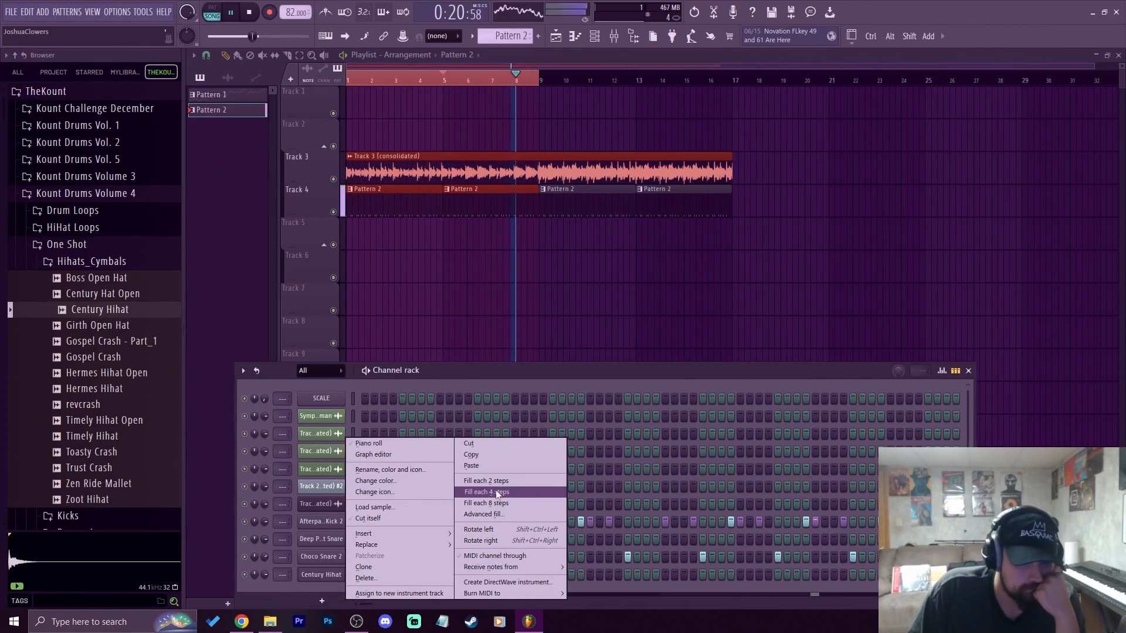
left_click(516, 487)
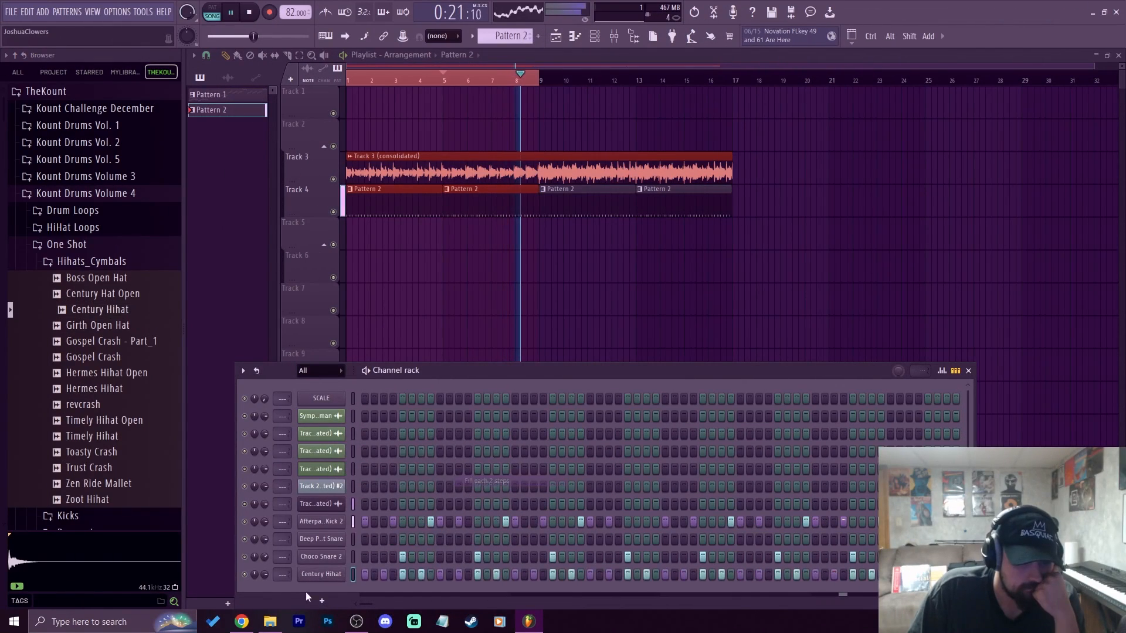
right_click(322, 575)
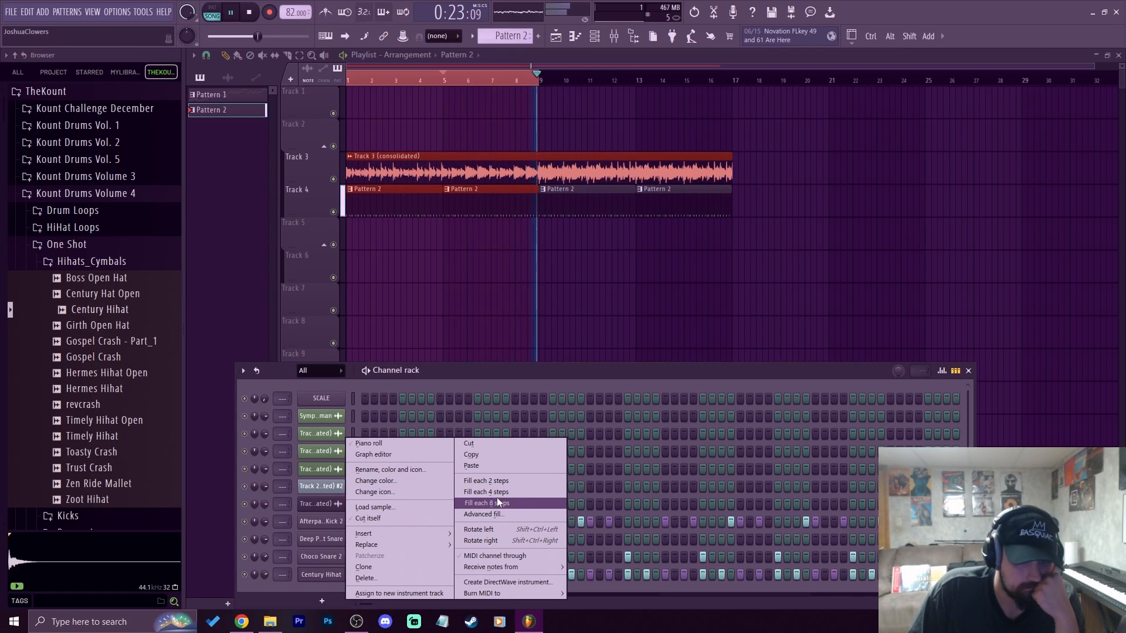
left_click(496, 492)
- Audition Girth Open Hat and Century Hat Open, and add Century Hat Open as a new channel
left_click(117, 326)
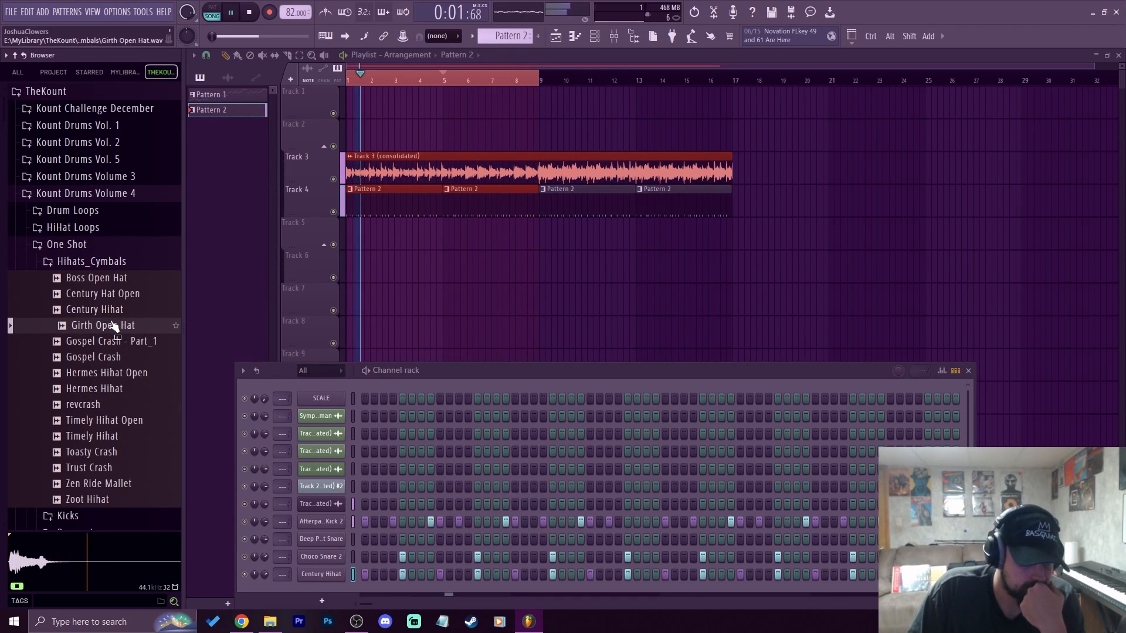
left_click(131, 296)
left_click_drag(131, 304, 266, 588)
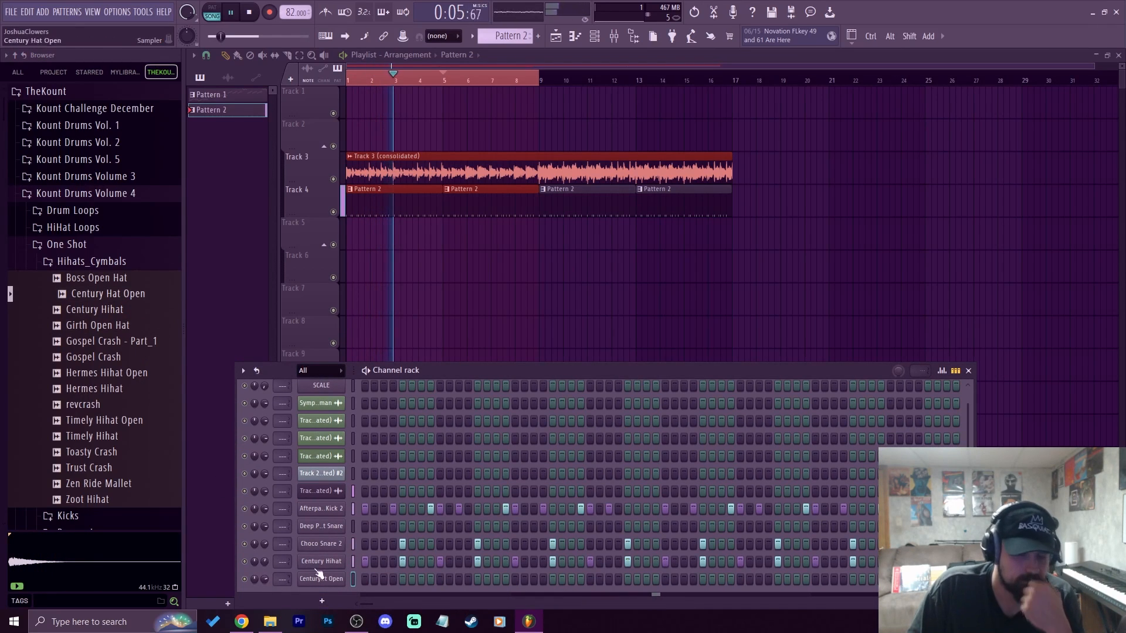
left_click_drag(451, 369, 466, 210)
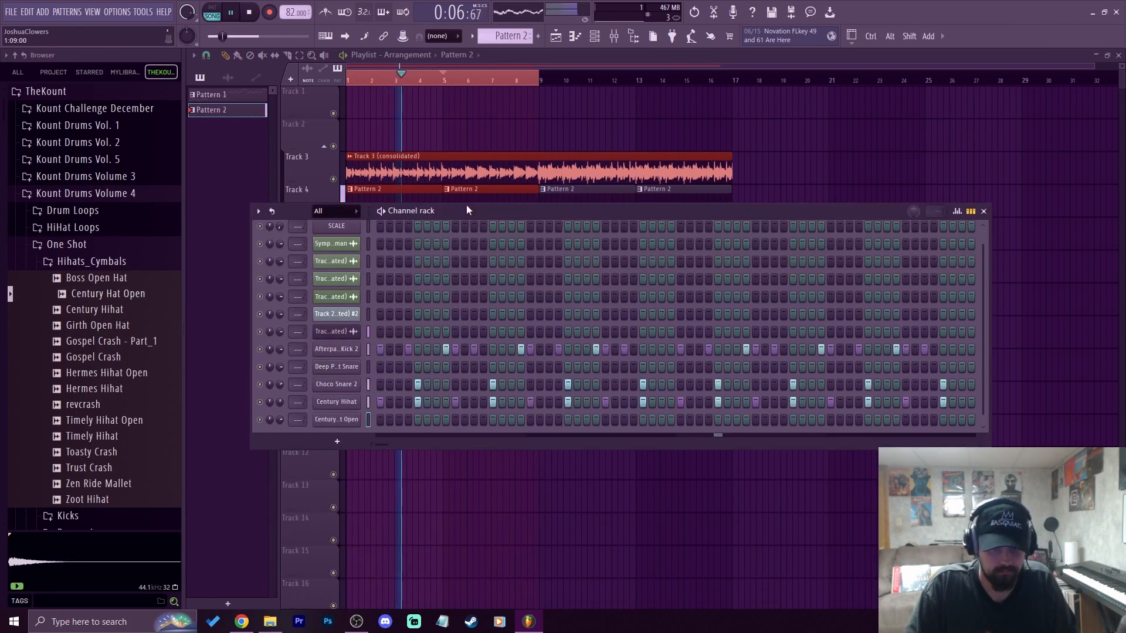
- Place a Century Hat Open hit on the third step of each of the four bars in Pattern 2
left_click(400, 420)
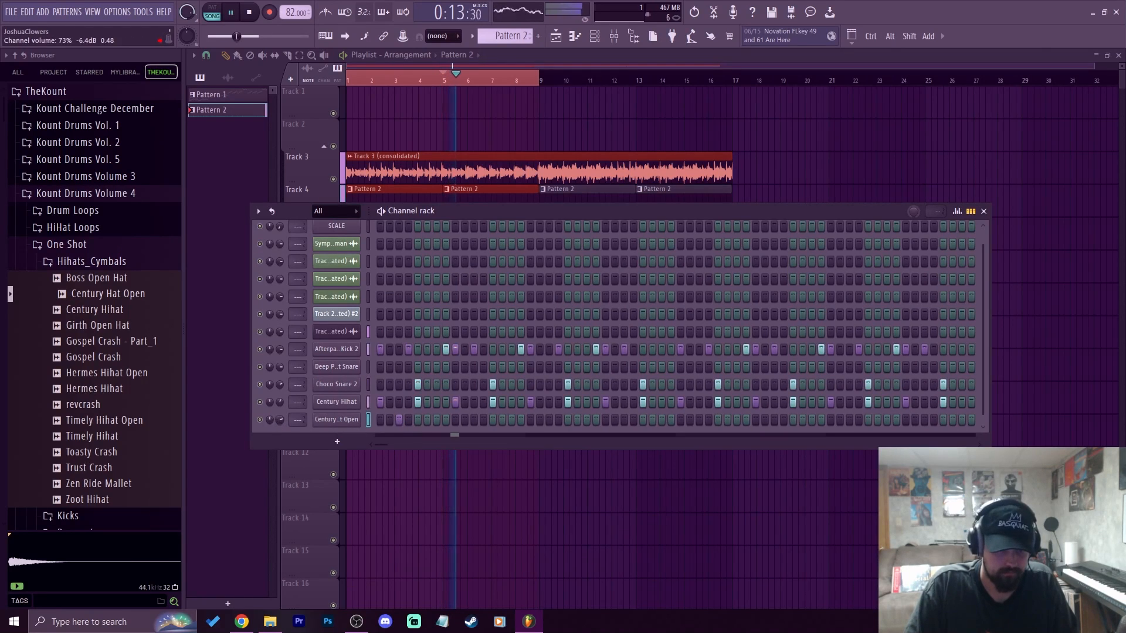
left_click(547, 421)
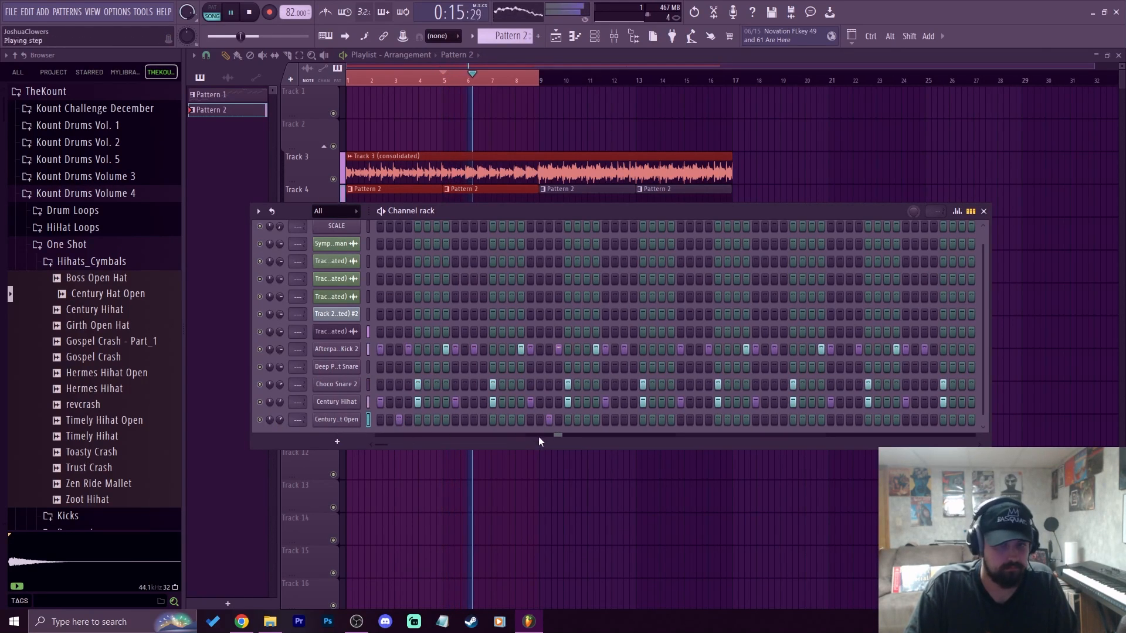
left_click(701, 422)
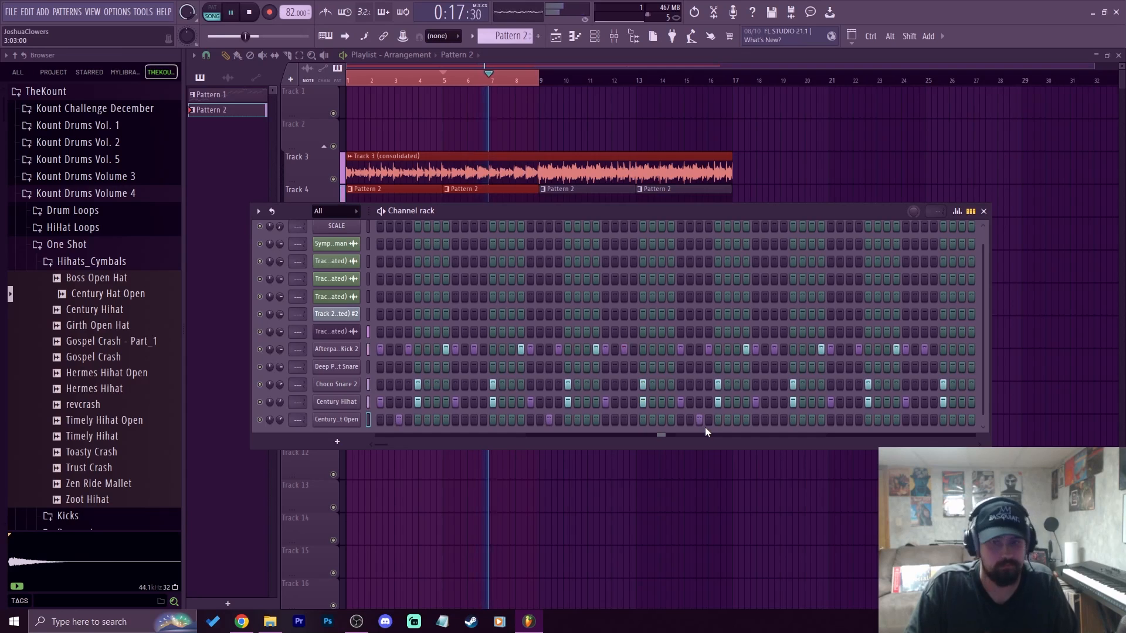
left_click(850, 420)
- Load Fruity Parametric EQ 2 on mixer Insert 4 for the Track 3 (consolidated) clip and roll off the high frequencies
double_click(534, 173)
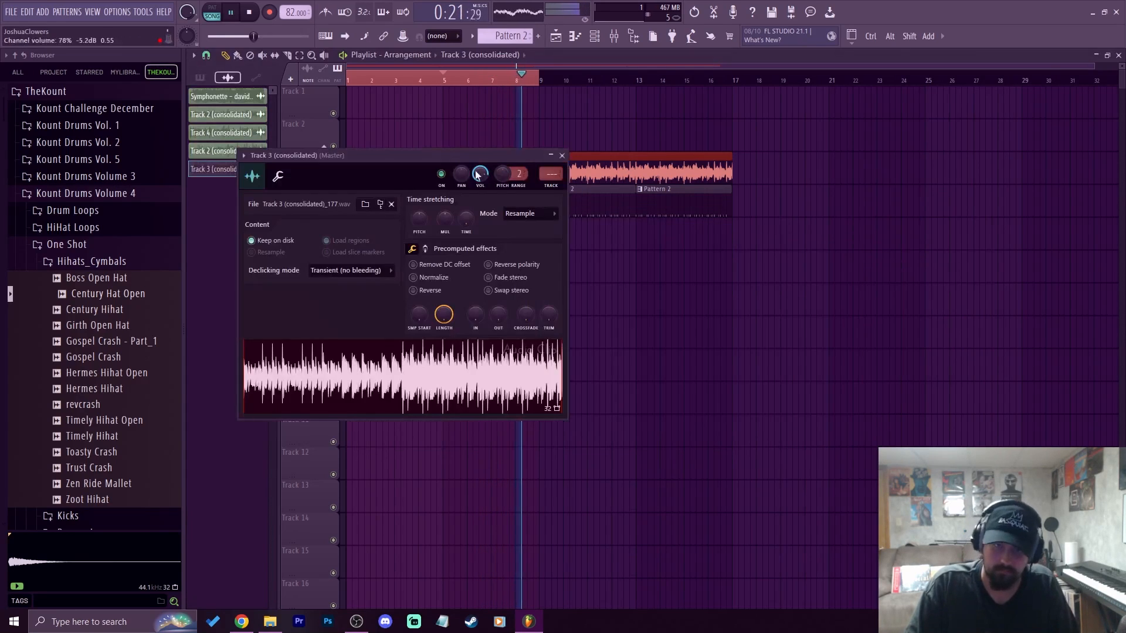
left_click(595, 37)
left_click(962, 347)
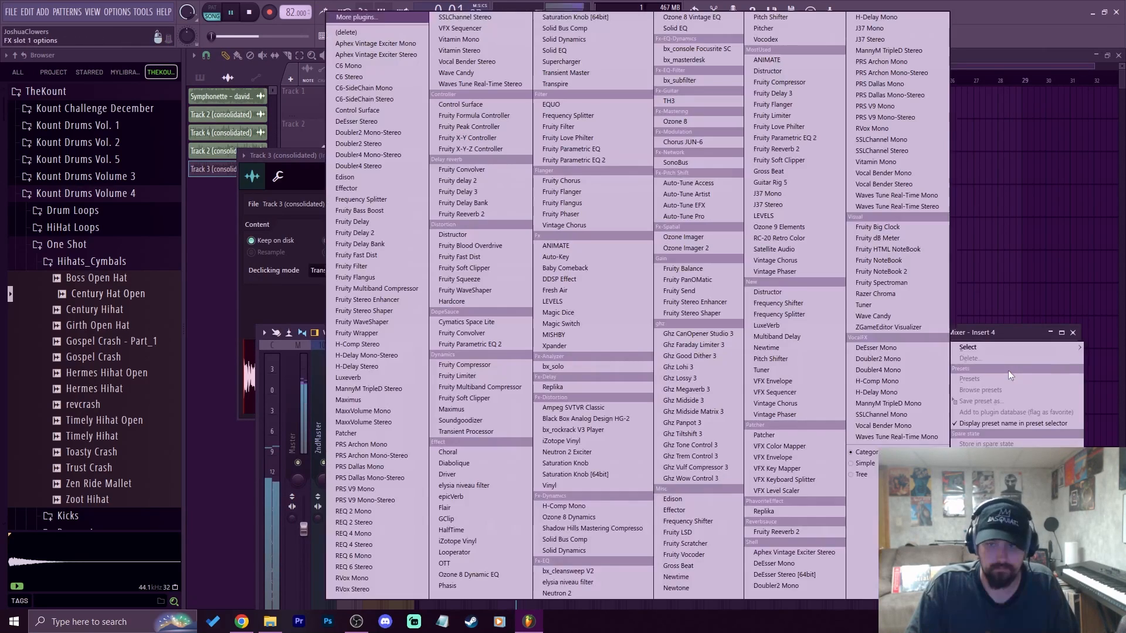
left_click(622, 159)
left_click(405, 340)
left_click_drag(440, 239, 517, 308)
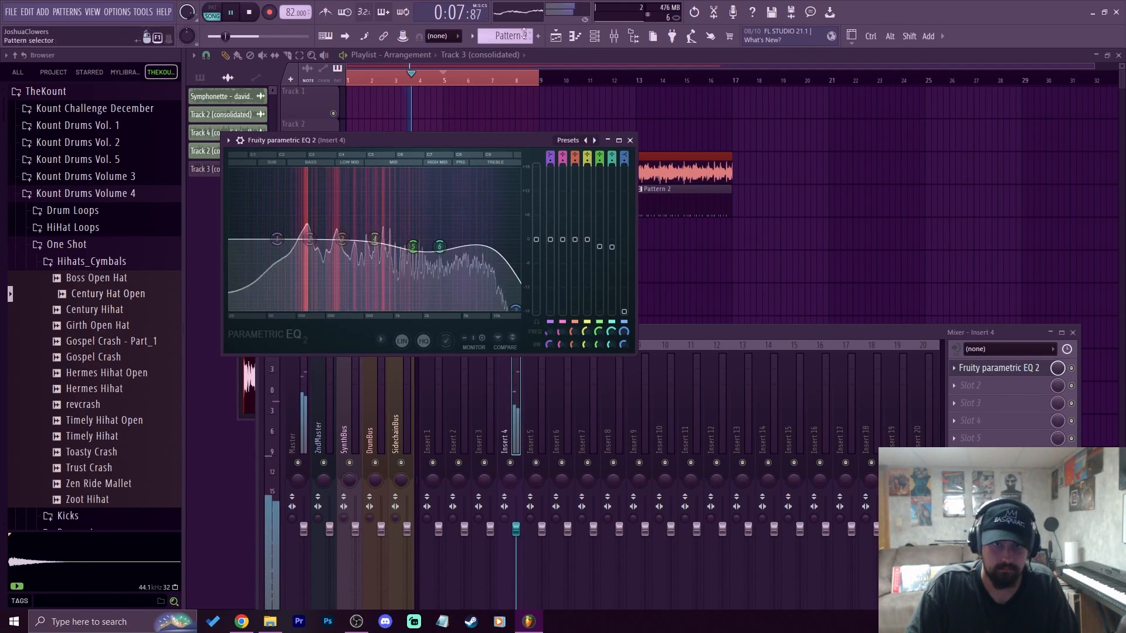
- Audition Timely Hihat and open the One Shots folder of Kount's Memory Bank Drum Pack 3
left_click(594, 36)
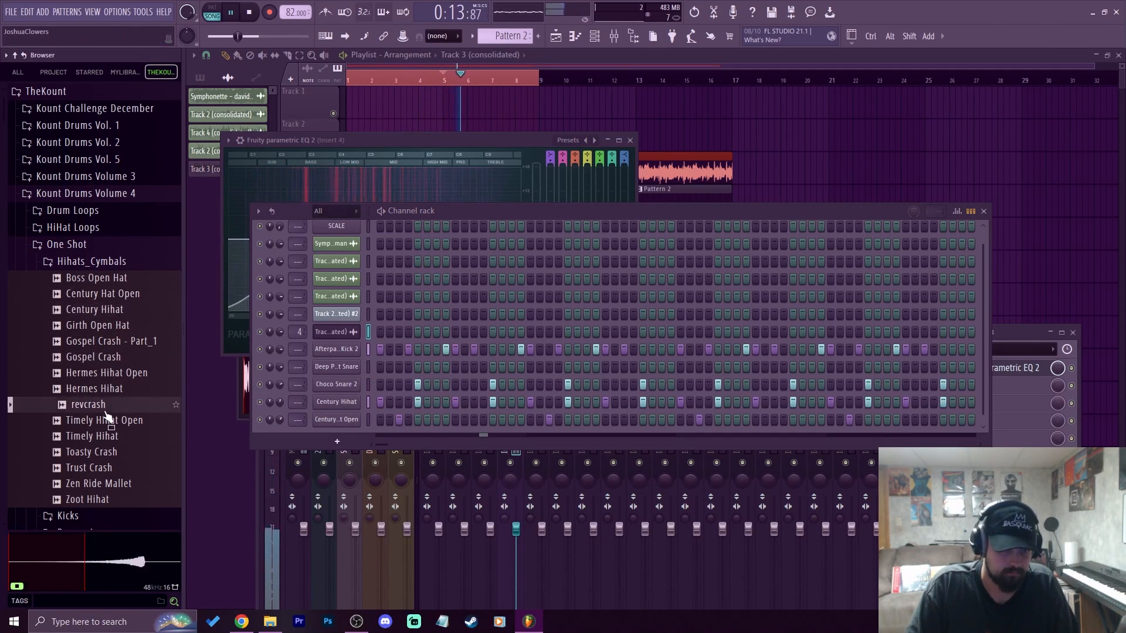
left_click(117, 435)
scroll(117, 433, "down", 4)
scroll(118, 432, "up", 4)
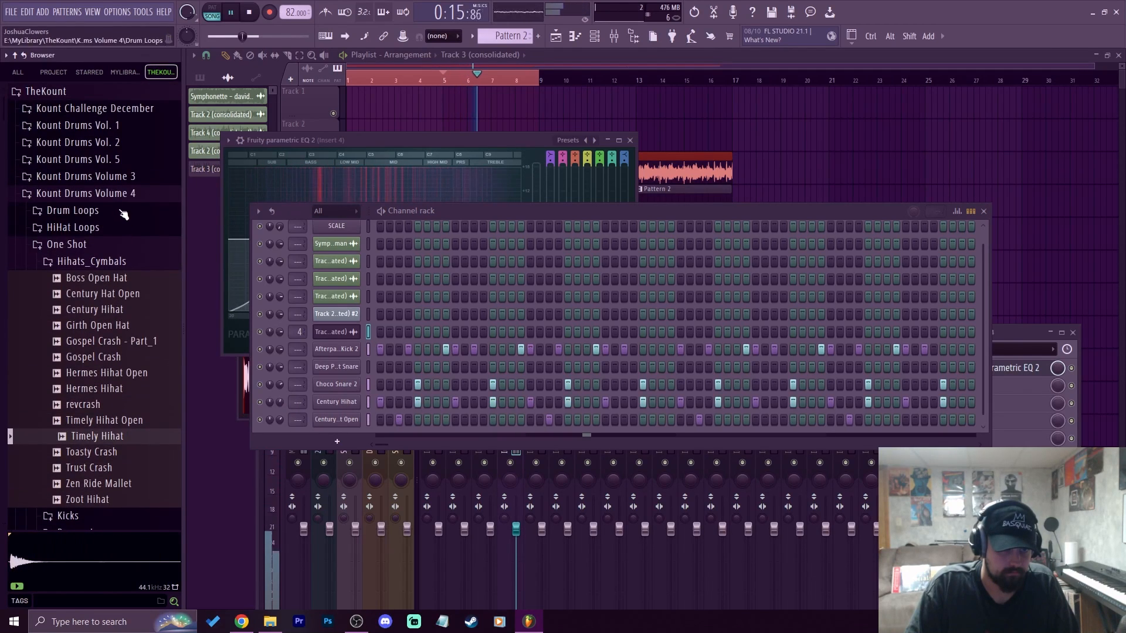
left_click(100, 199)
left_click(106, 346)
left_click(92, 381)
left_click(92, 381)
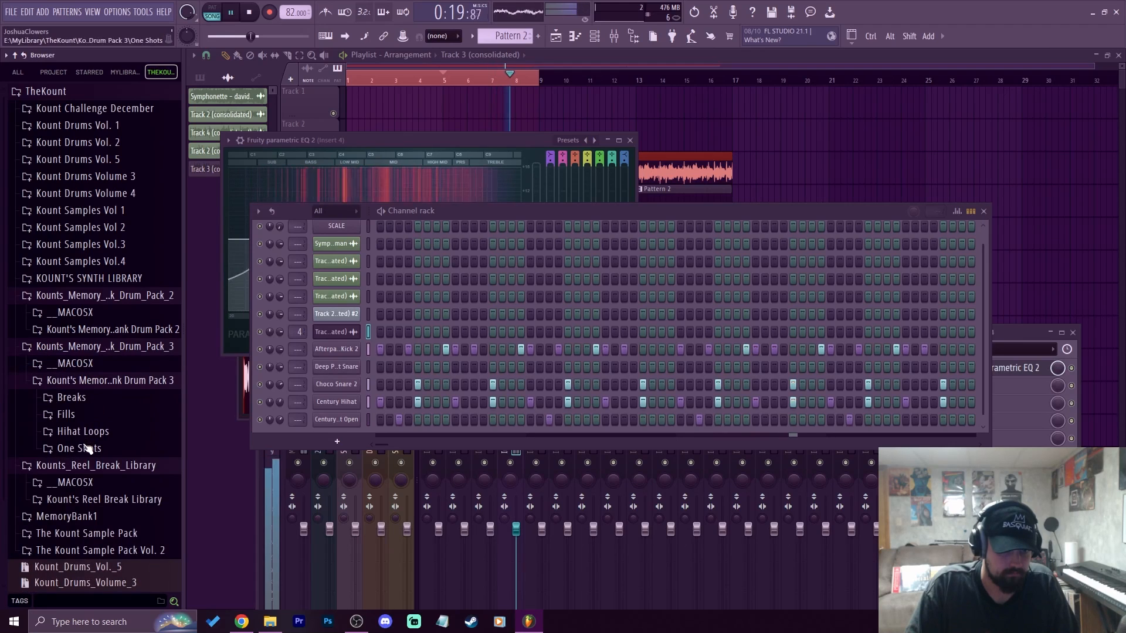
left_click(87, 449)
- Audition the Grover, Primate and Stoney hats in the HiHats folder and replace the Century Hihat sample with Stoney Hat 5
left_click(105, 390)
left_click(130, 430)
left_click(135, 446)
left_click(124, 477)
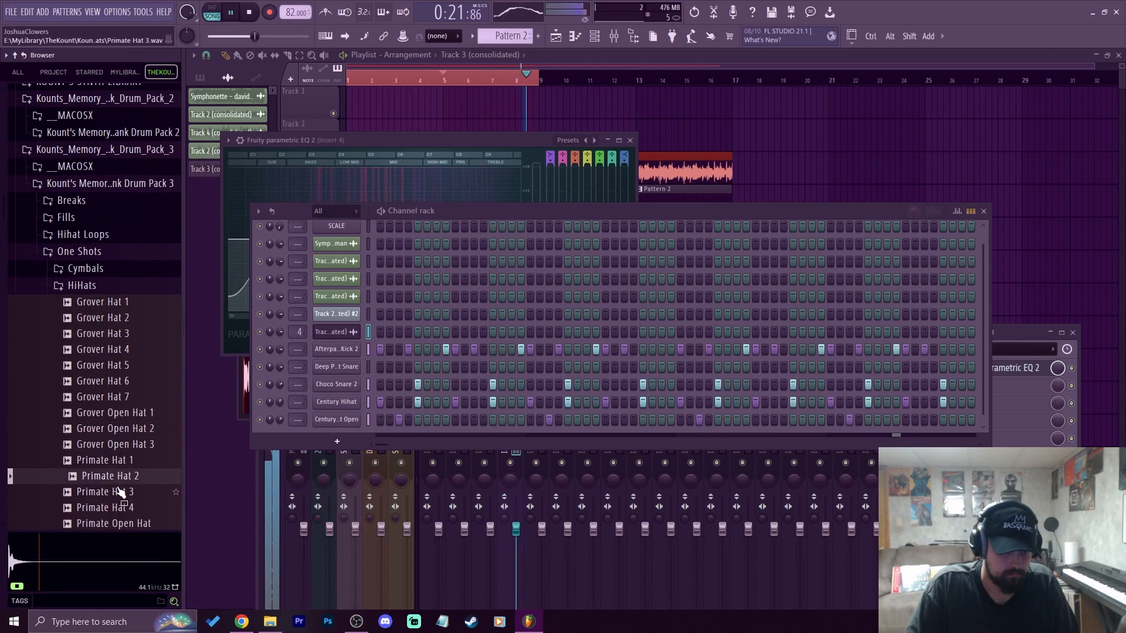
scroll(118, 499, "down", 4)
left_click(106, 413)
left_click_drag(106, 412, 281, 407)
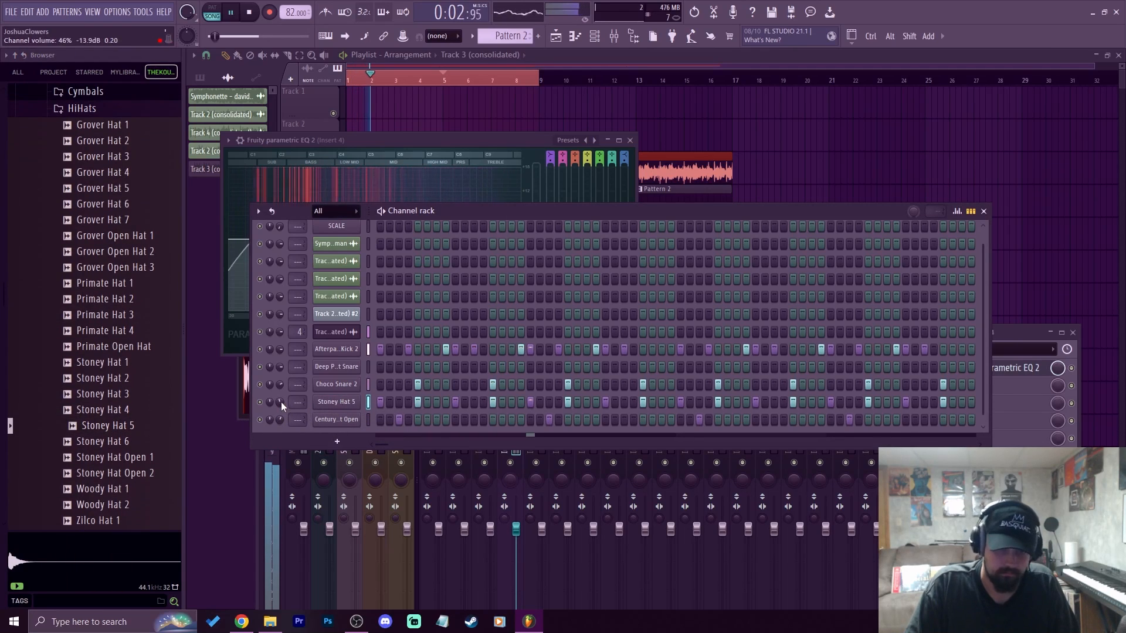
- Fill Stoney Hat 5 on every second step and adjust the channel volumes of Stoney Hat 5 and Century Hat Open
right_click(352, 403)
left_click(487, 439)
left_click_drag(280, 402, 279, 403)
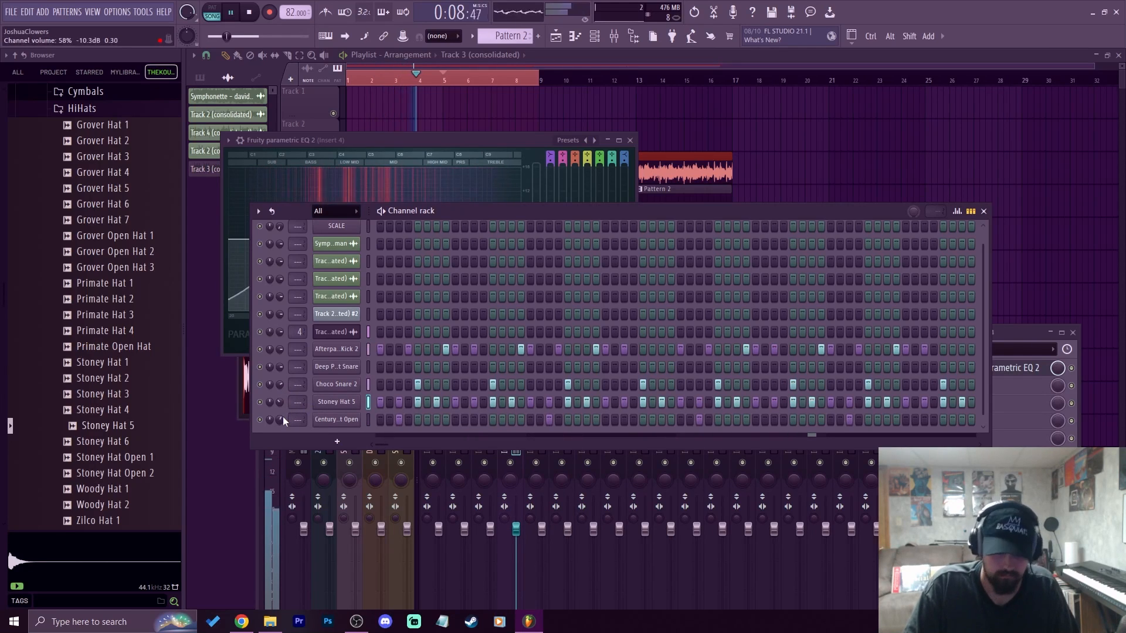
left_click_drag(280, 418, 281, 421)
scroll(123, 392, "up", 6)
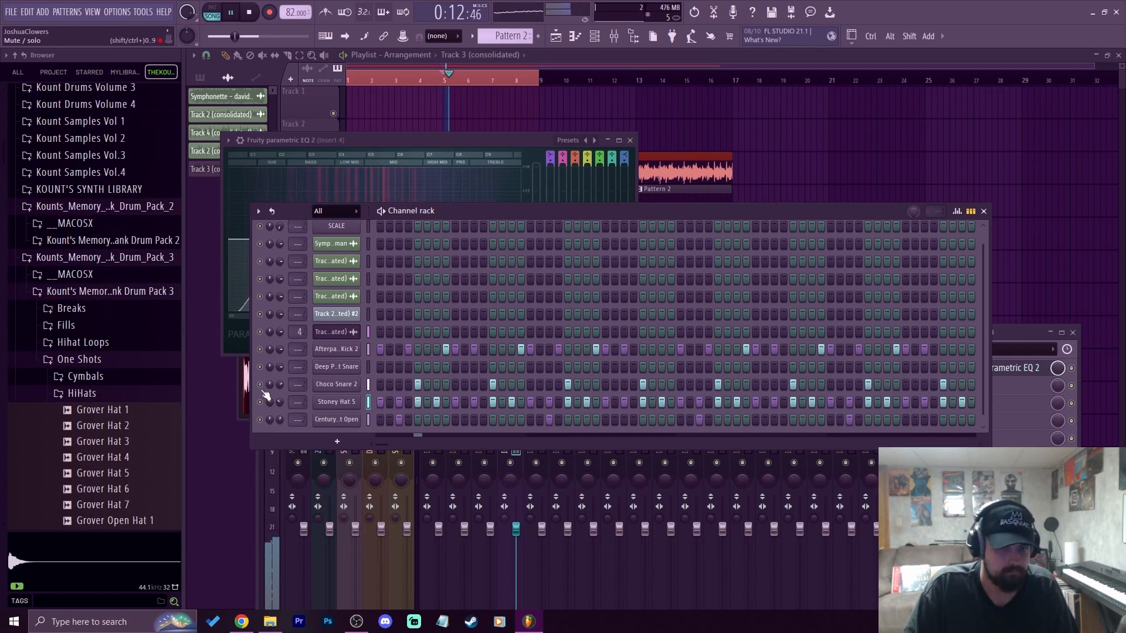
- Lower bands 2, 3 and 4 slightly and dip band 6 in Insert 4's Parametric EQ 2, and close the EQ
left_click(483, 186)
left_click_drag(457, 264, 451, 262)
left_click_drag(375, 239, 365, 250)
left_click_drag(413, 247, 340, 247)
left_click_drag(451, 261, 457, 262)
left_click_drag(413, 231, 342, 246)
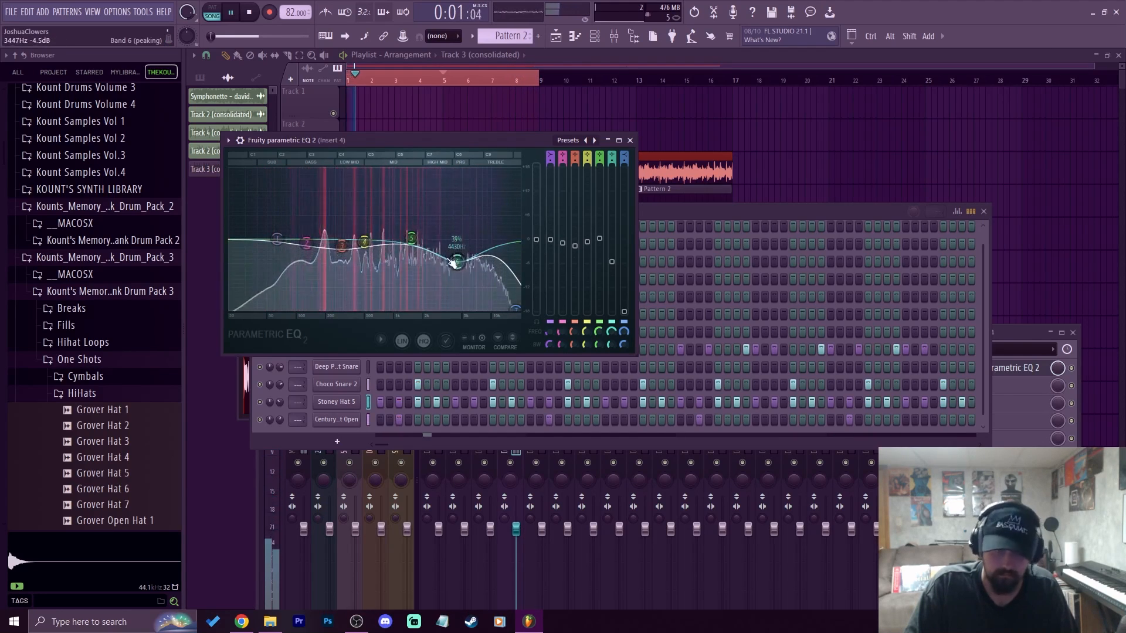
left_click(631, 141)
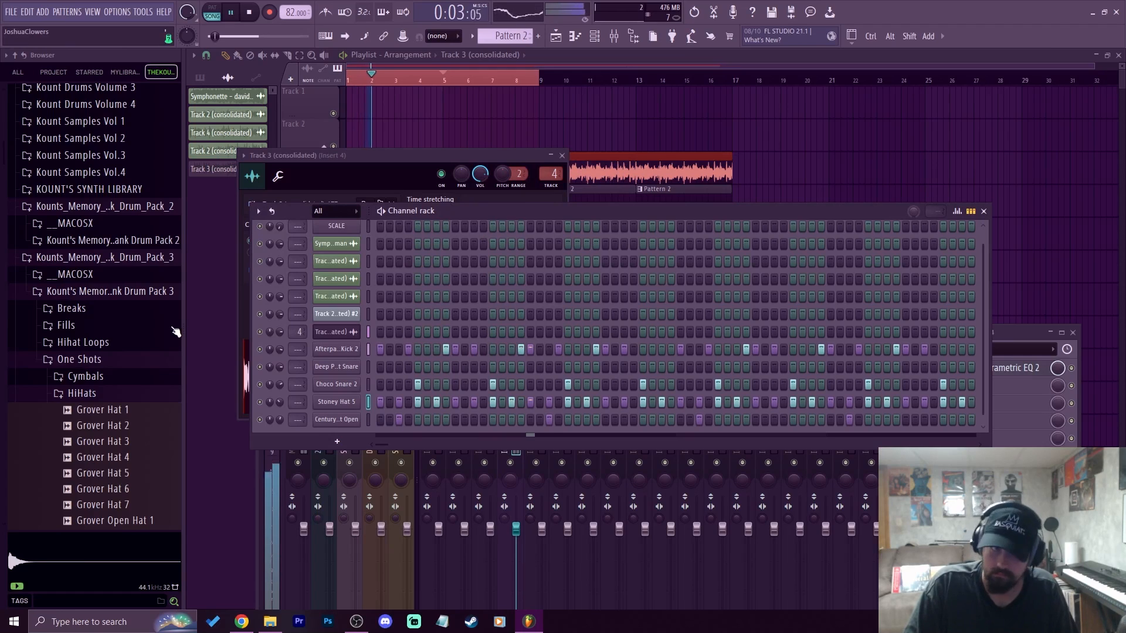
- Clear the playlist's time selection and play the arrangement from just before bar 8
left_click(210, 316)
double_click(511, 77)
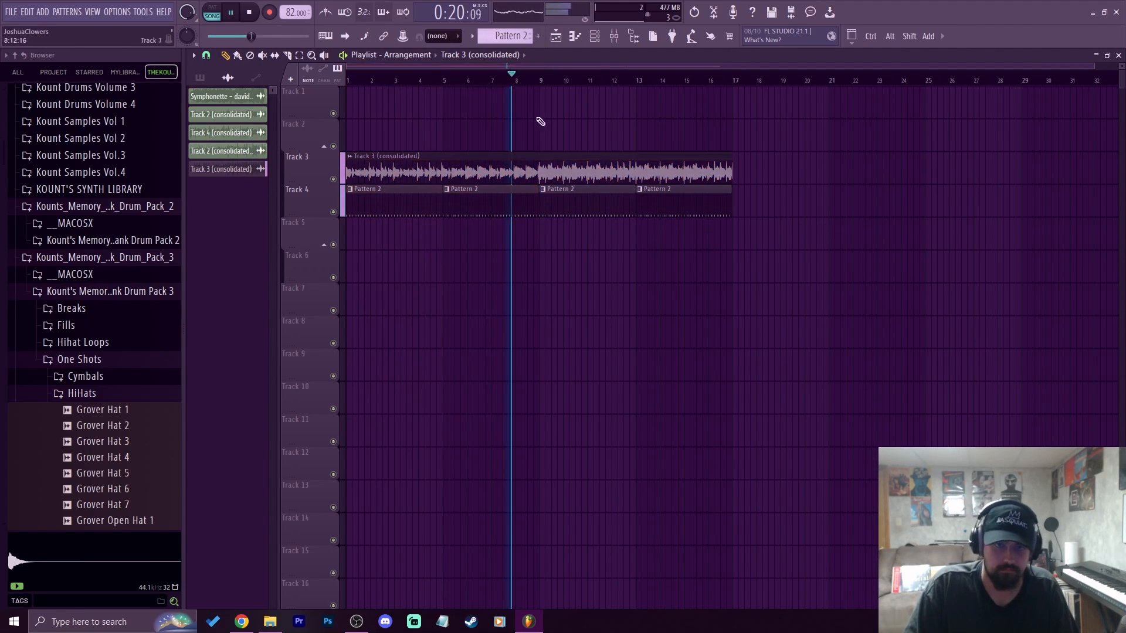
left_click(595, 38)
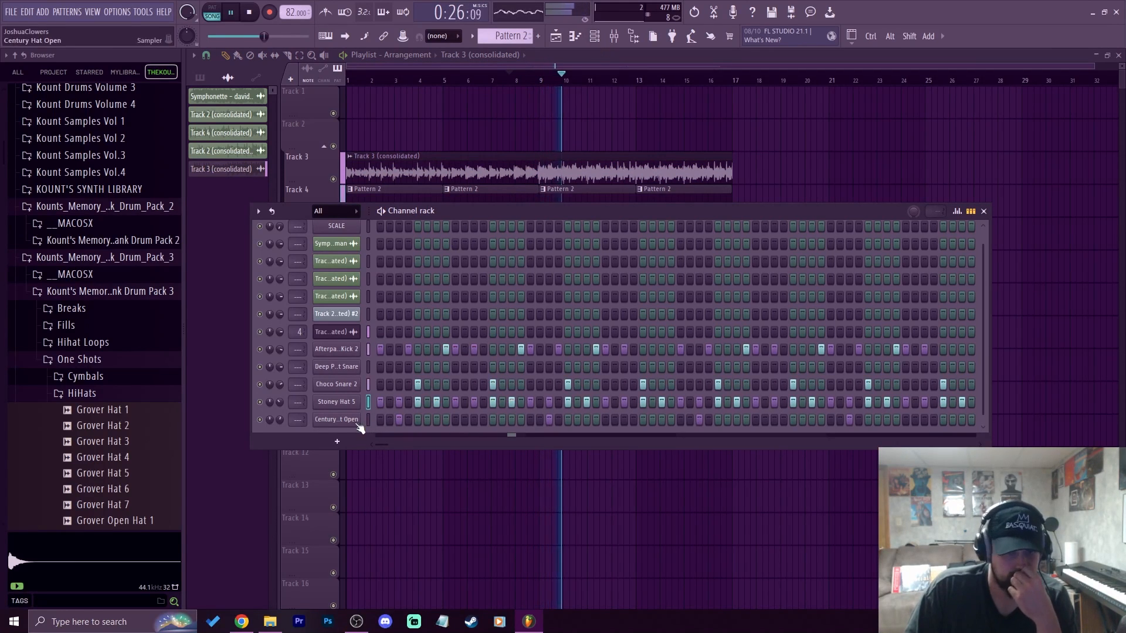
left_click(984, 211)
- Make the Track 4 pattern clip at bar 9 unique and replace the clip at bar 13 with a copy of it
left_click(544, 189)
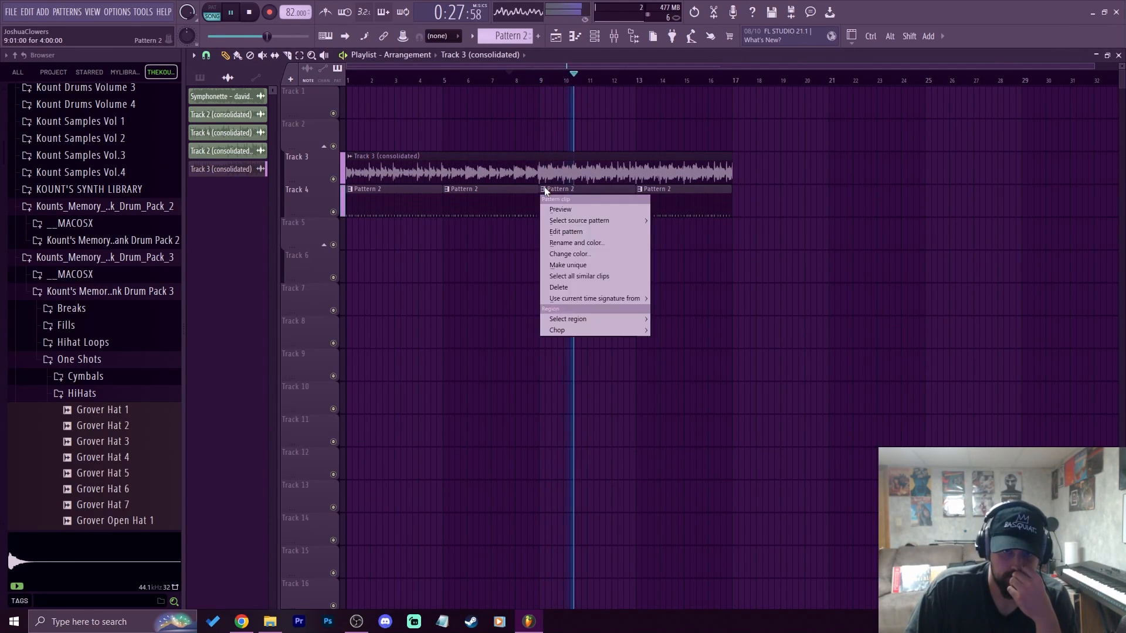
left_click(568, 264)
right_click(646, 210)
mouse_move(567, 205)
left_mouse_down("shift")
mouse_move(675, 204)
mouse_move(666, 203)
left_mouse_up("shift")
left_click(529, 66)
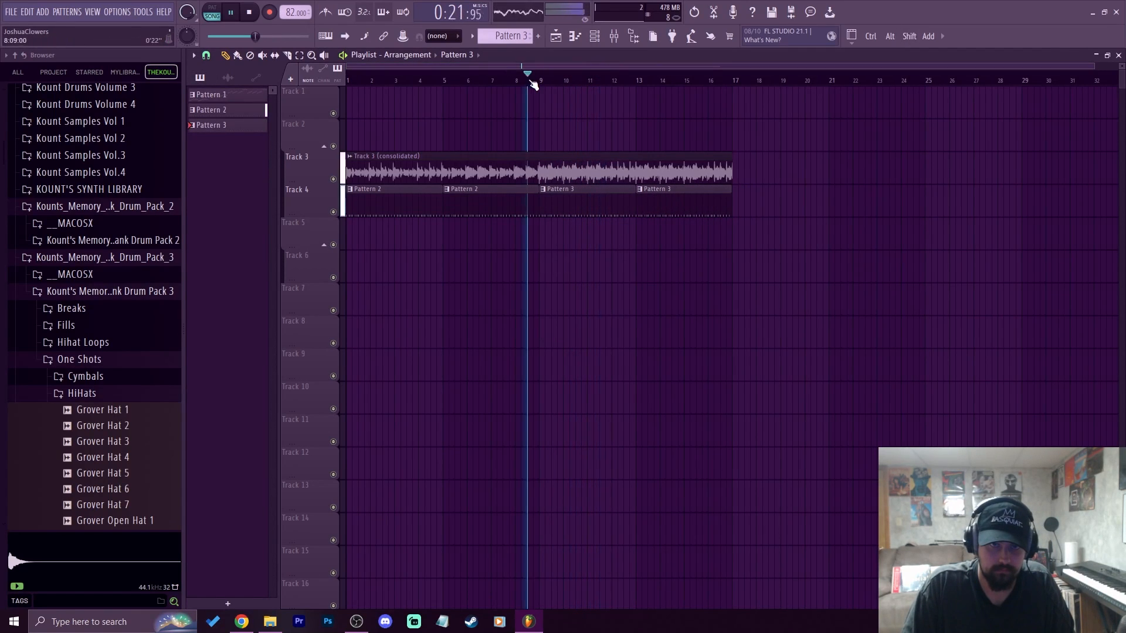
- Cut all Stoney Hat 5 steps from Pattern 3
left_click(600, 37)
key("space")
key("space")
right_click(358, 412)
left_click(490, 415)
key("space")
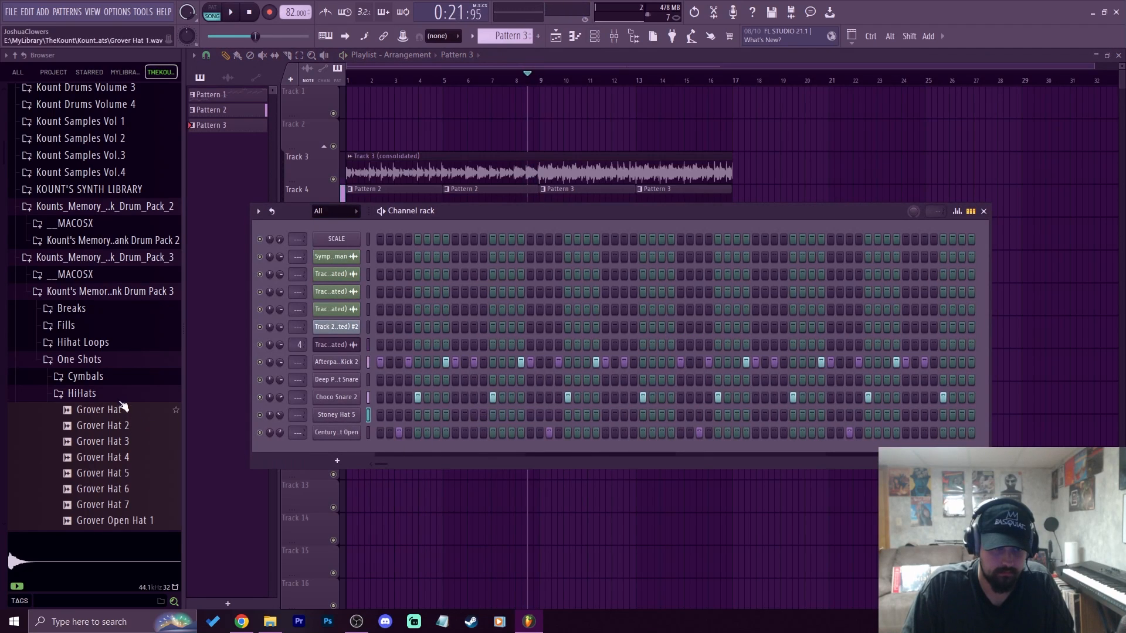
key("space")
- Add Tingle Ride 3 from the Cymbals folder as a new channel and fill it on every second step of Pattern 3
left_click(95, 379)
left_click(118, 439)
left_click(129, 457)
left_click_drag(129, 461, 324, 450)
right_click(355, 450)
left_click(504, 466)
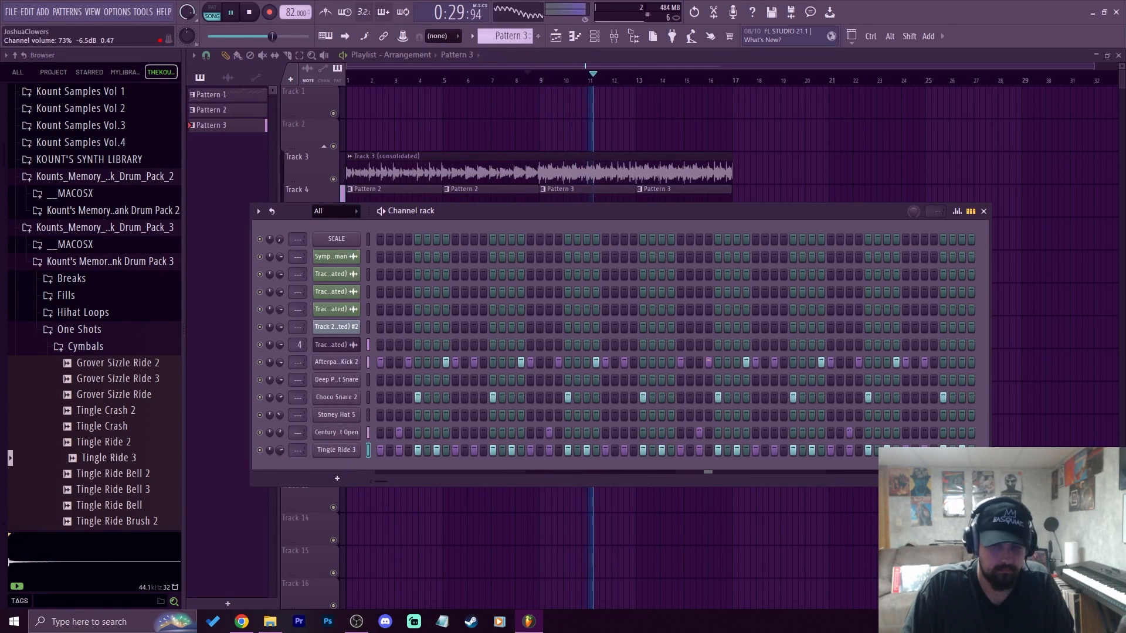
- Increase the fade-out of the Tingle Ride 3 sample and replay the arrangement from just before bar 12
left_click(325, 451)
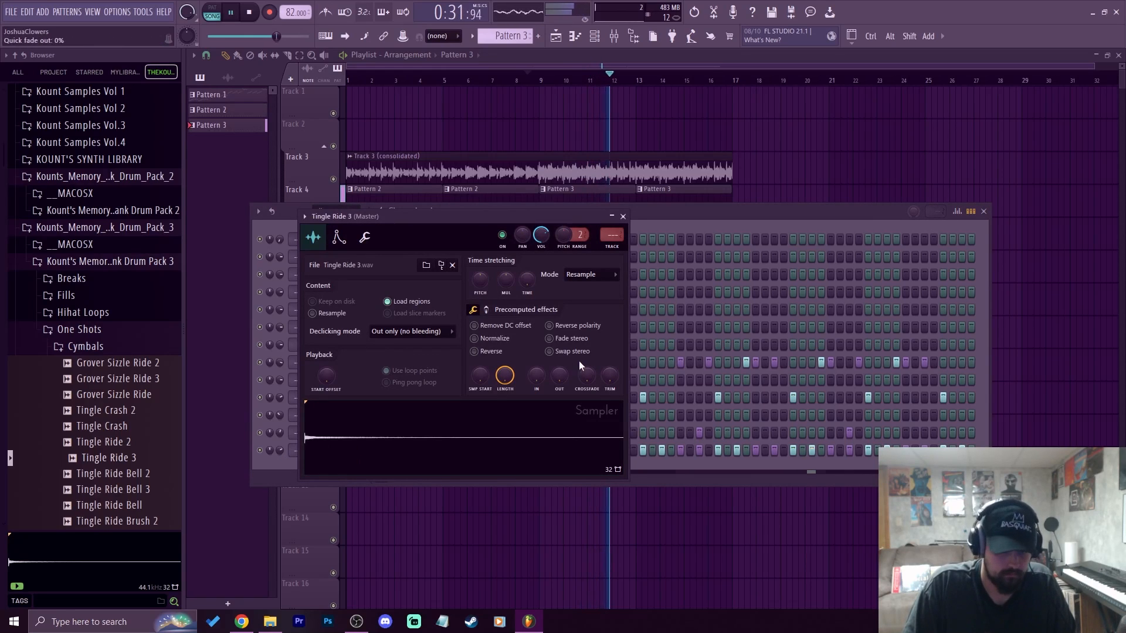
left_click_drag(559, 376, 560, 351)
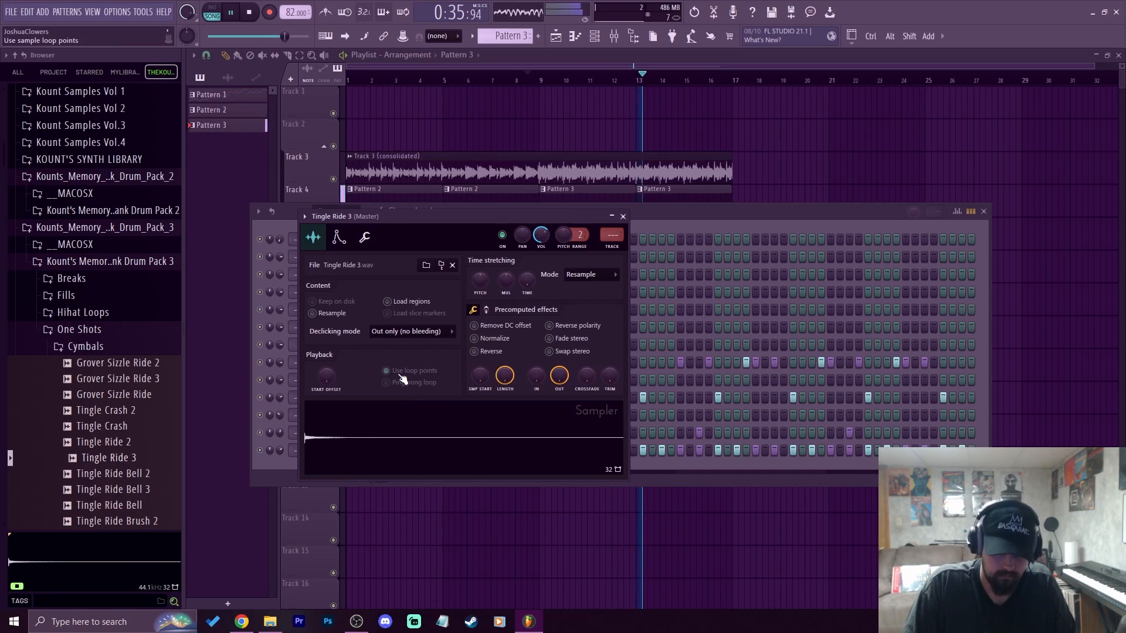
left_click(623, 217)
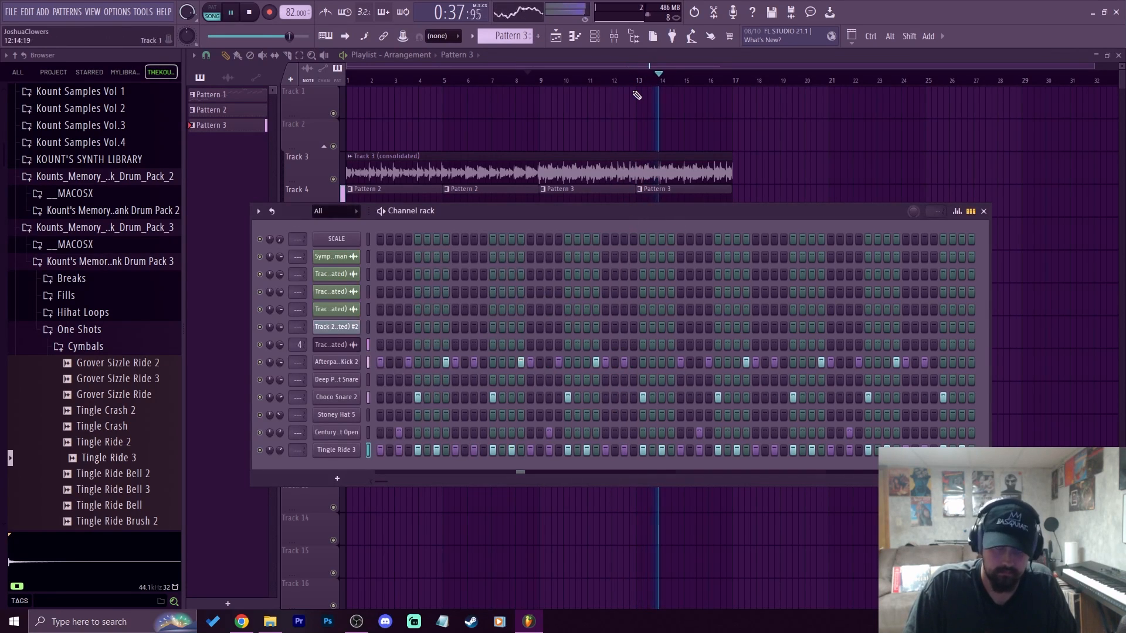
left_click(605, 81)
- Add Tingle Crash as a new channel and place a hit on the first step of bar 4 in Pattern 3
scroll(606, 88, "up", 3)
left_click_drag(661, 213, 618, 211)
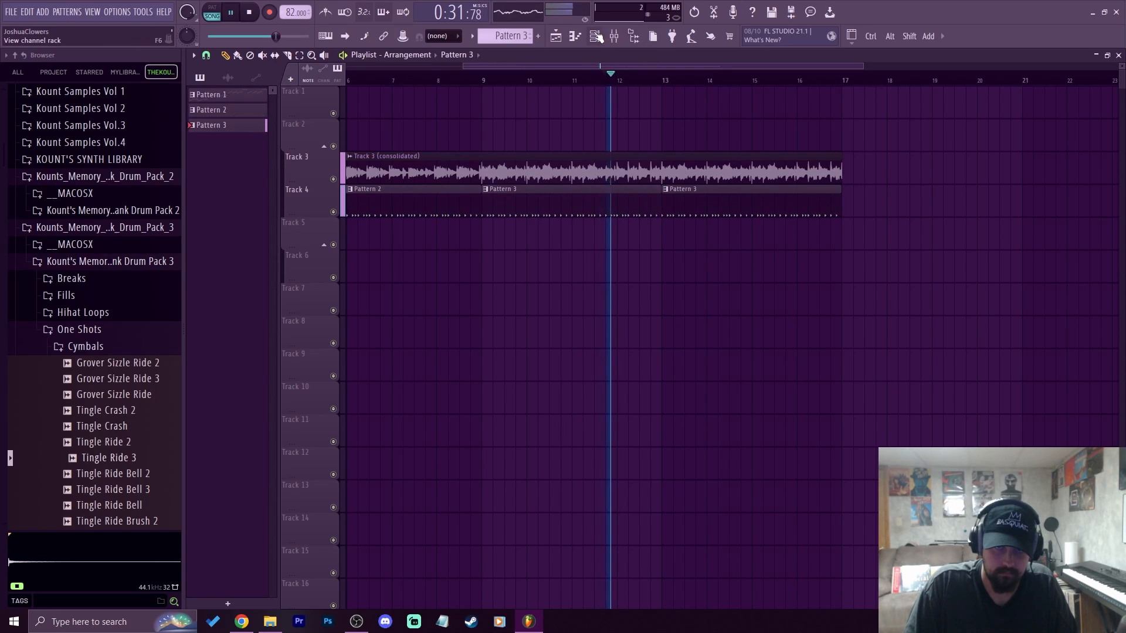
key("F6")
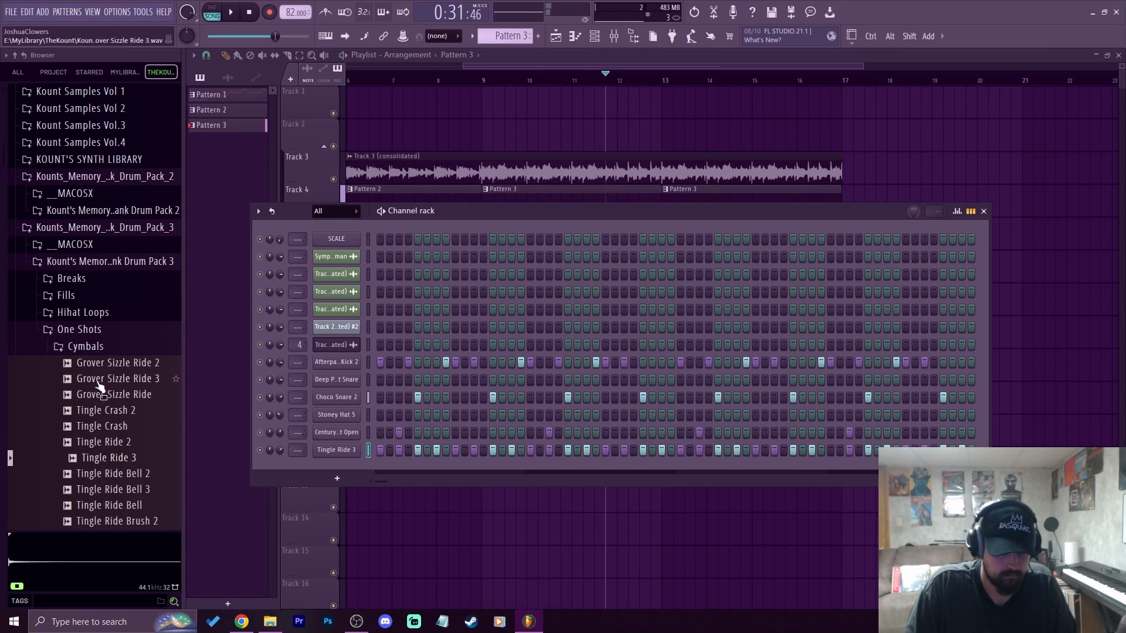
key("space")
left_click(117, 443)
left_click_drag(105, 427, 867, 463)
key("space")
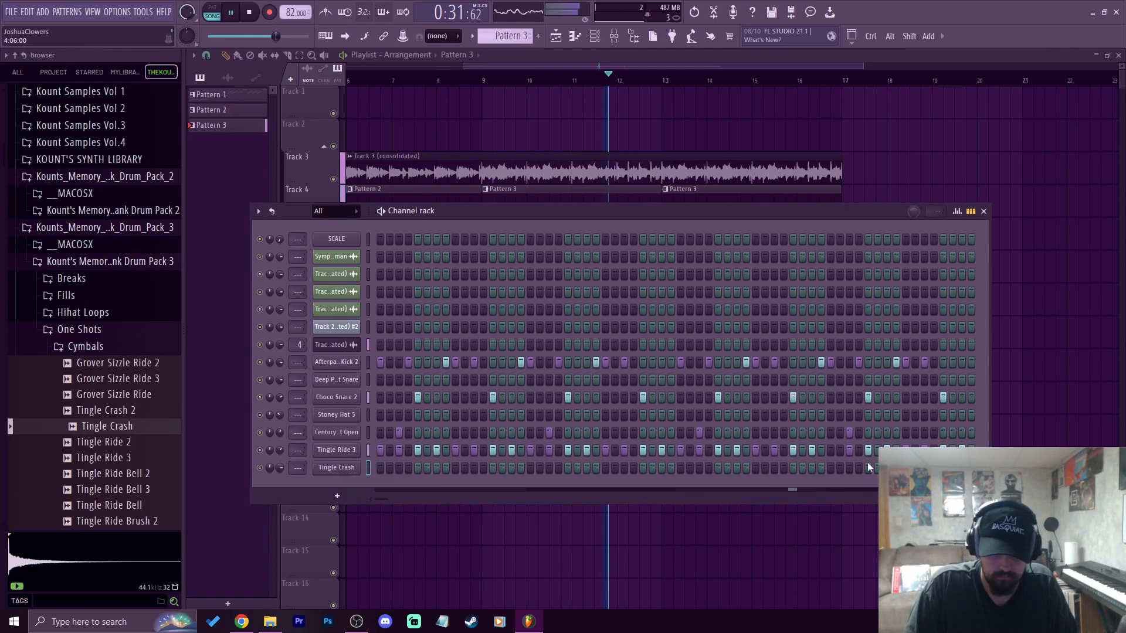
left_click(831, 468)
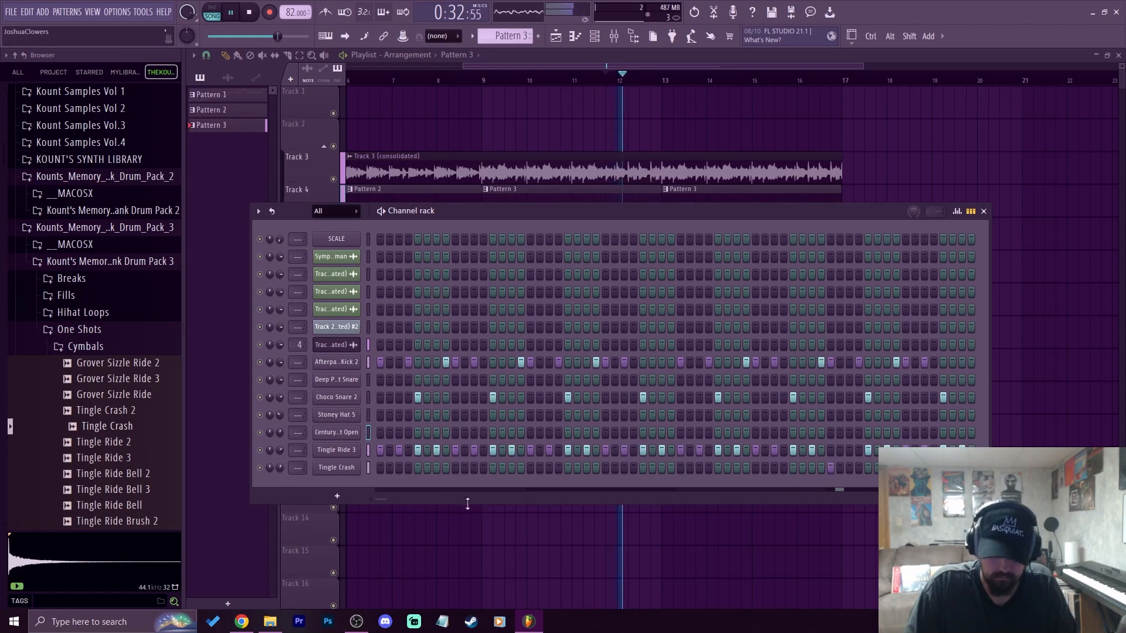
- Review the Tingle Crash sample settings and place crash hits on the remaining beats of bar 4 in Pattern 3
left_click(359, 467)
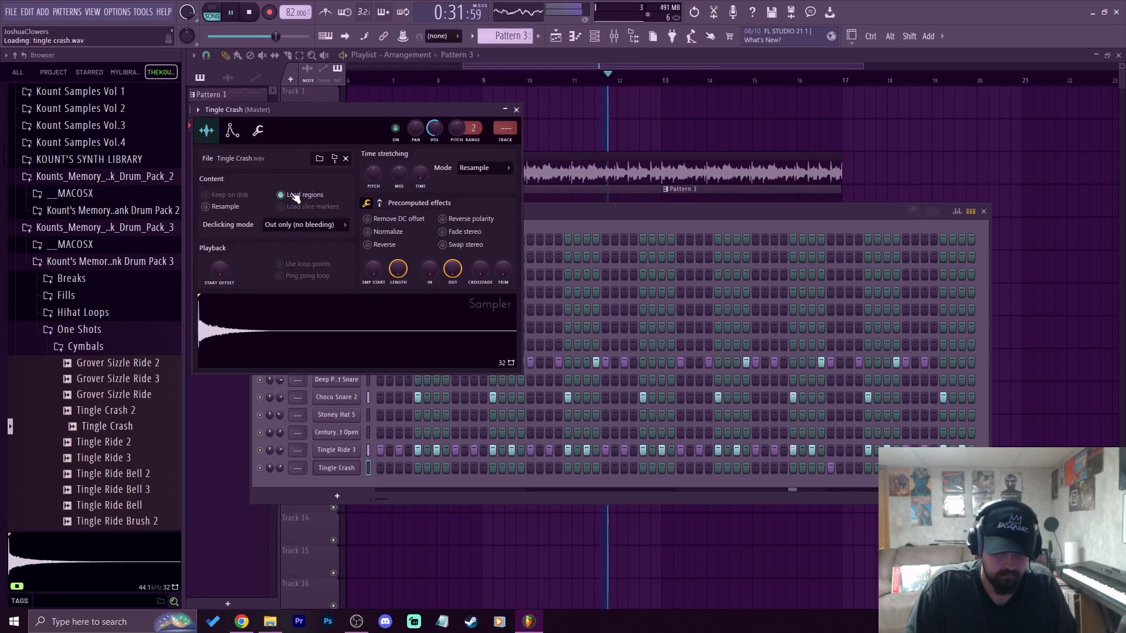
left_click(873, 456)
key("space")
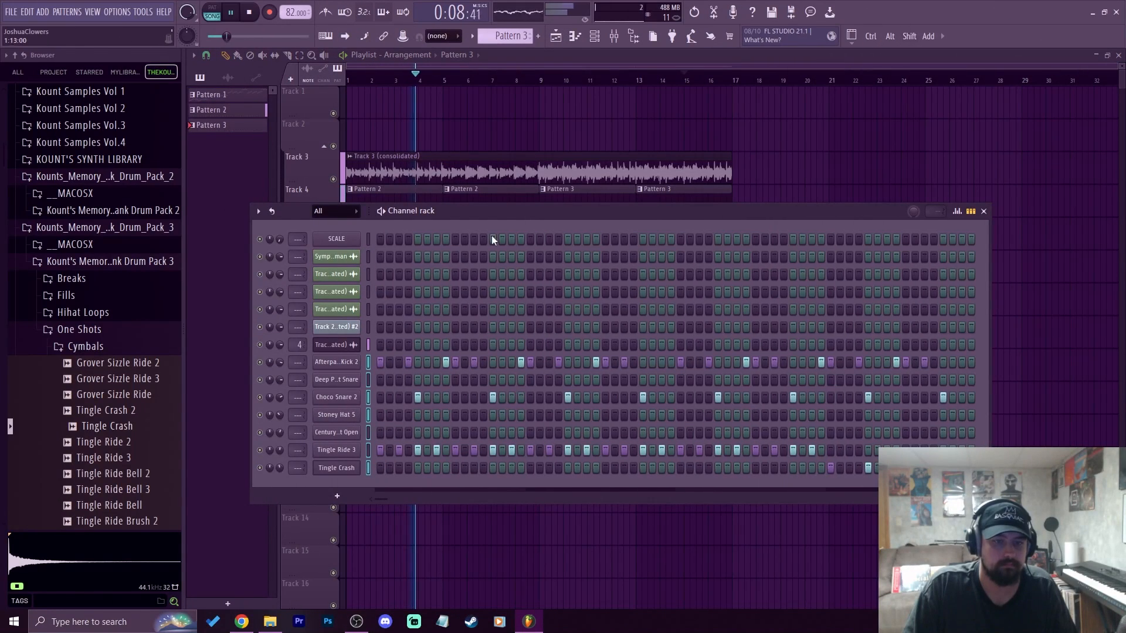
- Assign the drum channels from Afterparty Kick 2 to Tingle Crash to mixer tracks 5 to 11 and route them to the DrumBus
left_click(614, 36)
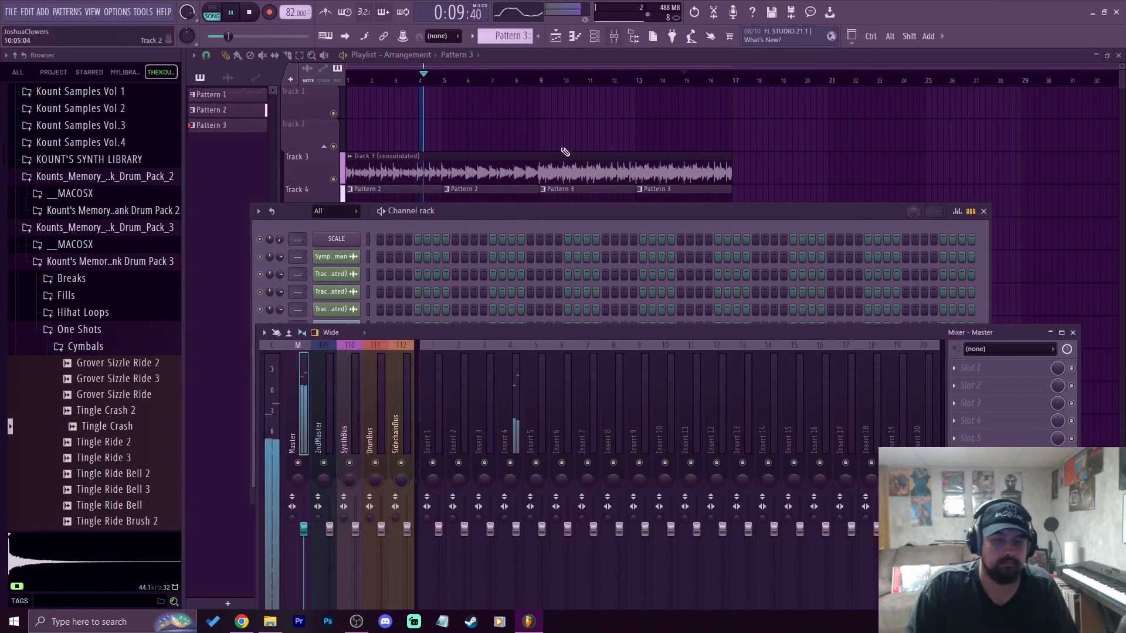
right_click(536, 425)
mouse_move(625, 388)
left_click(709, 391)
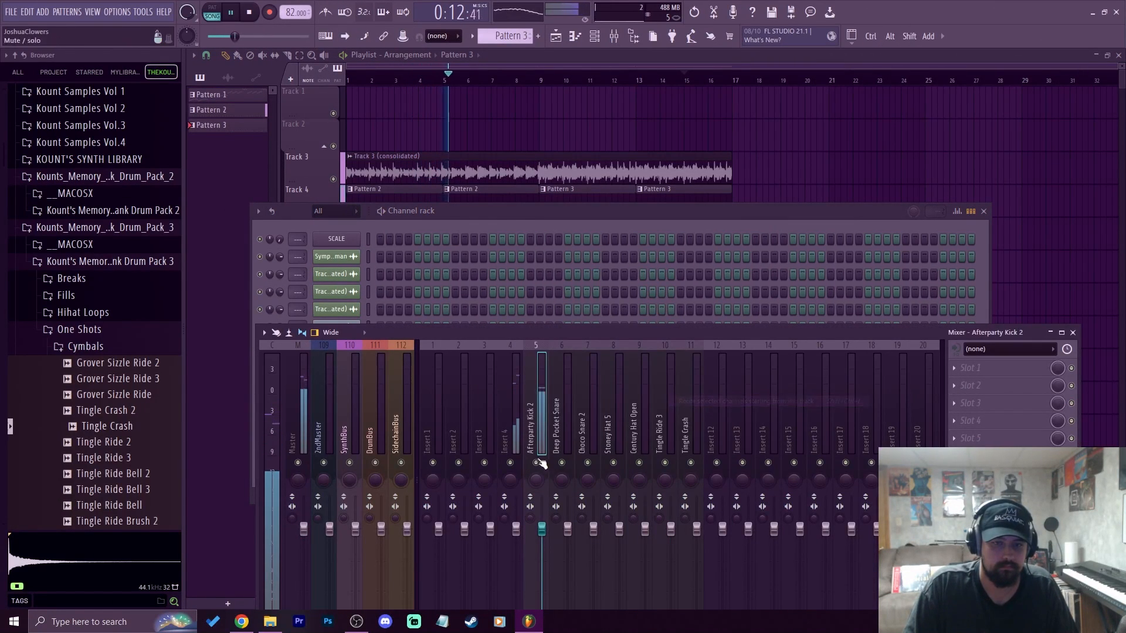
left_click_drag(564, 334, 589, 210)
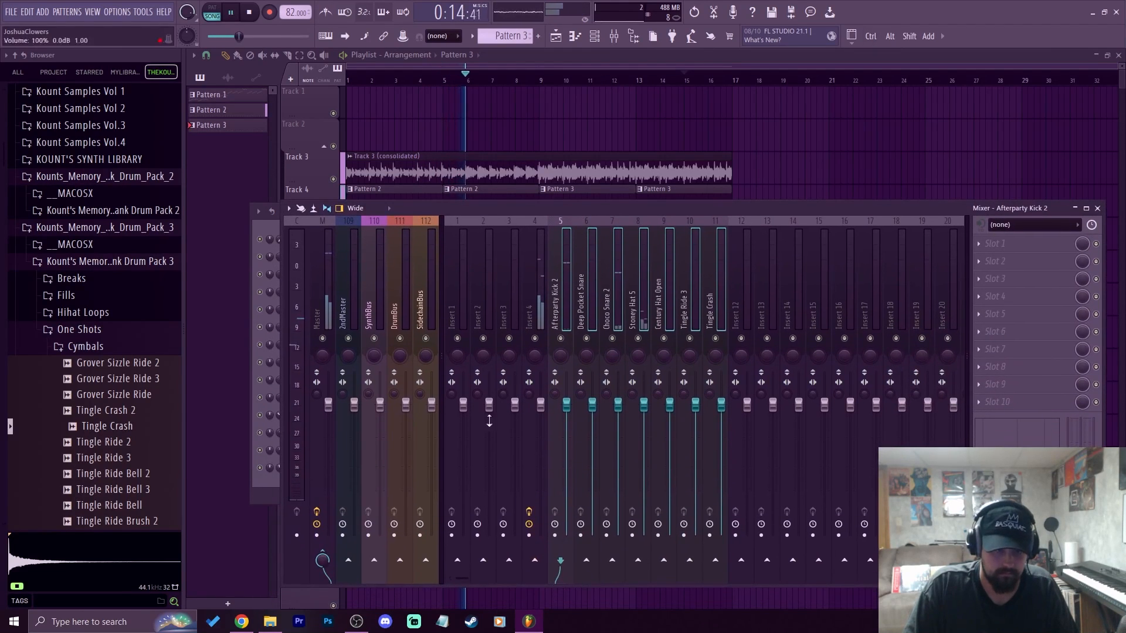
right_click(401, 569)
left_click(434, 555)
- Load RC-20 Retro Color in the first effect slot of the DrumBus and adjust its modules from the Vinyl 3 preset
left_click(406, 300)
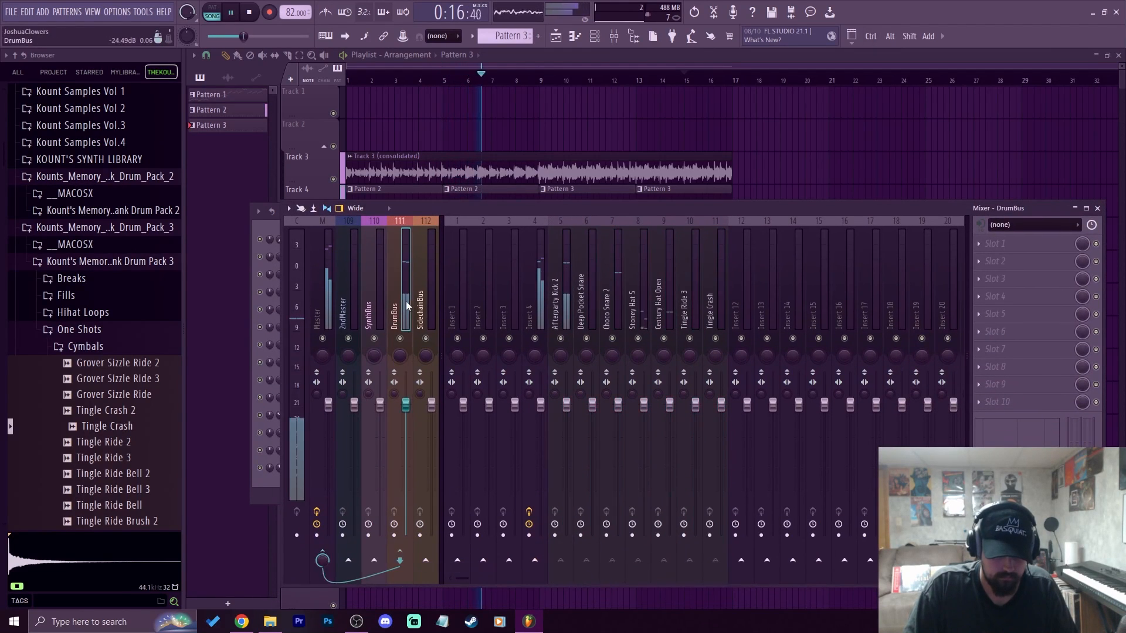
left_click(1045, 247)
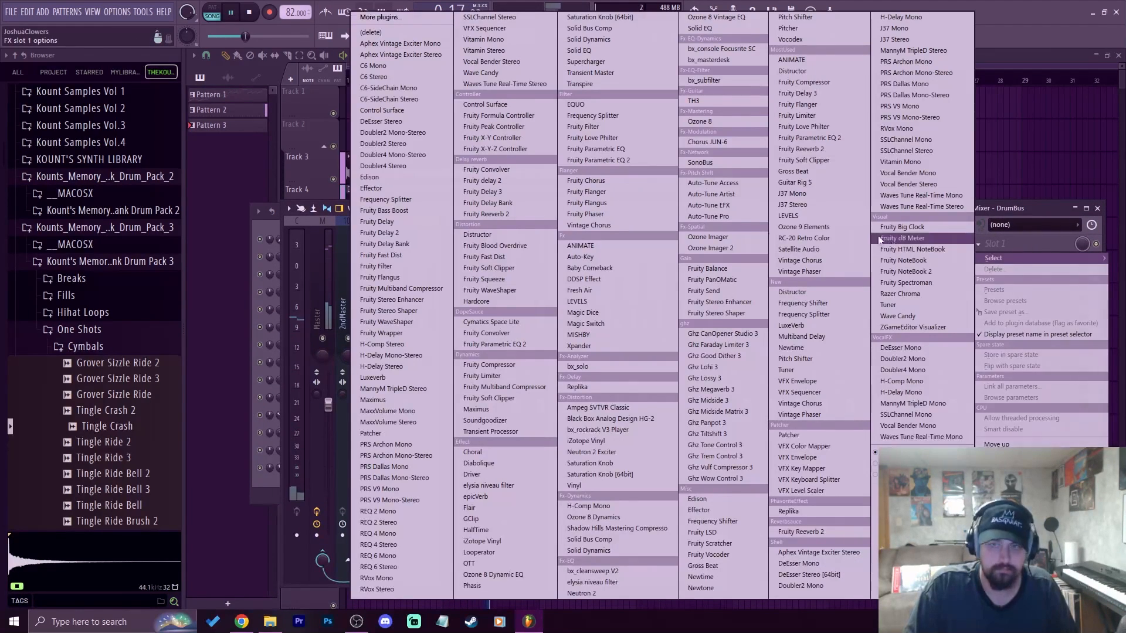
left_click(809, 238)
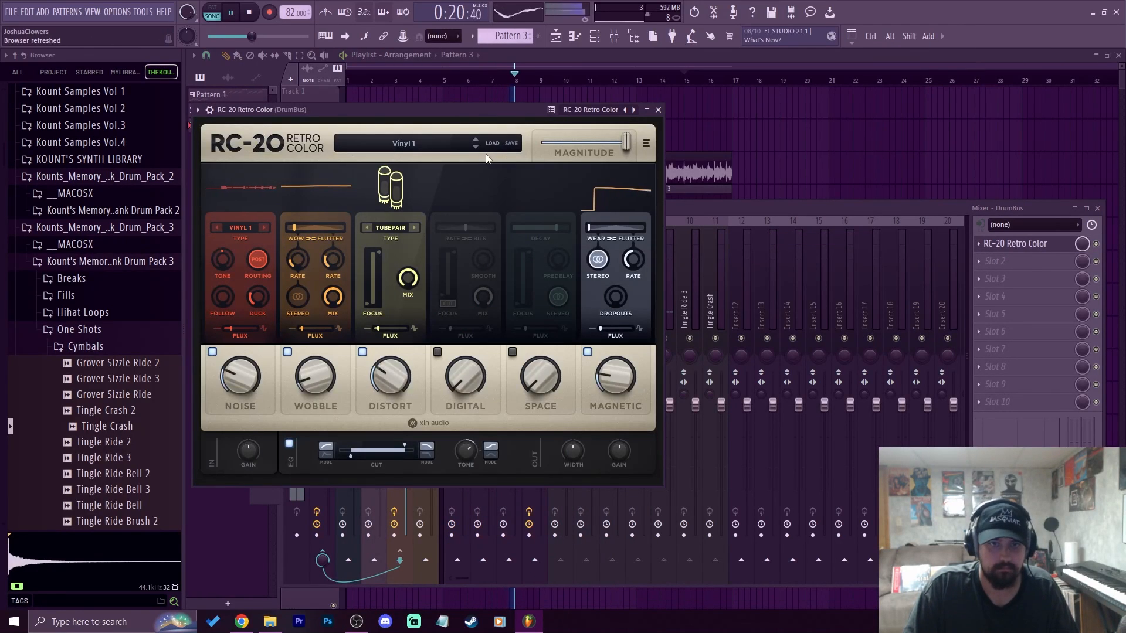
left_click(476, 147)
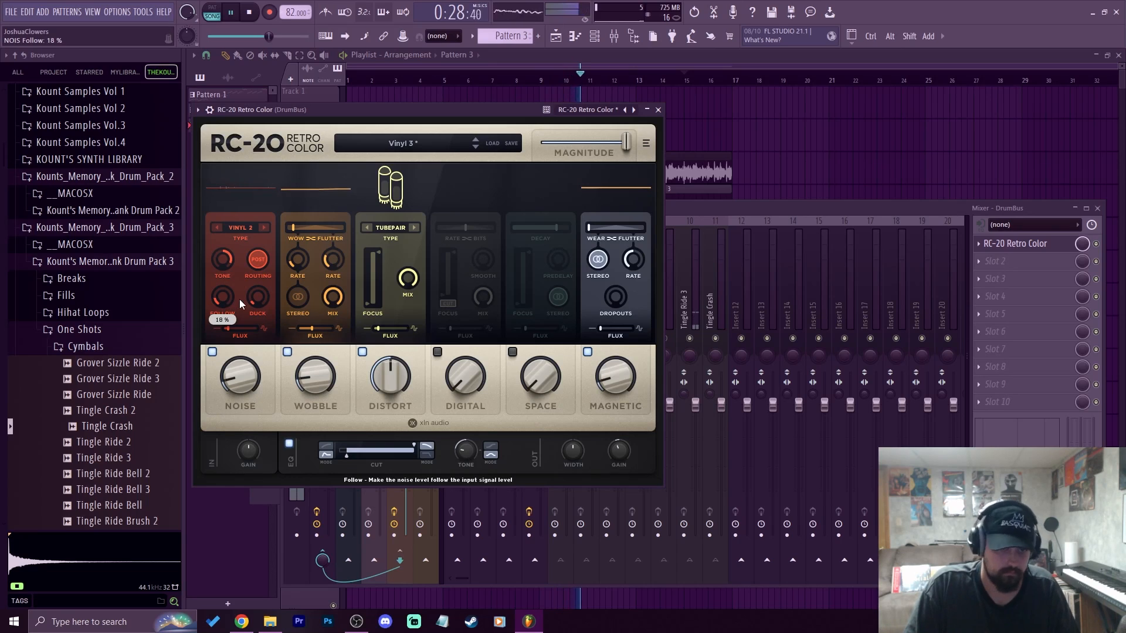
left_click(524, 353)
left_click_drag(548, 286, 562, 273)
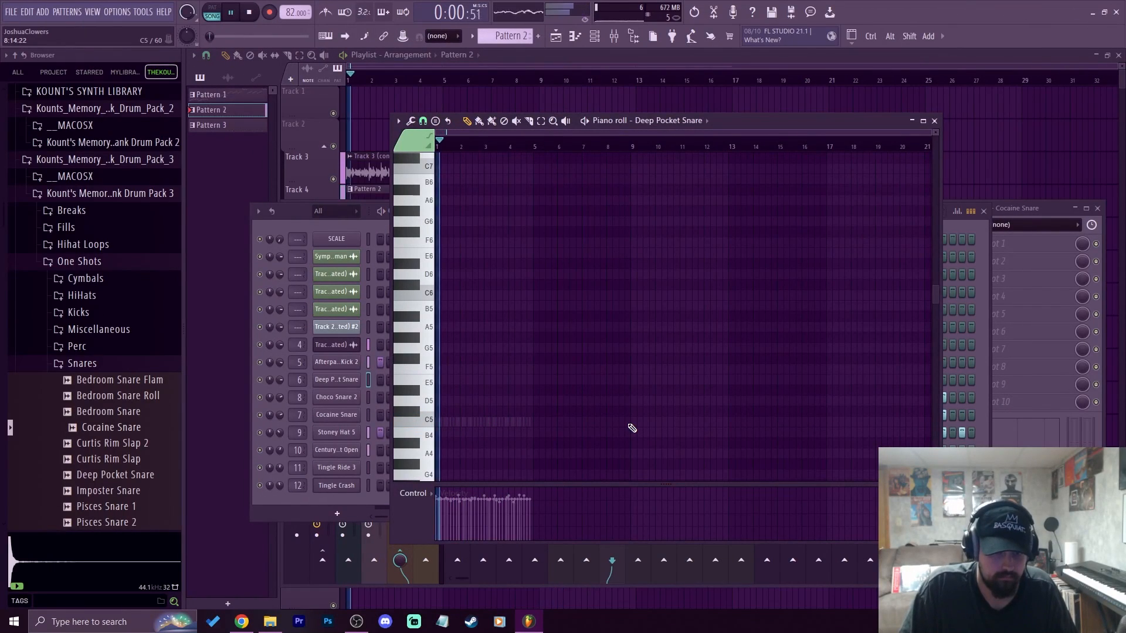
- Randomize the Choco Snare 2 and Cocaine Snare notes in Pattern 2
key("Down")
key("alt+r")
left_click(622, 426)
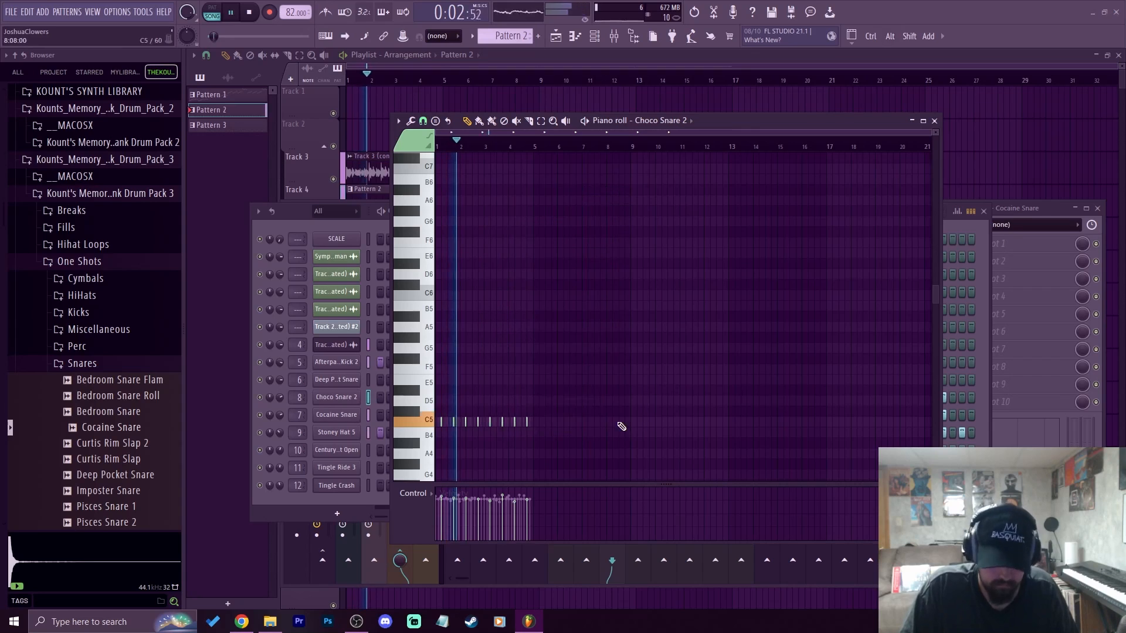
key("Down")
key("alt+r")
left_click(624, 424)
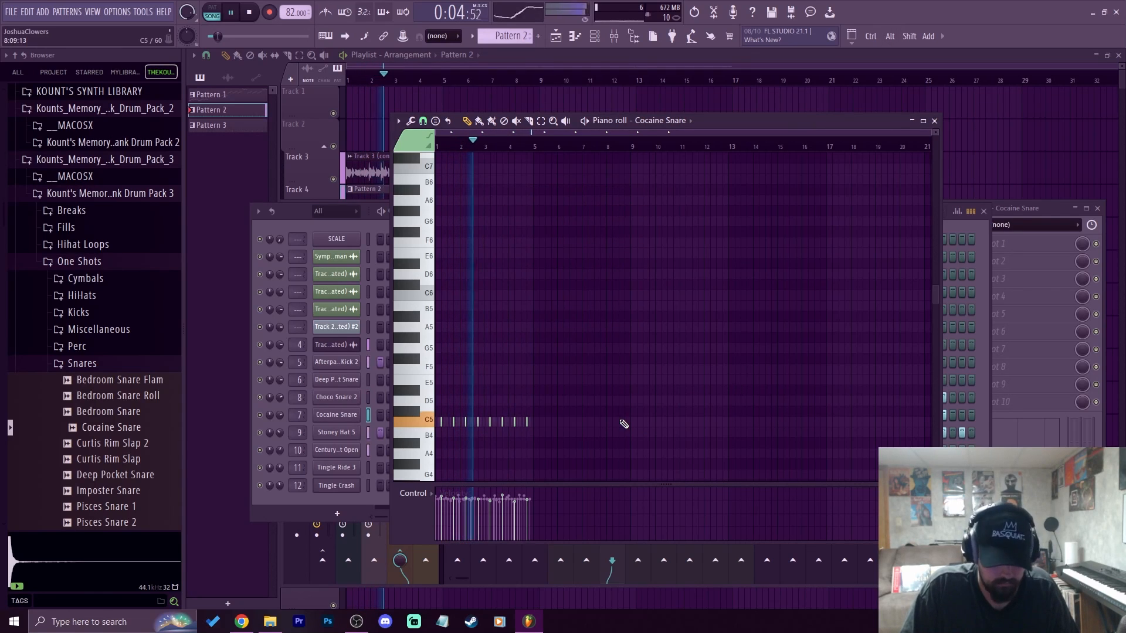
- Randomize the Stoney Hat 5 and Century Hat Open notes in Pattern 2 and leave the piano roll
key("Down")
key("alt+r")
left_click(622, 422)
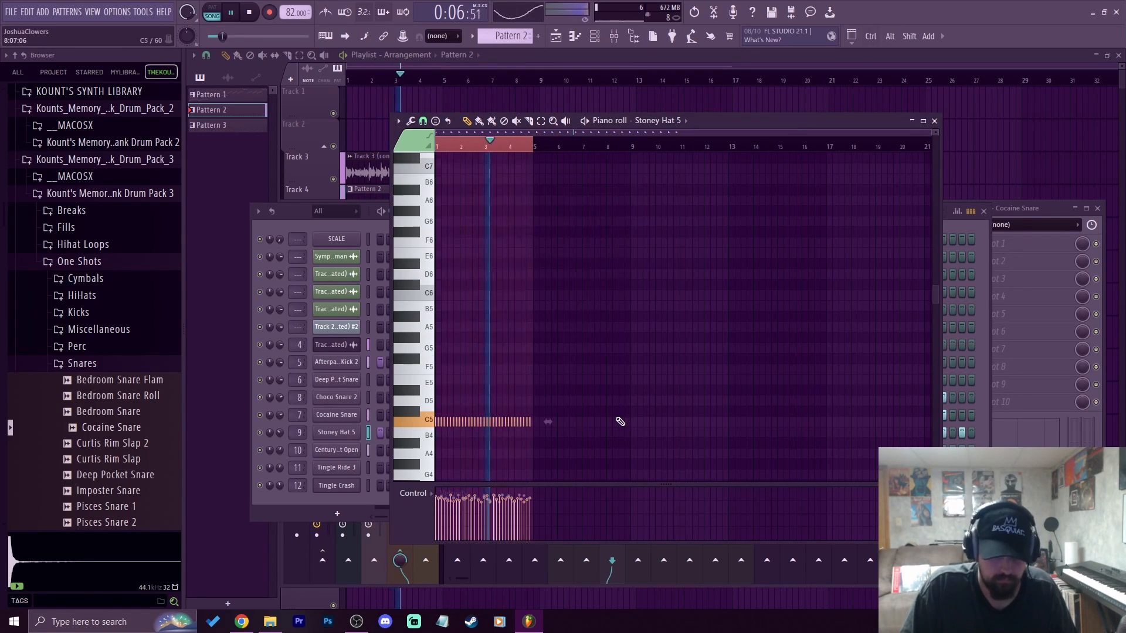
key("Down")
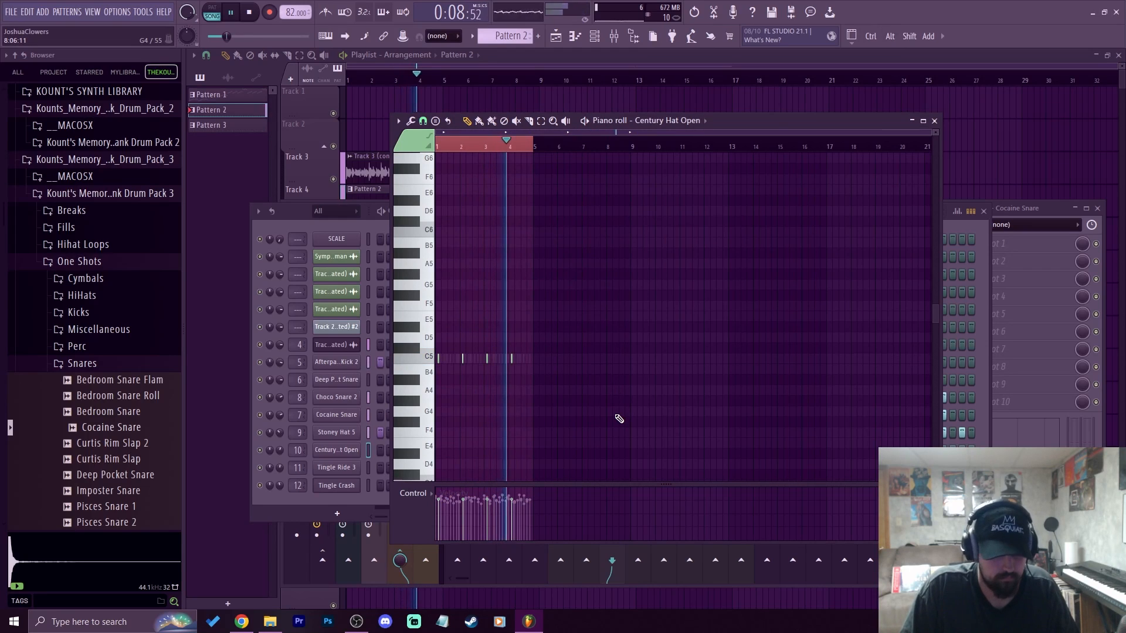
key("alt+r")
left_click(624, 421)
key("Down")
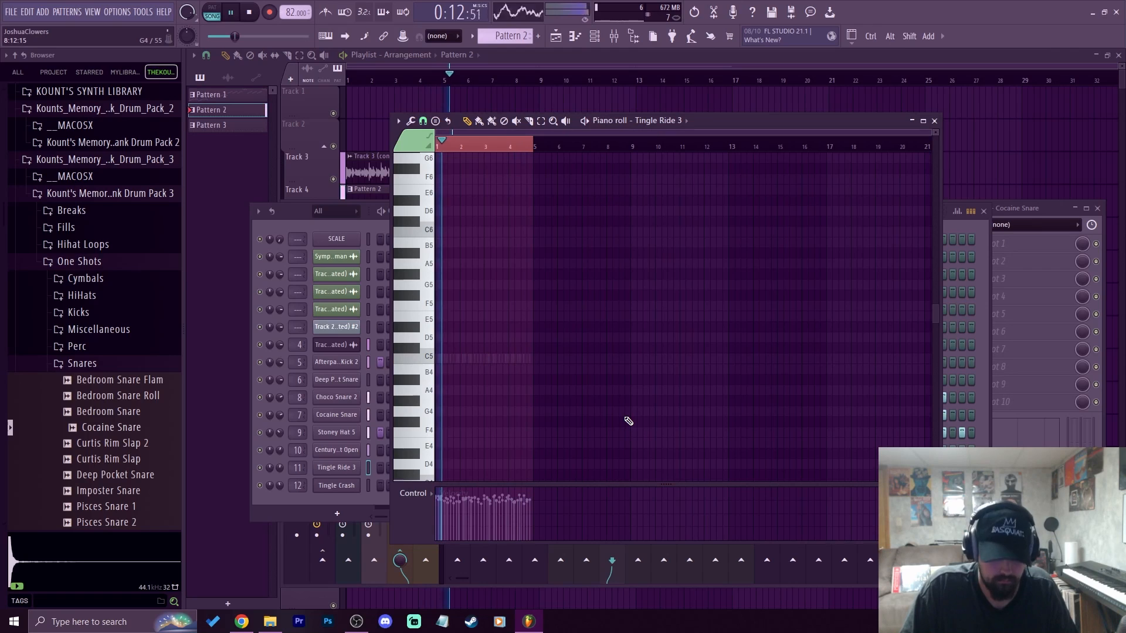
left_click(934, 120)
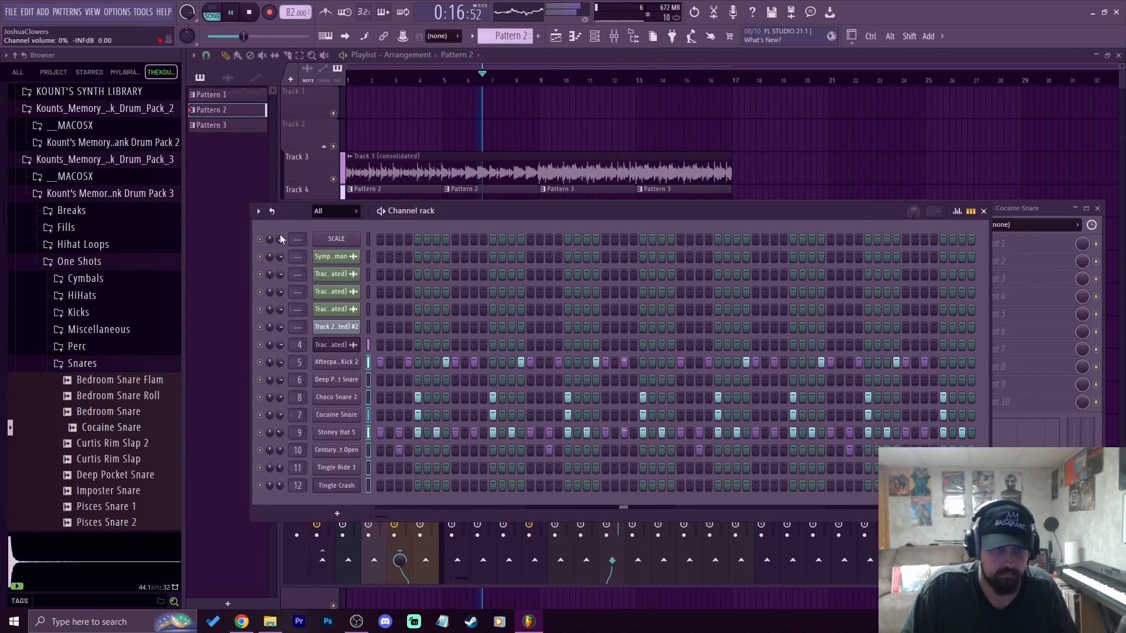
- Switch to Pattern 3 and randomize the Afterparty Kick 2 notes
key("KP_Add")
right_click(357, 362)
left_click(386, 362)
key("alt+r")
left_click(631, 422)
- Randomize the Choco Snare 2 and Cocaine Snare notes in Pattern 3
key("Down")
key("Down")
key("alt+r")
left_click(633, 422)
key("Down")
key("alt+r")
left_click(633, 422)
- Randomize the Tingle Ride 3 and Tingle Crash notes in Pattern 3 and leave the piano roll
key("Down")
key("Down")
key("Down")
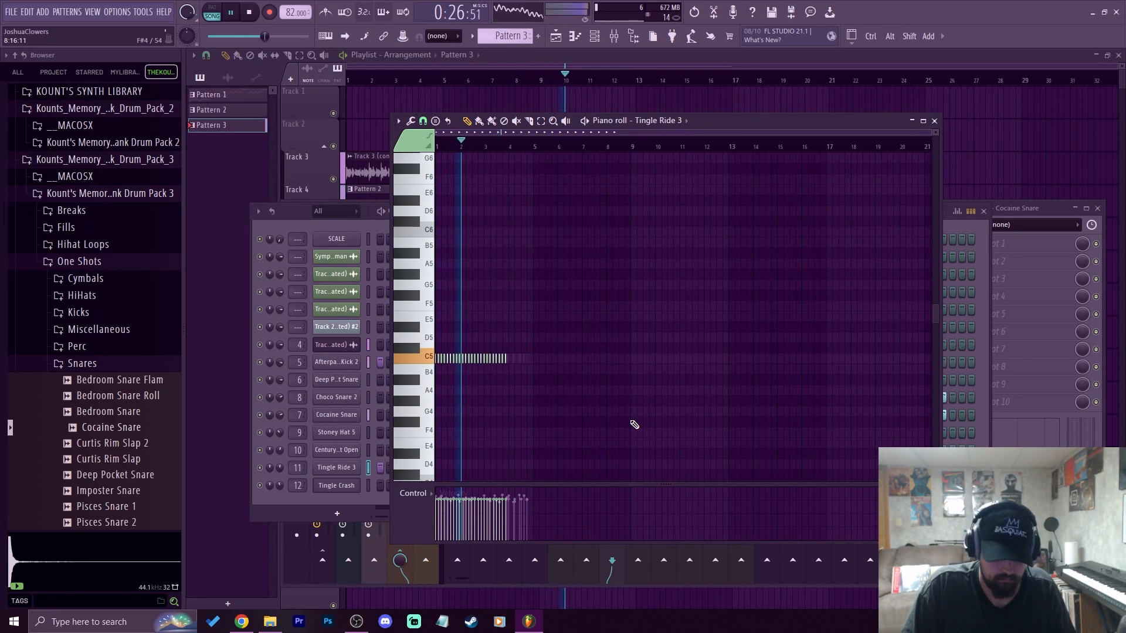
key("Down")
key("alt+r")
left_click(629, 423)
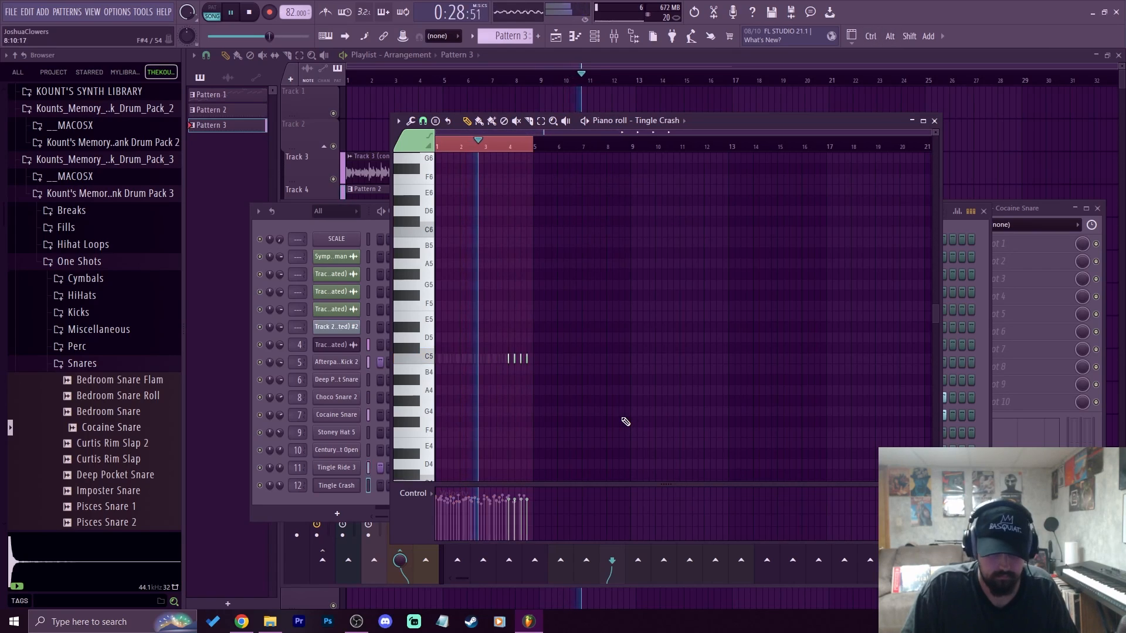
key("alt+r")
left_click(625, 421)
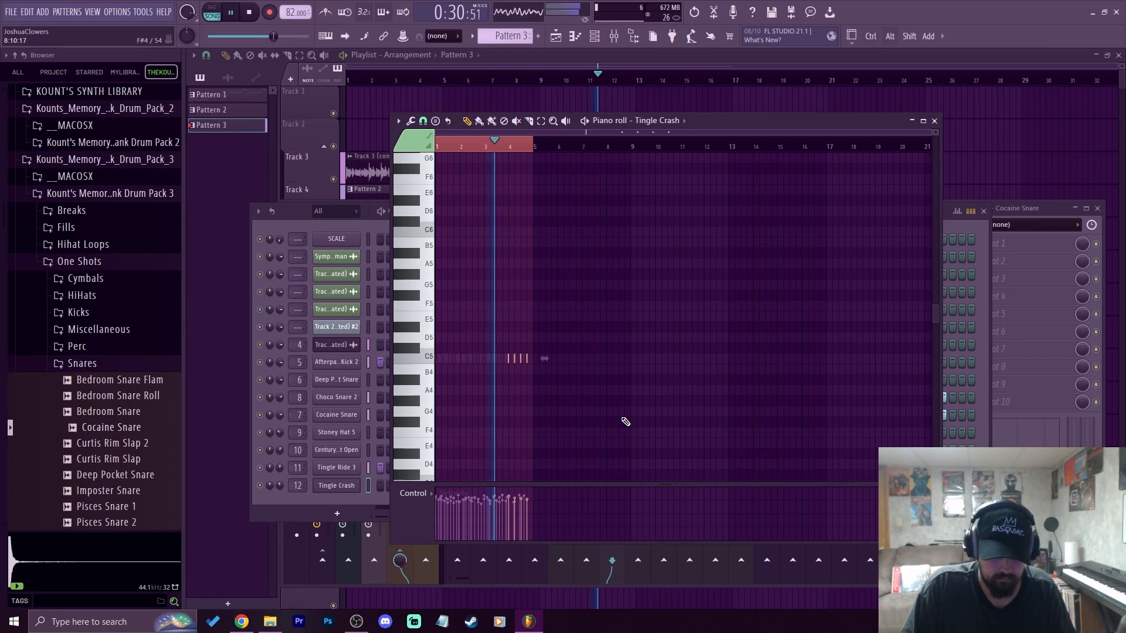
key("Down")
key("Down")
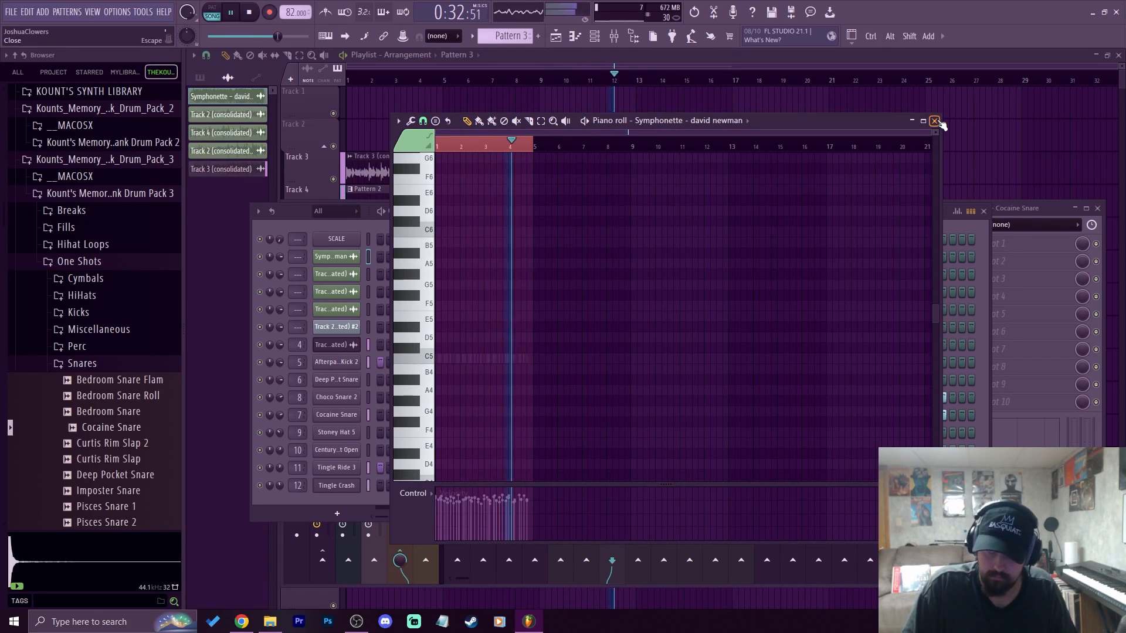
left_click(935, 121)
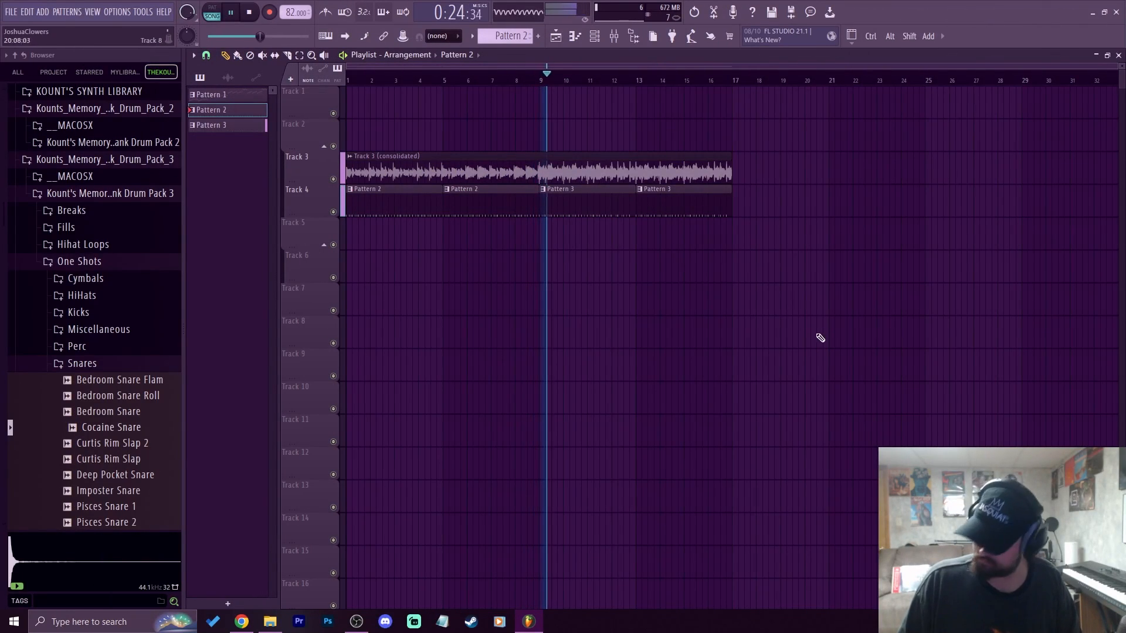
- Duplicate all 16 bars of sample and drum clips and move the copy to start at bar 21
left_click_drag(823, 315, 352, 150)
key("ctrl+b")
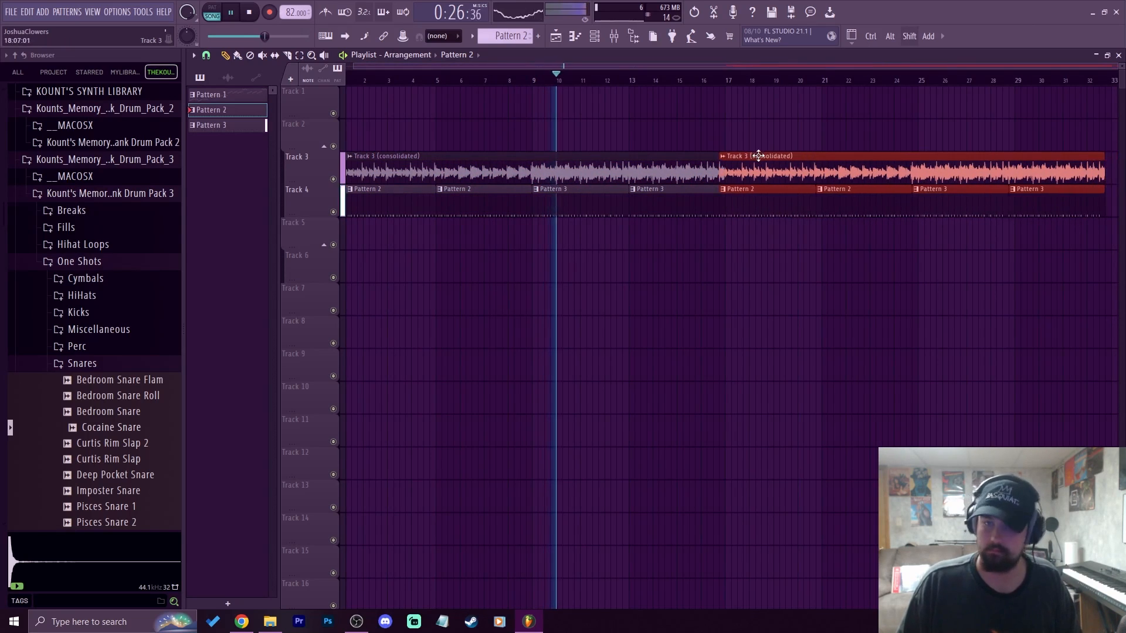
left_click(687, 78)
left_click_drag(997, 282, 613, 153)
left_click_drag(617, 169, 712, 194)
key("ctrl+d")
- Slice the copied Track 3 clip at bar 25 and repeat its opening as half-bar chops from bar 17 to bar 19
key("c")
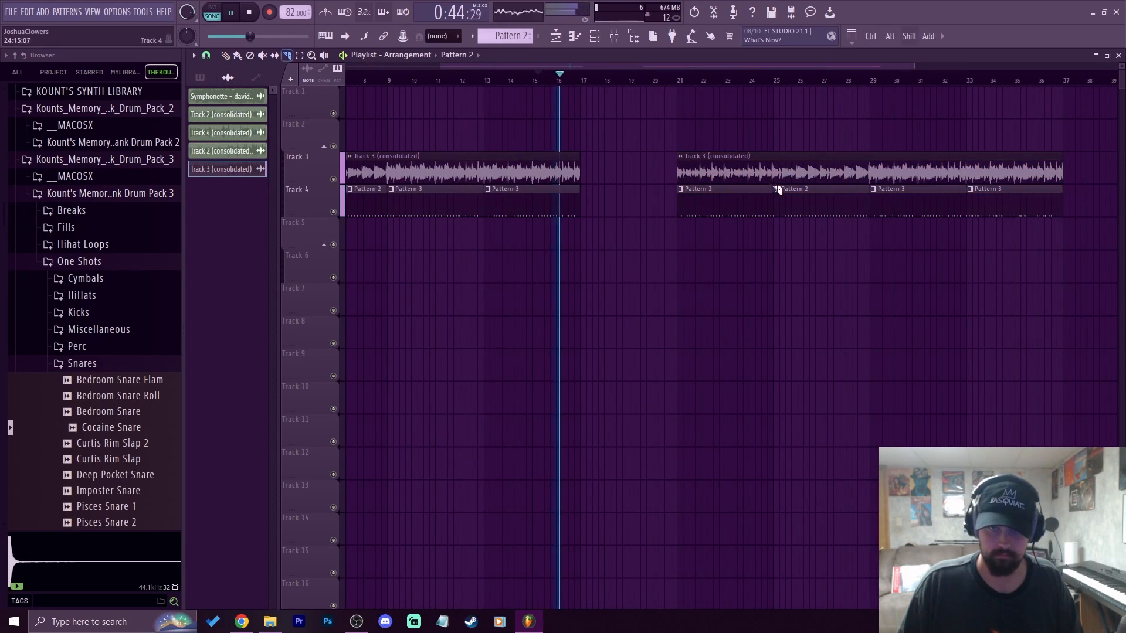
left_click(613, 173)
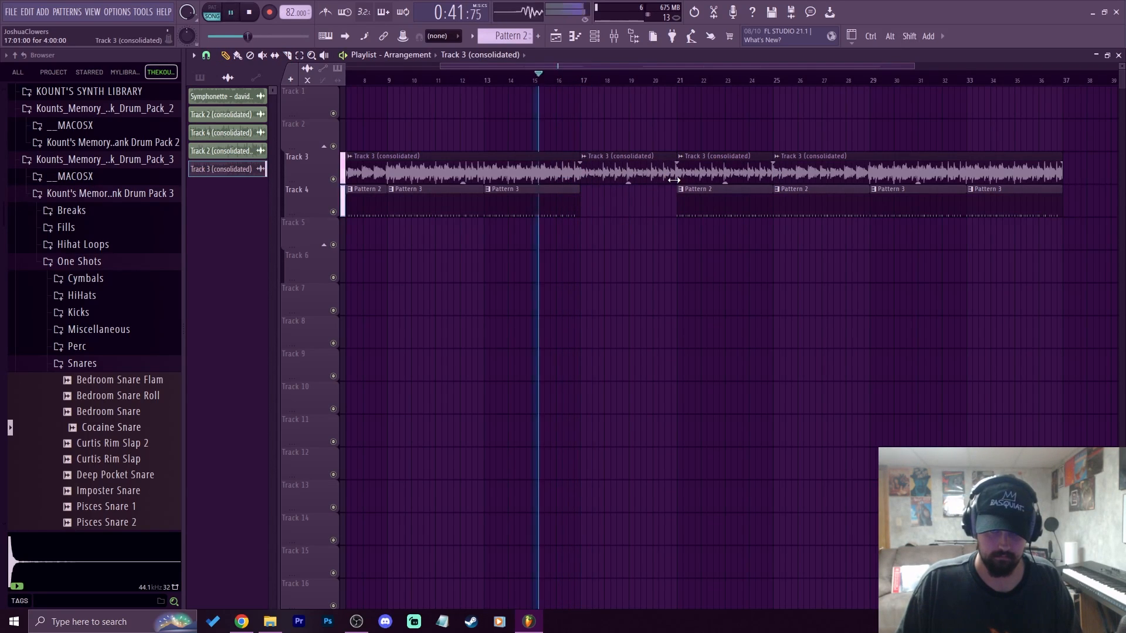
left_click_drag(676, 176, 594, 183)
scroll(565, 75, "up", 3)
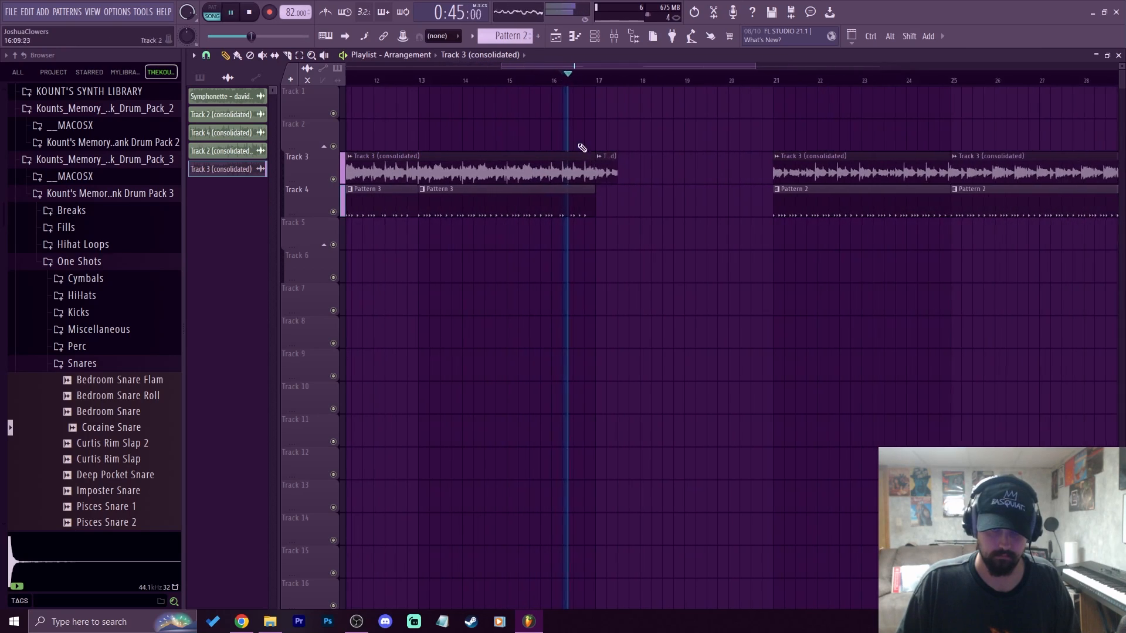
left_click(627, 172)
left_click(653, 173)
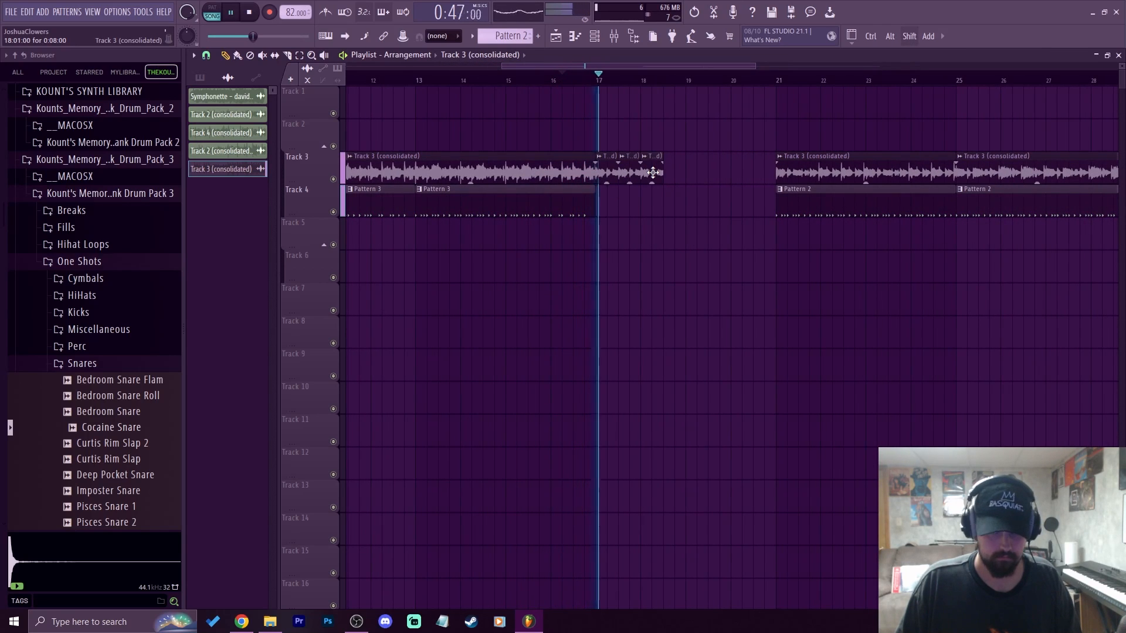
left_click(675, 173)
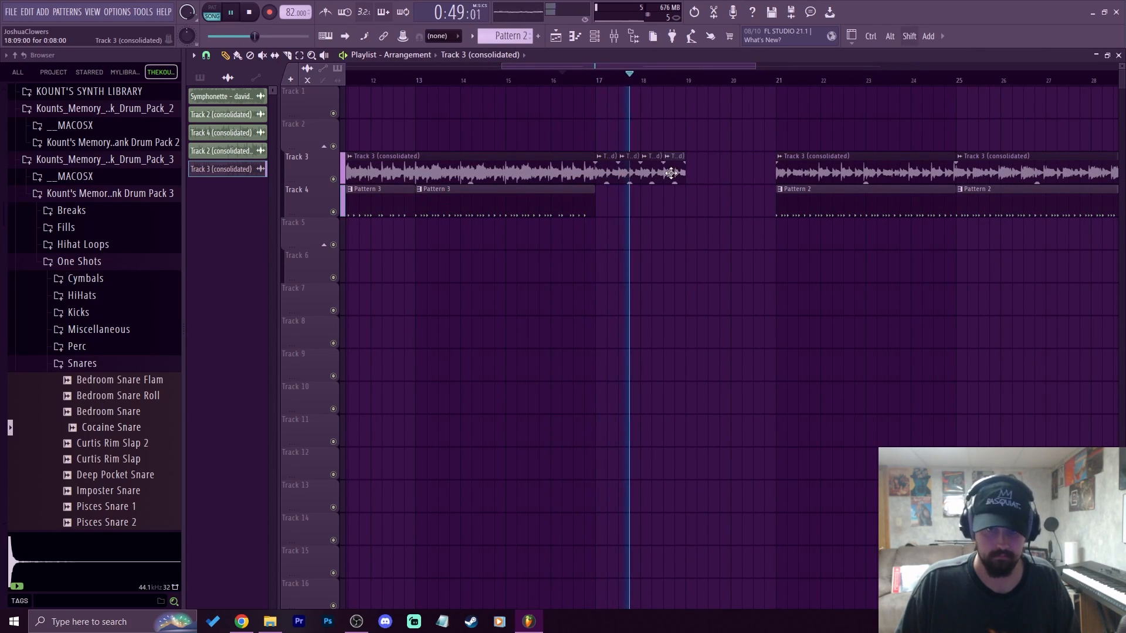
- Try replacing the fourth half-bar chop by extending the third one to bar 20, and replay the transition
right_click(680, 178)
left_click_drag(662, 176, 716, 181)
key("space")
key("space")
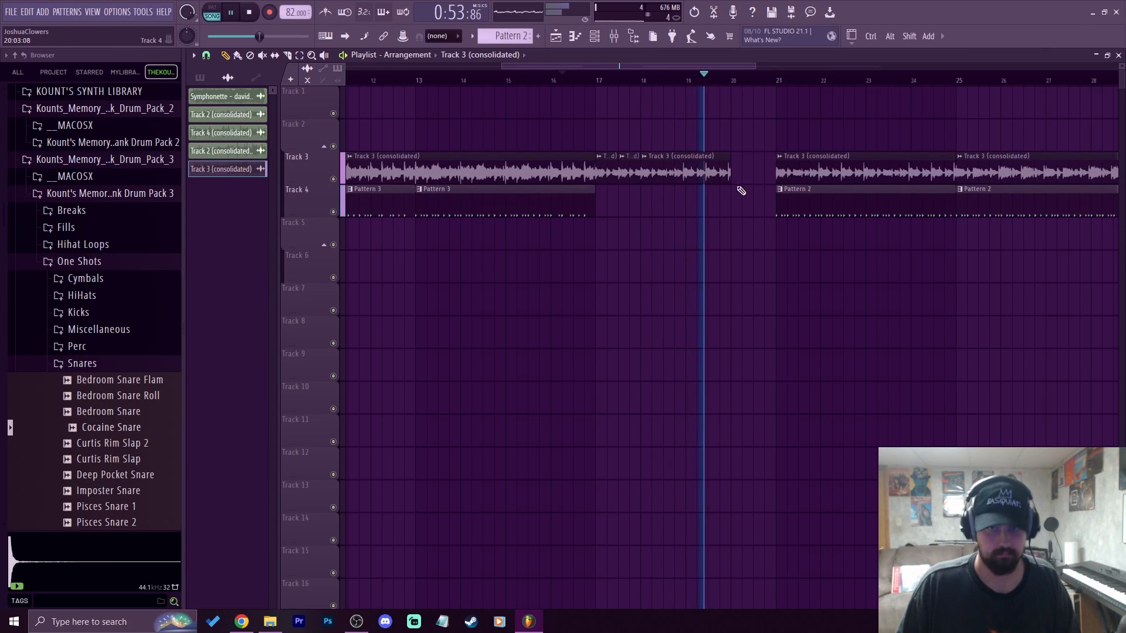
- Replace the extended chop with half-bar chops and place one-beat chops on beats 2 and 4 of bar 19
left_click_drag(731, 179, 697, 195)
right_click(655, 177)
left_click(708, 224, "ctrl")
right_click(719, 176)
right_click(698, 174)
key("space")
key("space")
left_click(701, 174)
left_click(725, 175)
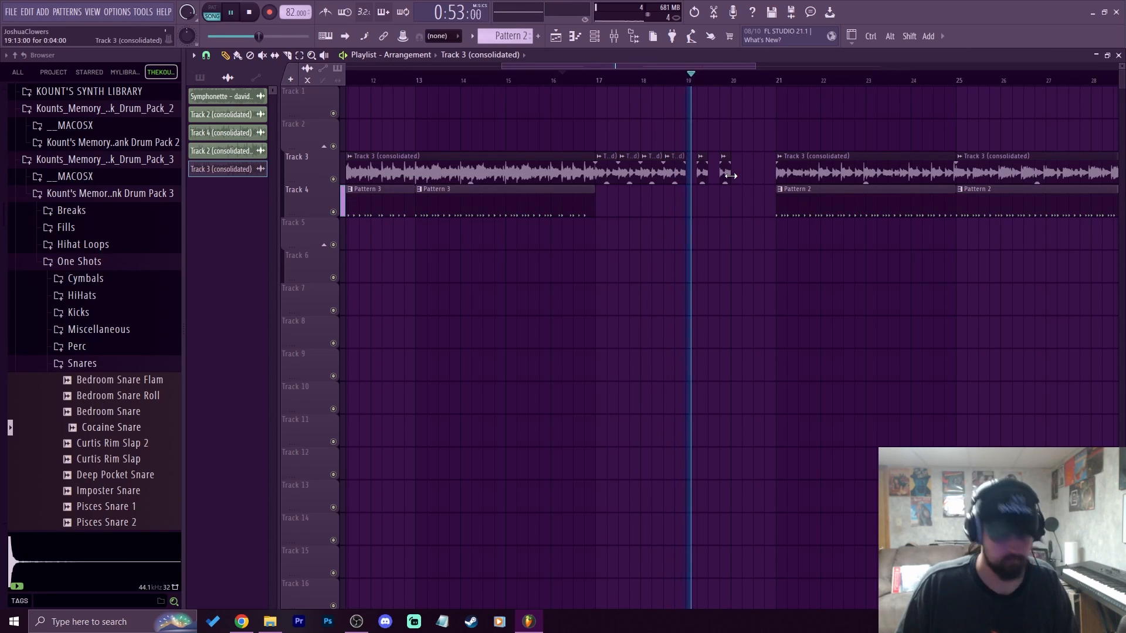
- Try two separated one-beat chops in bar 20, replay the transition and remove them
left_click(753, 174)
left_click(769, 173)
key("space")
key("space")
right_click(767, 177)
right_click(751, 182)
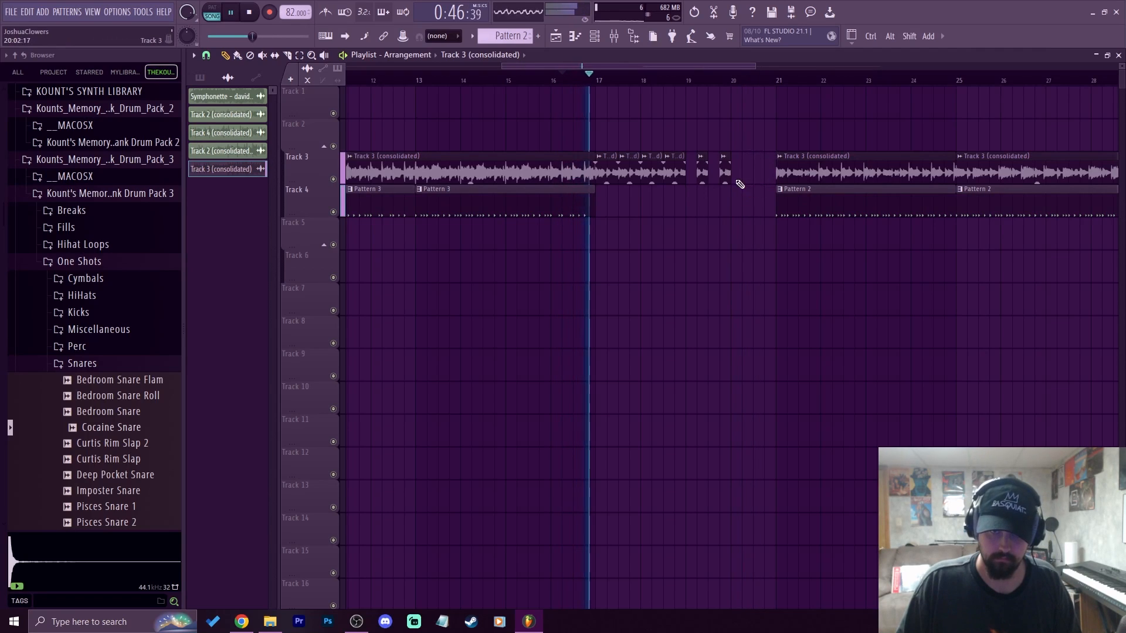
- Fill bar 20 with consecutive one-beat chops leading into the second section at bar 21
left_click(746, 175)
left_click(734, 175)
right_click(748, 176)
left_click_drag(736, 177, 765, 176)
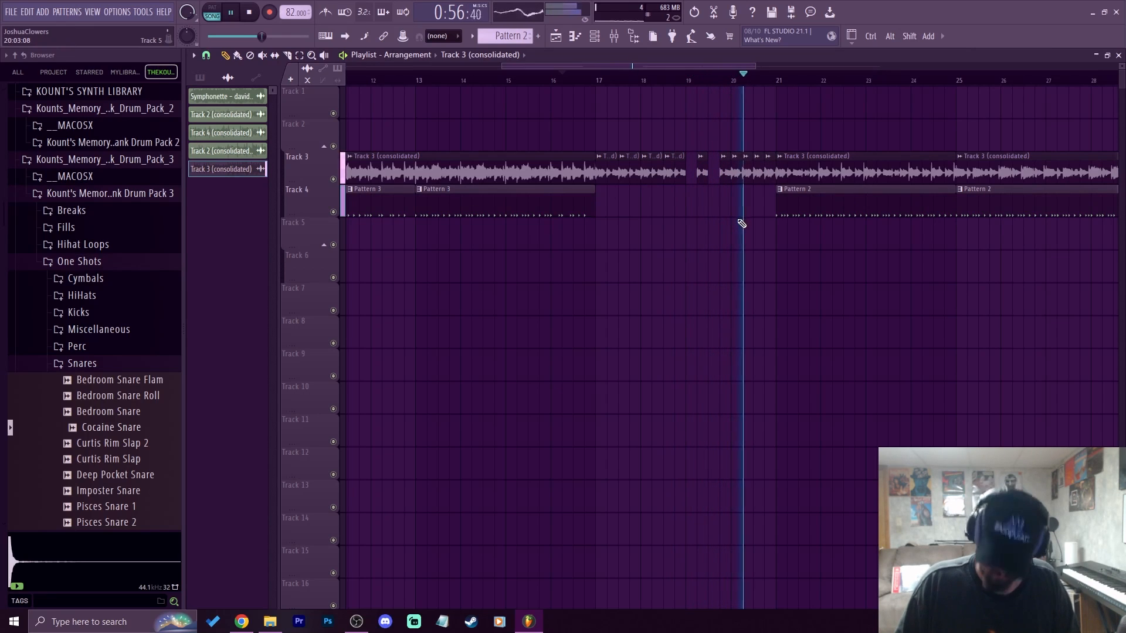
- Load the J37 Stereo tape plugin in the first effect slot of the Master mixer track
scroll(770, 88, "down", 6)
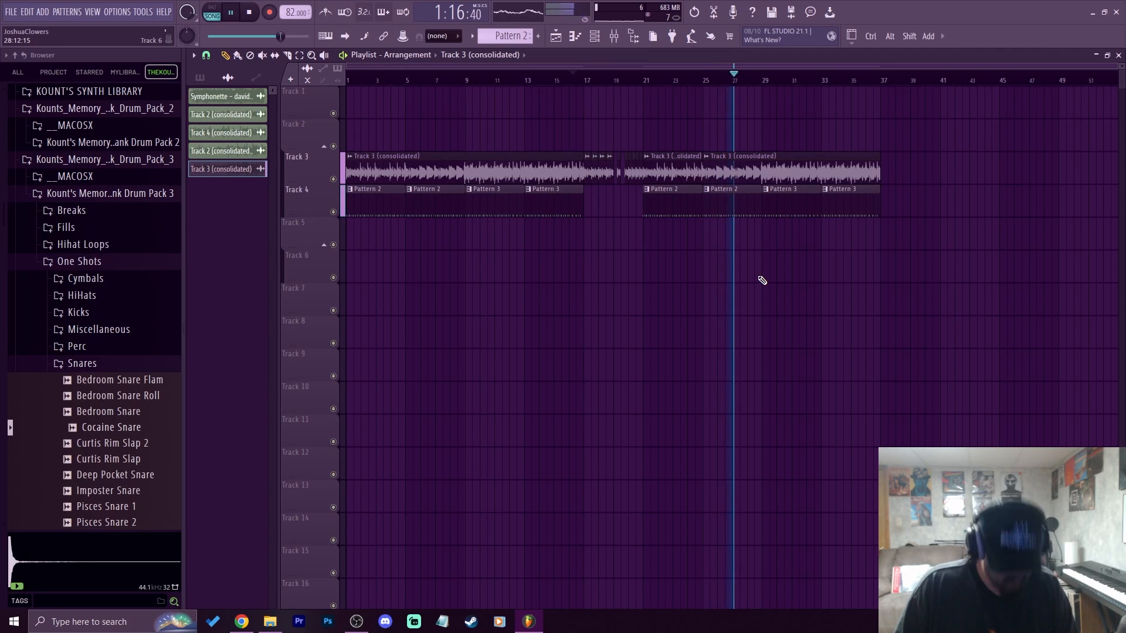
left_click(632, 37)
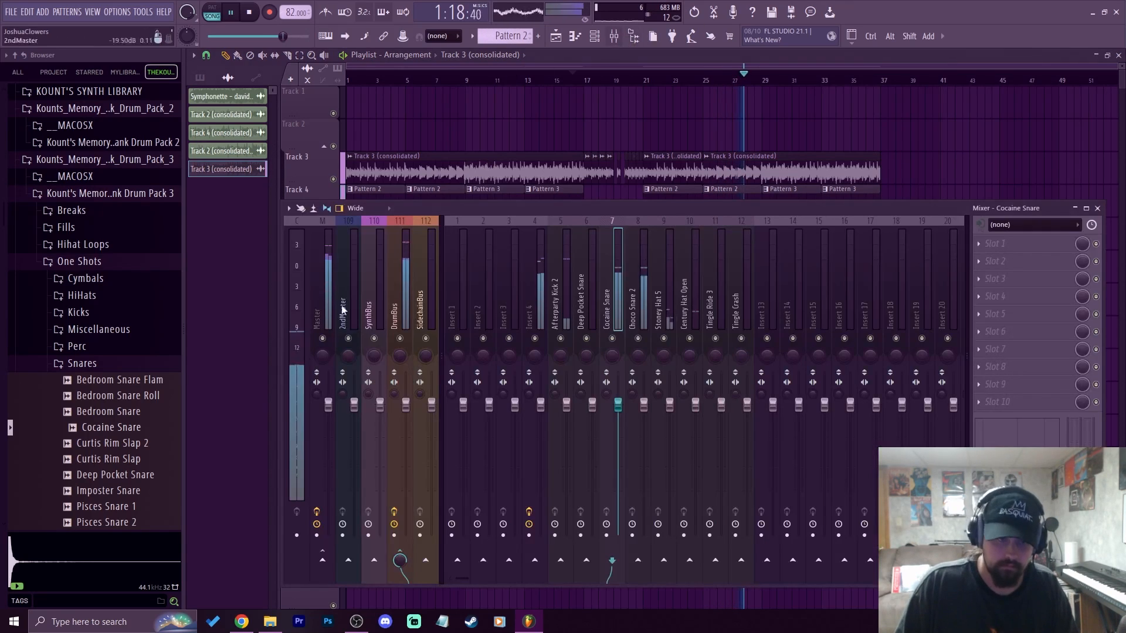
left_click(997, 244)
mouse_move(994, 258)
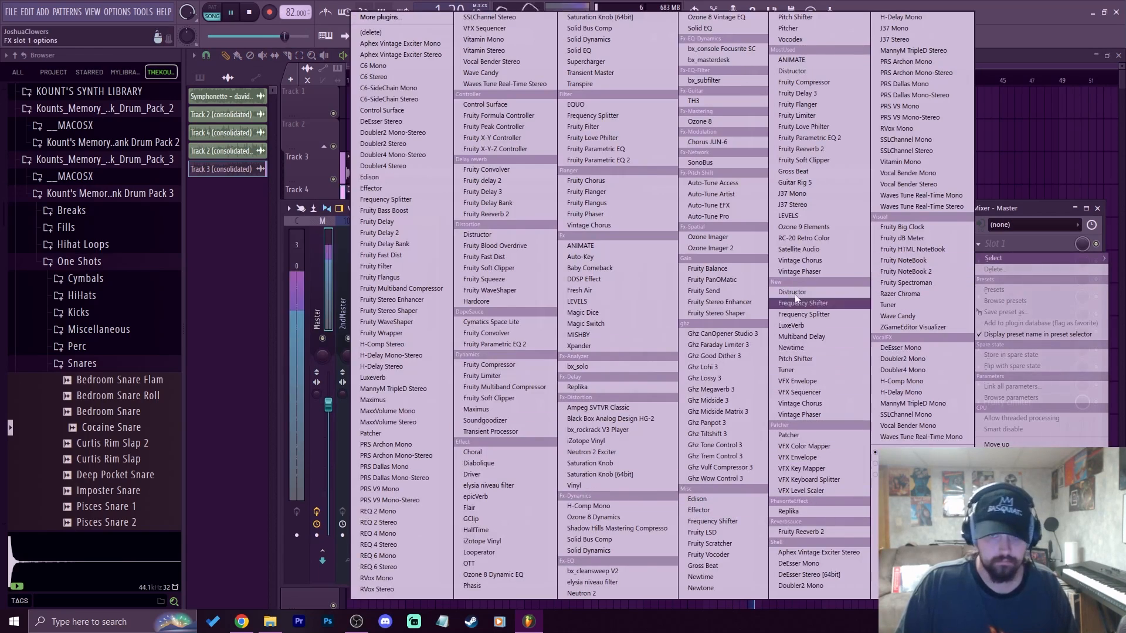
left_click(809, 207)
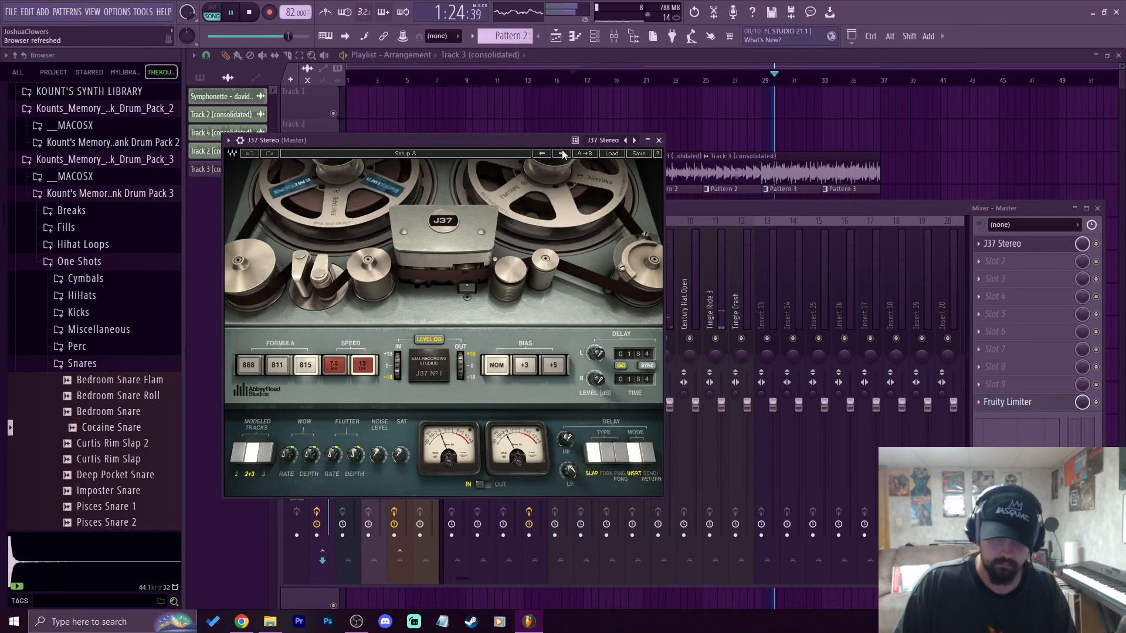
- Load the J37's Factory Default preset, then set Modeled Tracks to 3, bias to +5 and the delay to Slap in Send/Return mode
left_click(611, 153)
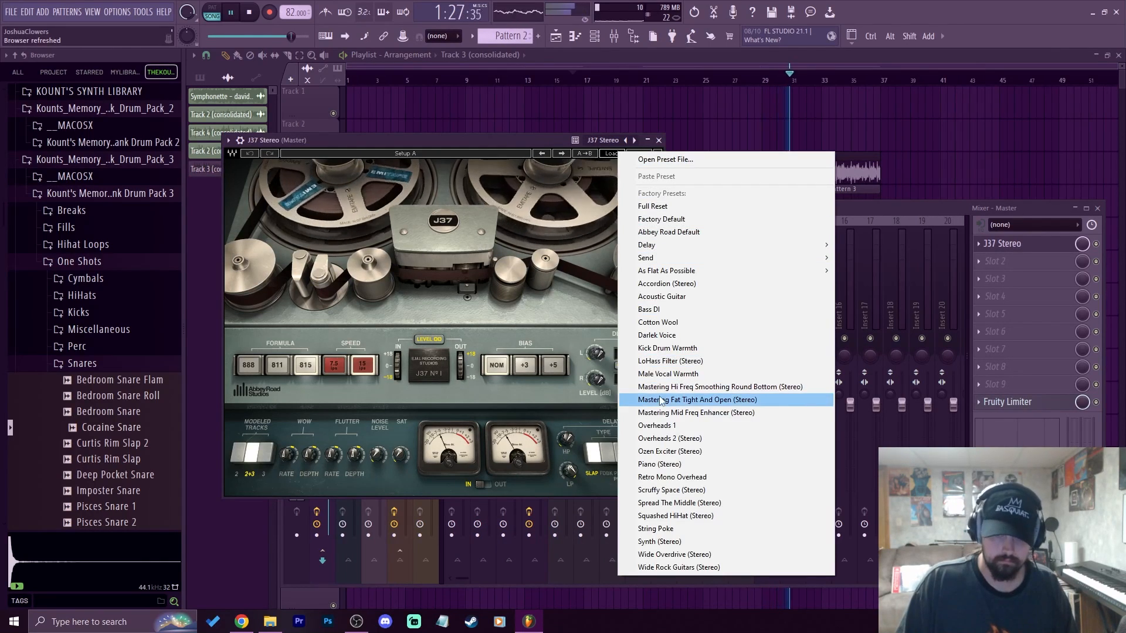
left_click(662, 219)
left_click(265, 452)
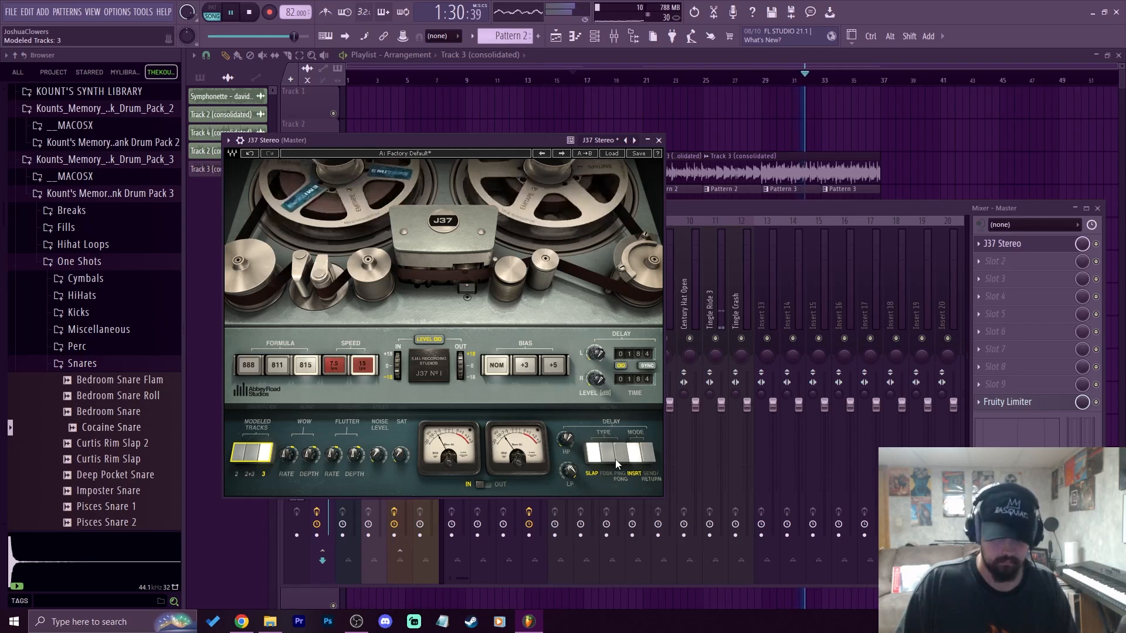
left_click(554, 369)
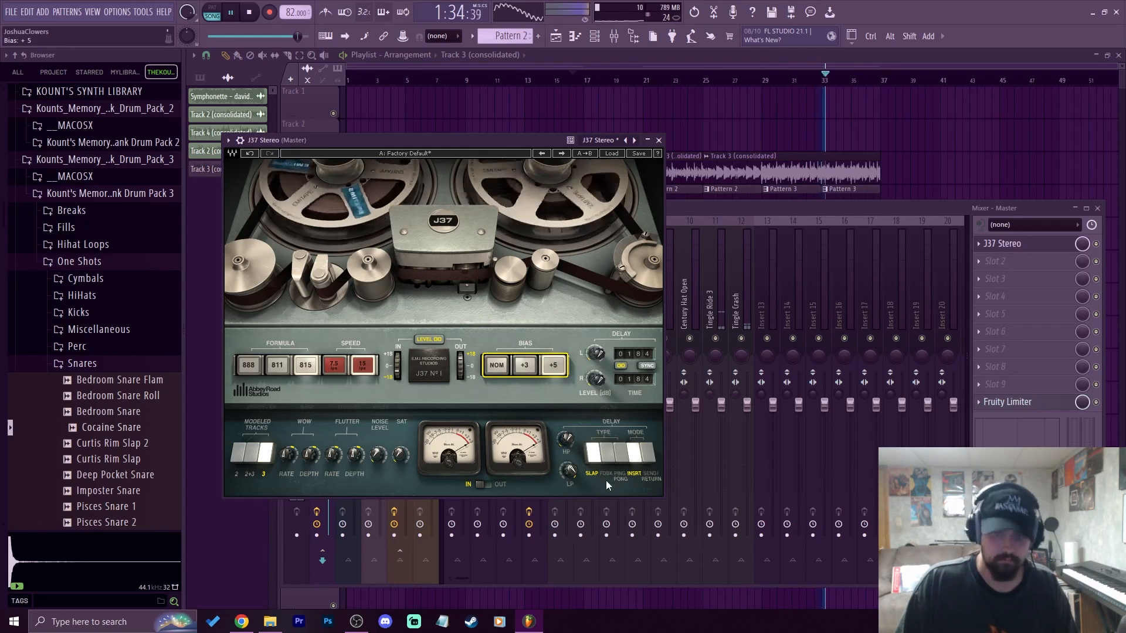
left_click(614, 459)
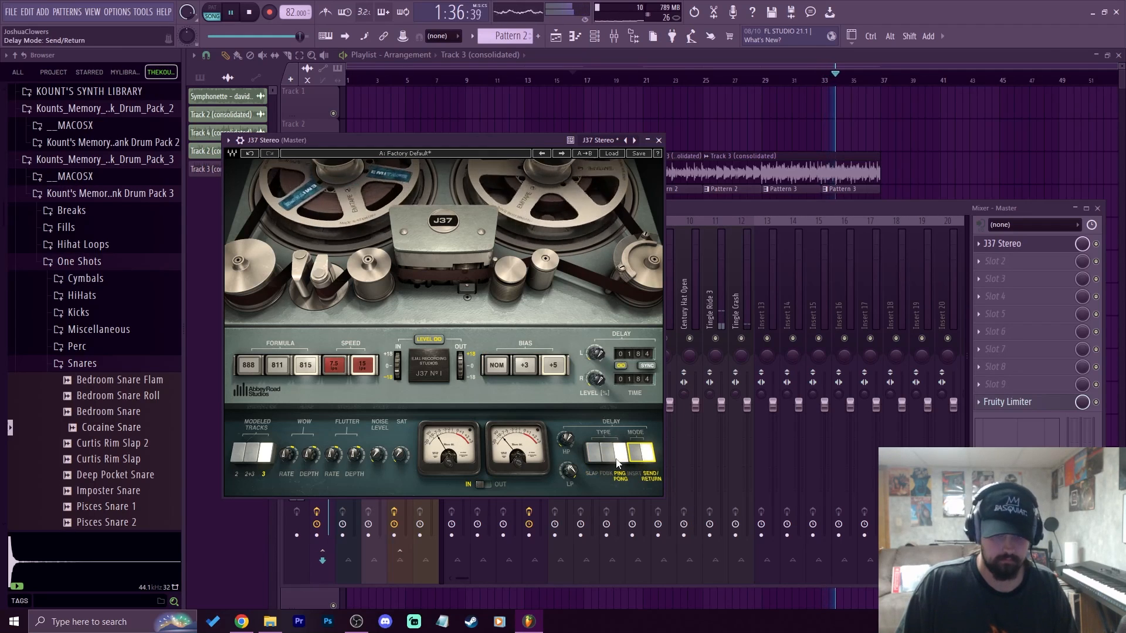
left_click(596, 458)
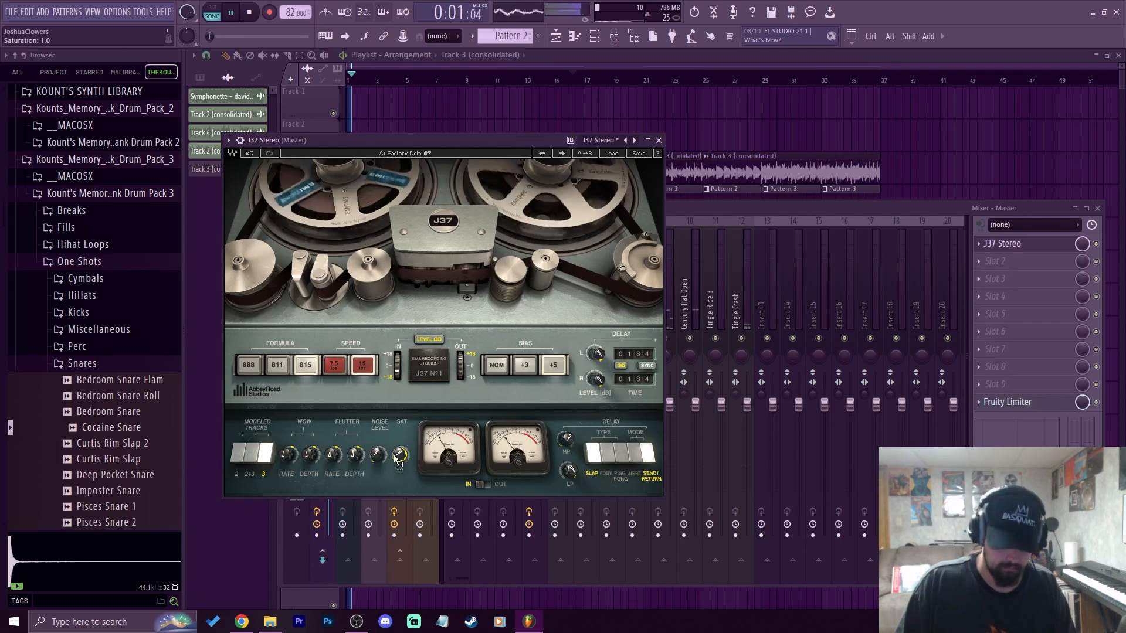
- Adjust the J37's wow and flutter controls, with flutter depth at about 24.6, and close the plugin
left_click_drag(287, 455, 310, 434)
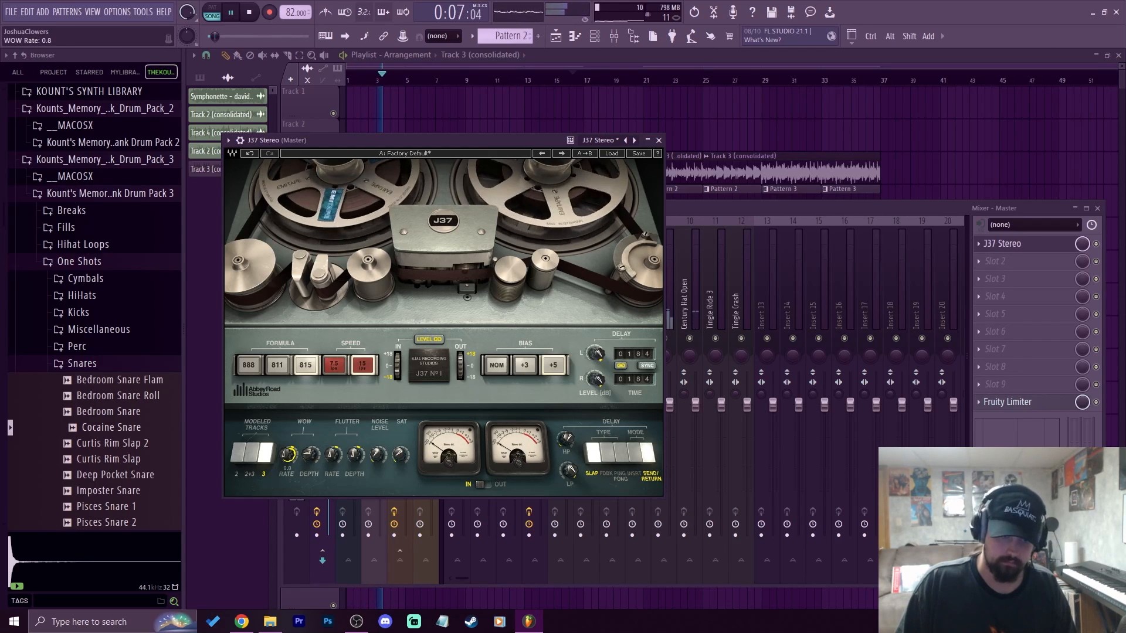
left_click_drag(289, 455, 354, 434)
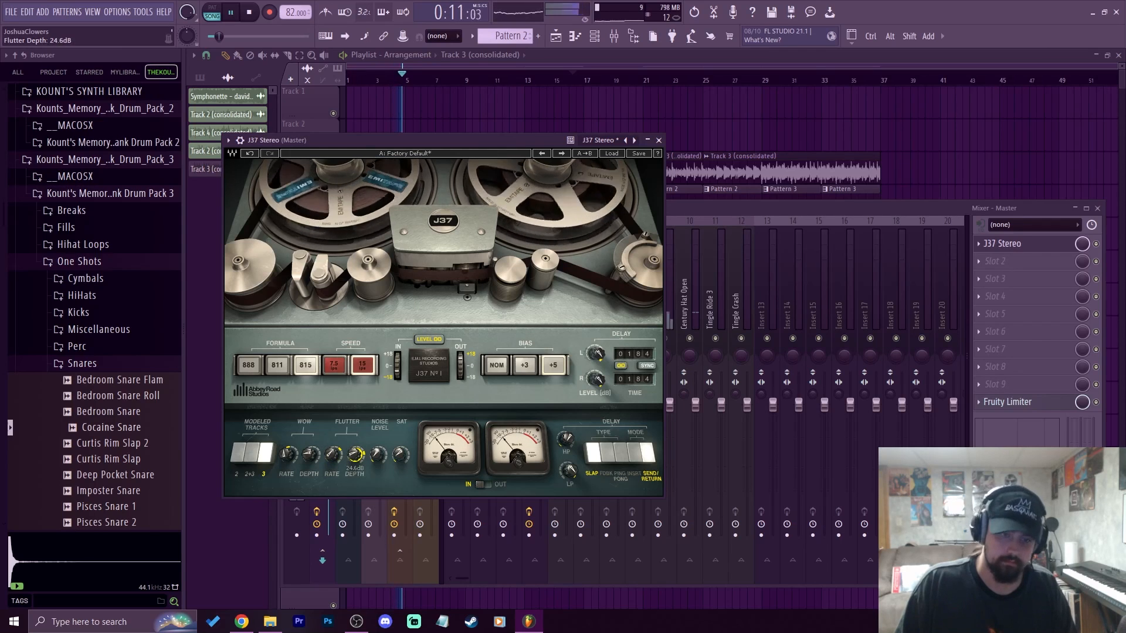
left_click_drag(333, 455, 354, 472)
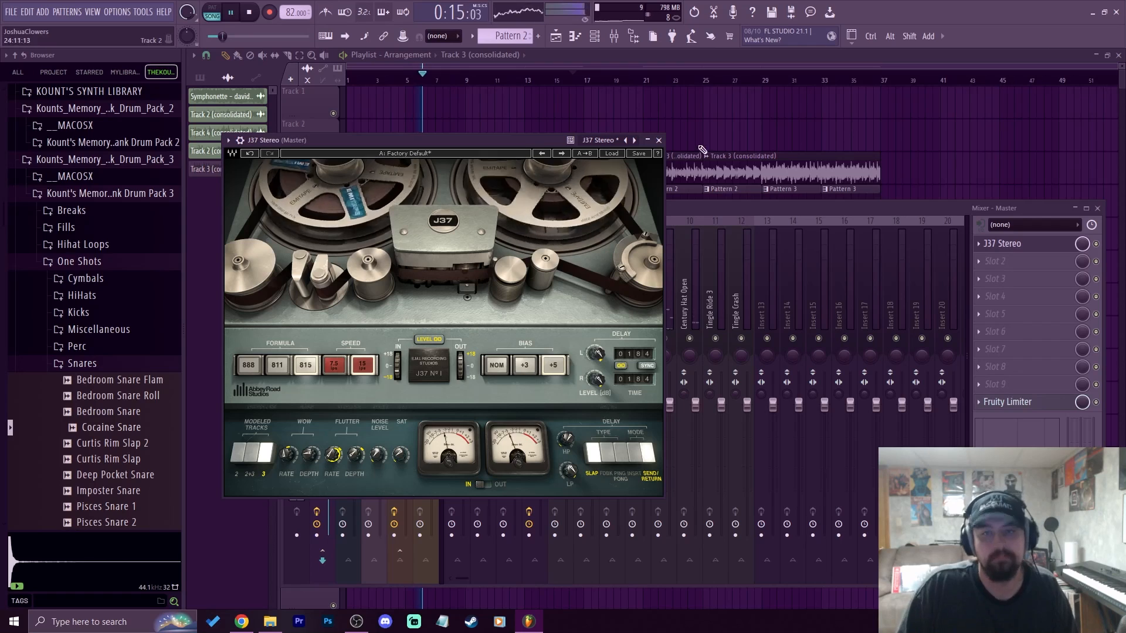
key("Escape")
- Rename mixer track Insert 4 as "sample"
right_click(543, 288)
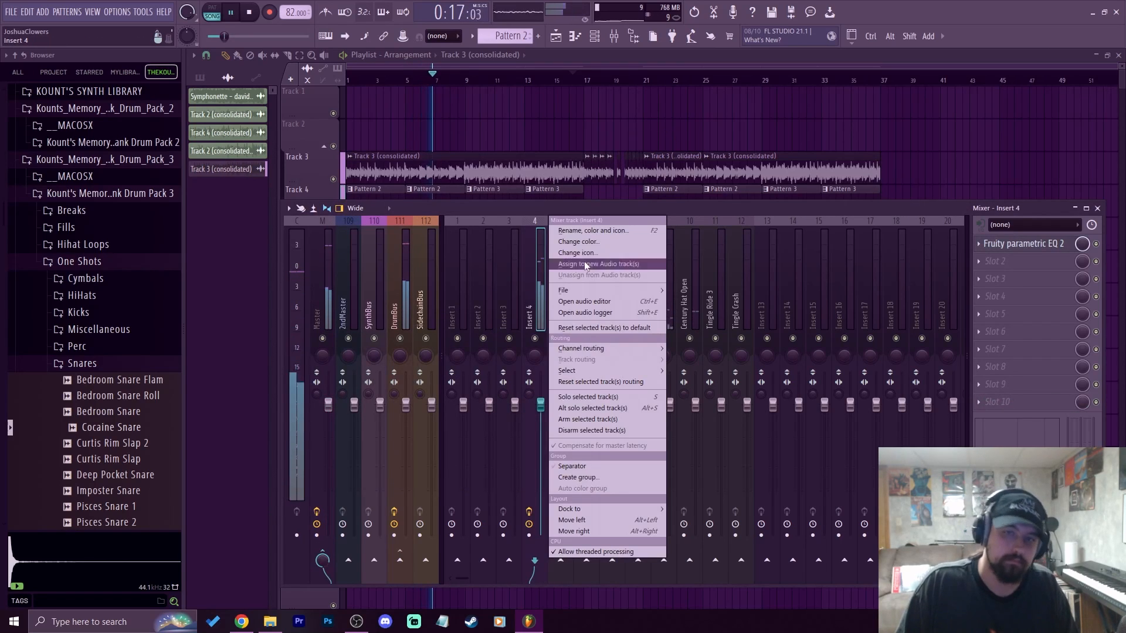
left_click(621, 231)
type("samp")
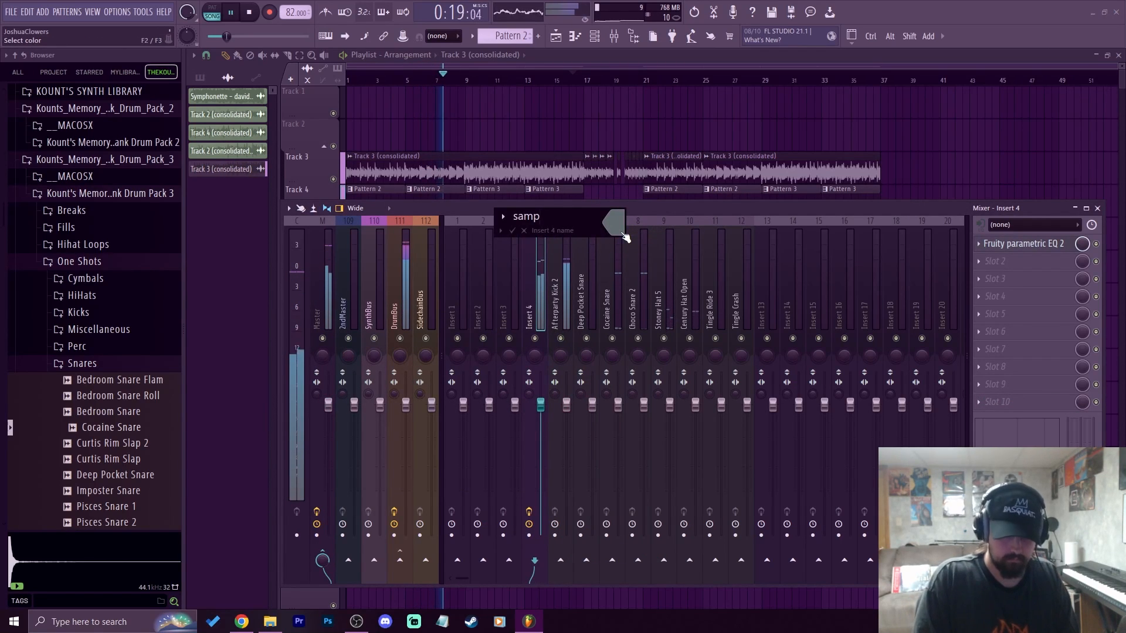
type("le")
key("Return")
- Load the Ghz Midside 3 plugin in the second effect slot of the sample mixer track
left_click(997, 261)
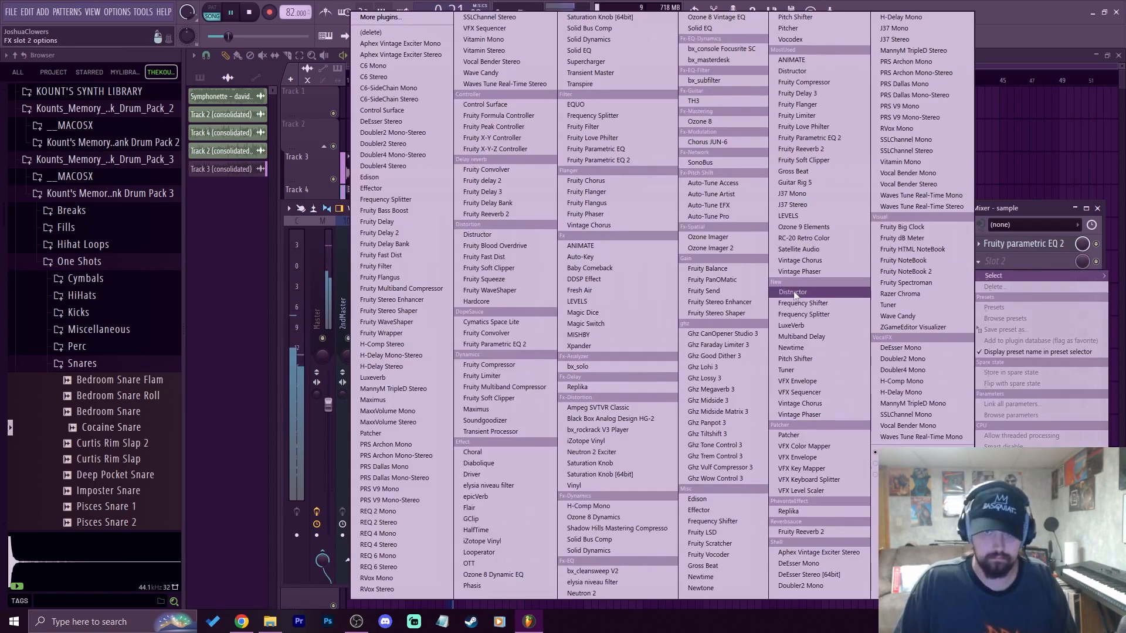
left_click(715, 401)
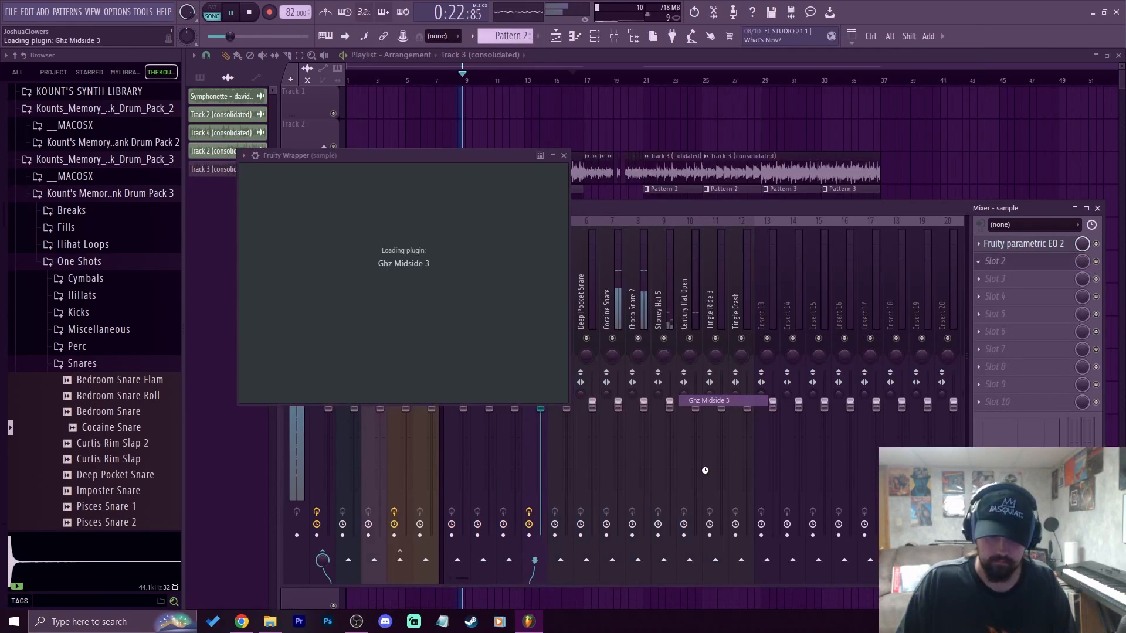
left_click(407, 400)
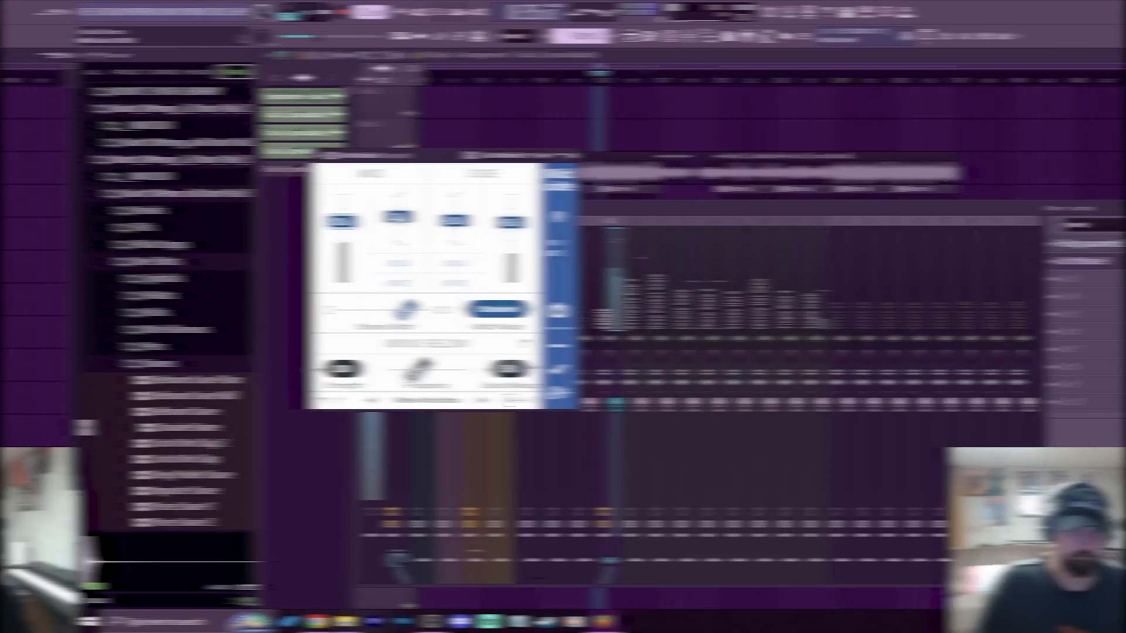
- Duplicate the whole arrangement so the copy starts at bar 37, and delete the copy's first Pattern 2 clip
left_click(826, 78)
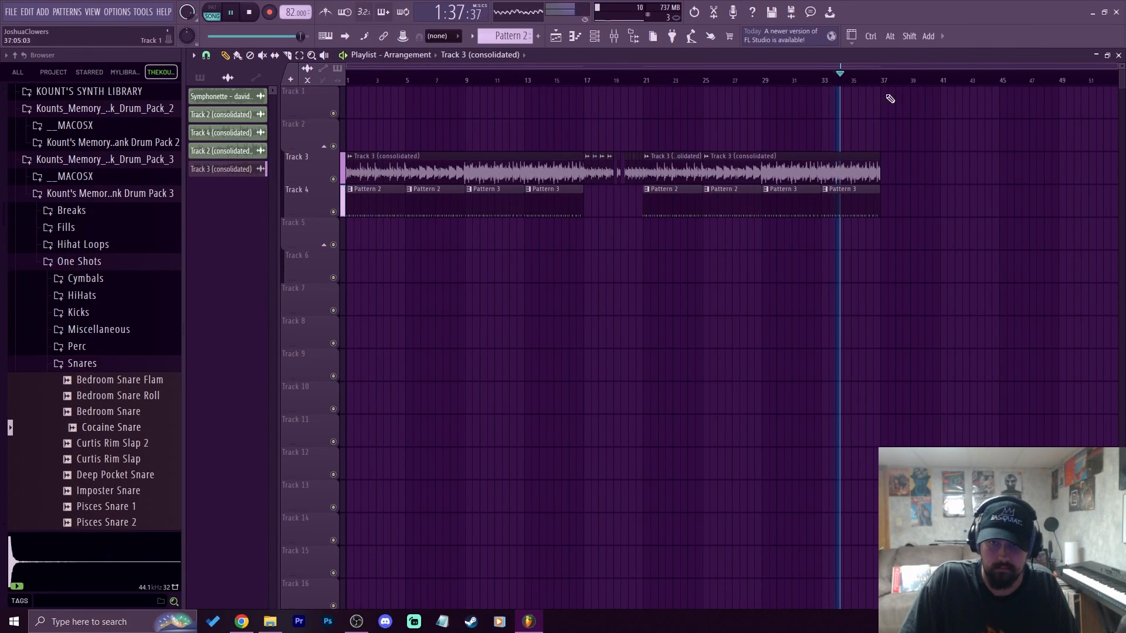
left_click_drag(907, 282, 307, 189)
left_click_drag(385, 169, 902, 171)
left_click(900, 238, "ctrl")
key("space")
key("space")
right_click(872, 204)
left_click(869, 82)
scroll(870, 86, "down", 2)
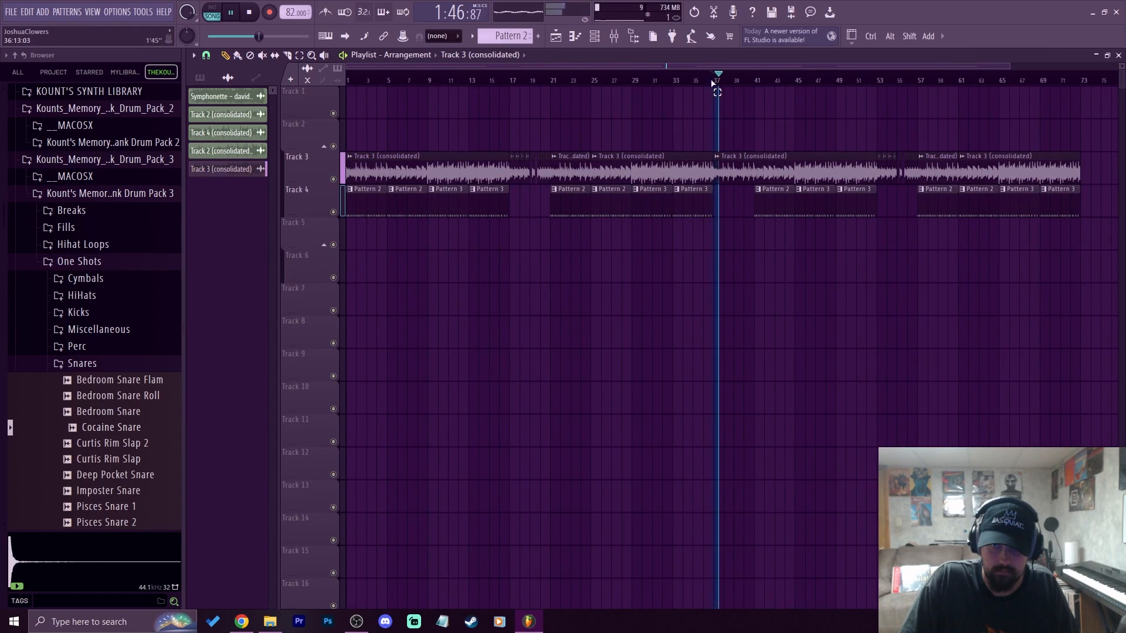
- Select bars 37 to 73 and load HalfTime in the Master track's second effect slot with 1.5x mode and a 1/4 loop
left_click_drag(713, 84, 1080, 82)
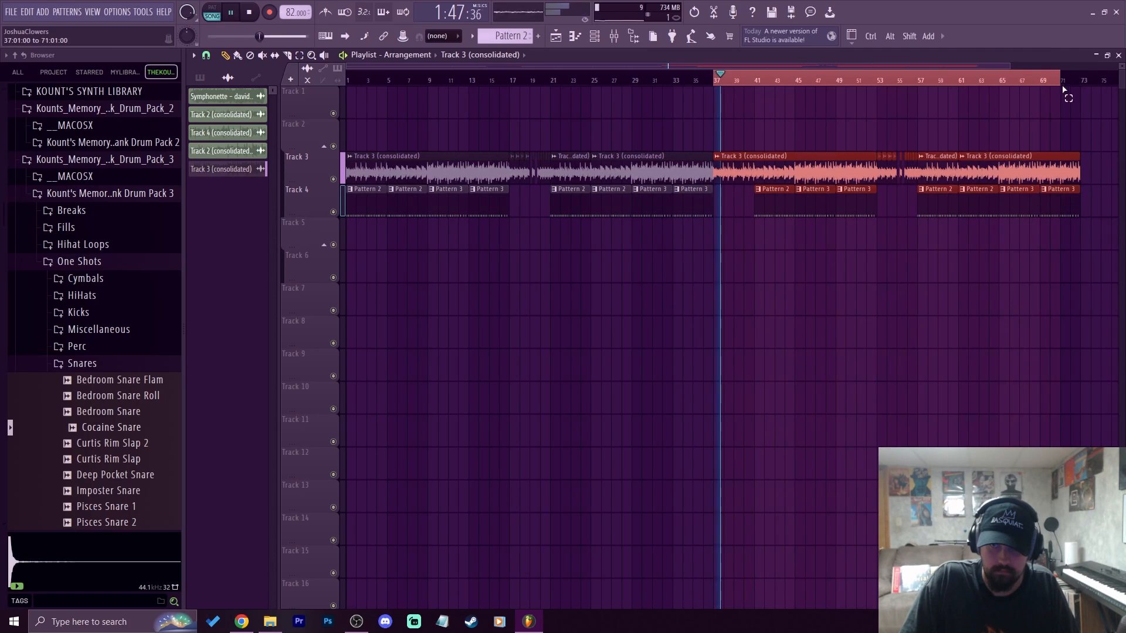
left_click(622, 39)
left_click(995, 261)
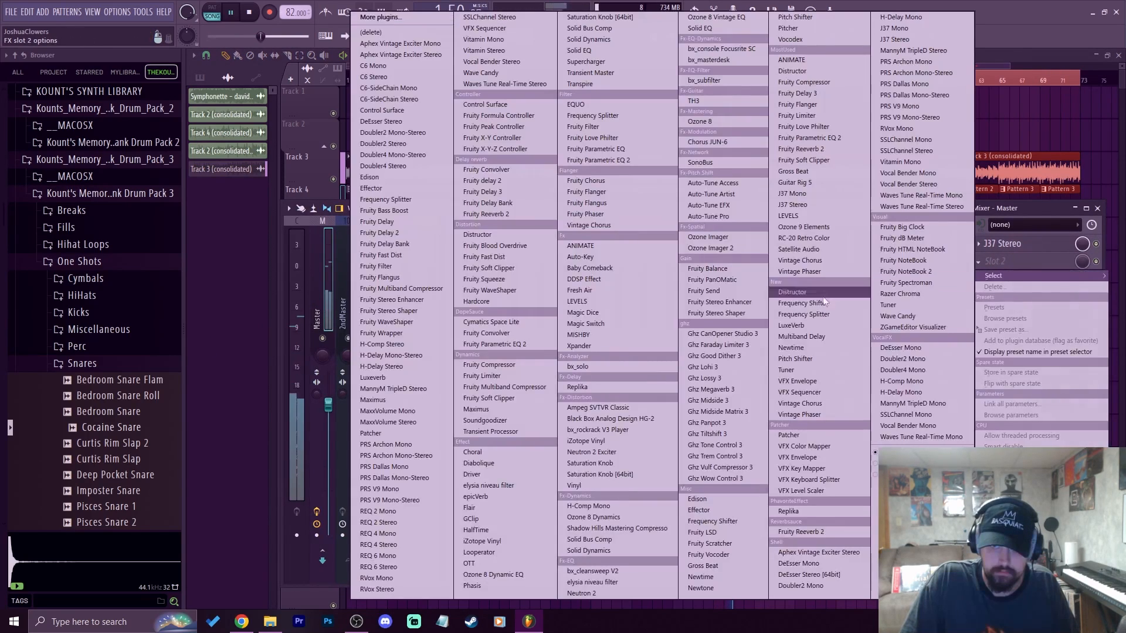
left_click(492, 530)
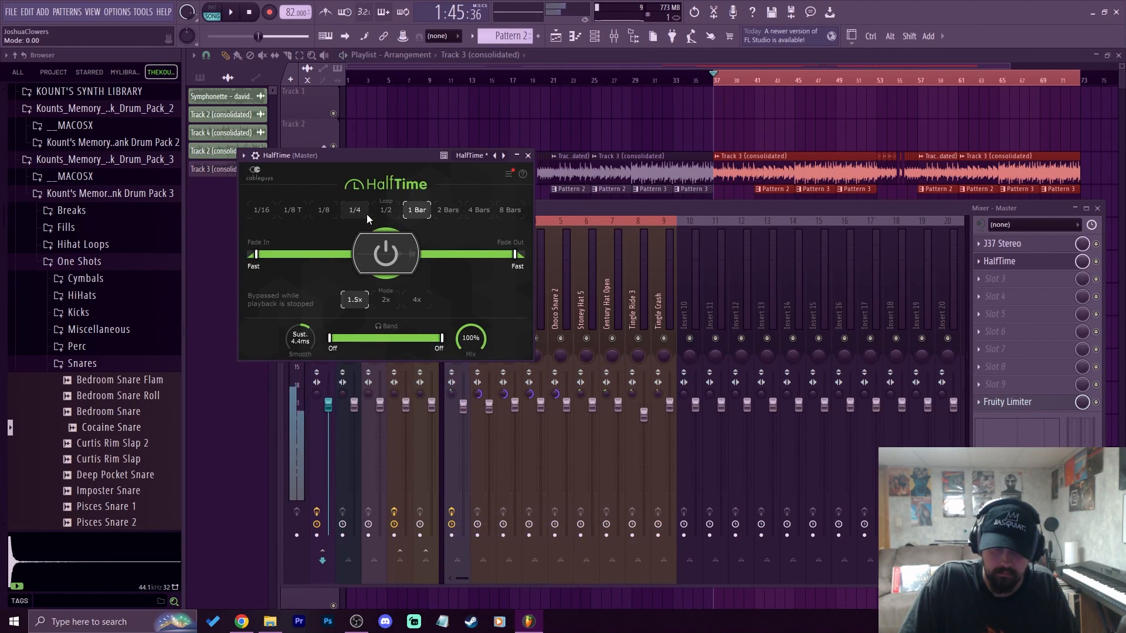
left_click(365, 213)
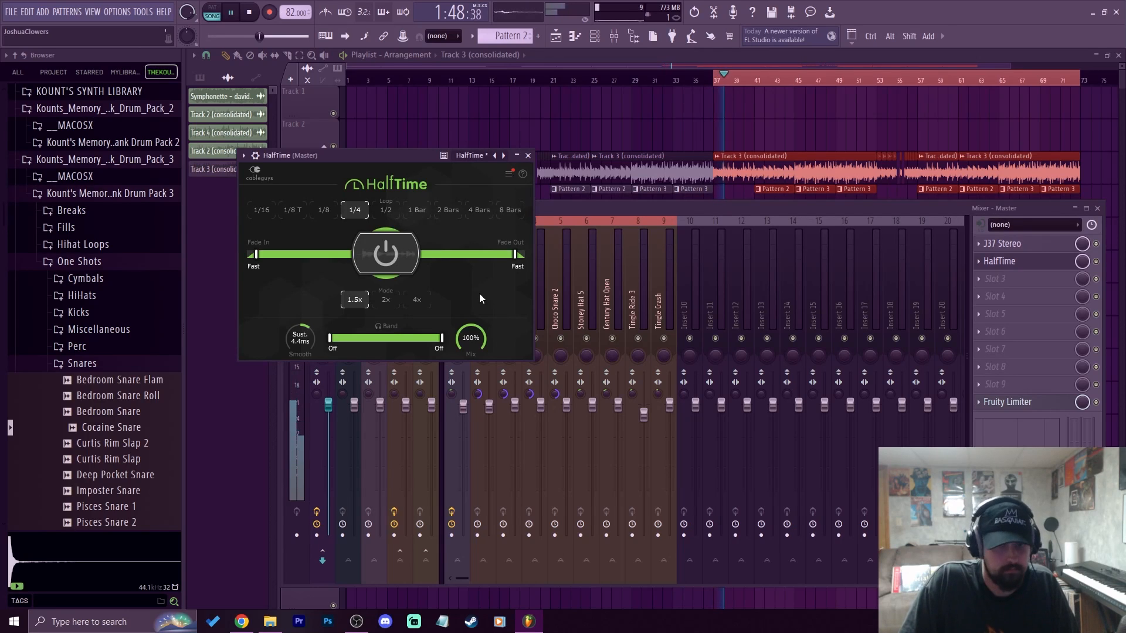
- Turn the HalfTime slot's mix level fully down and create an automation clip for it over the selected bars
left_click(1082, 262)
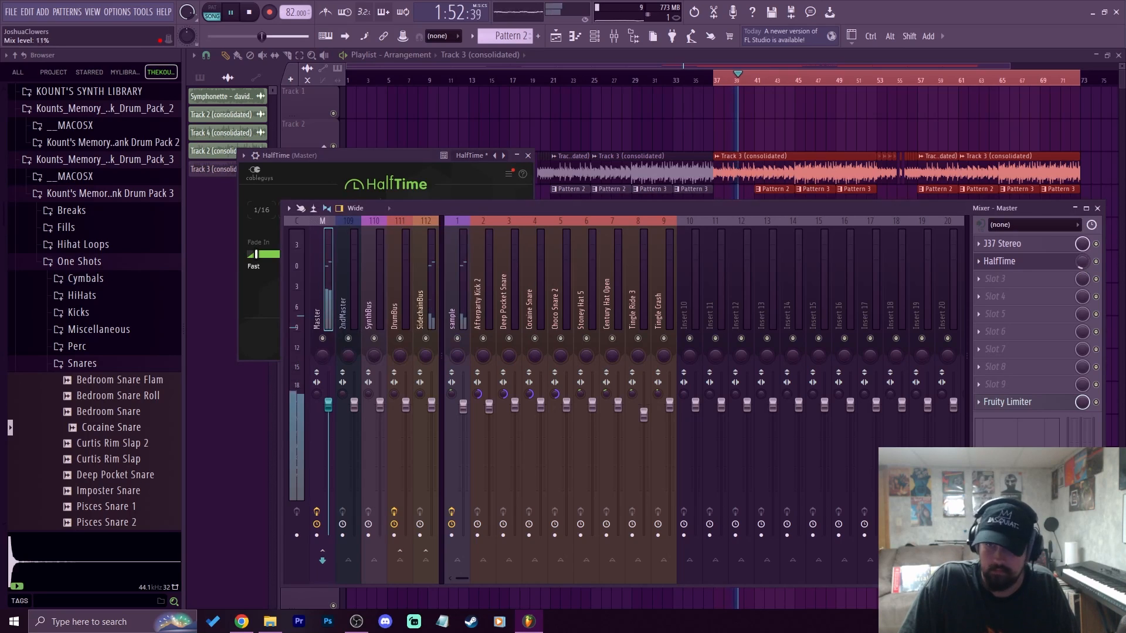
right_click(1083, 261)
left_click(1056, 351)
left_click(903, 134)
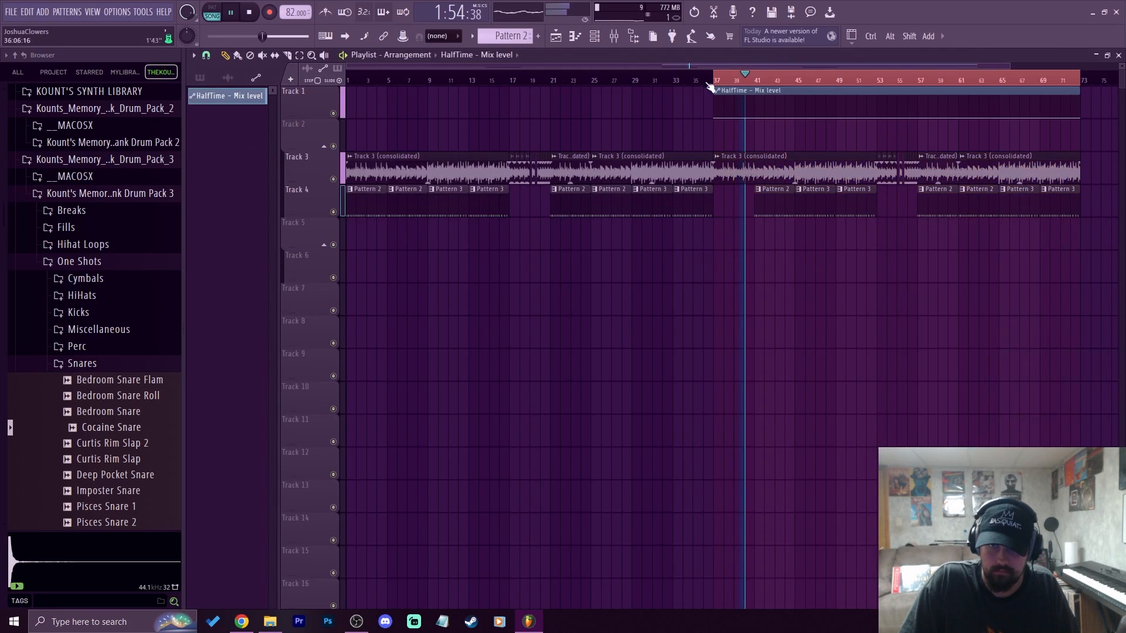
- Shape the HalfTime mix automation to curve up to full by bar 41, hold, and fall to zero just before bar 73
scroll(757, 75, "up", 5)
left_click_drag(782, 117, 780, 85)
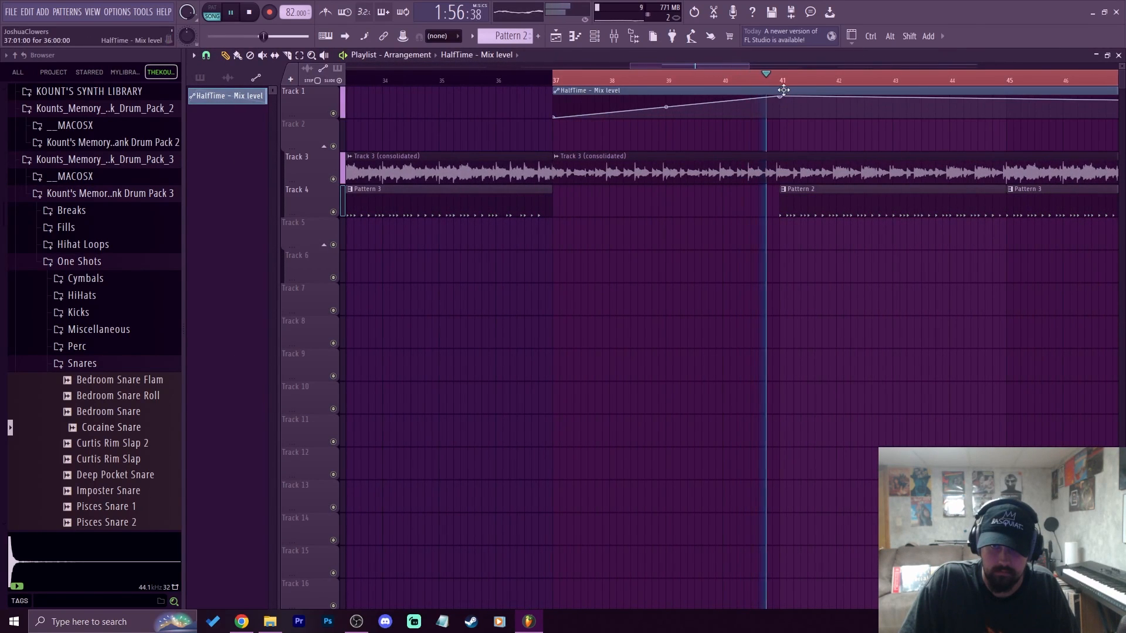
scroll(805, 91, "down", 5)
scroll(942, 76, "down", 1)
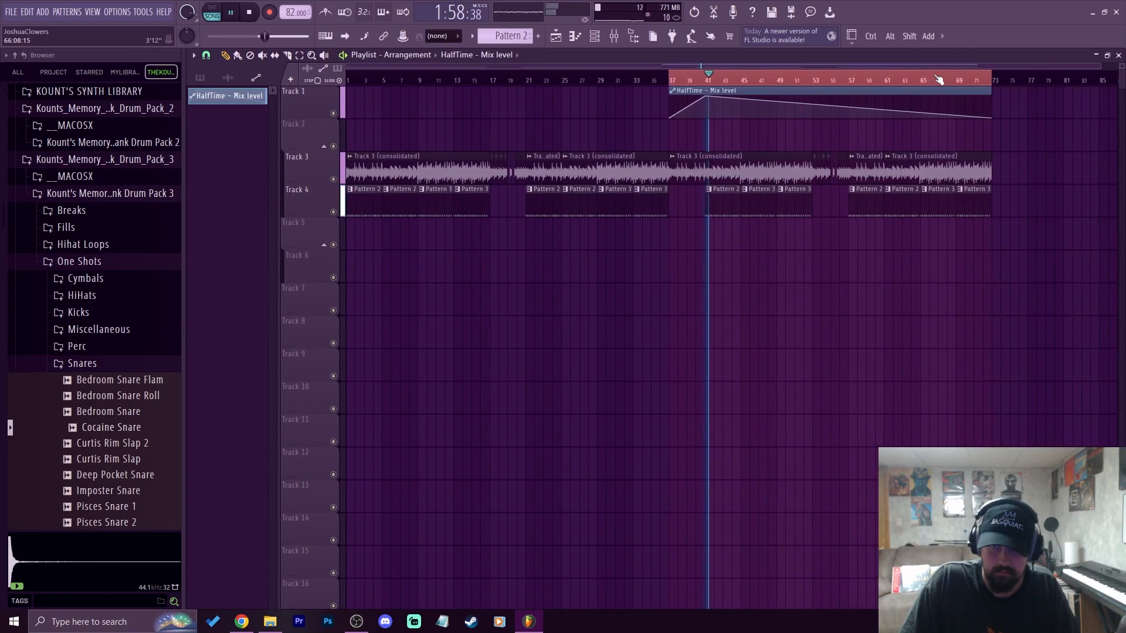
scroll(963, 79, "up", 3)
right_click(1024, 105)
left_click_drag(1024, 105, 1027, 99)
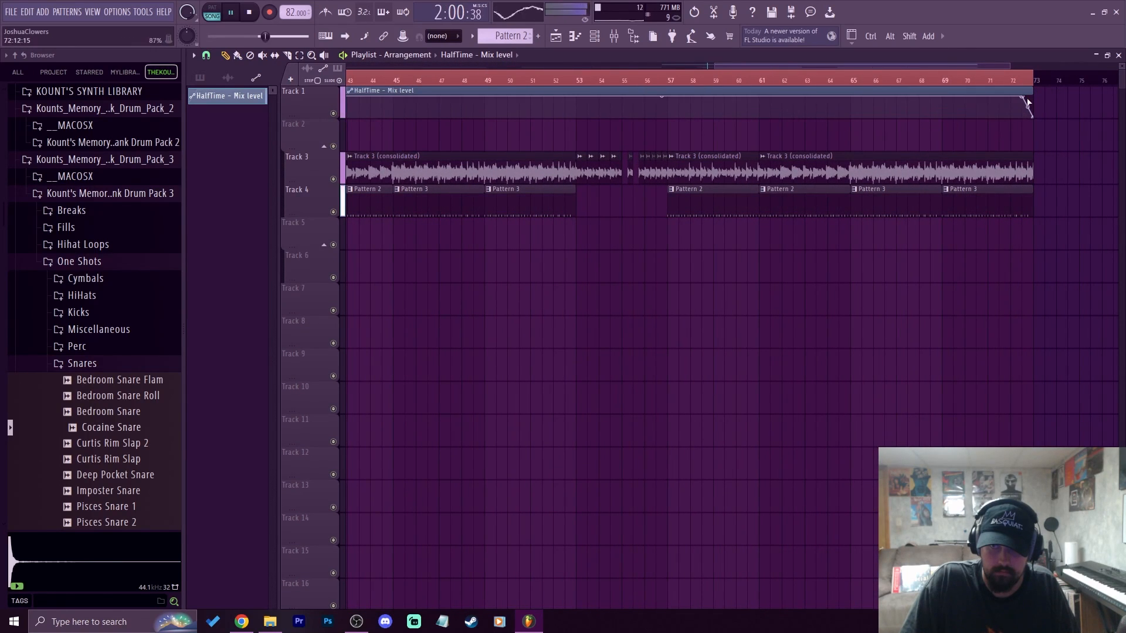
scroll(998, 88, "down", 3)
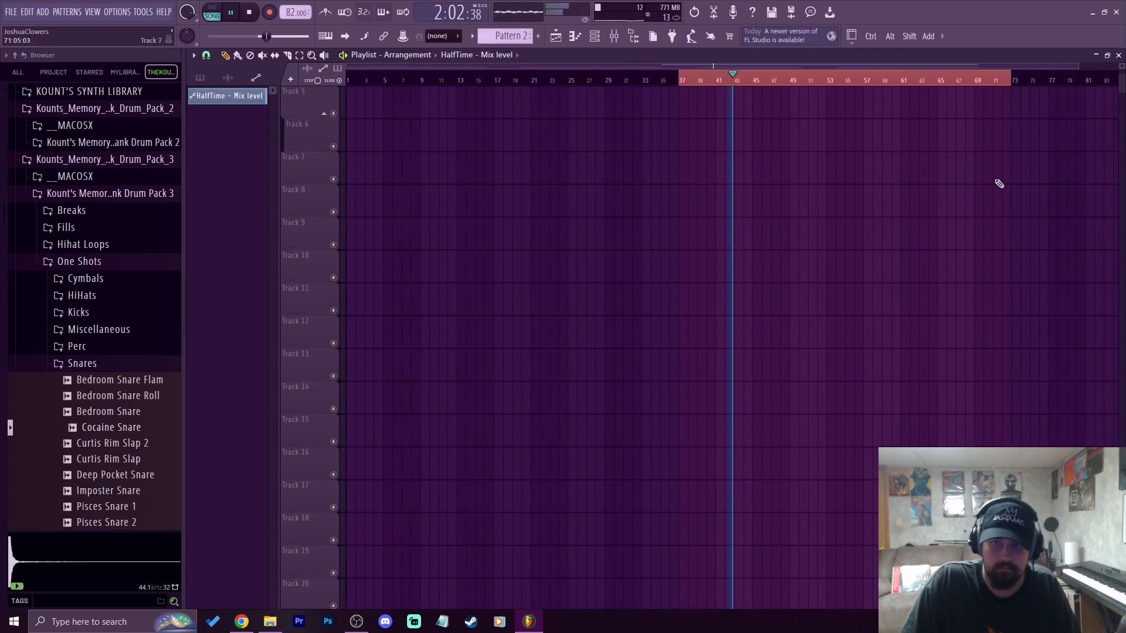
left_click_drag(697, 107, 698, 110)
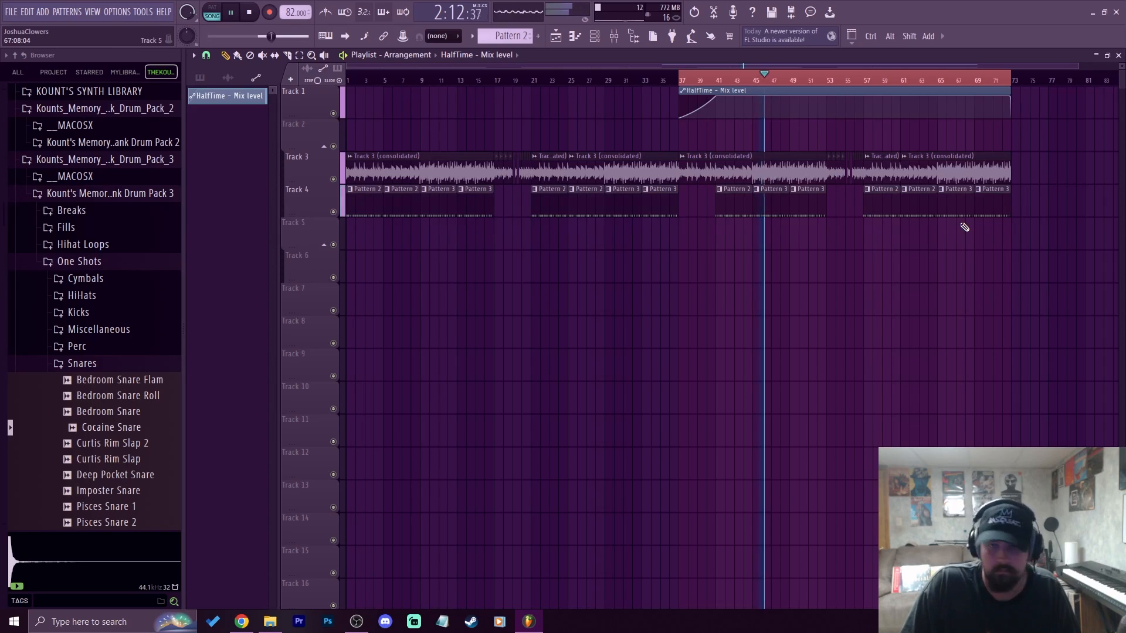
- Shorten the HalfTime automation to end at bar 57 and delete the audio and pattern clips after that bar
mouse_move(1009, 96)
left_mouse_down()
mouse_move(807, 91)
mouse_move(865, 66)
left_mouse_up()
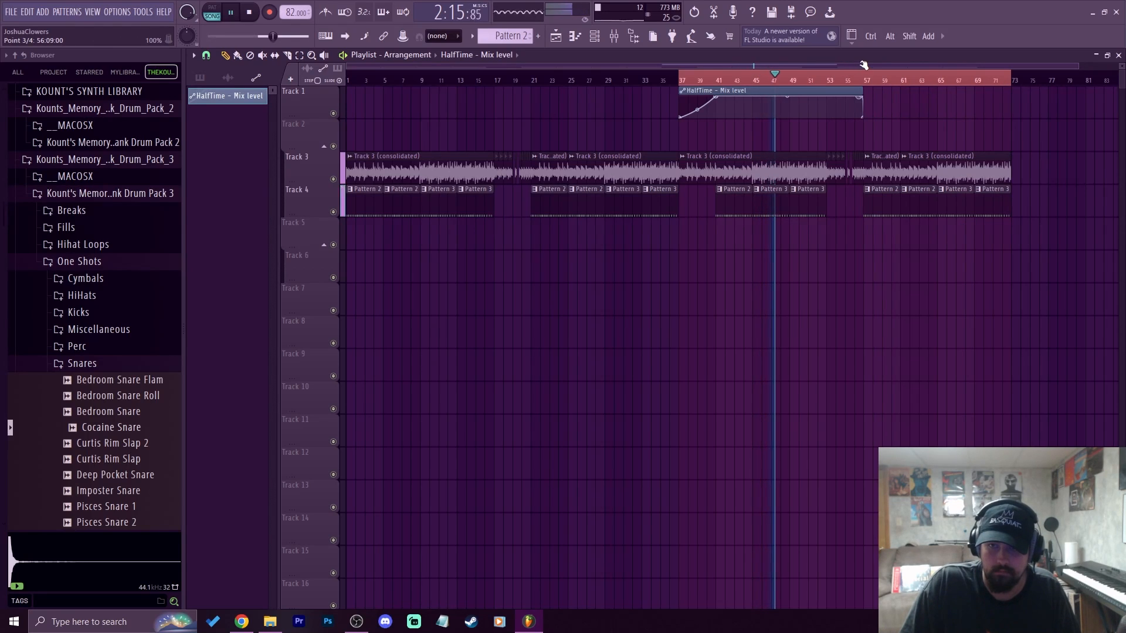
right_click(884, 161)
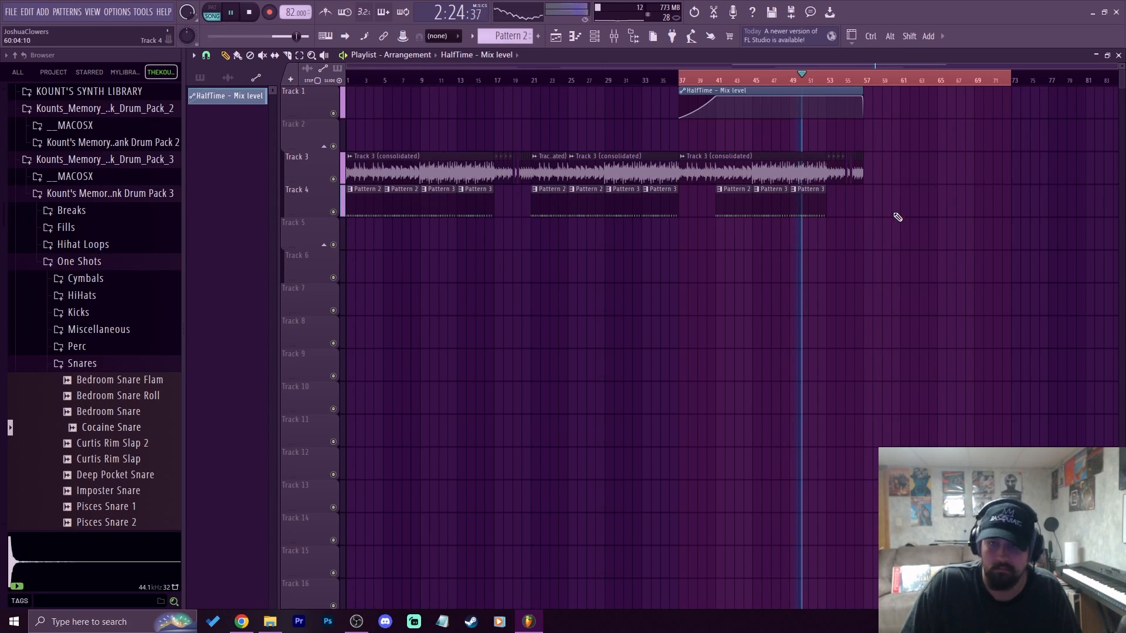
key("ctrl+a")
left_click(934, 278, "ctrl")
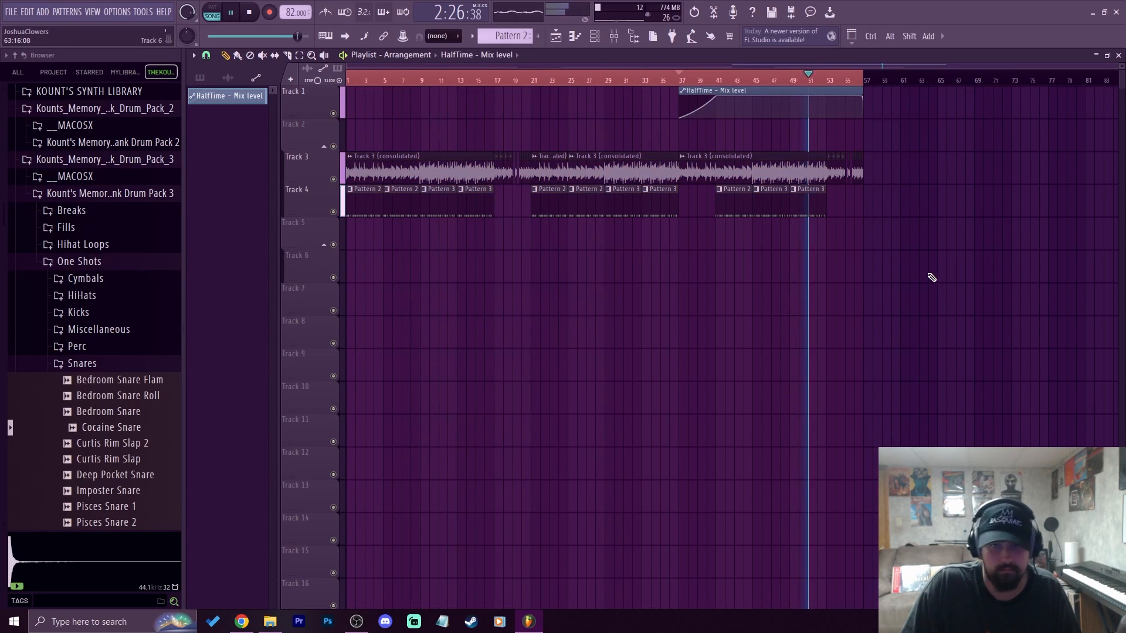
left_click_drag(699, 112, 699, 107)
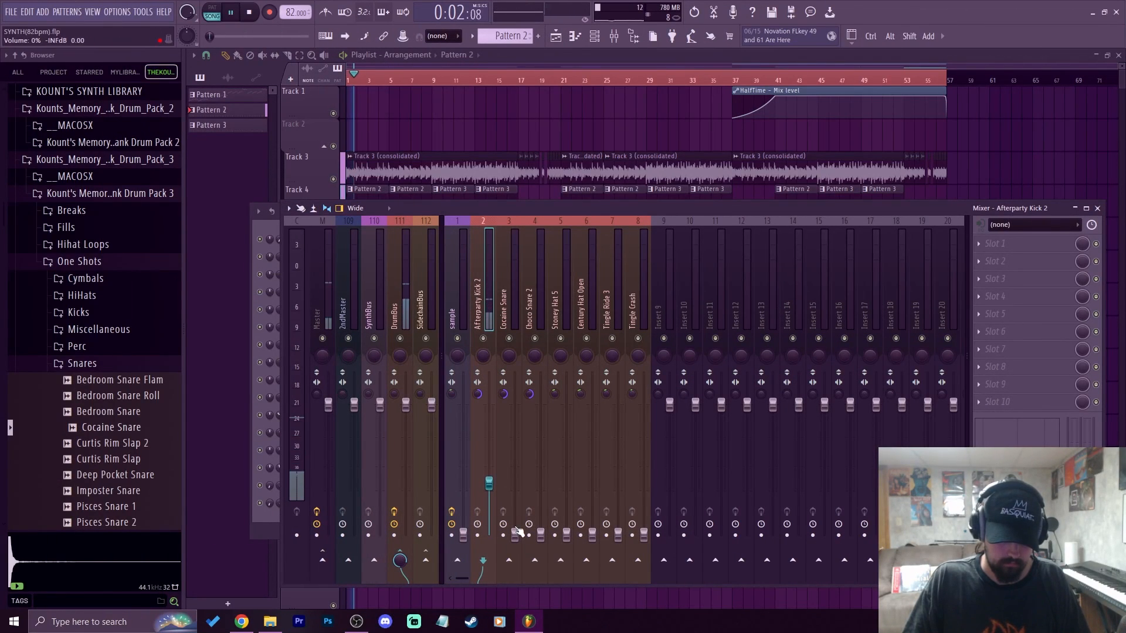
- Raise the Cocaine Snare and Choco Snare 2 faders from zero to balance them against the kick
left_click_drag(515, 535, 515, 484)
left_click_drag(540, 535, 540, 499)
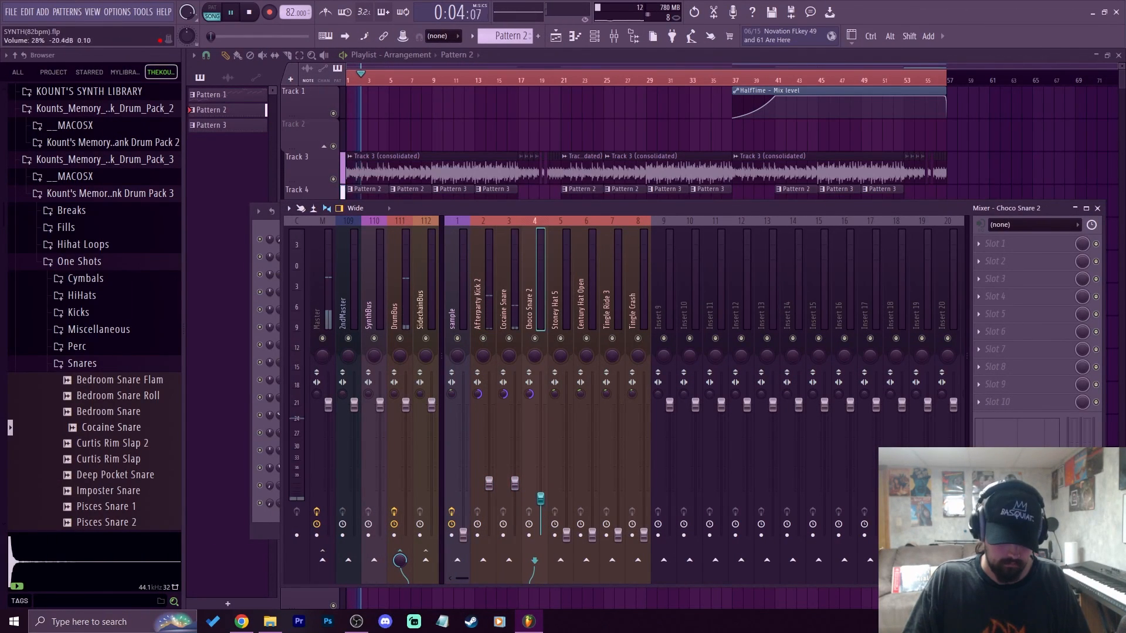
left_click(515, 482)
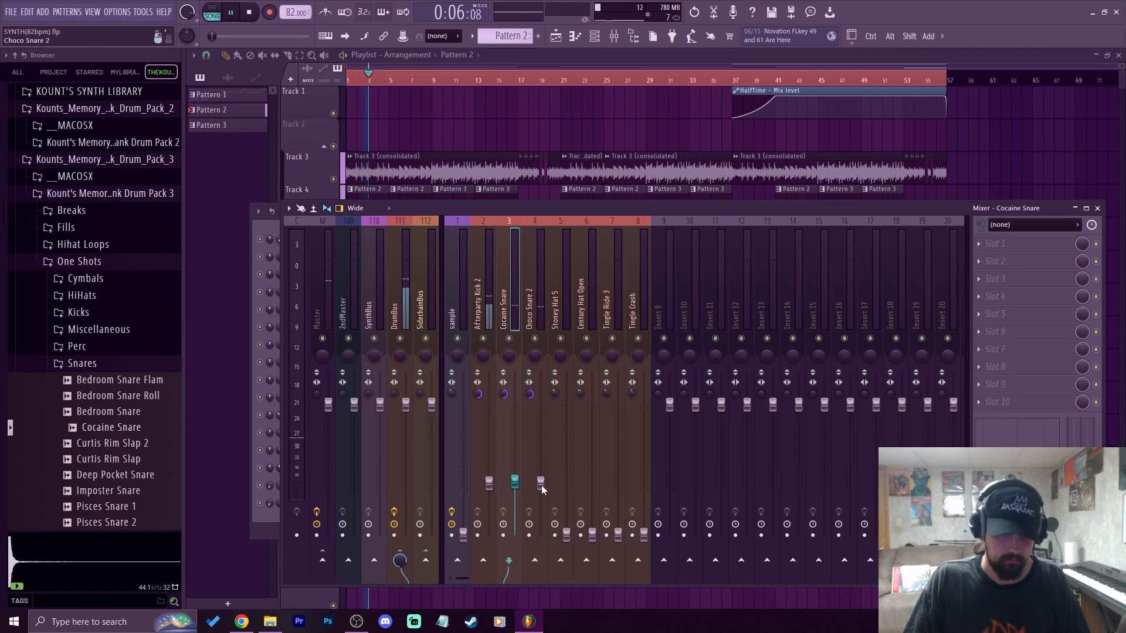
- Raise the Stoney Hat 5, Century Hat Open, Tingle Ride 3 and Tingle Crash faders from zero and adjust the panning of these tracks
left_click_drag(567, 535, 567, 482)
left_click_drag(618, 535, 618, 487)
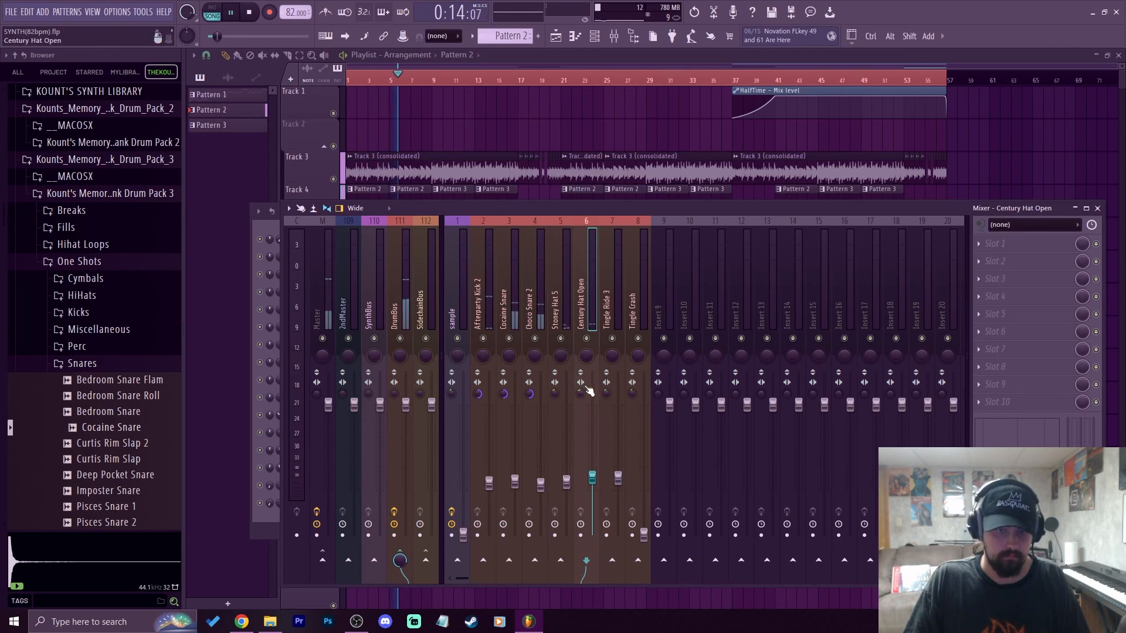
left_click_drag(560, 356, 560, 361)
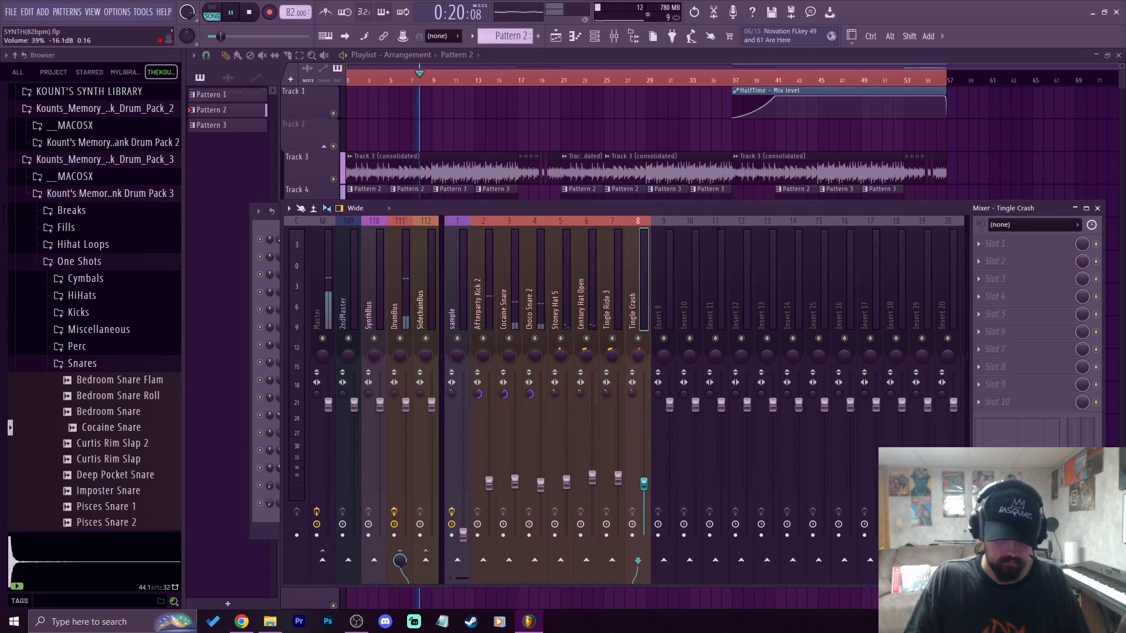
left_click_drag(545, 484, 546, 486)
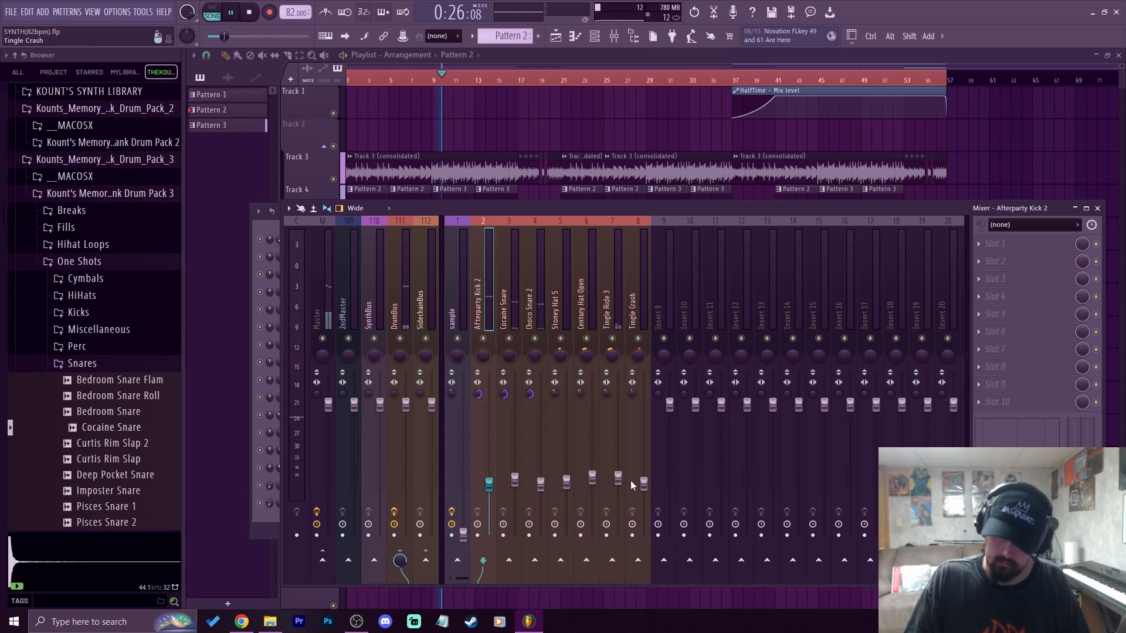
- Touch up the Tingle Ride 3 level and raise the sample track's fader from zero to about 41%
left_click_drag(619, 480, 619, 480)
left_click(463, 535)
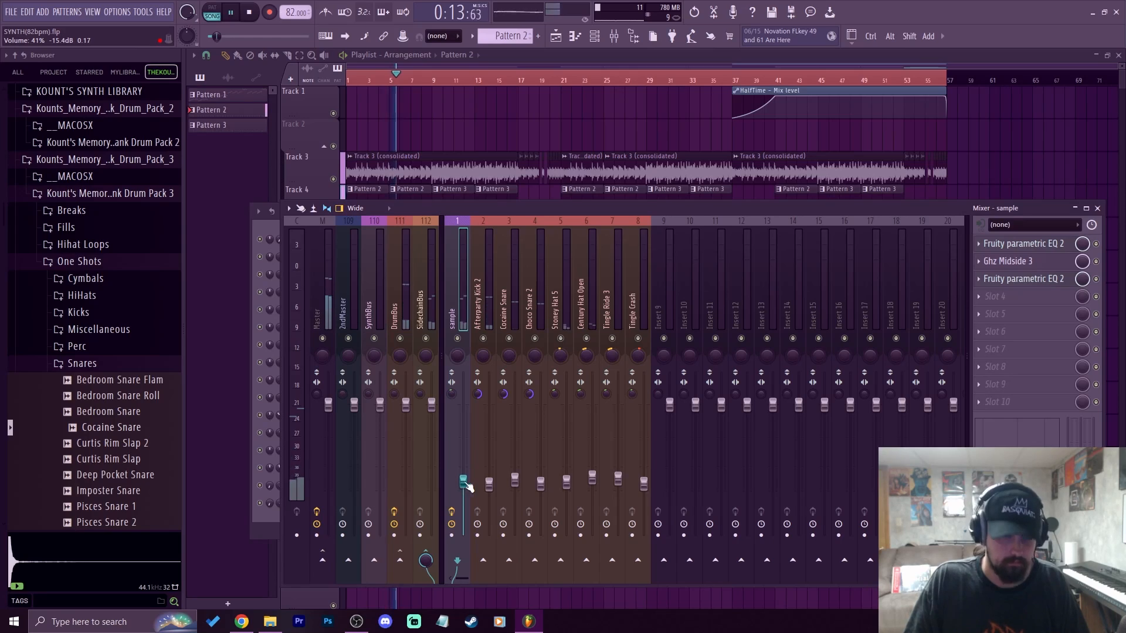
- Load the Master Hump preset in the master's Ghz Vulf Compressor 3, show its advanced controls and turn HQ on
left_click(424, 306)
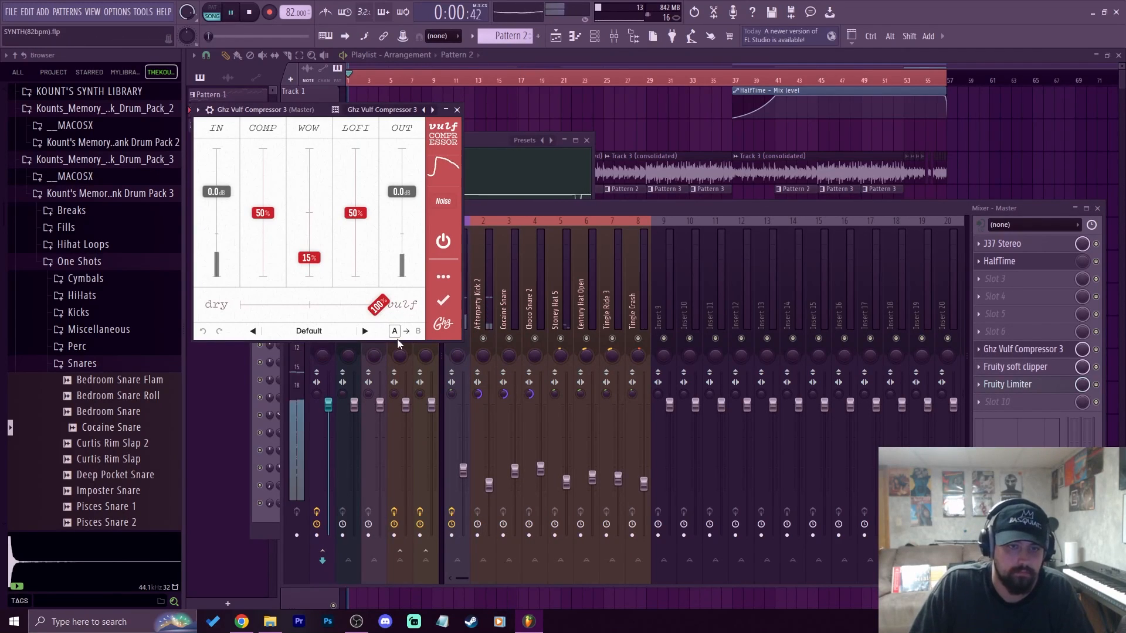
left_click(365, 330)
left_click(365, 331)
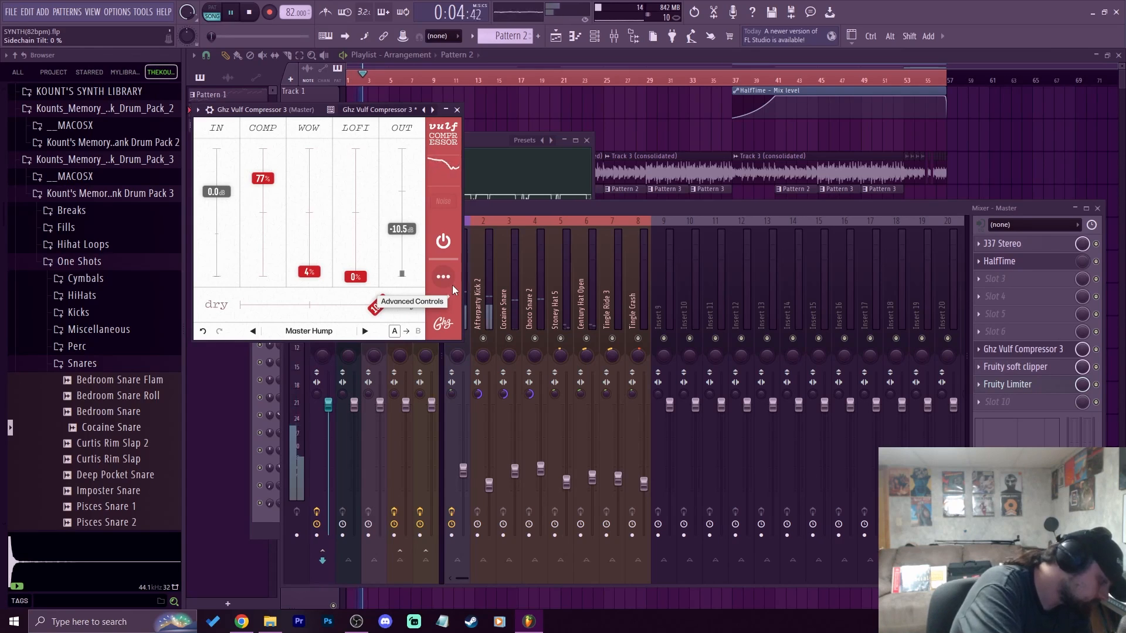
left_click(452, 285)
left_click(641, 322)
- Set the Vulf Compressor's attack to 3.4x, release to 0.3x, compression to 67% and output gain to -7.0 dB
left_click_drag(481, 169, 491, 166)
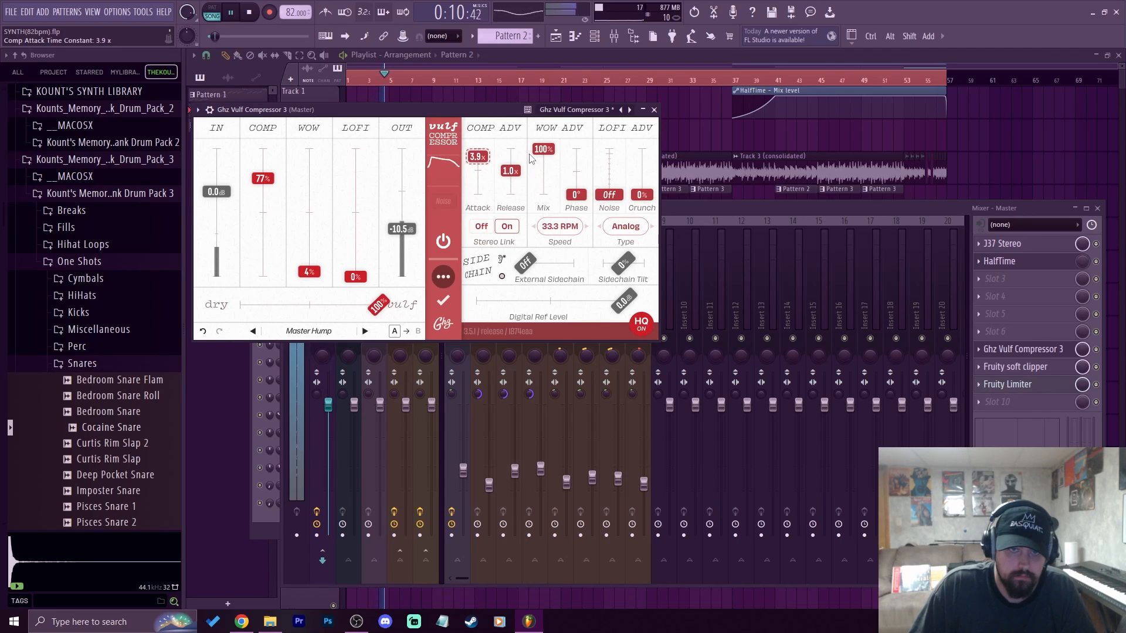
left_click_drag(516, 171, 494, 183)
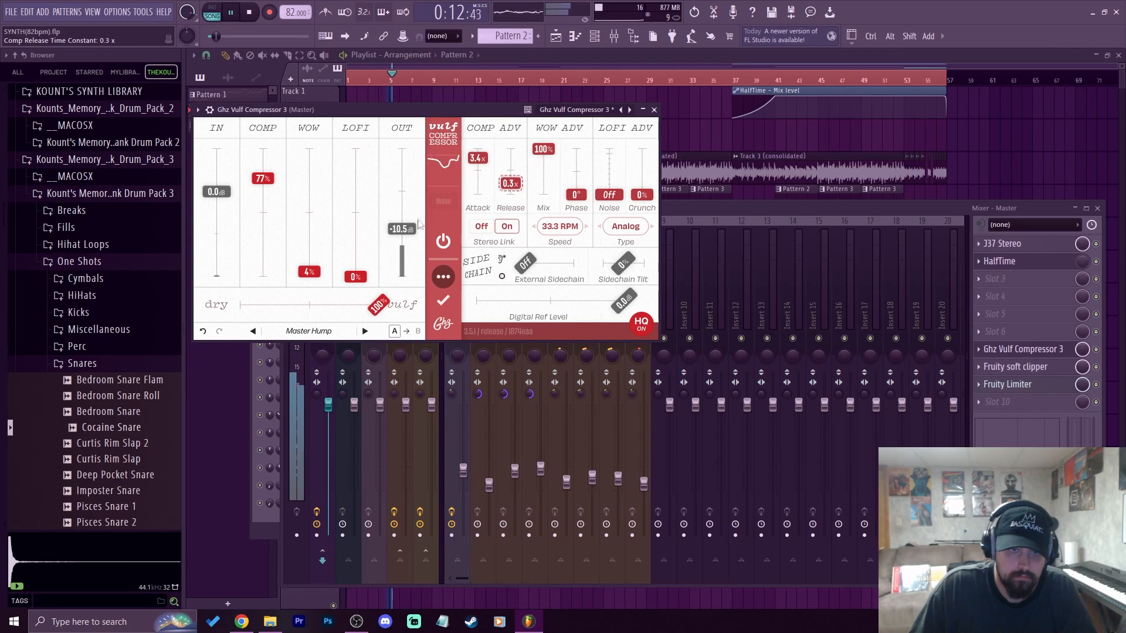
left_click_drag(441, 218, 438, 219)
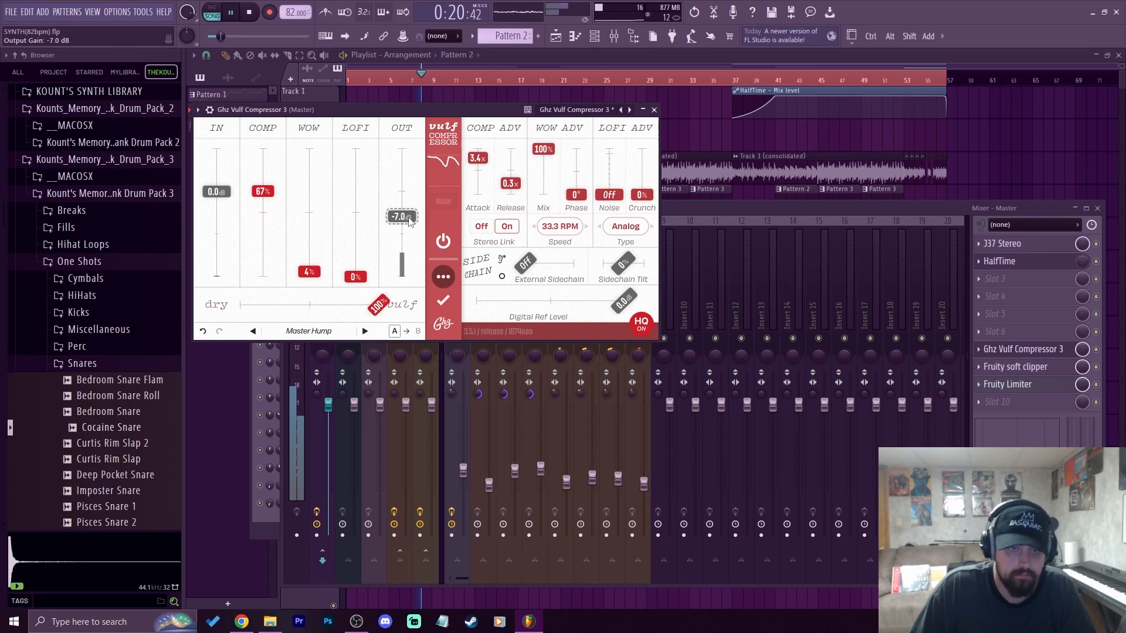
- Raise the ceiling and saturation in the master's Fruity Limiter
left_click(709, 206)
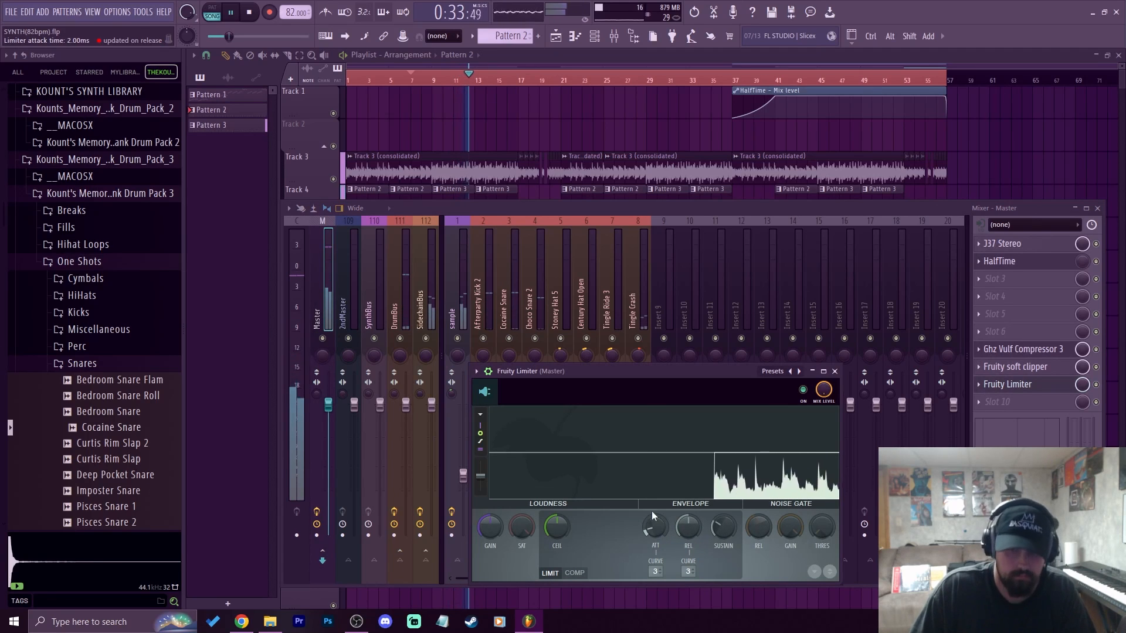
left_click_drag(566, 530, 566, 487)
mouse_move(527, 529)
left_mouse_down()
mouse_move(527, 539)
mouse_move(522, 528)
left_mouse_up()
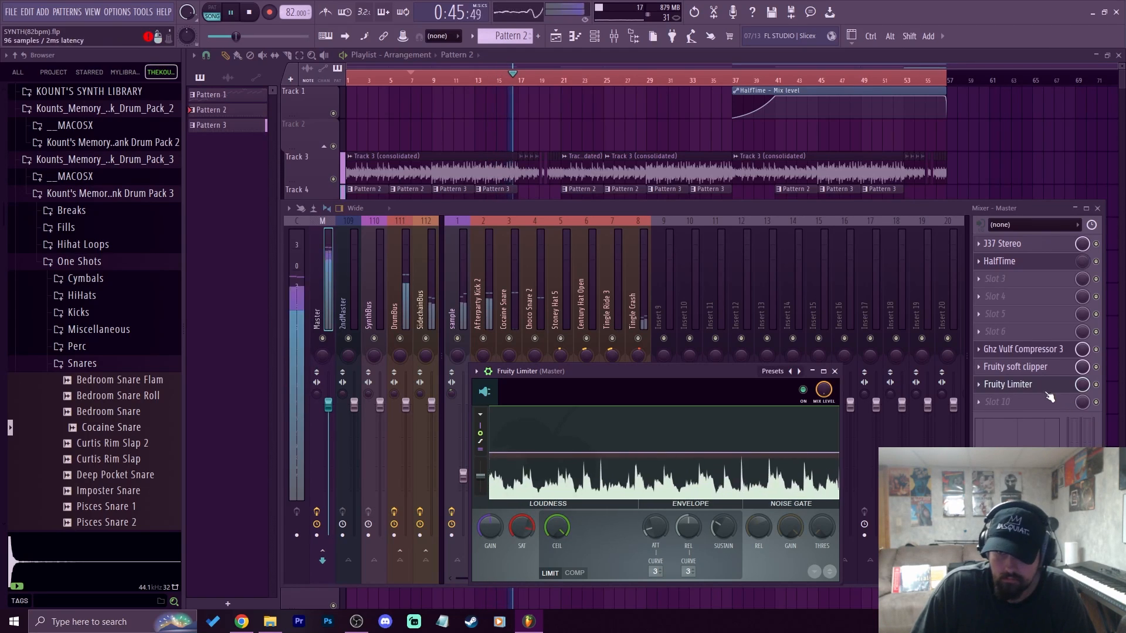
- Adjust the master soft clipper's threshold, raise its post gain to 86%, and close the clipper and limiter windows
left_click(1024, 385)
left_click(1036, 371)
left_click(1026, 387)
left_click(1026, 387)
left_click(1027, 387)
left_click_drag(226, 165, 226, 167)
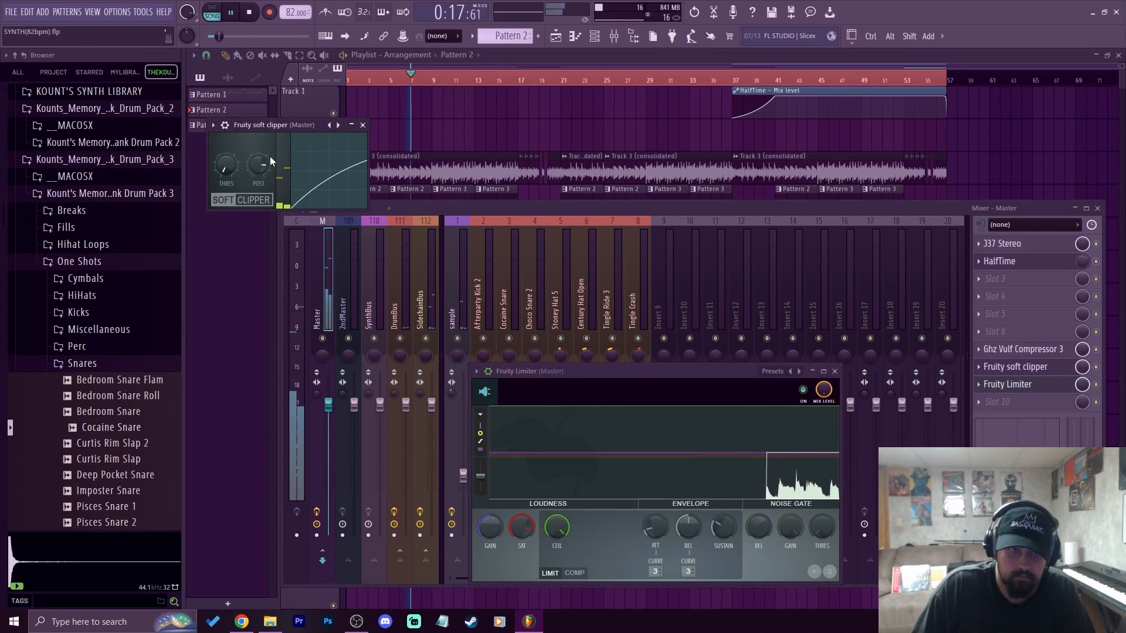
left_click_drag(263, 167, 263, 171)
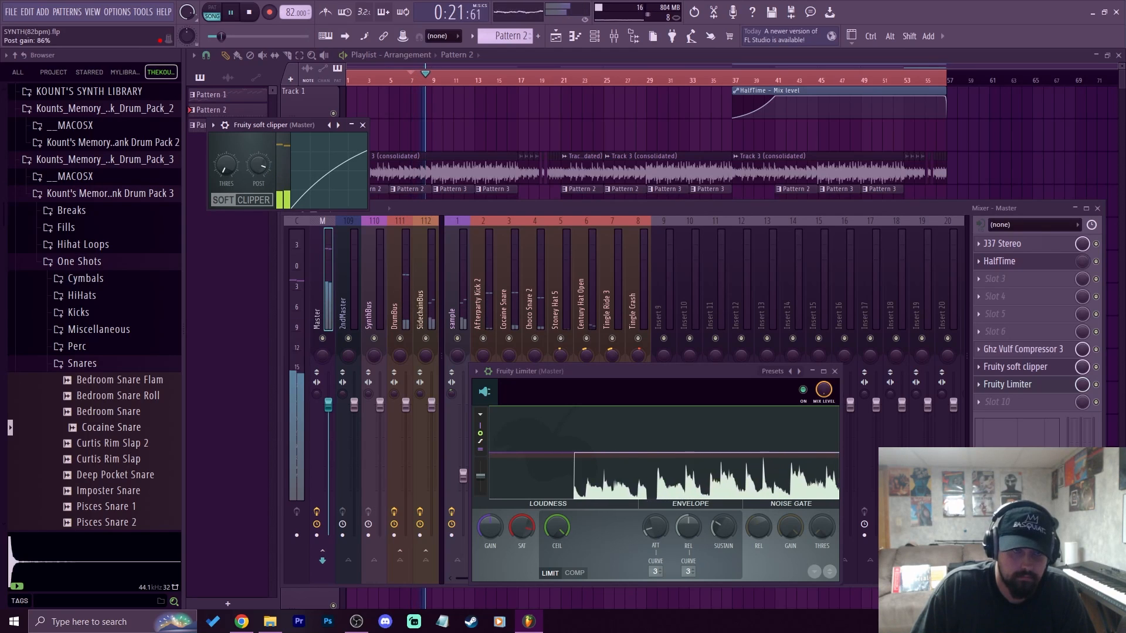
left_click(1049, 385)
left_click(1044, 369)
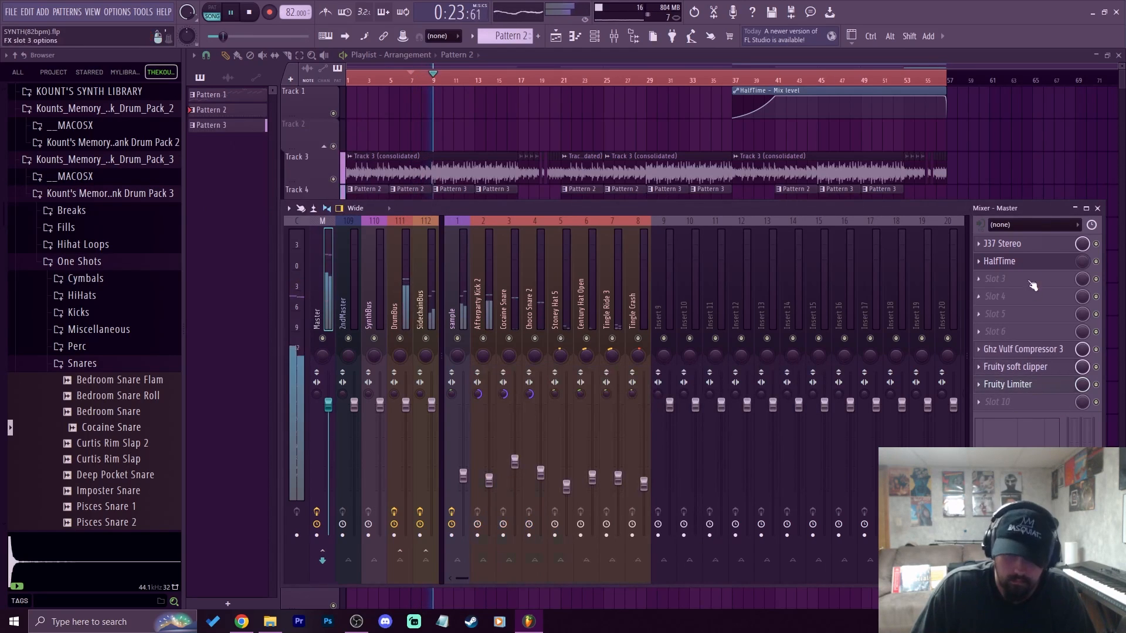
- Load Ozone 9 Elements into slot 10 of the master track and reposition its window over the mixer
left_click(1004, 398)
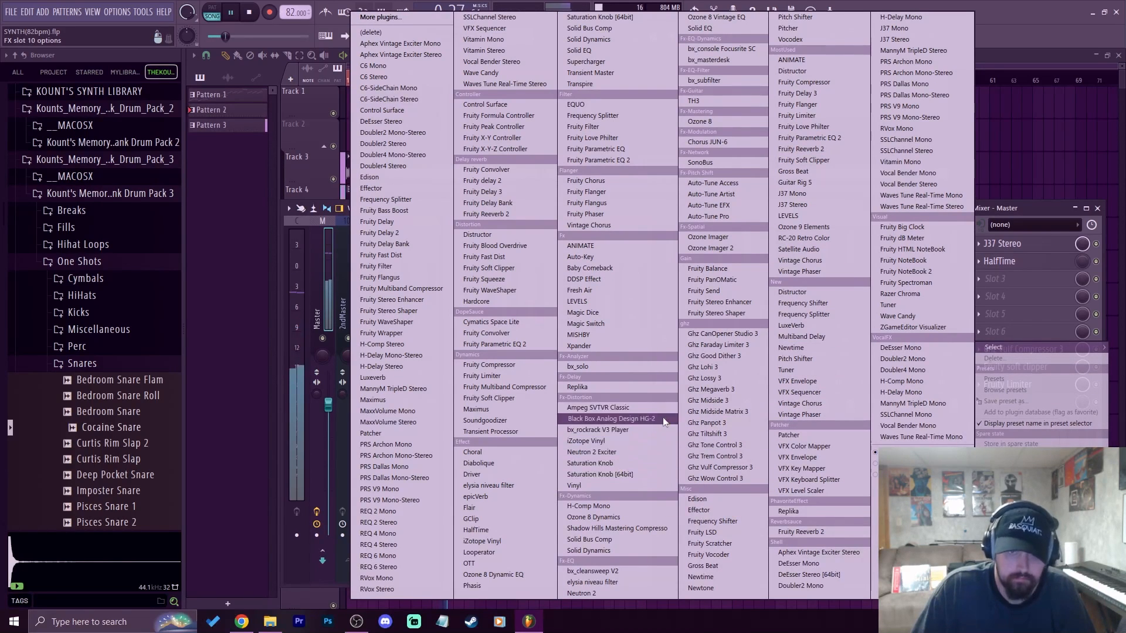
left_click(825, 226)
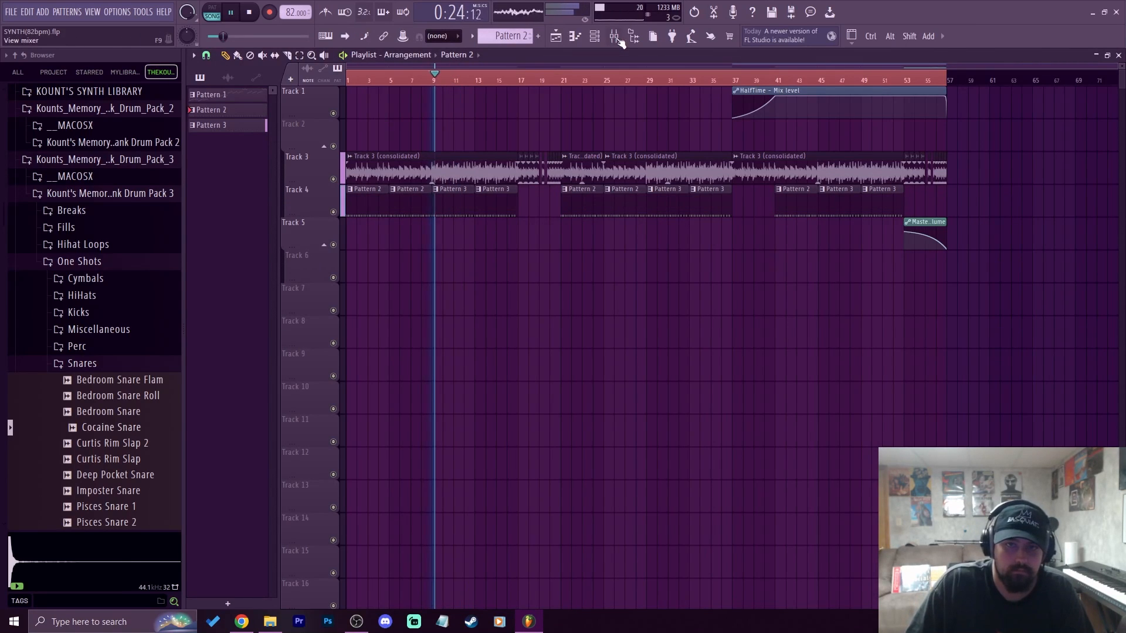
left_click(619, 40)
left_click(1001, 402)
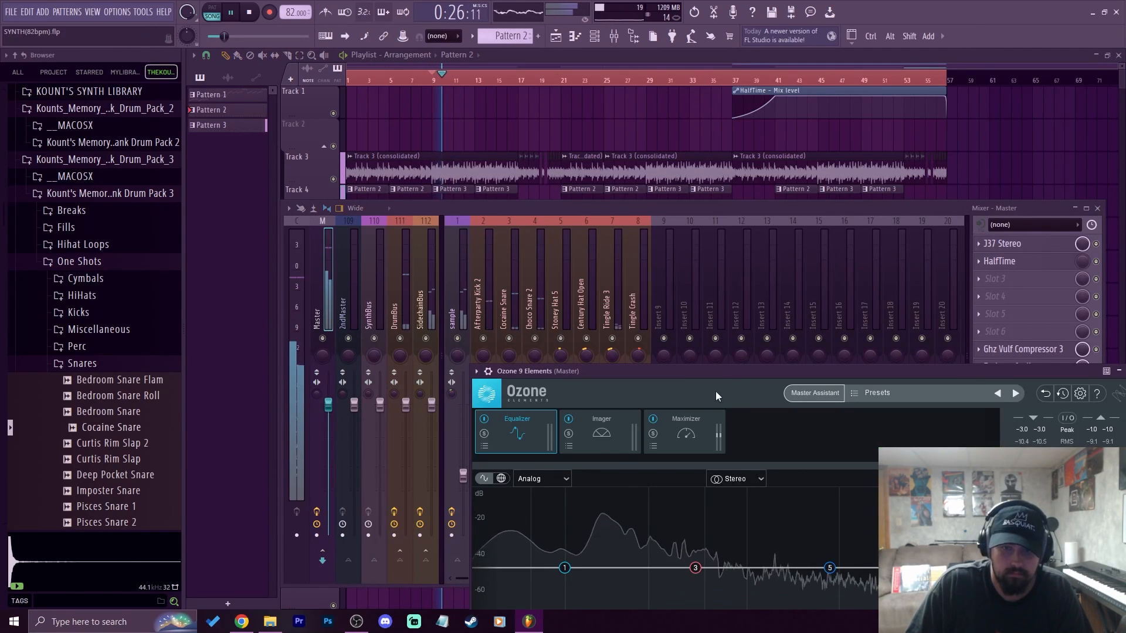
left_click_drag(739, 374, 536, 210)
key("space")
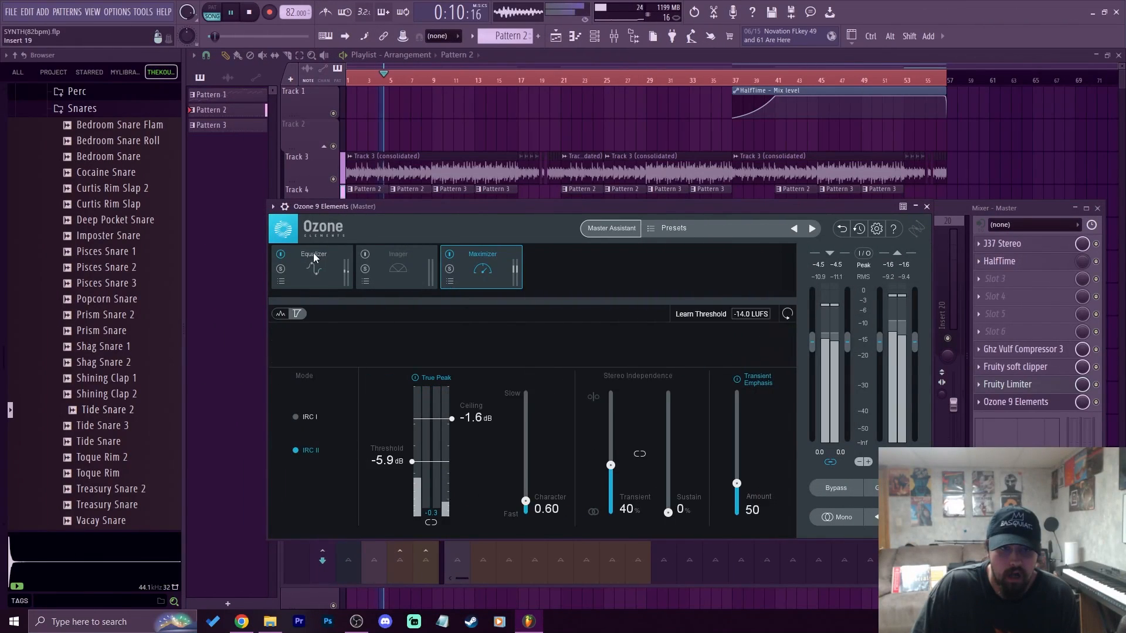
- Check Ozone's Equalizer and Maximizer modules and adjust the stereo width in its Imager
left_click(314, 258)
left_click(472, 269)
left_click(389, 264)
left_click_drag(383, 432, 411, 438)
- In Ozone's Equalizer, set bell band 2 to about 2325 Hz at -1.2 dB and turn high-shelf band 8 into a cut above 13 kHz
left_click(314, 264)
left_click_drag(509, 382, 536, 412)
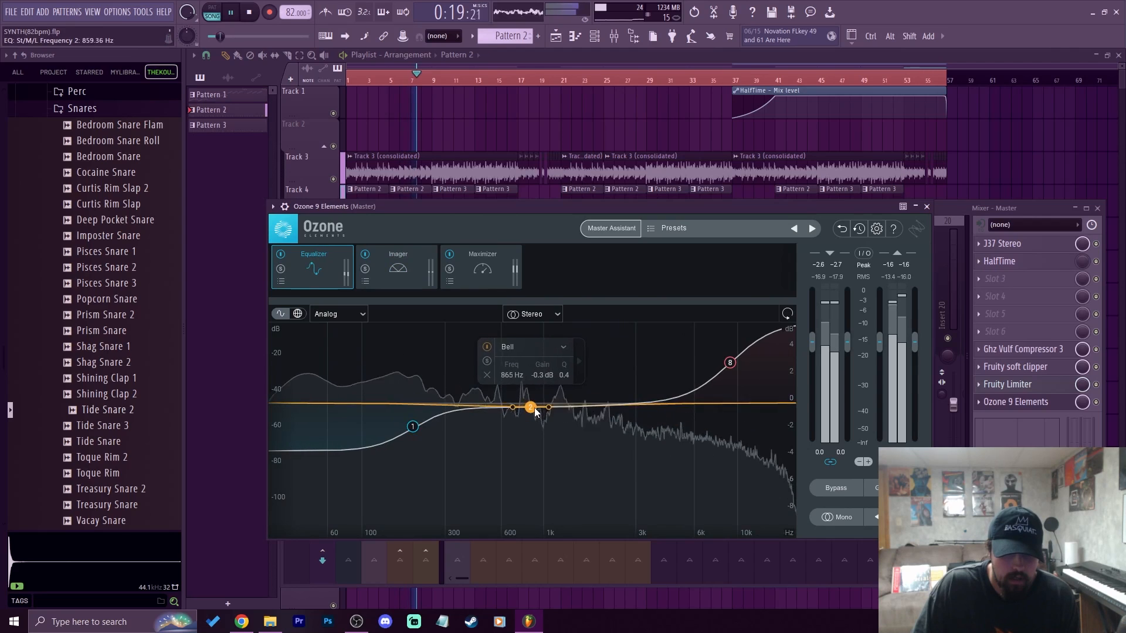
left_click_drag(729, 362, 758, 430)
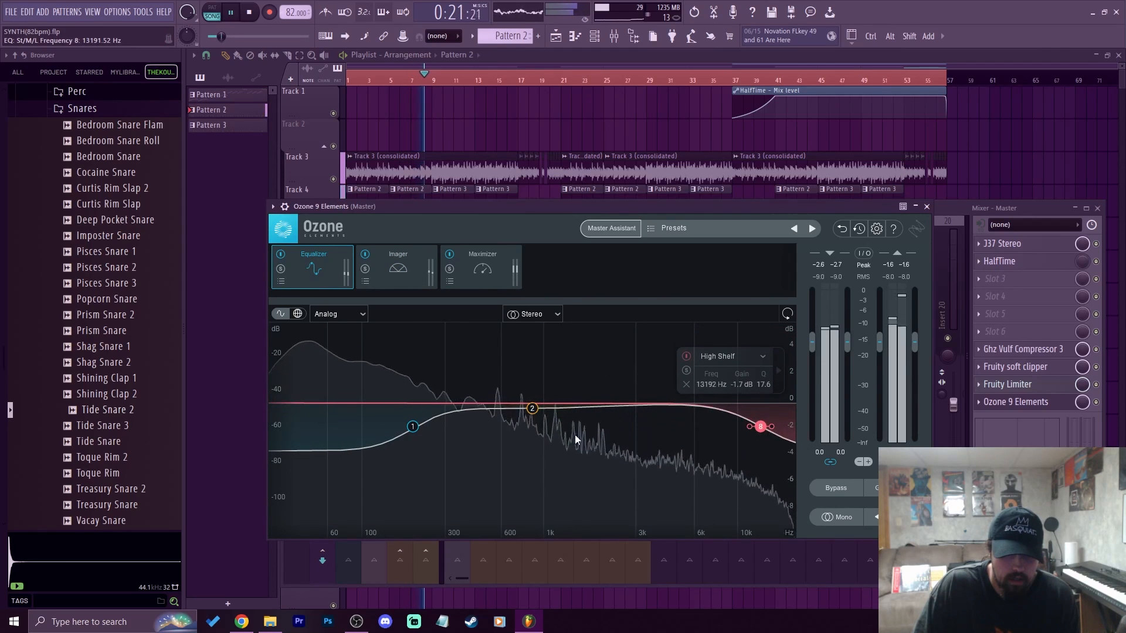
left_click_drag(532, 408, 639, 420)
mouse_move(759, 427)
left_mouse_down()
mouse_move(760, 415)
mouse_move(771, 434)
left_mouse_up()
left_click_drag(639, 420, 623, 419)
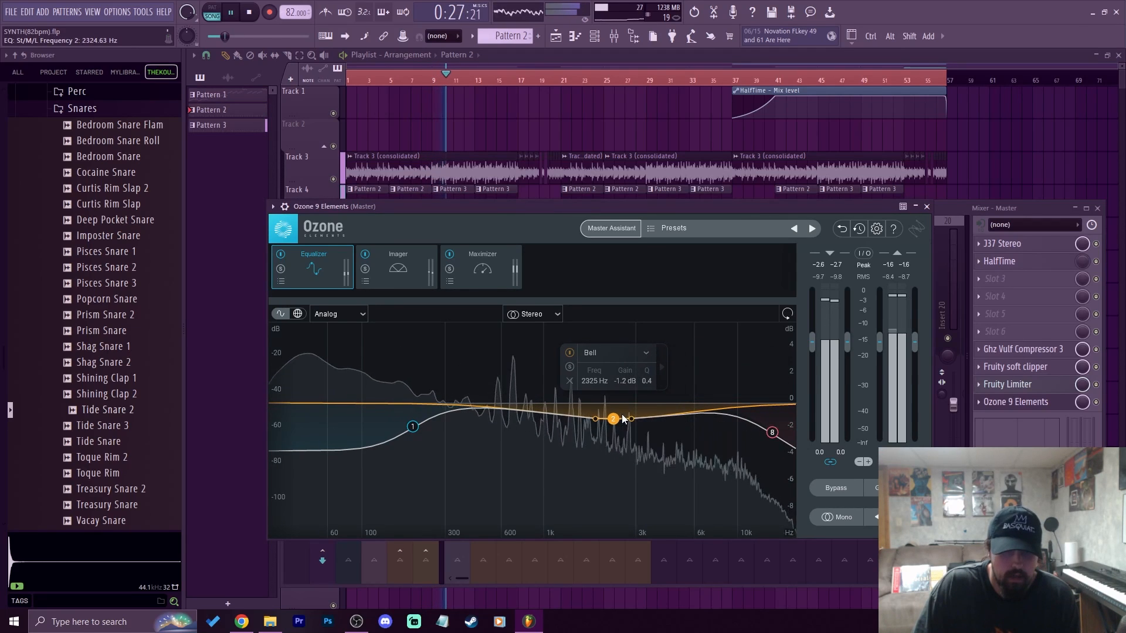
- Lower the Ozone Maximizer threshold to -7.3 dB and recheck the Imager and Equalizer modules
left_click(487, 272)
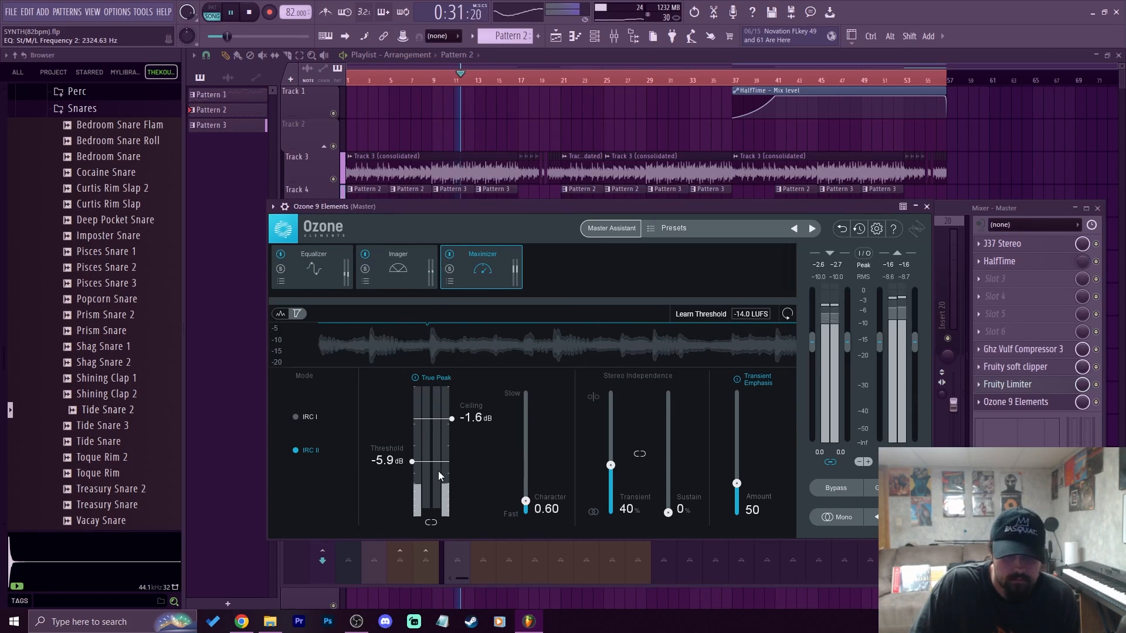
left_click_drag(411, 462, 344, 470)
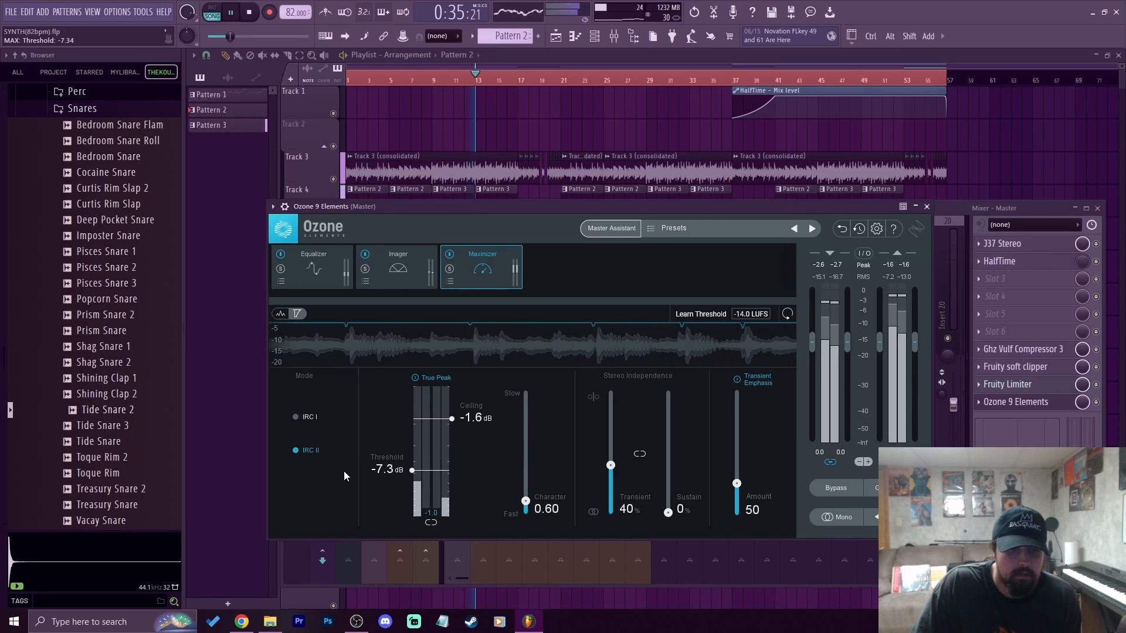
left_click(396, 277)
left_click(334, 277)
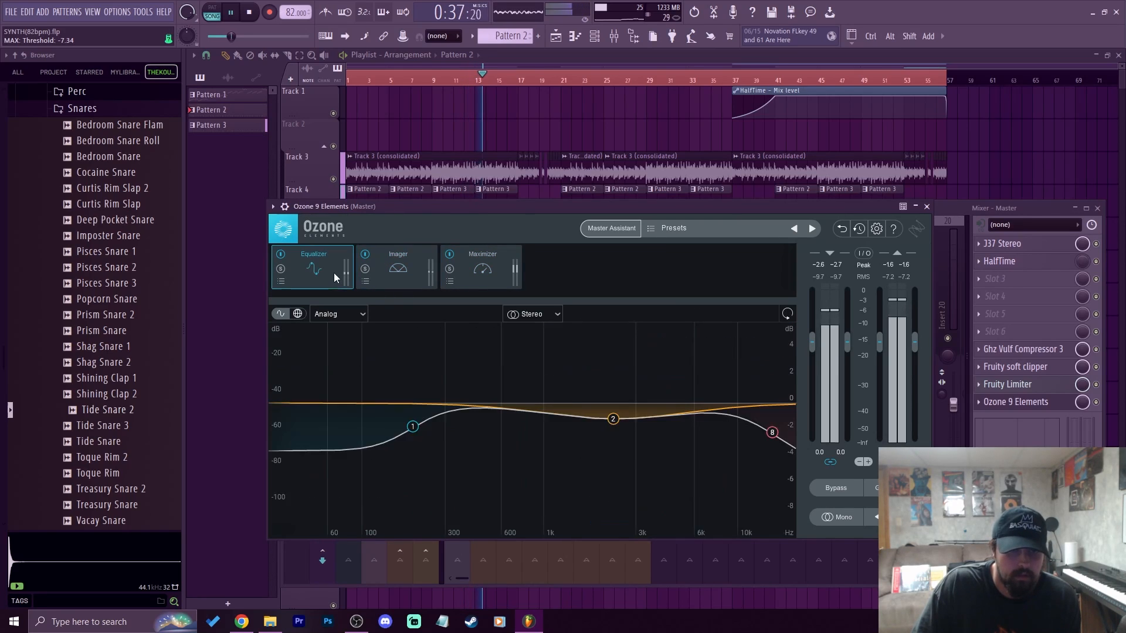
- Move peaking band 3 to a higher frequency and lower band 2 in the sample track's second Fruity parametric EQ 2
left_click(959, 212)
left_click(460, 316)
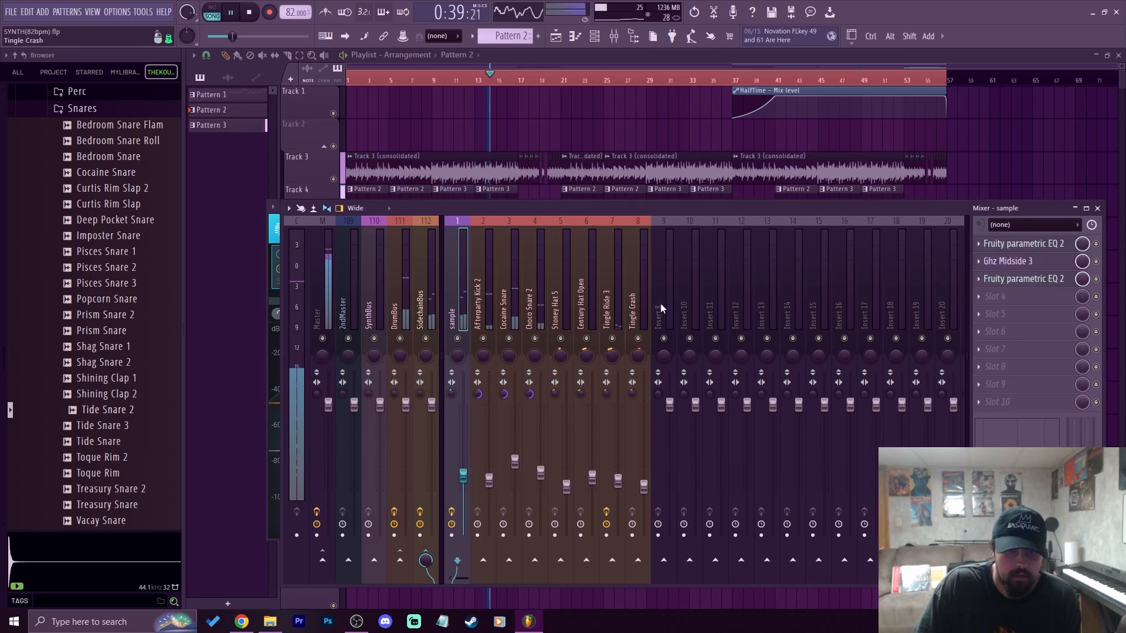
left_click(1024, 278)
scroll(376, 293, "down", 3)
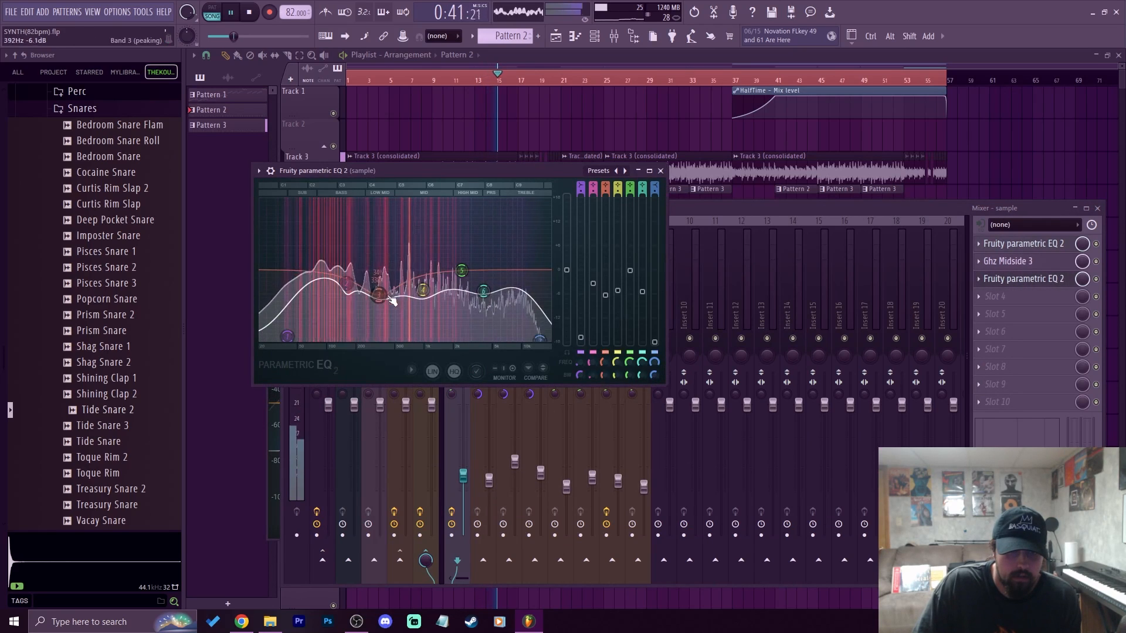
left_click_drag(376, 294, 416, 290)
left_click_drag(346, 284, 335, 289)
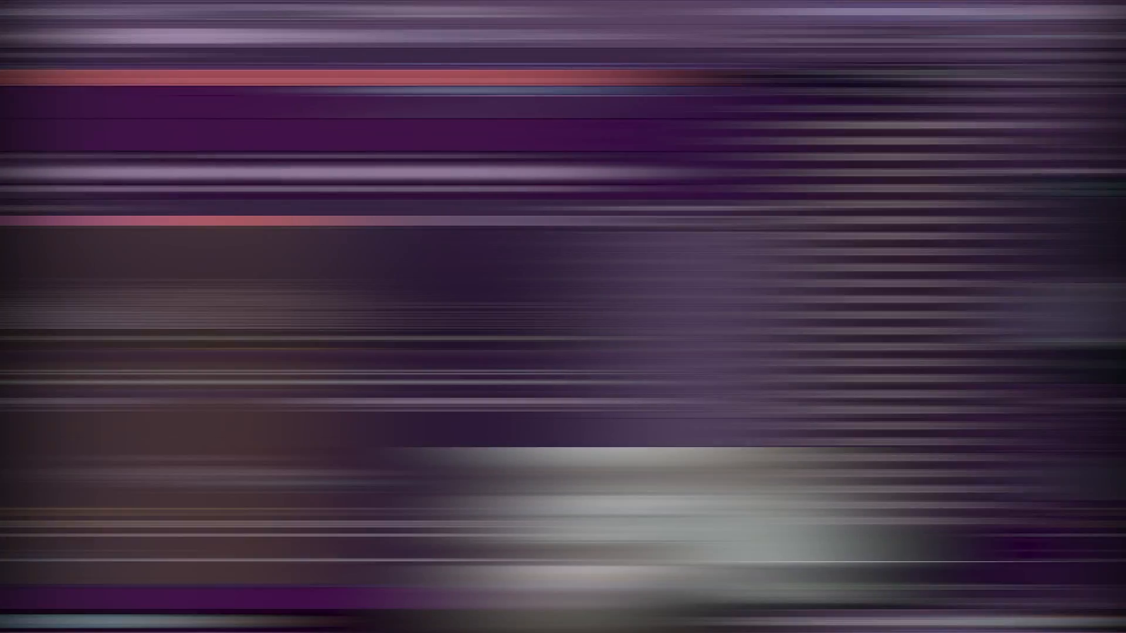